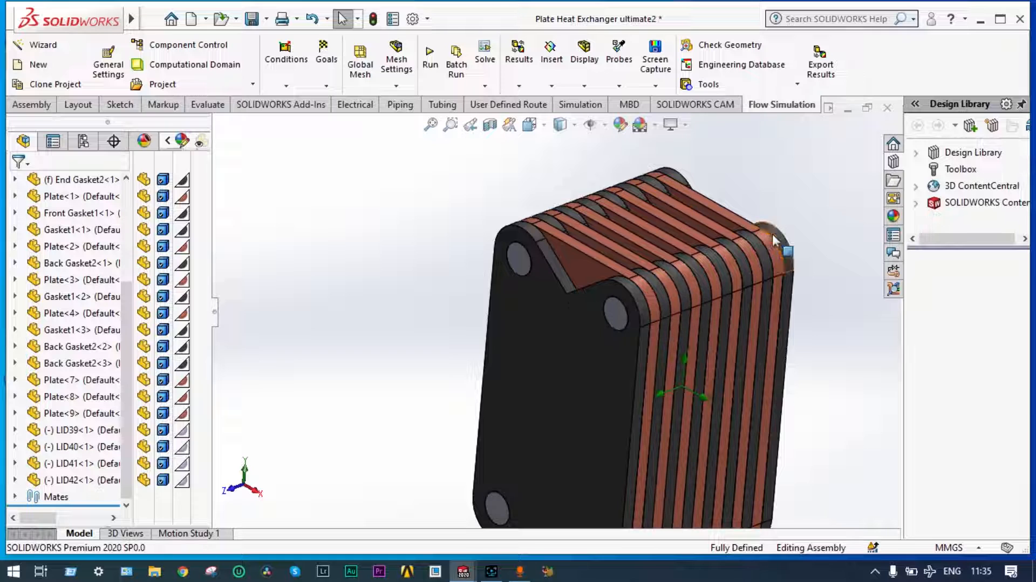
Examine the stacked plates and gaskets of the heat exchanger assembly from several angles
mouse_move(817, 232)
middle_mouse_down()
mouse_move(801, 243)
mouse_move(830, 237)
middle_mouse_up()
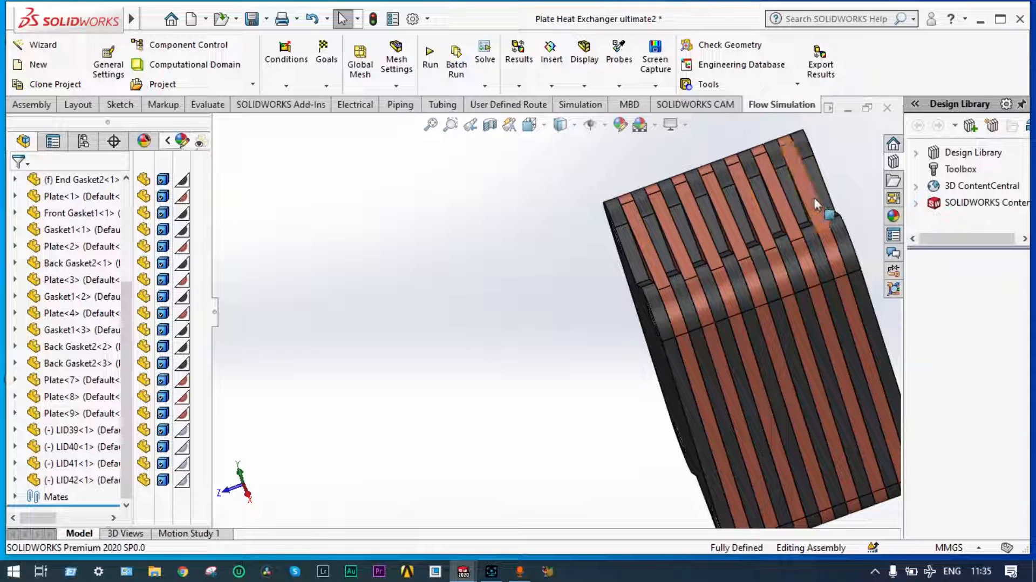
scroll(823, 202, "up", 2)
middle_click_drag(806, 205, 778, 228)
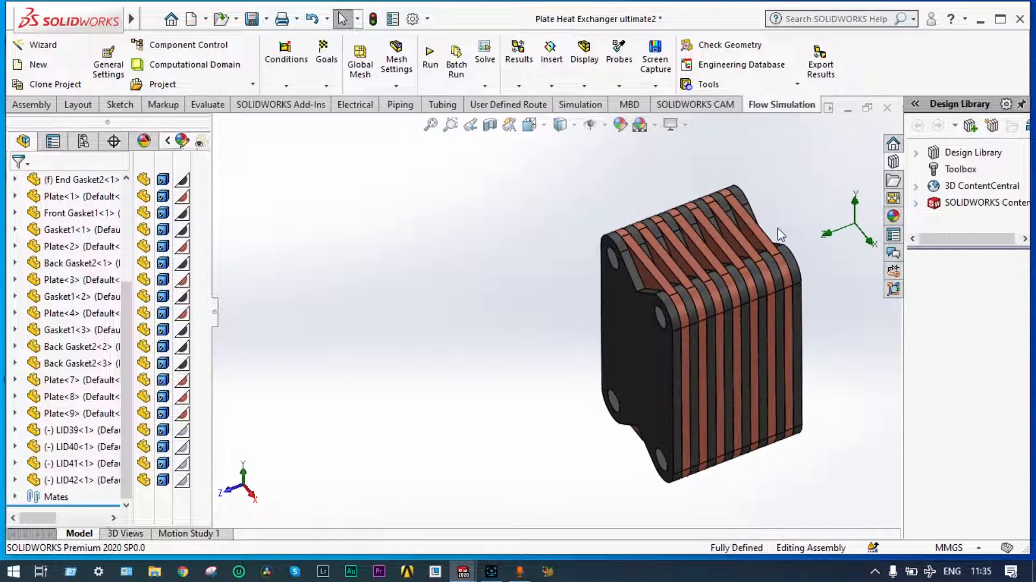
scroll(771, 229, "down", 2)
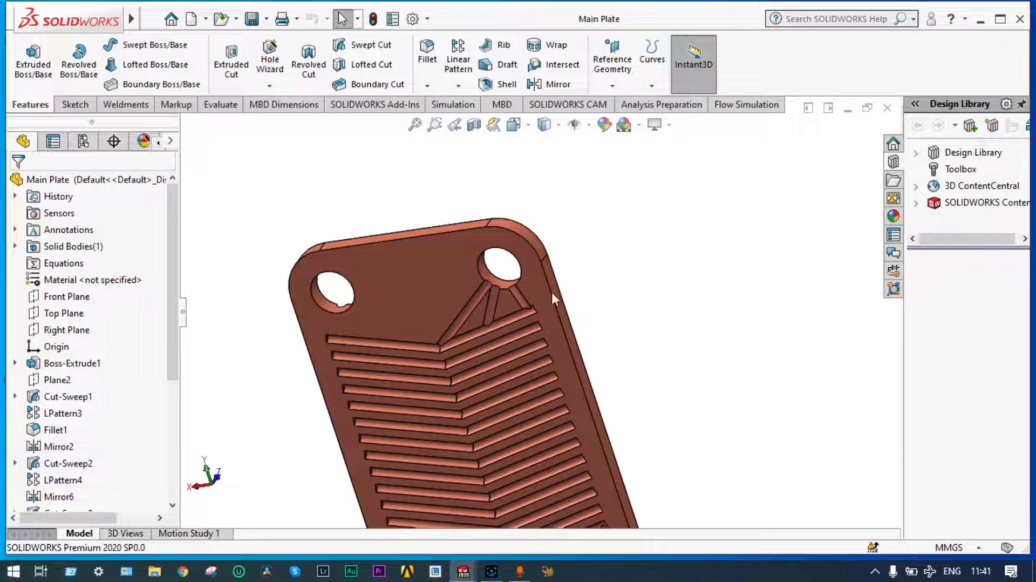
Examine the Main Plate part's chevron grooves, corner ports and the distribution channels leading to the ports
scroll(552, 291, "up", 2)
middle_click_drag(535, 296, 593, 315)
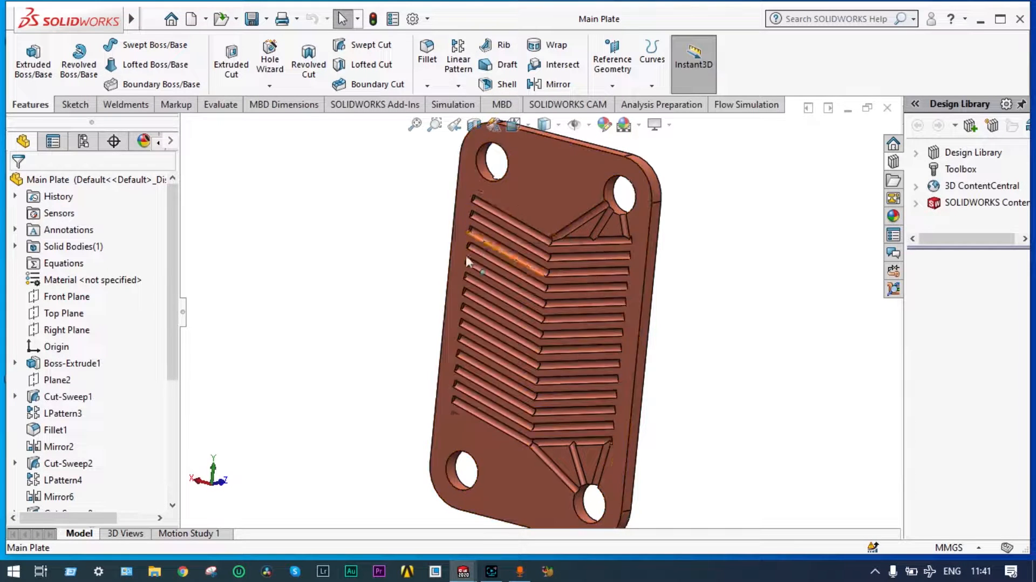
scroll(572, 201, "up", 1)
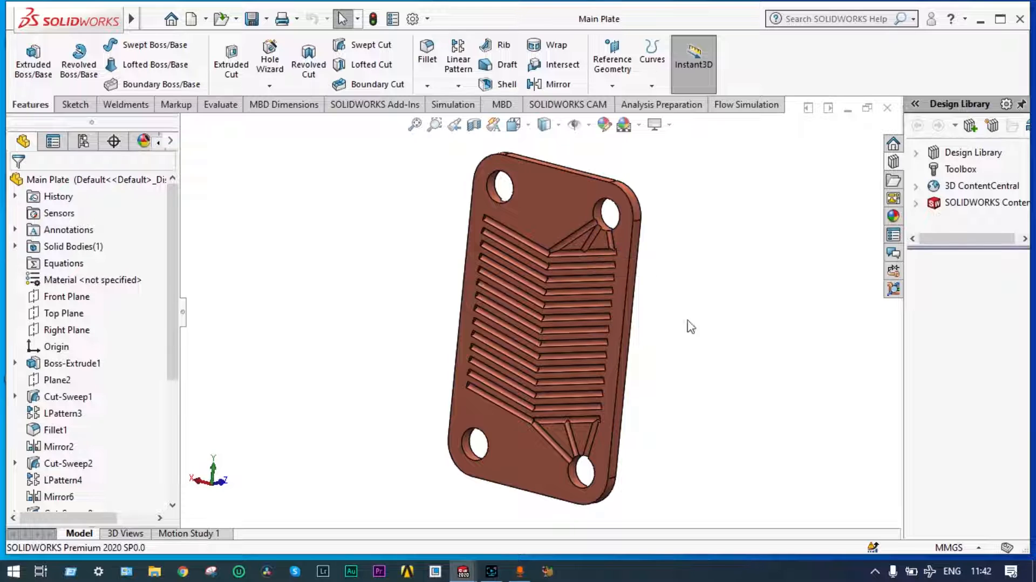
middle_click_drag(687, 326, 598, 188)
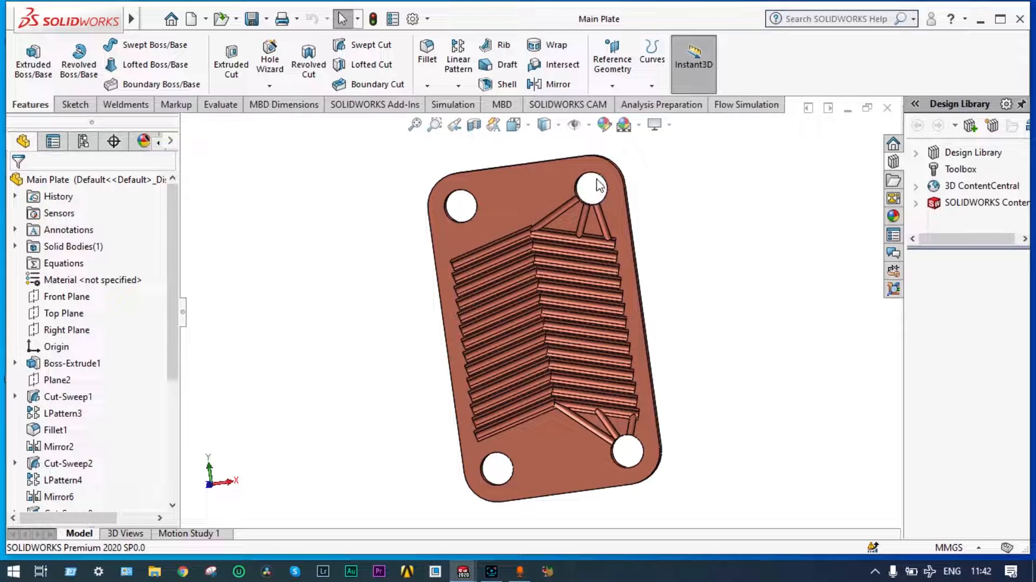
middle_click_drag(595, 191, 475, 240)
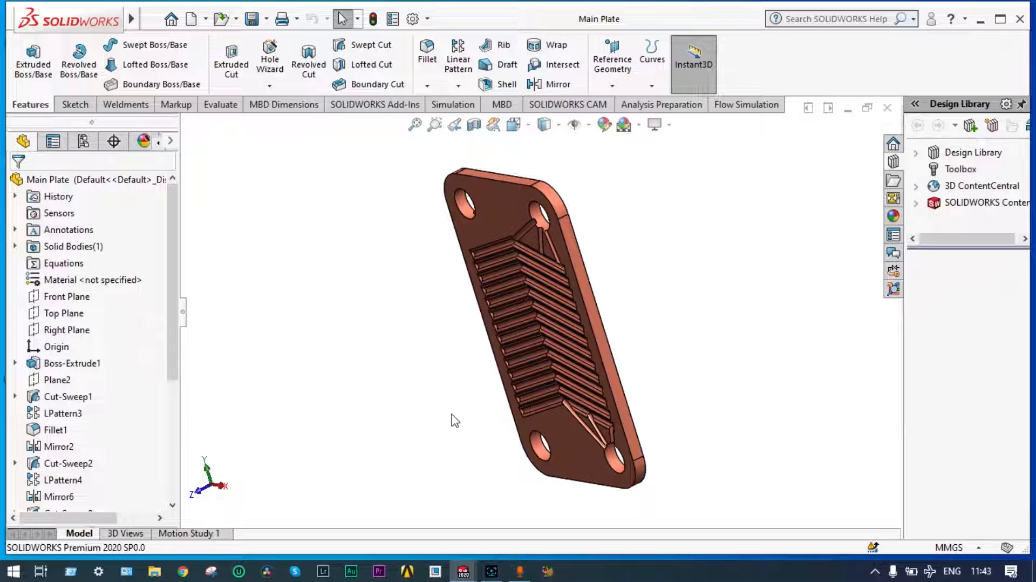
middle_click_drag(456, 420, 499, 376)
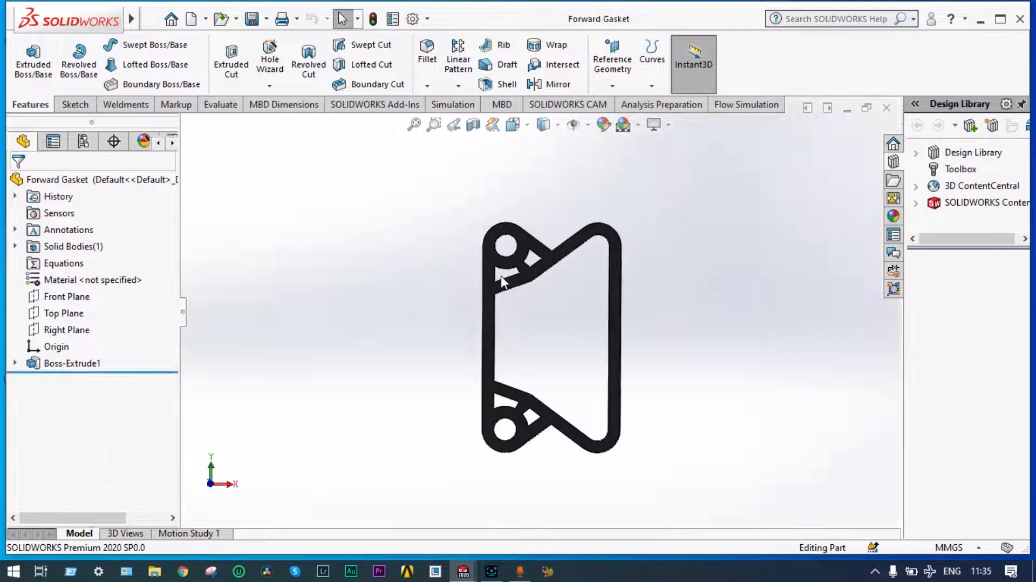
Examine the Forward Gasket part's frame and port openings, and bring up the Backward Gasket part for comparison
middle_click_drag(608, 306, 555, 293)
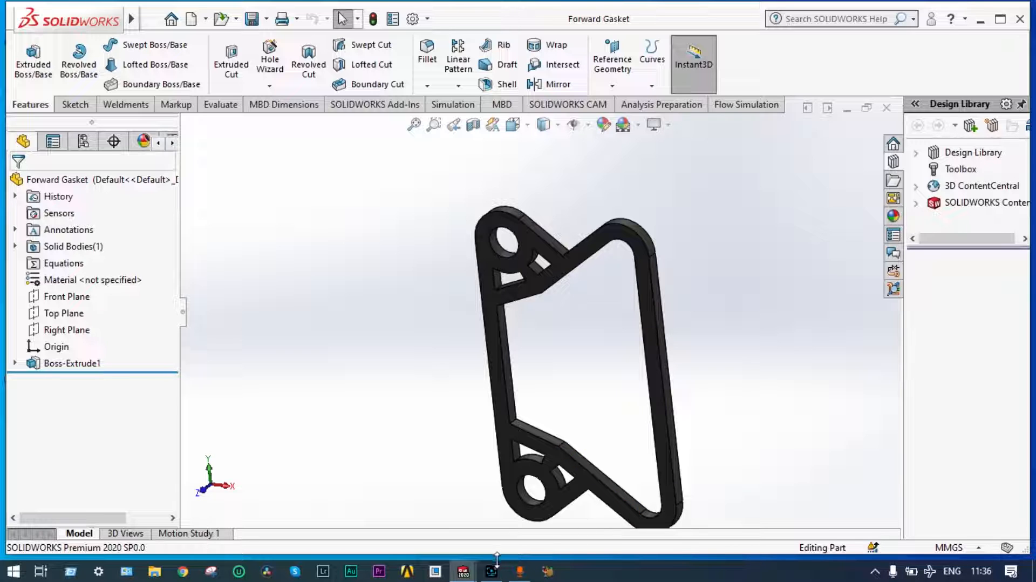
mouse_move(473, 575)
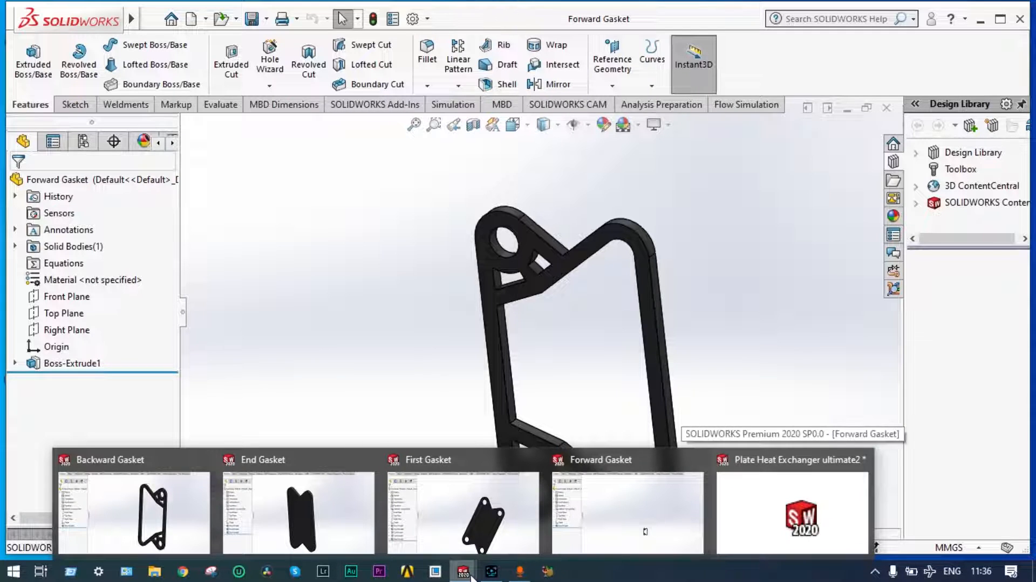
left_click(134, 510)
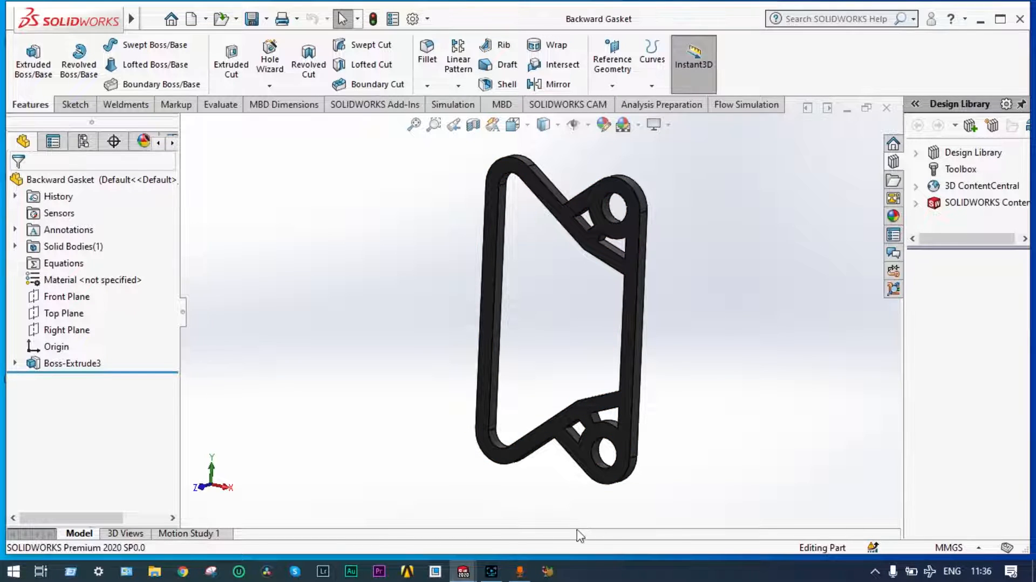
Bring up the End Gasket part and examine its closed, recessed face
left_click(463, 571)
left_click(331, 517)
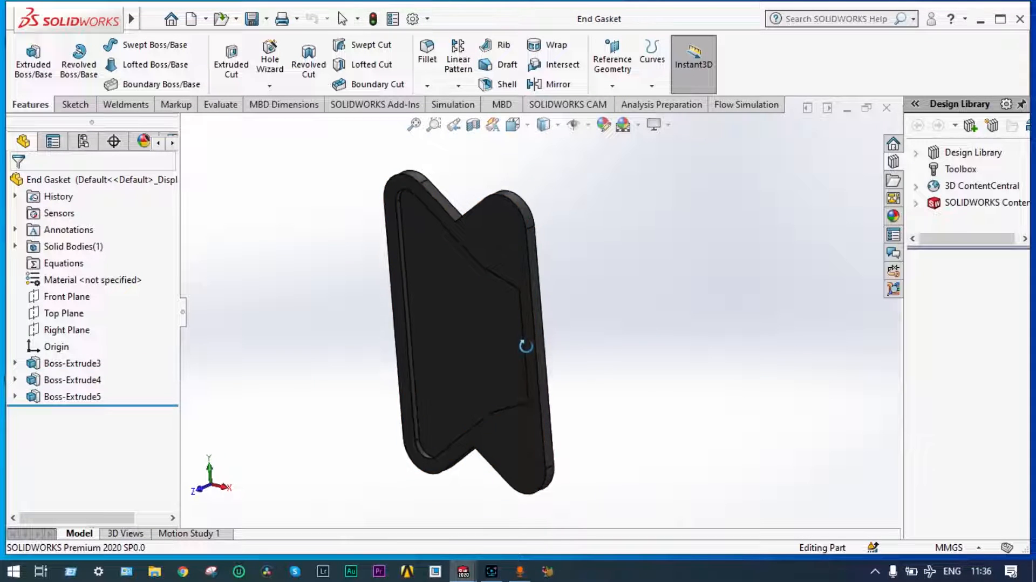
middle_click_drag(525, 346, 522, 352)
scroll(480, 283, "down", 2)
scroll(482, 282, "up", 2)
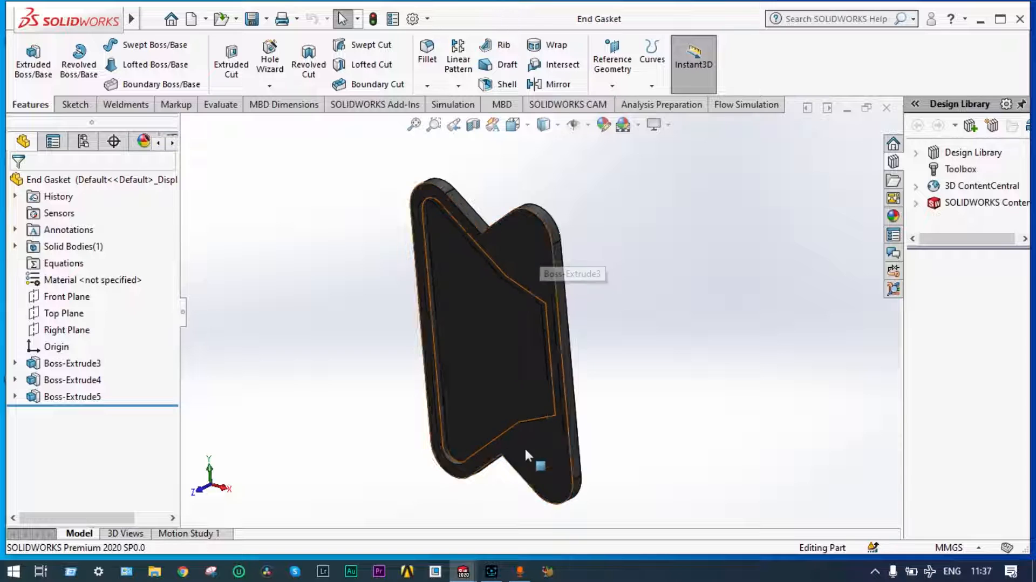
Bring up the First Gasket part and examine its front face, recessed back face and four port holes
mouse_move(466, 578)
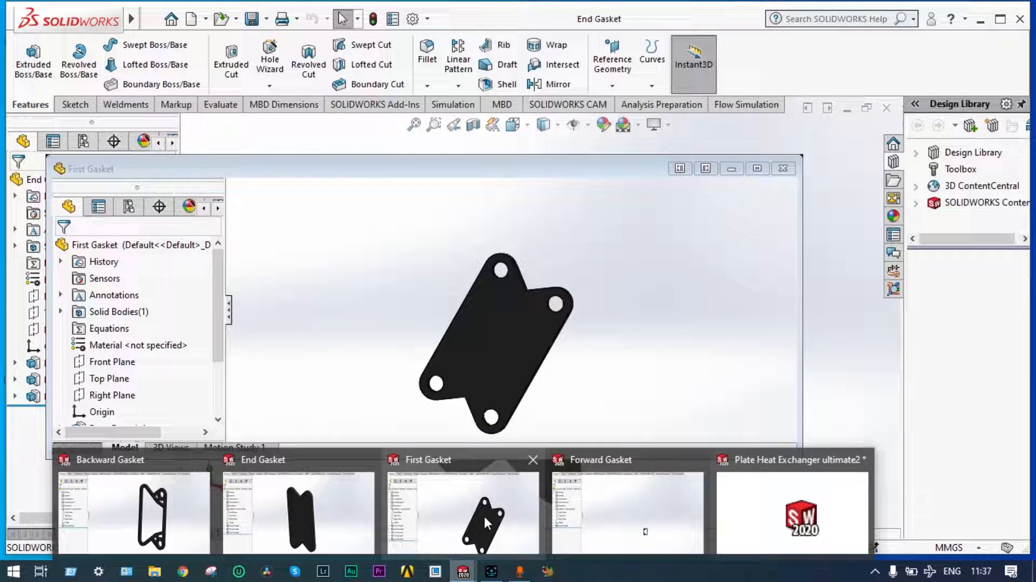
left_click(483, 513)
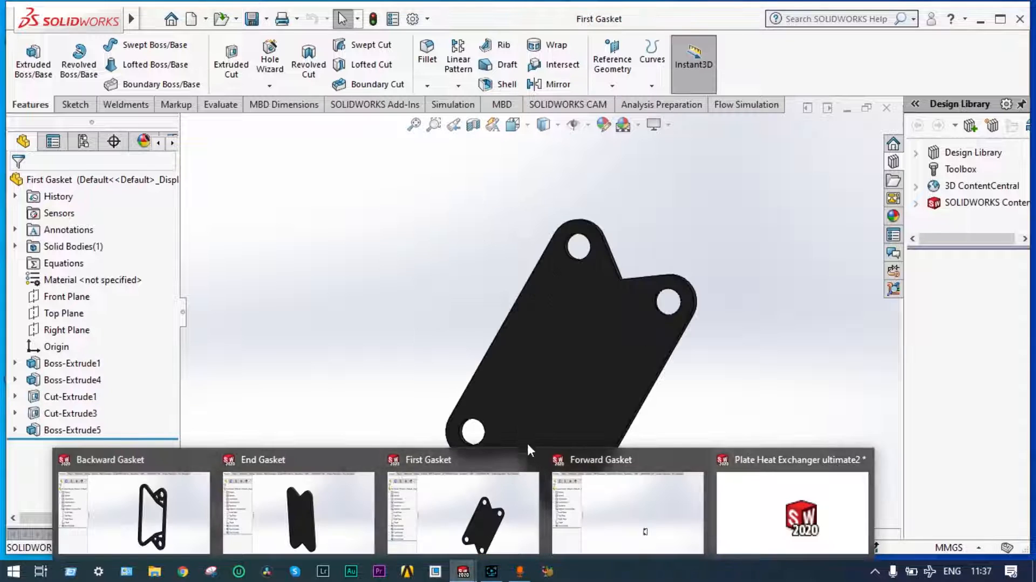
middle_click_drag(693, 369, 624, 297)
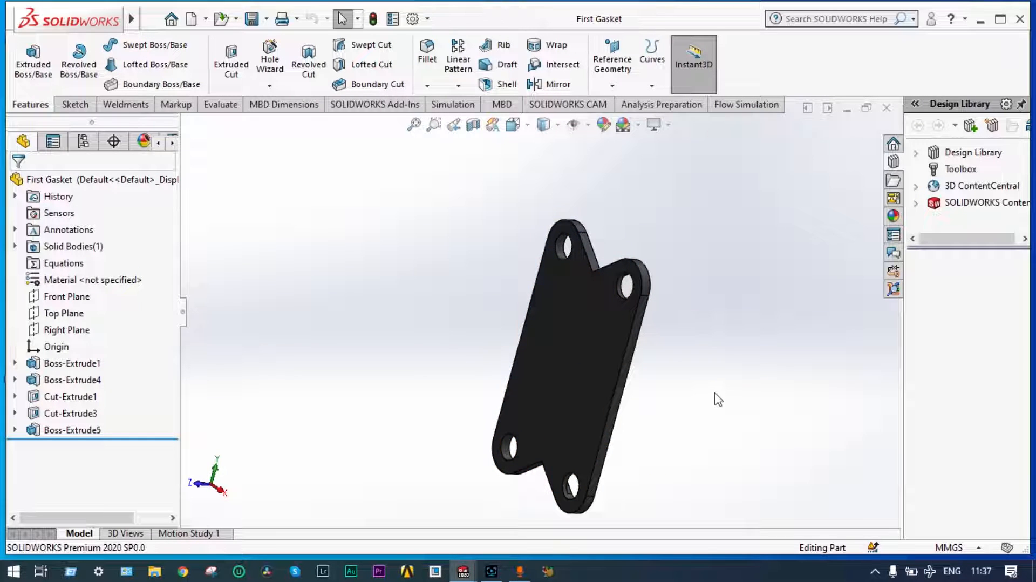
middle_click_drag(715, 393, 707, 380)
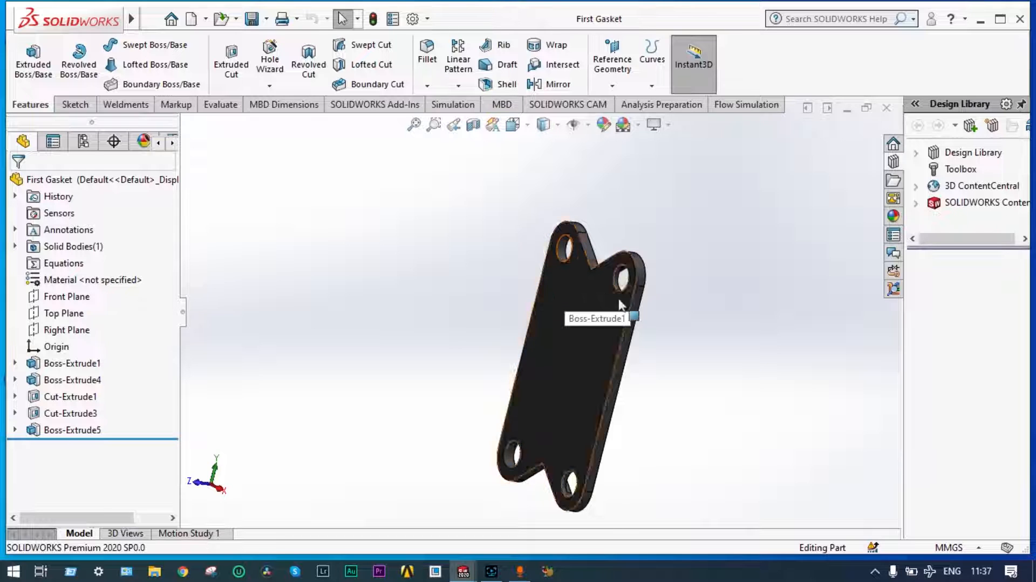
middle_click_drag(690, 327, 552, 271)
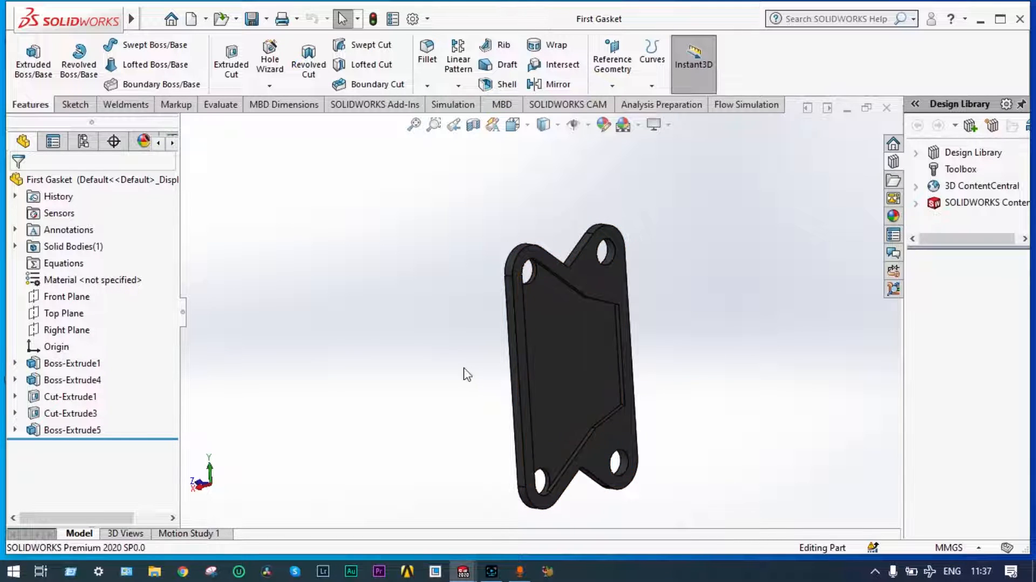
middle_click_drag(465, 373, 604, 321)
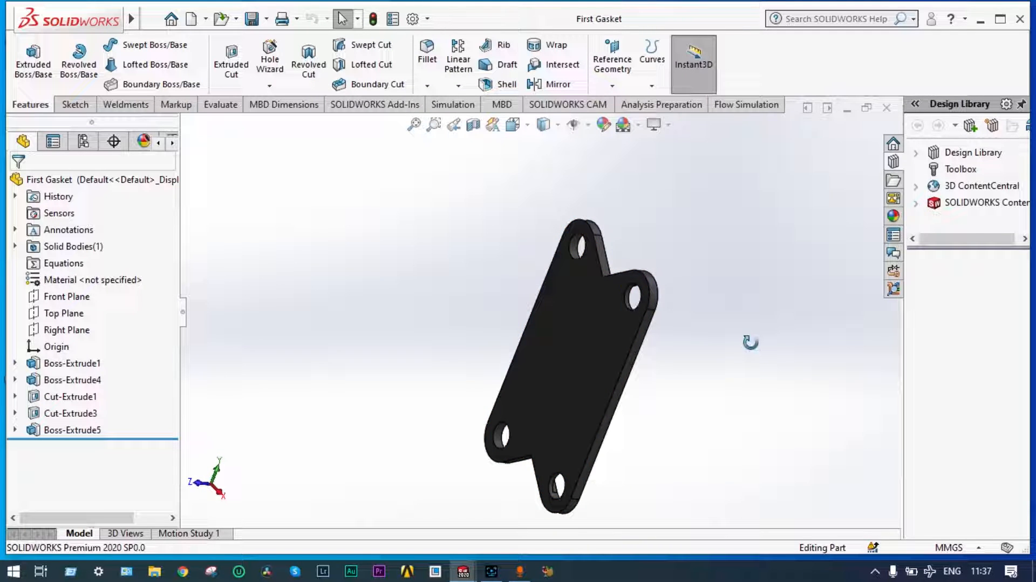
middle_click_drag(749, 342, 632, 300)
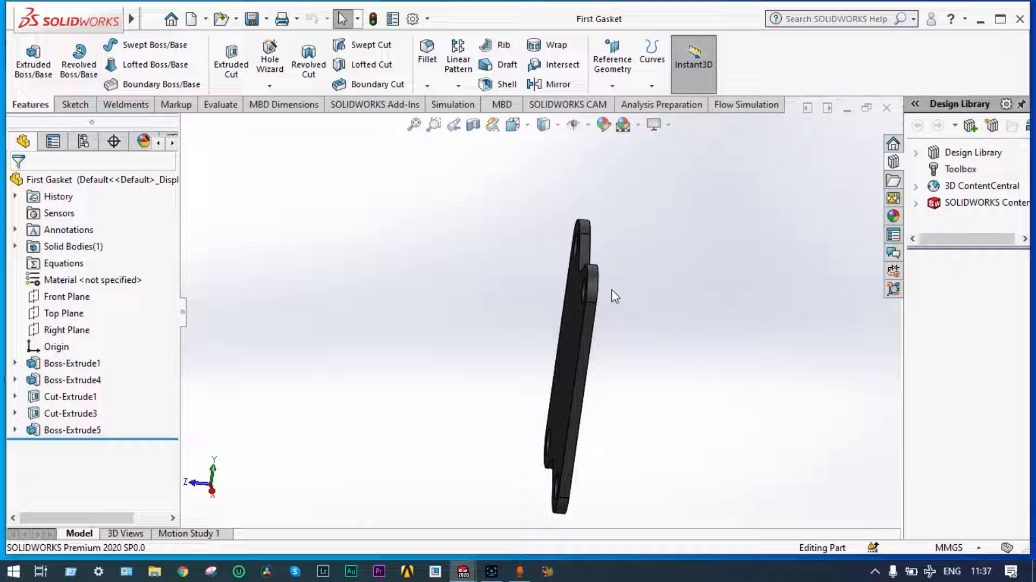
middle_click_drag(747, 322, 596, 297)
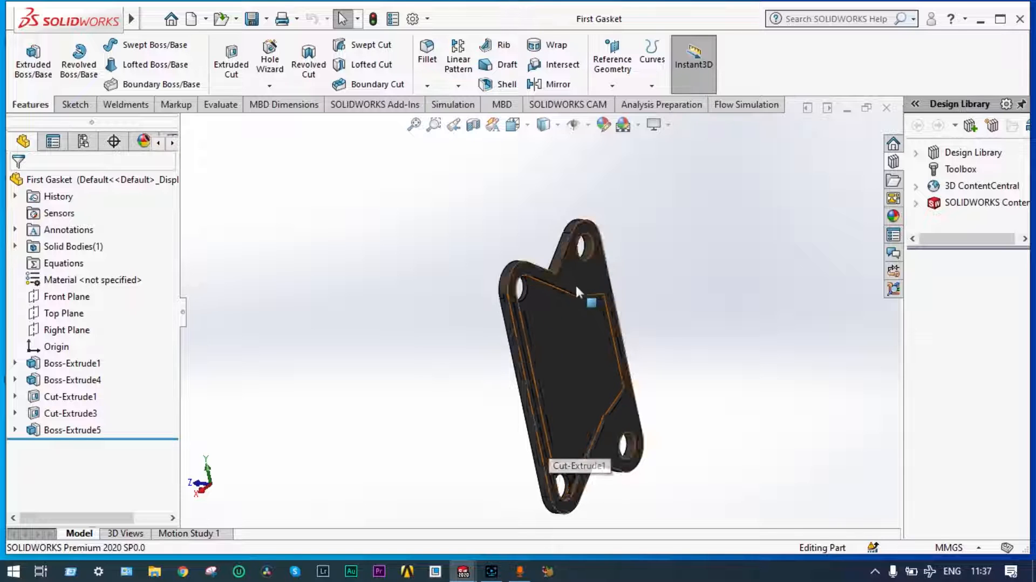
Return to the Plate Heat Exchanger ultimate2 assembly and examine the plate and gasket stack up close
key("ctrl+Tab")
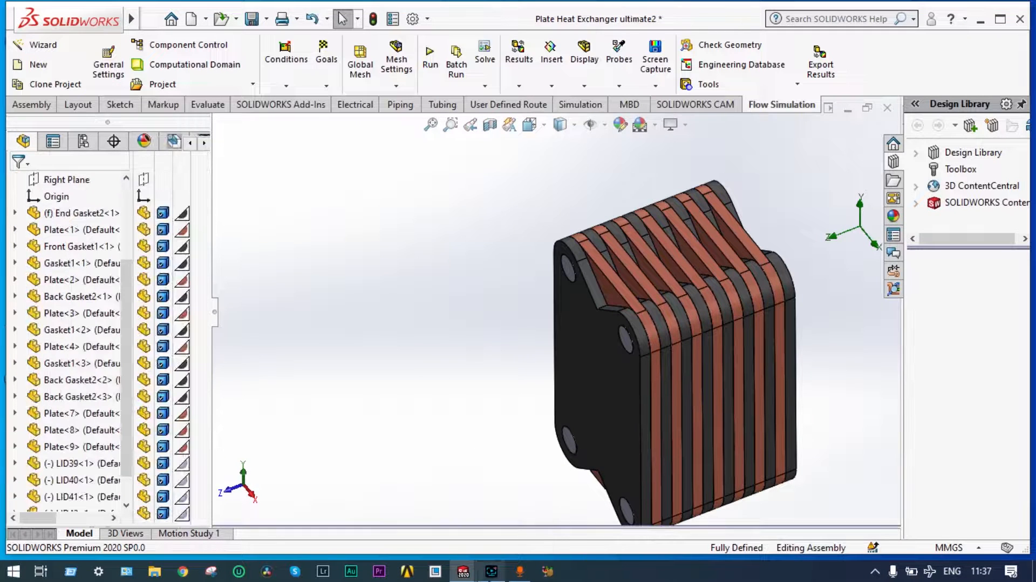
mouse_move(463, 571)
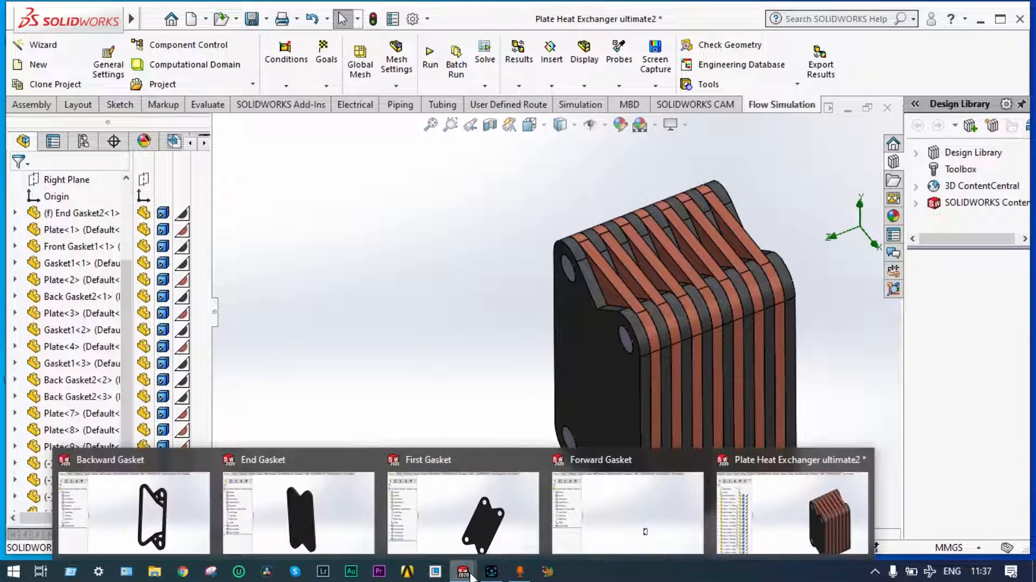
left_click(756, 519)
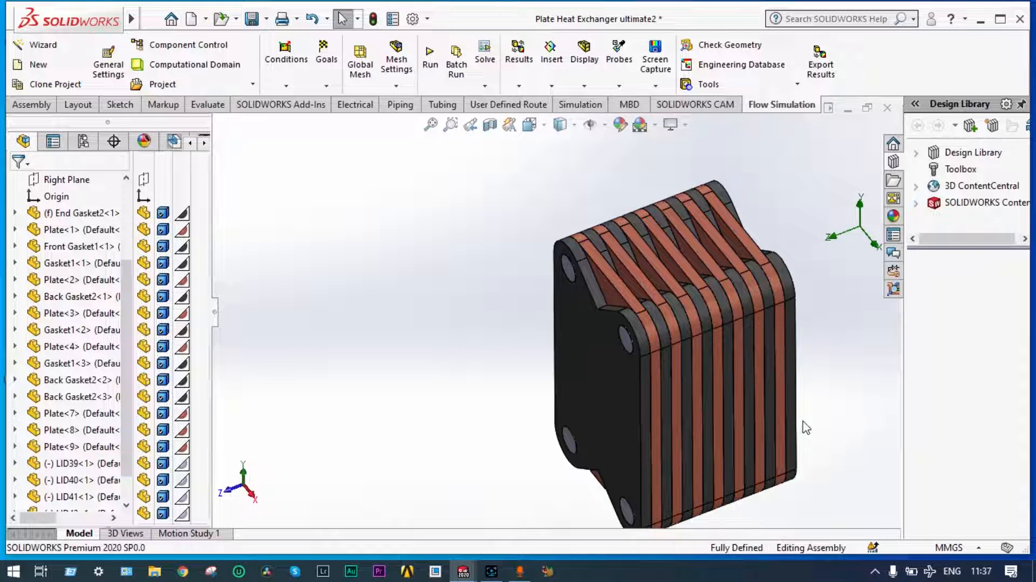
key("z")
key("z")
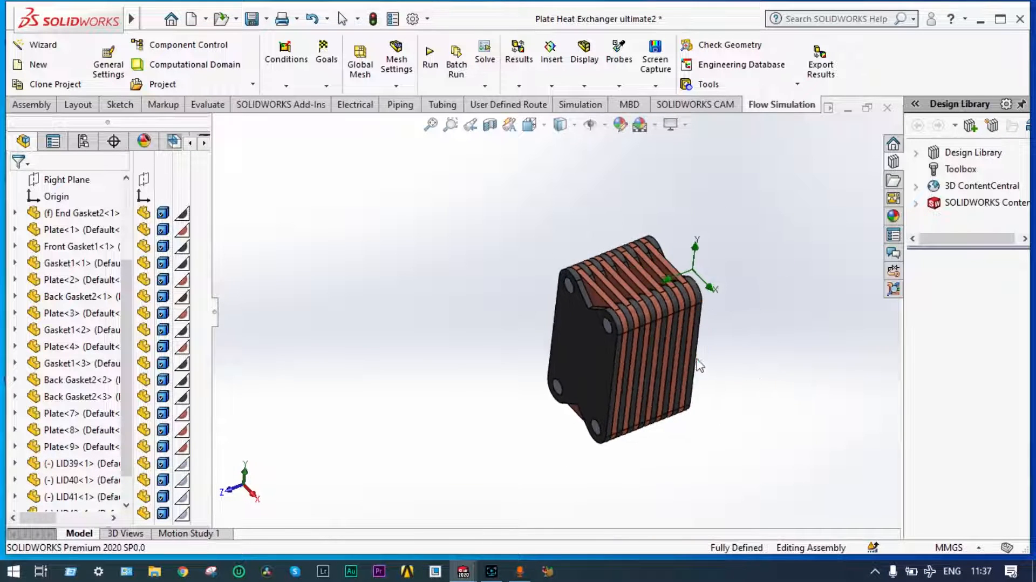
scroll(626, 334, "down", 4)
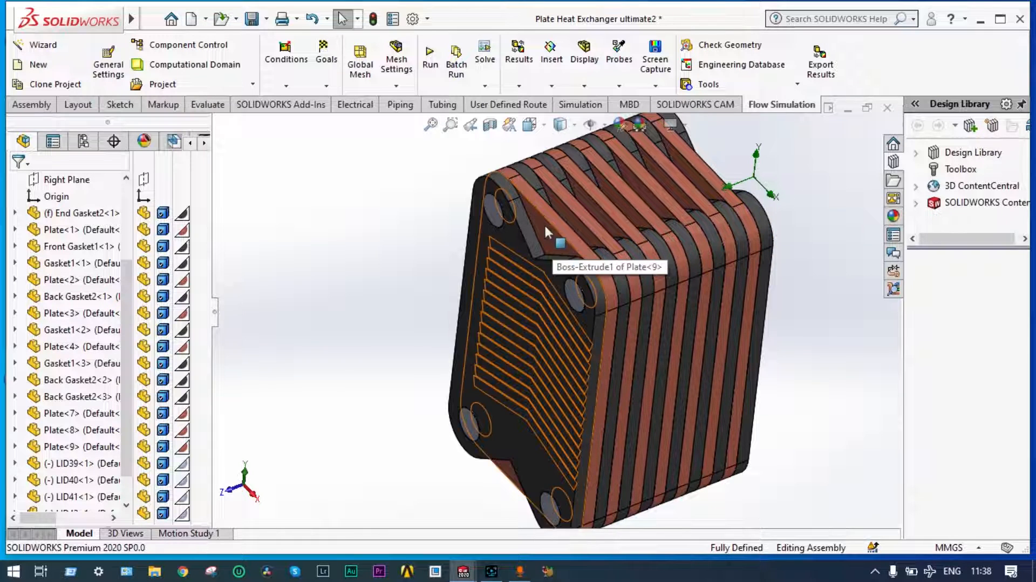
Create a planar section view of the assembly on the Top Plane, offset 656 mm to cut through the upper ports
left_click(490, 126)
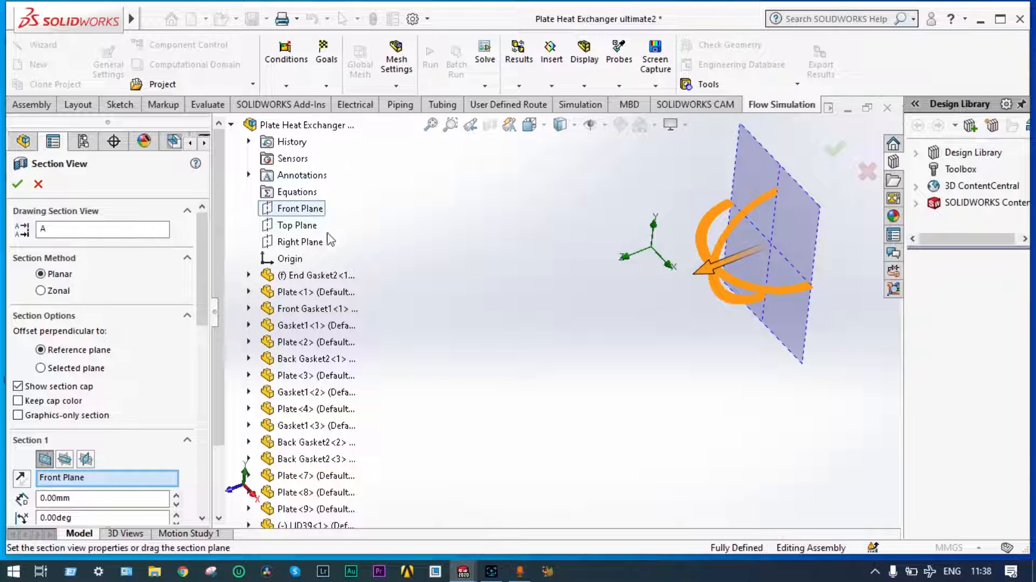
left_click(297, 225)
left_click_drag(616, 186, 624, 118)
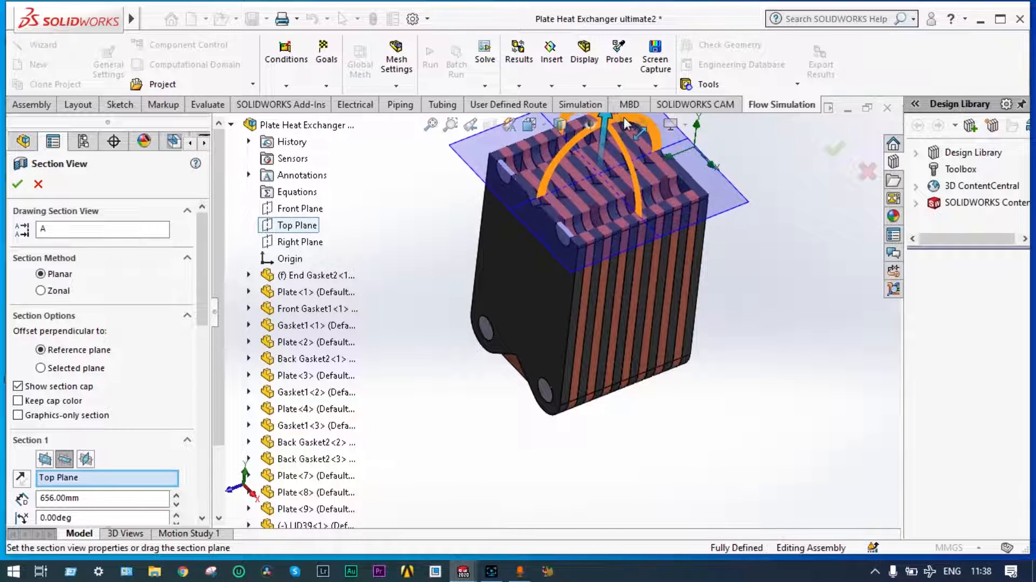
left_click(833, 149)
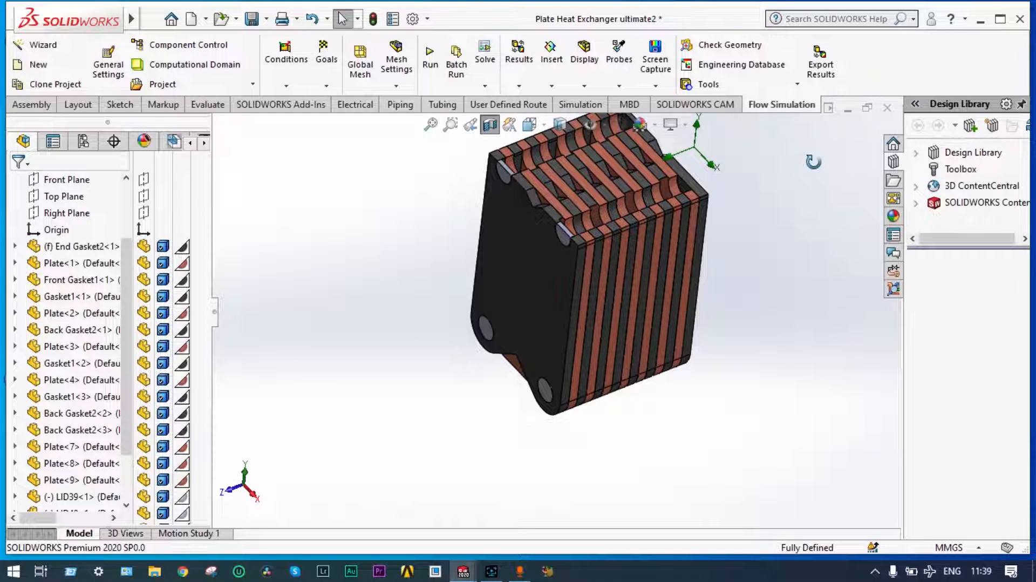
Examine the sectioned port channels, checking how the plates and gaskets alternately open and seal the flow passages
scroll(585, 229, "down", 5)
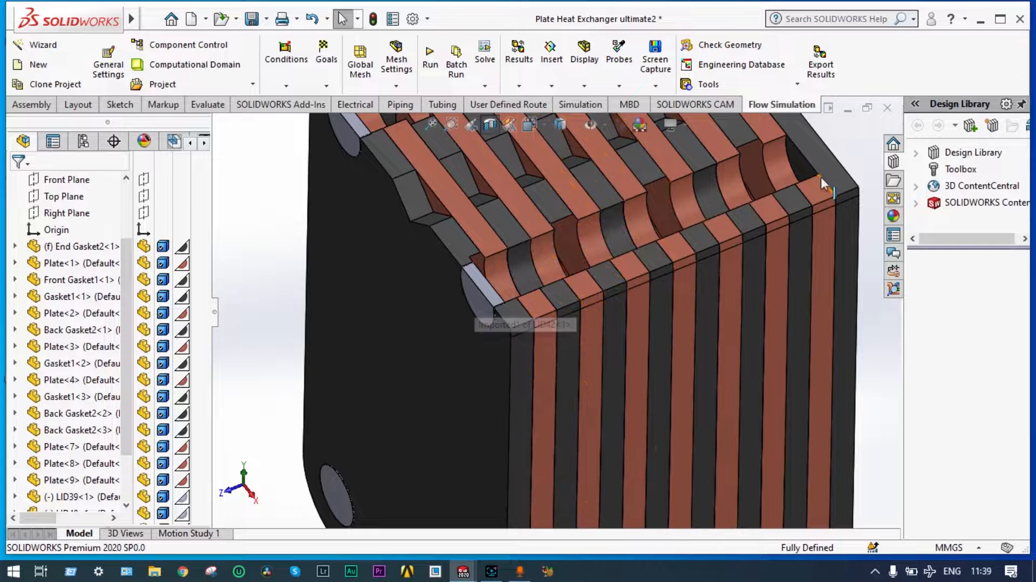
middle_click_drag(821, 177, 808, 192)
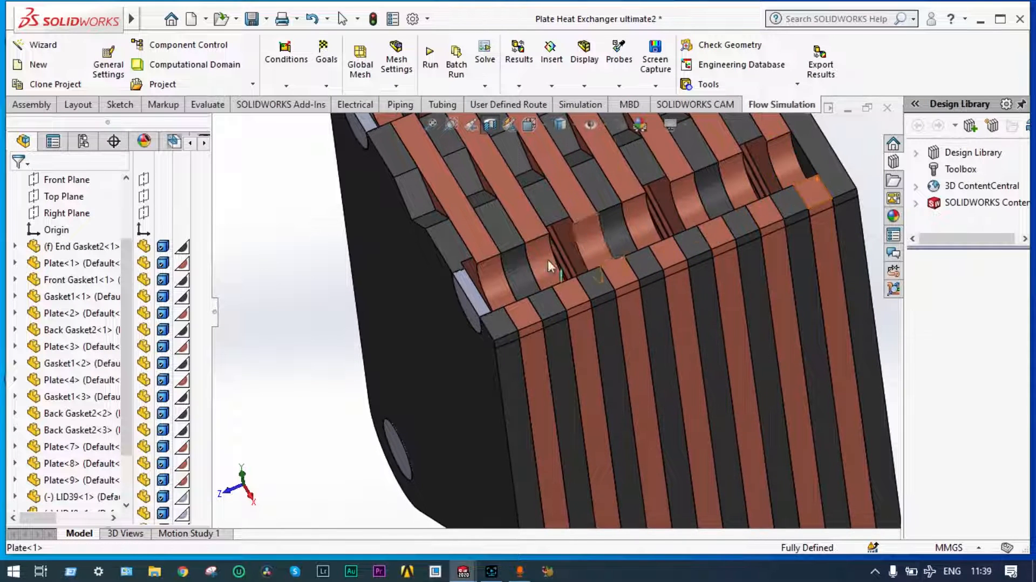
scroll(491, 273, "down", 1)
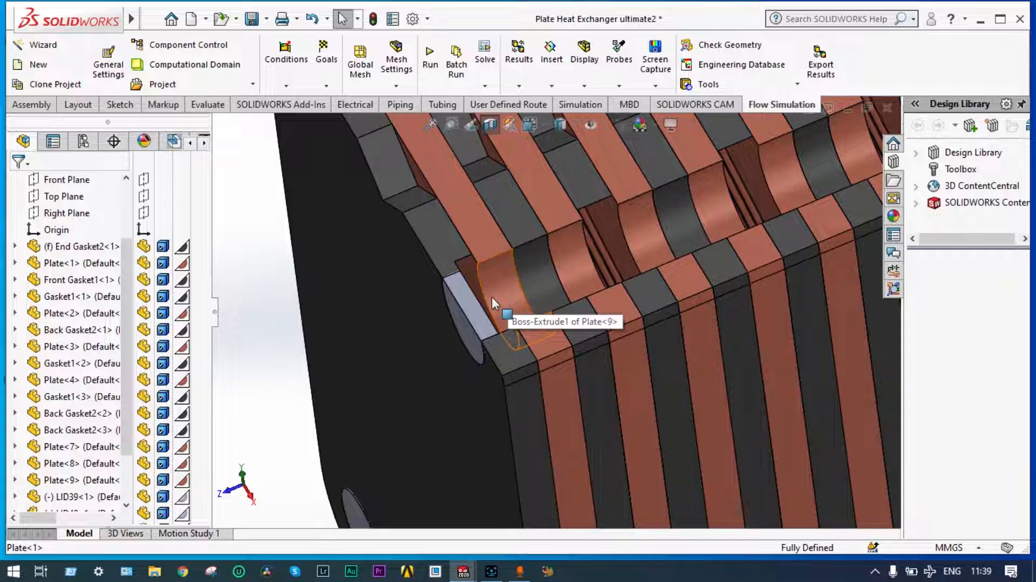
scroll(539, 286, "up", 5)
scroll(556, 430, "down", 5)
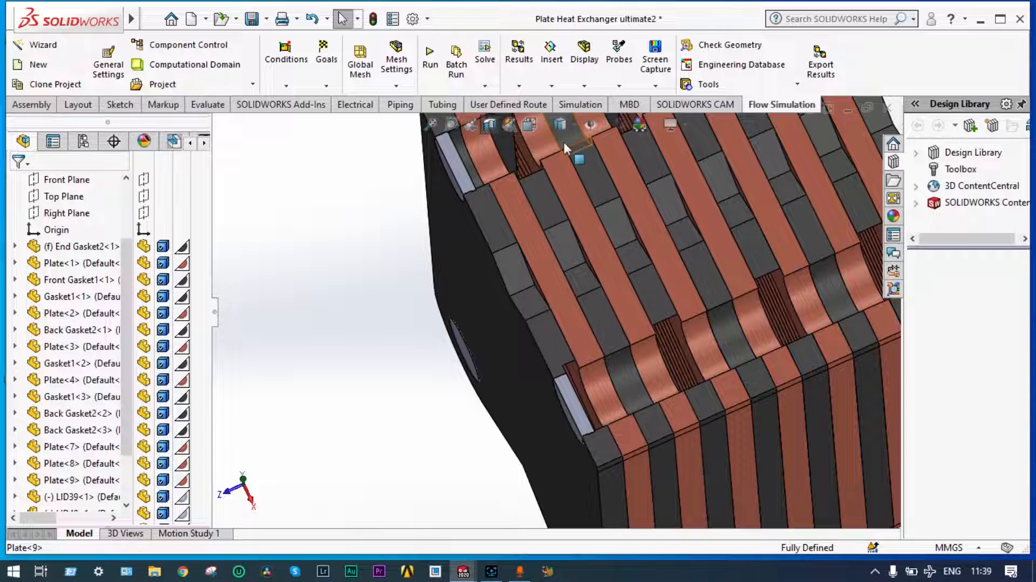
scroll(594, 362, "up", 5)
scroll(581, 371, "down", 6)
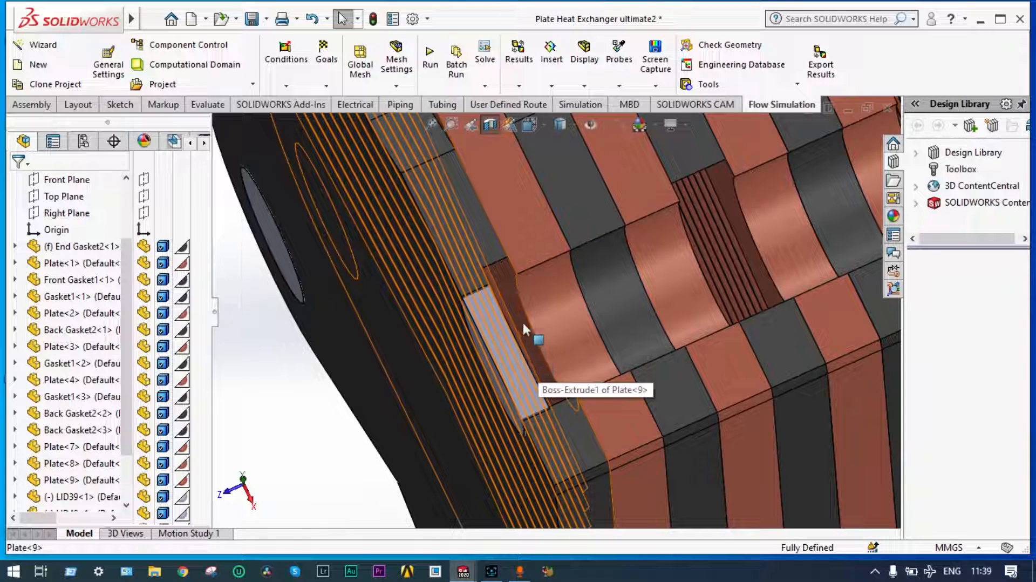
scroll(474, 263, "up", 3)
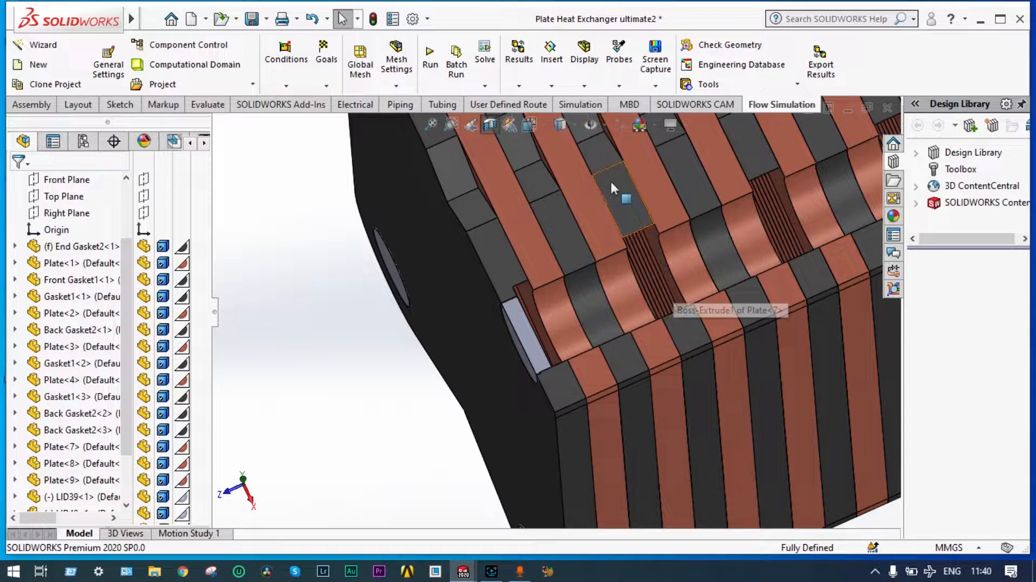
Turn off the section view and look over the complete plate and gasket stack from the front and side
scroll(616, 194, "up", 5)
left_click(490, 124)
middle_click_drag(685, 388, 751, 335)
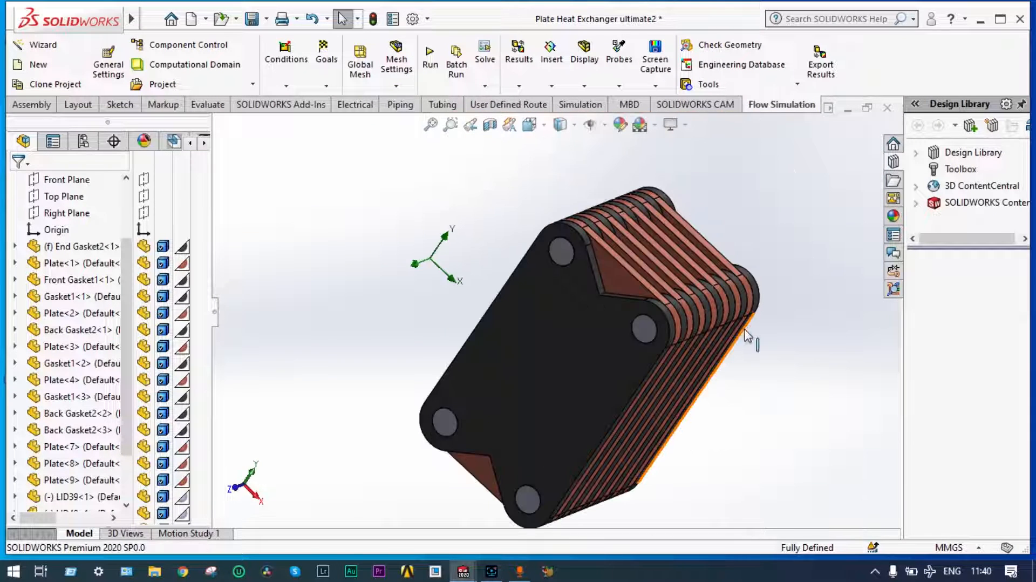
middle_click_drag(766, 238, 736, 249)
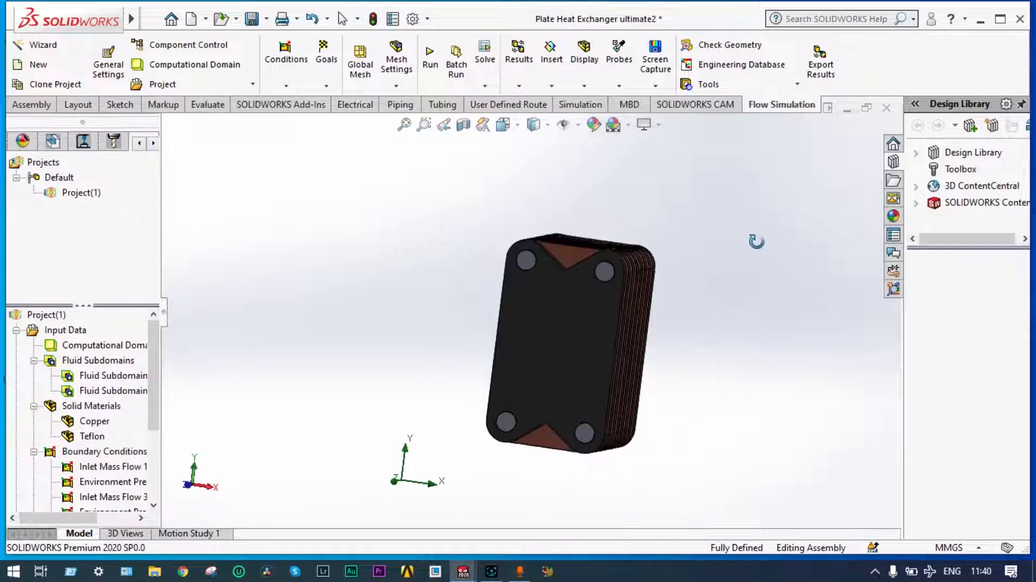
scroll(615, 310, "down", 2)
scroll(588, 316, "down", 1)
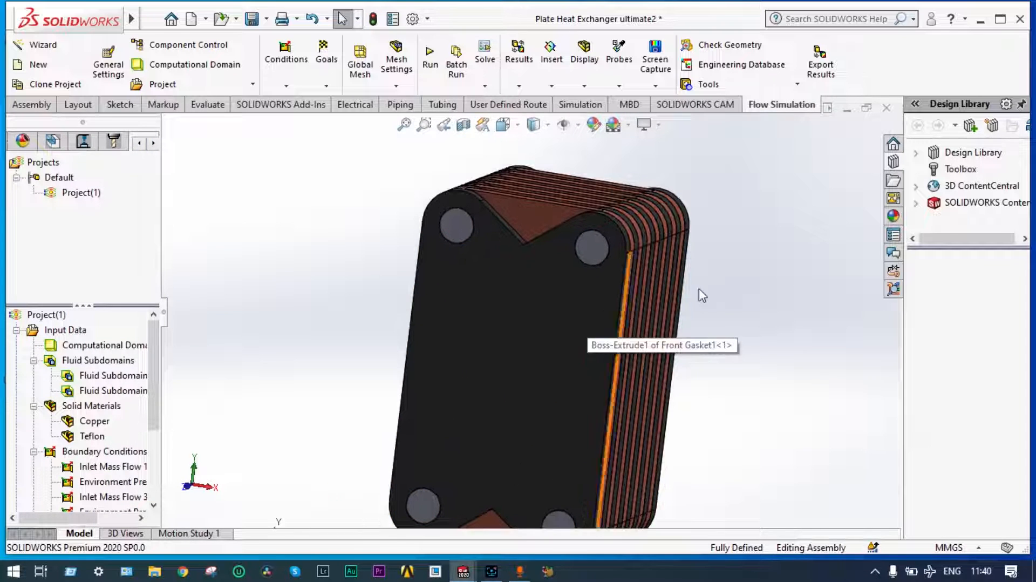
middle_click_drag(737, 282, 711, 308)
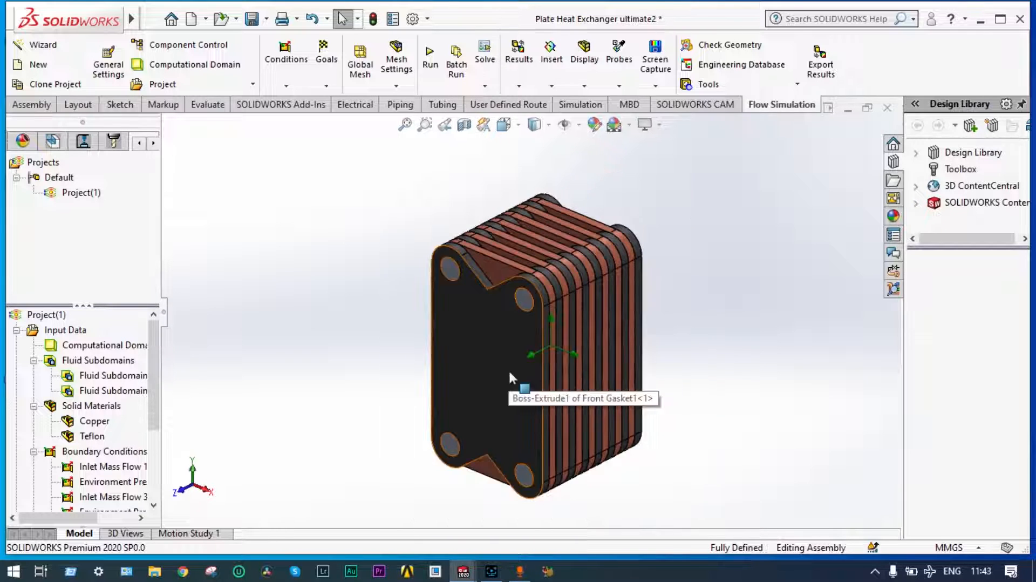
scroll(494, 311, "down", 2)
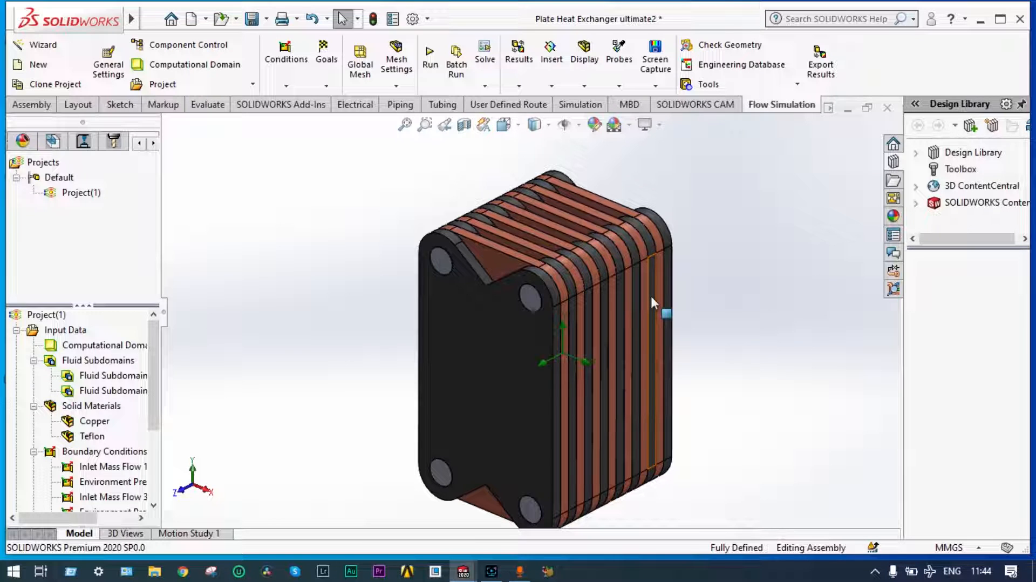
Start a new Flow Simulation project in the current configuration, using SI (m-kg-s) units with temperature in Celsius
left_click(54, 44)
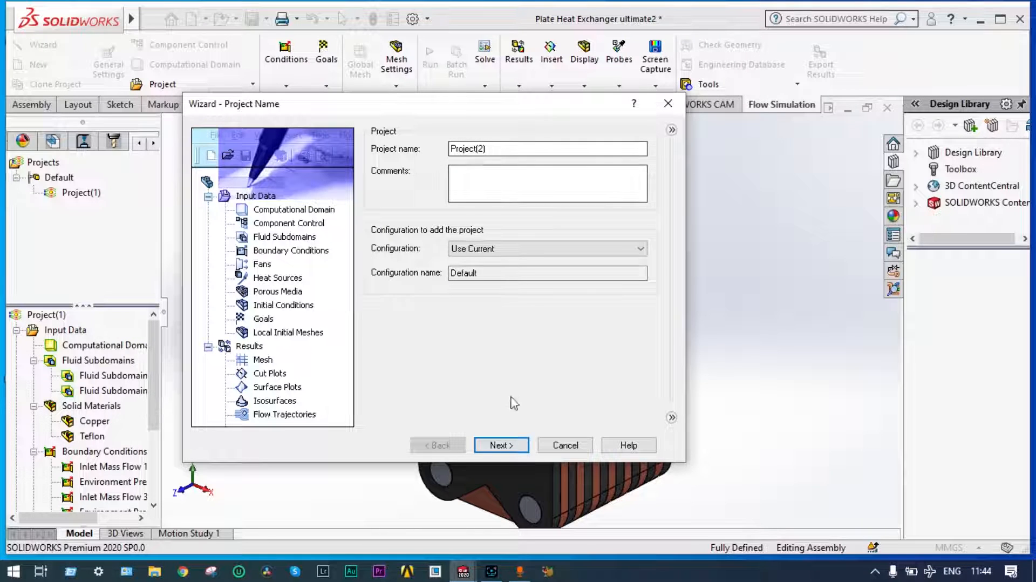
left_click(501, 446)
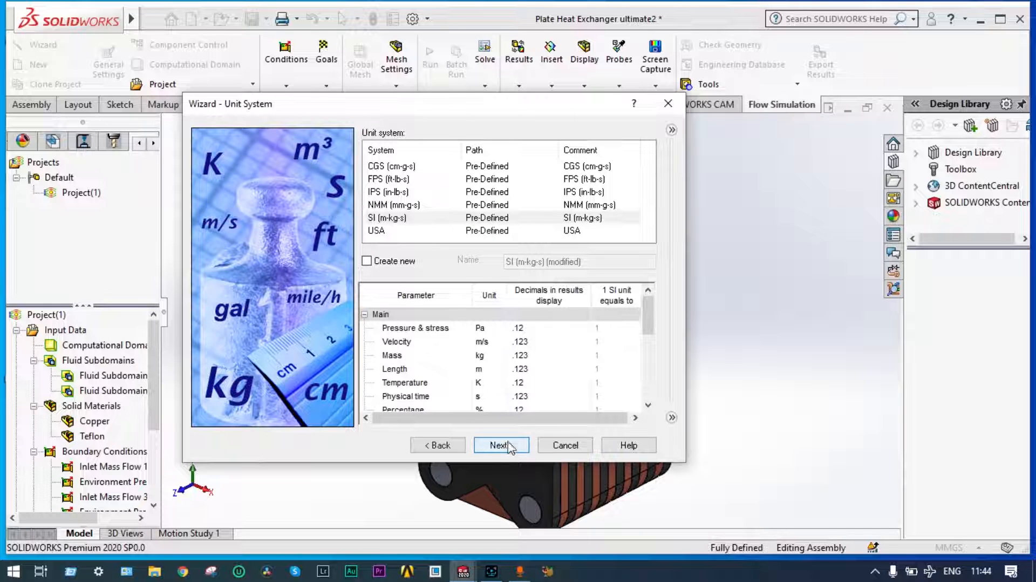
left_click(394, 219)
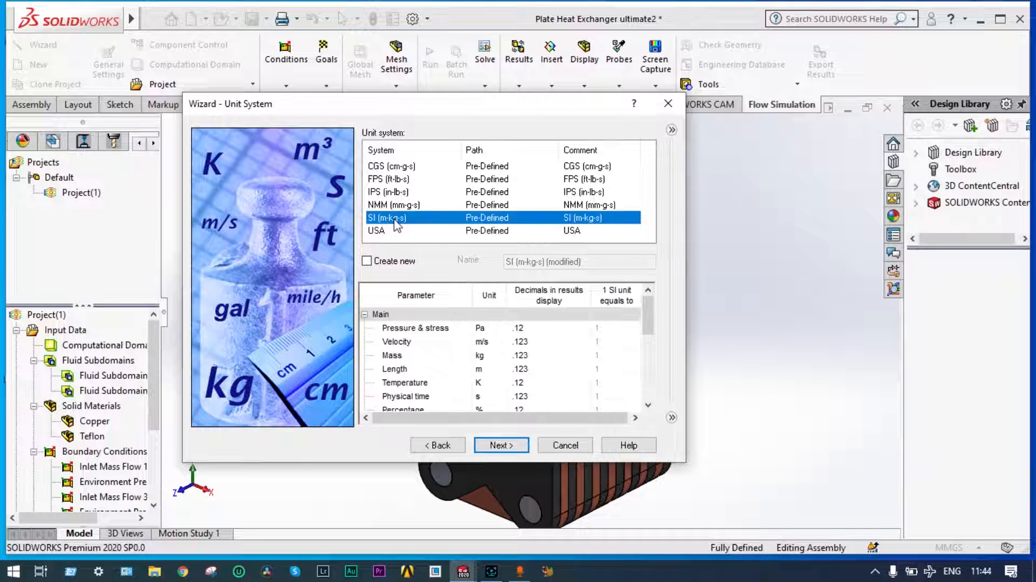
left_click(477, 383)
left_click(500, 384)
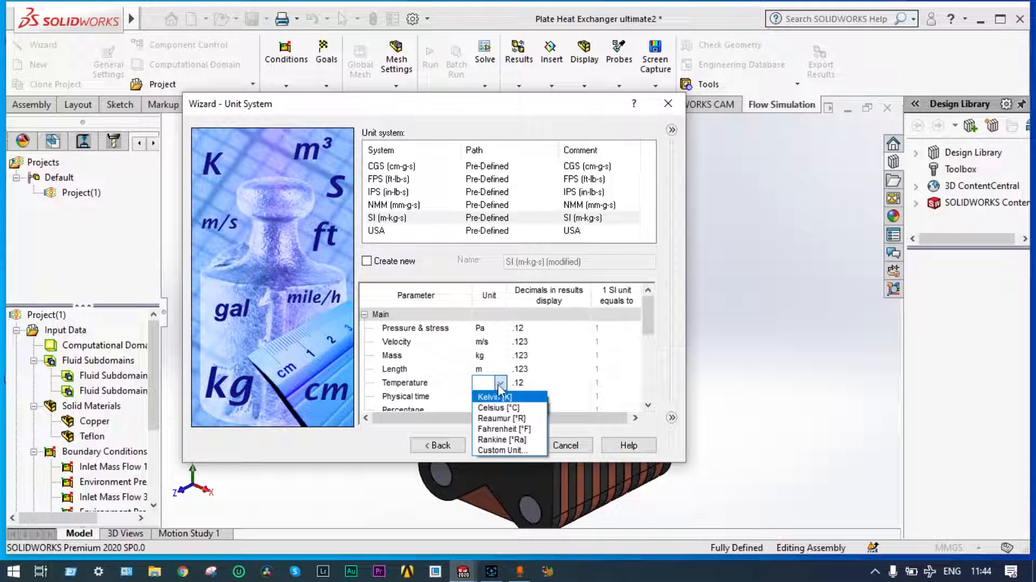
left_click(499, 408)
left_click(503, 445)
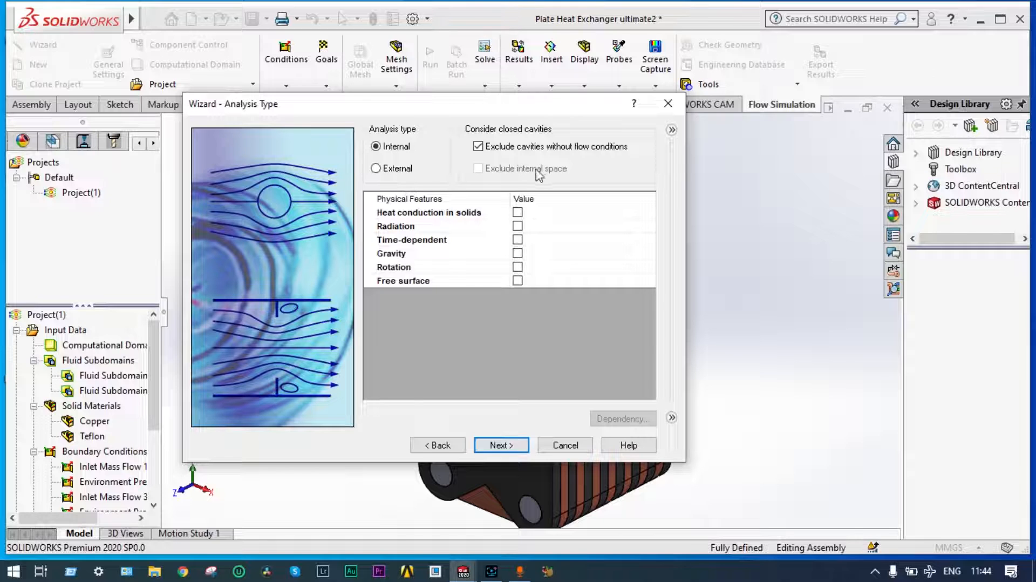
Enable heat conduction in solids and gravity for the internal analysis, checking the assembly's axes for the gravity direction
left_click(471, 216)
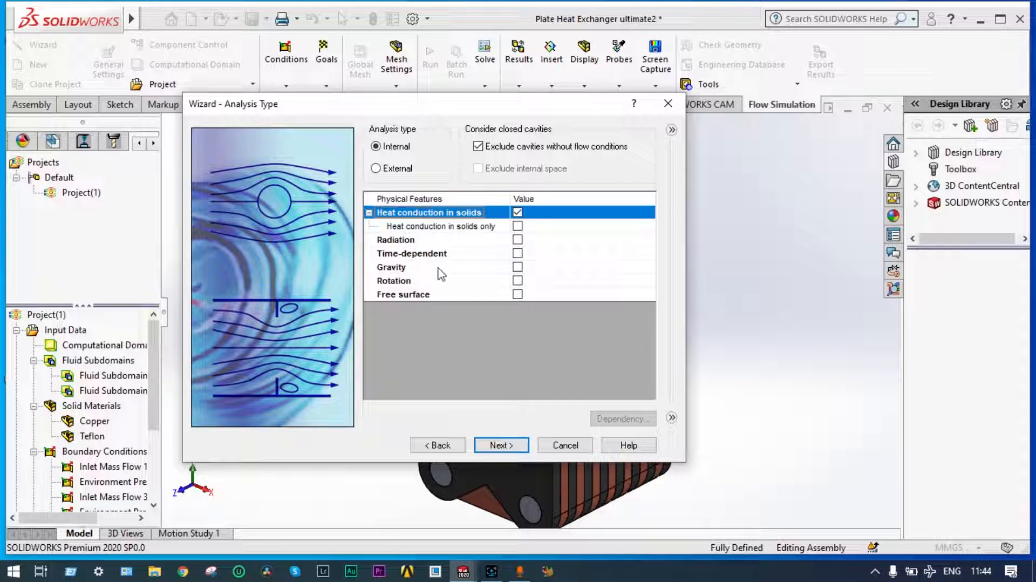
left_click(518, 267)
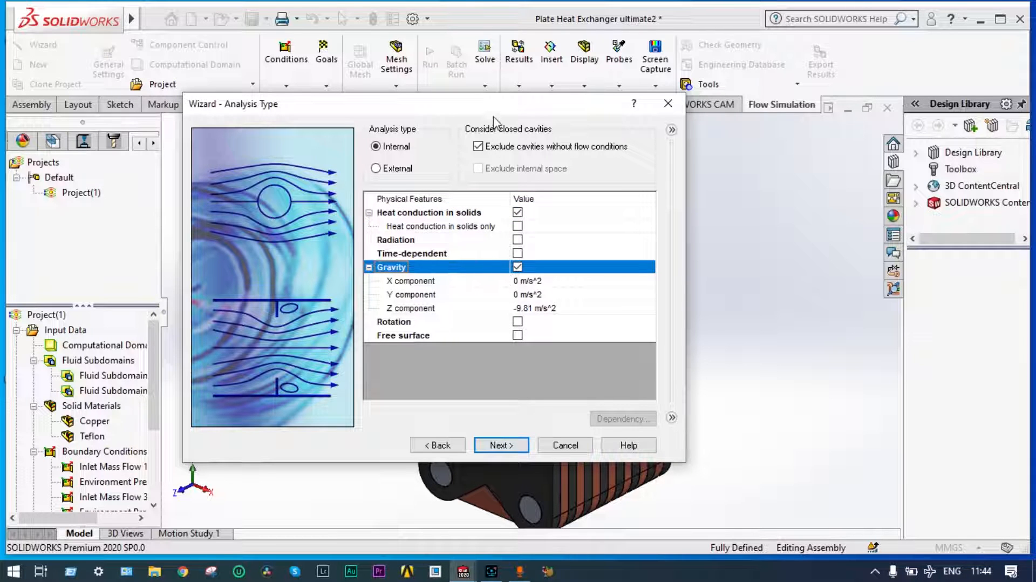
left_click_drag(499, 115, 872, 23)
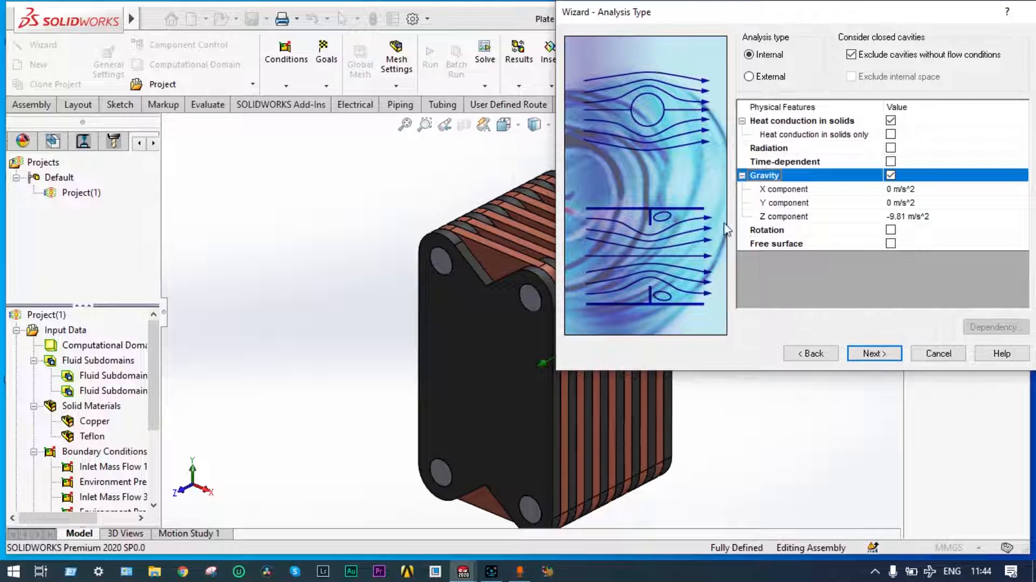
scroll(568, 396, "up", 4)
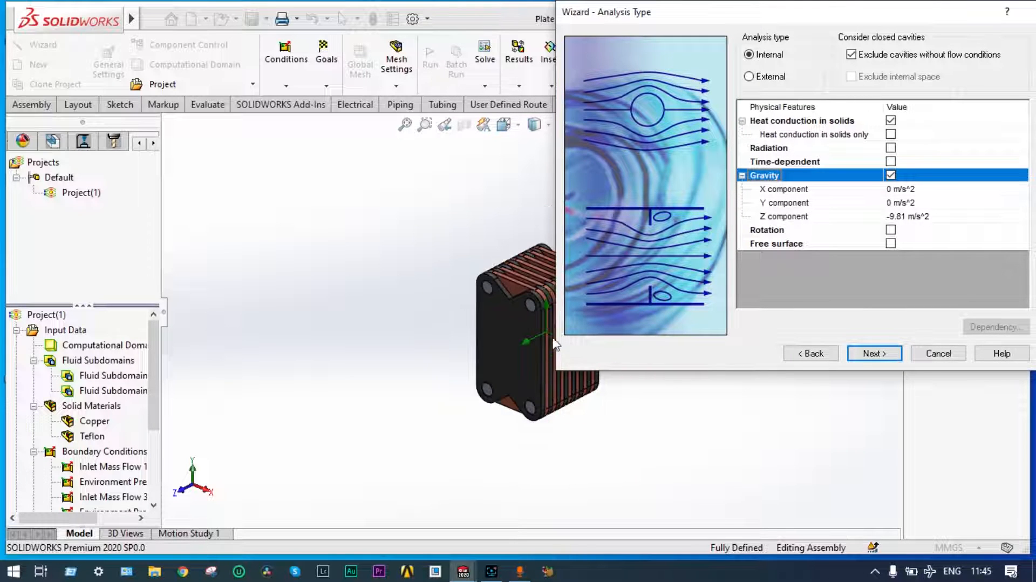
scroll(531, 320, "up", 1)
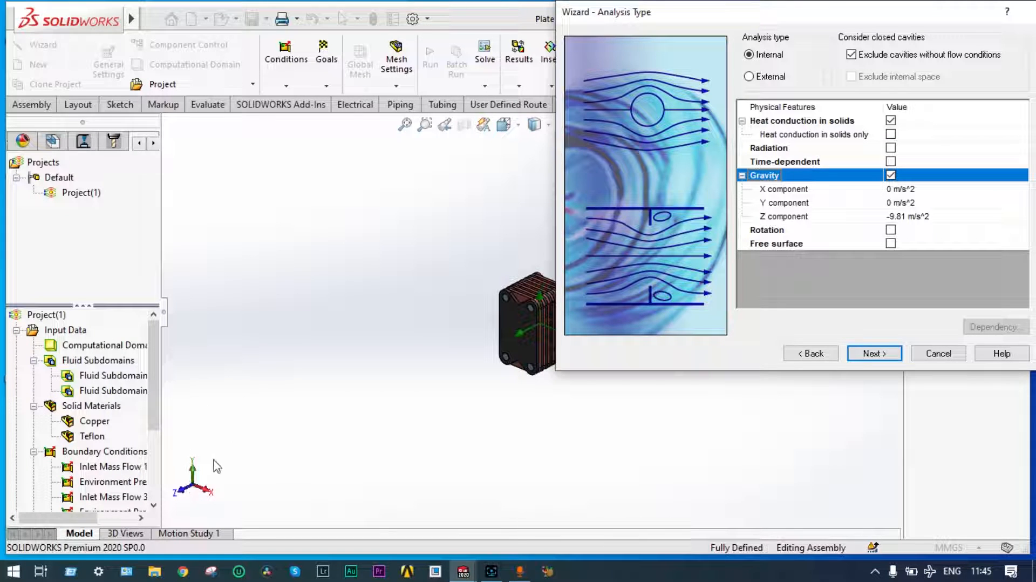
Set gravity's Y component to -9.81 m/s^2 and its Z component to 0, and accept the analysis type settings
left_click(892, 203)
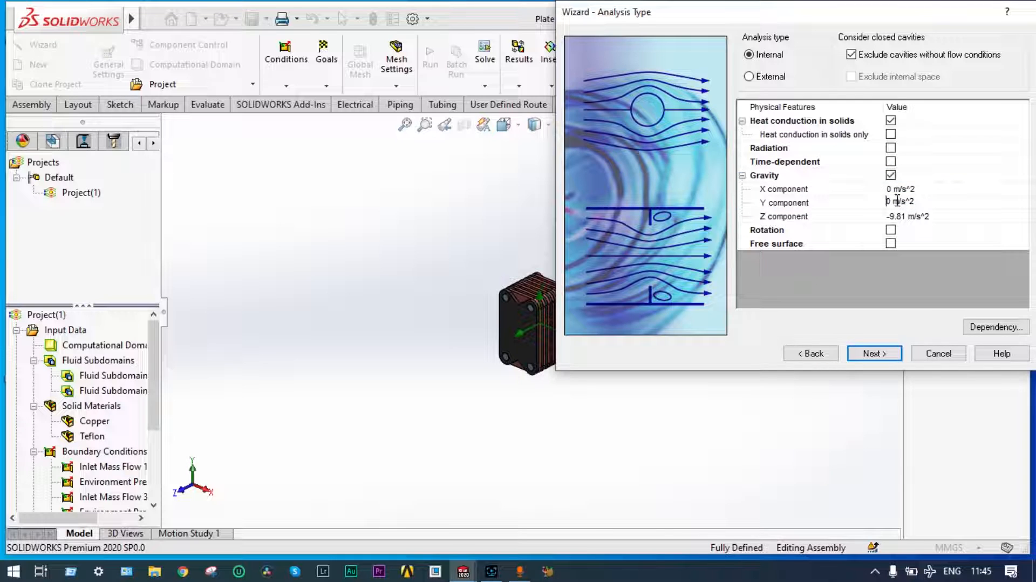
key("Delete")
type("-9.81")
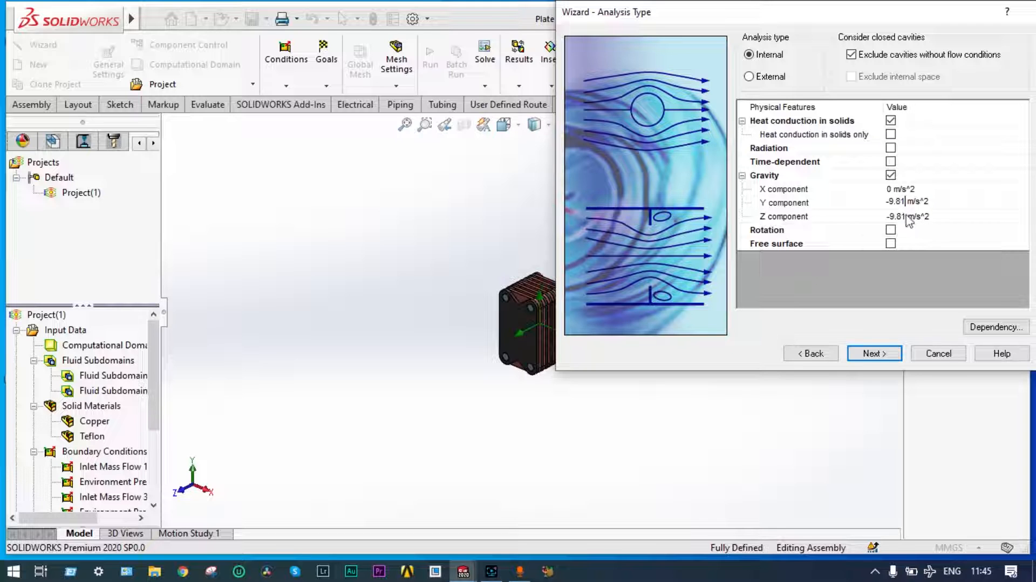
left_click(913, 216)
key("BackSpace")
key("BackSpace")
key("BackSpace")
key("BackSpace")
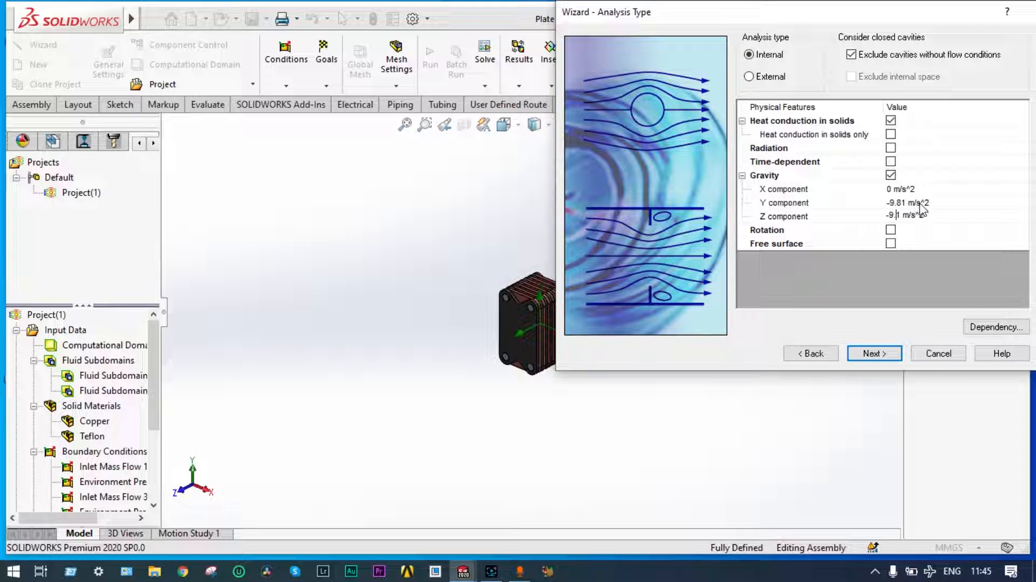
key("Delete")
type("0")
left_click(870, 353)
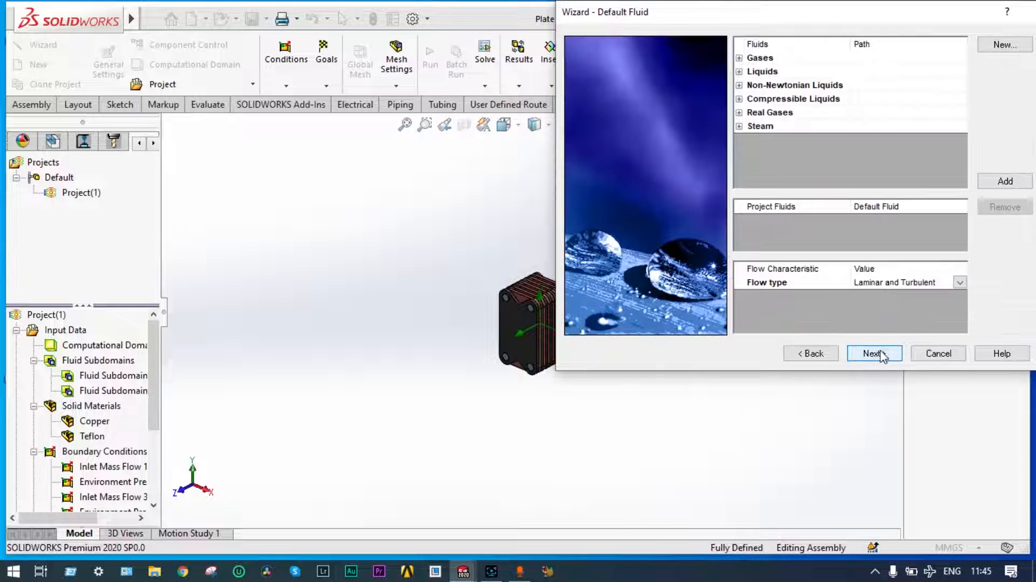
Add the pre-defined liquid Water as the project's default fluid, keeping the flow type Laminar and Turbulent
left_click(739, 73)
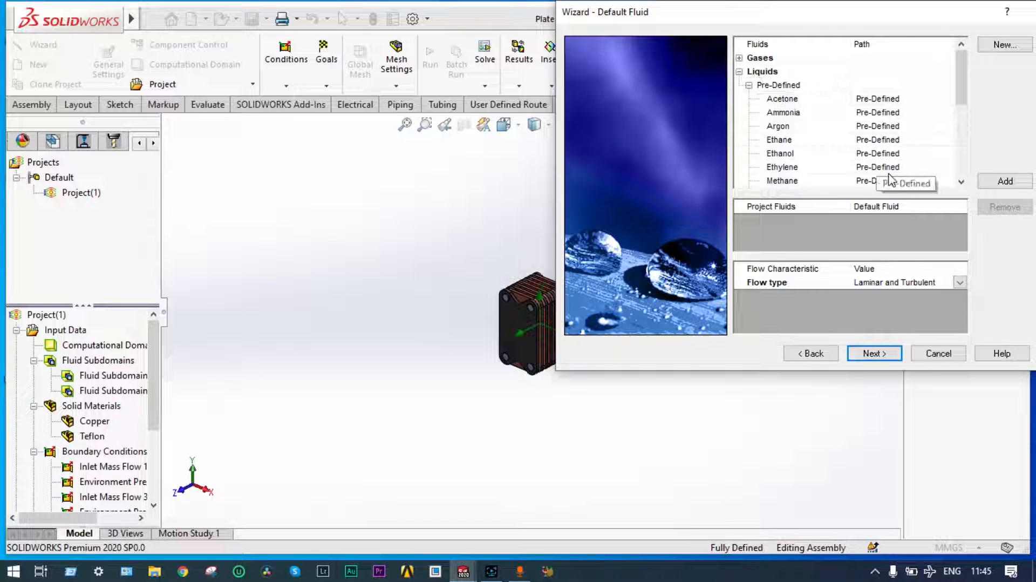
left_click(962, 182)
left_click(963, 183)
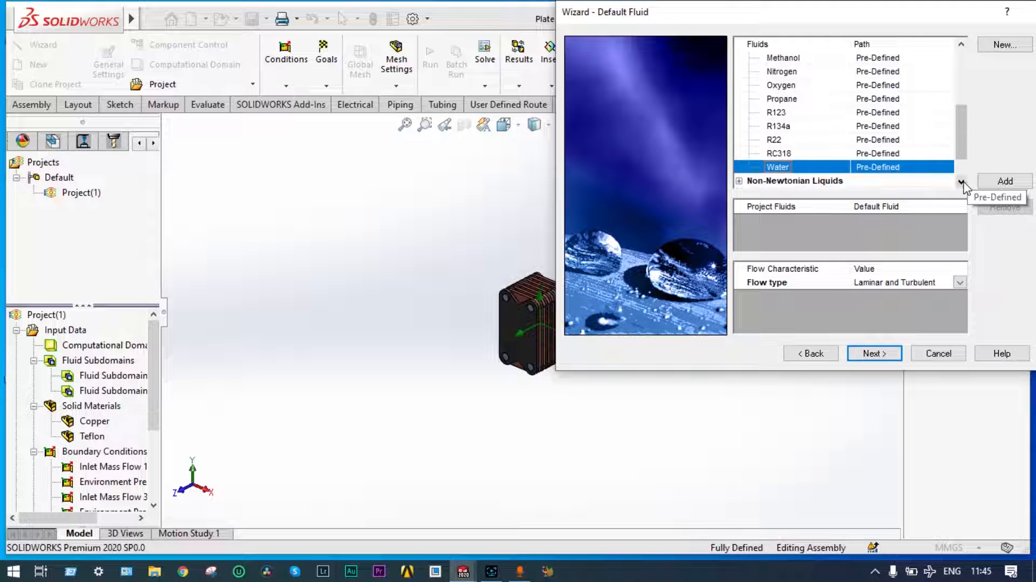
left_click(962, 182)
double_click(804, 154)
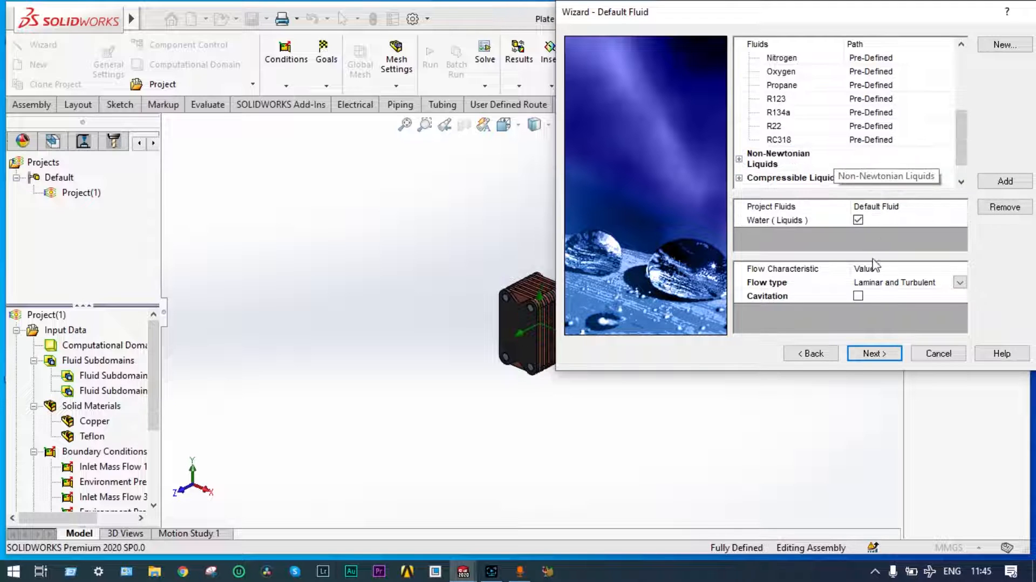
left_click(887, 356)
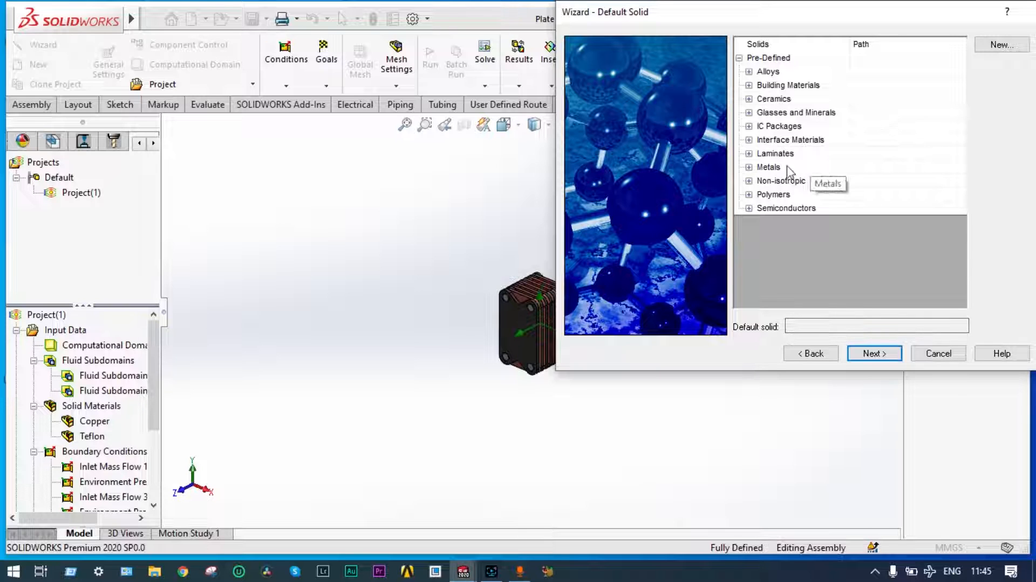
Choose the pre-defined metal Copper as the default solid and accept the adiabatic wall condition with 0 micrometer roughness
left_click(757, 168)
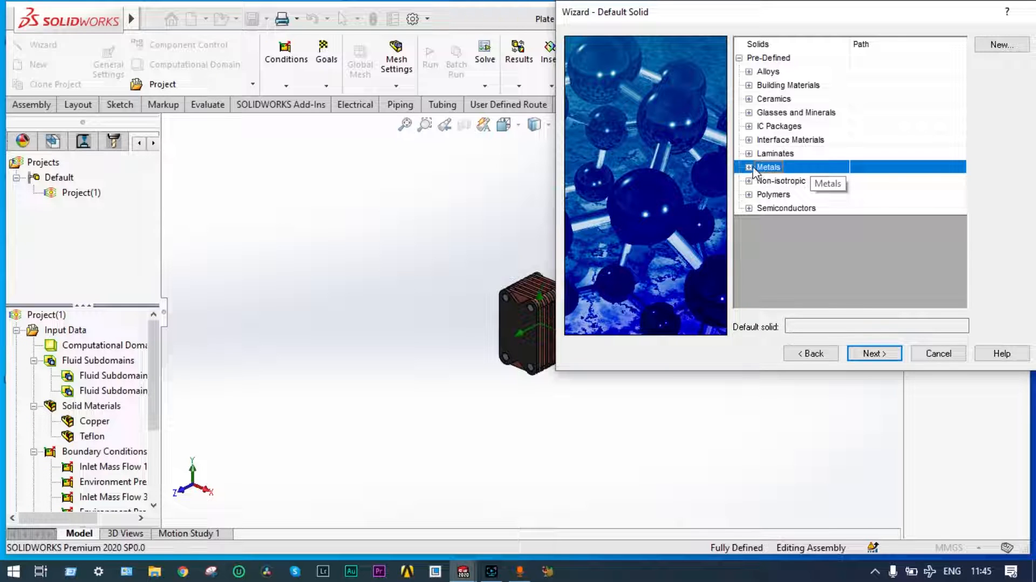
left_click(749, 168)
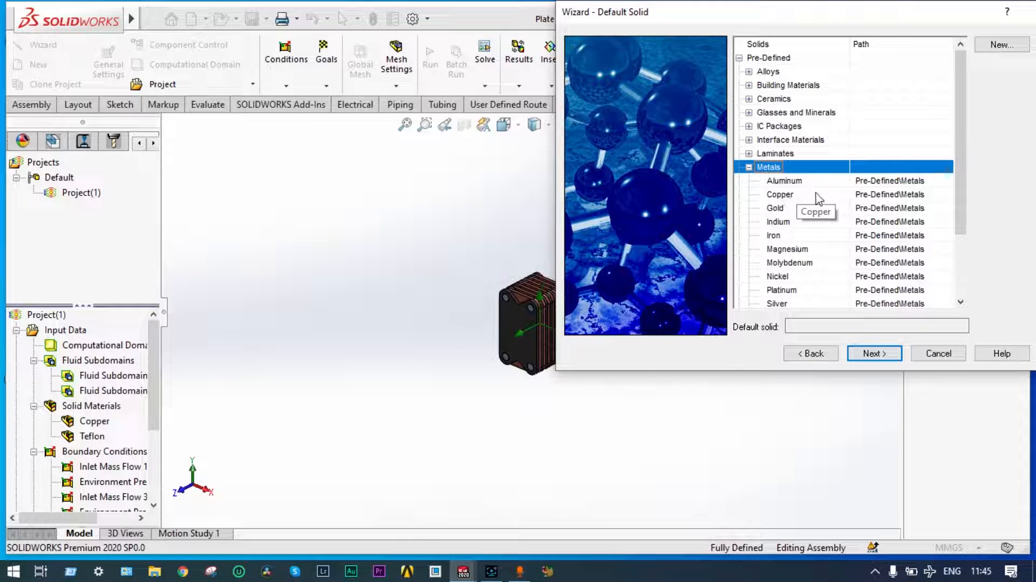
left_click(857, 195)
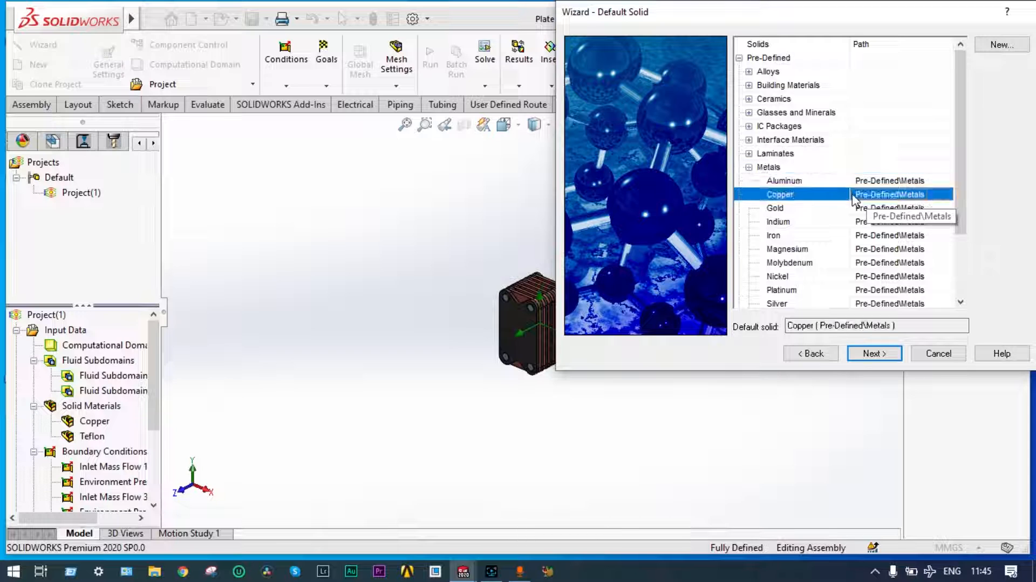
left_click(873, 354)
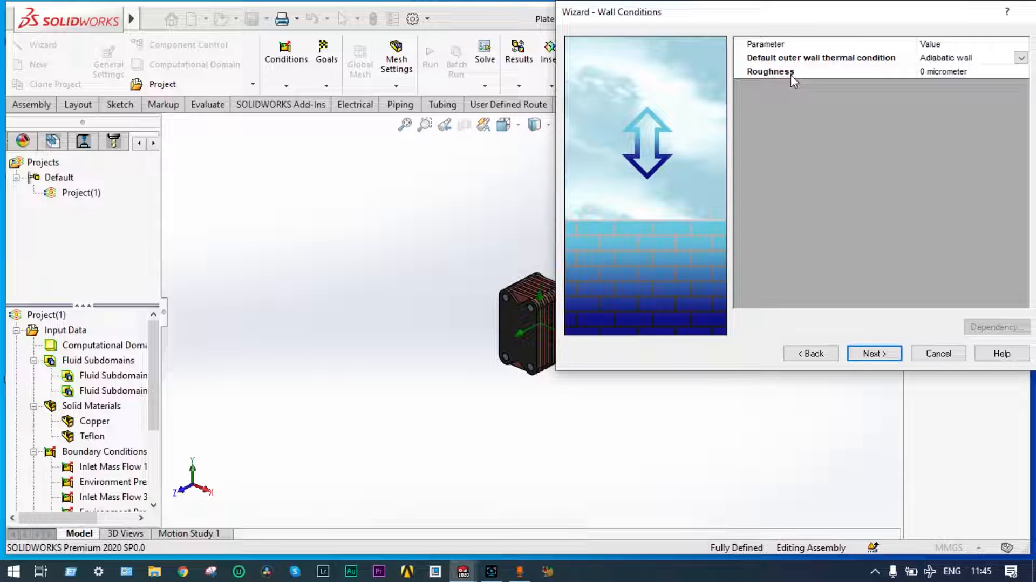
left_click(880, 354)
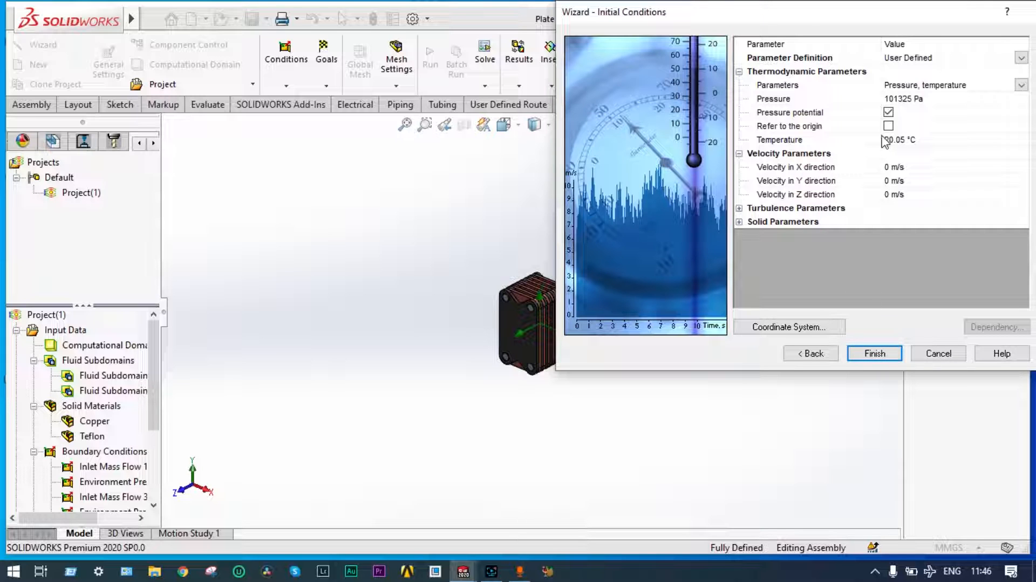
Set the initial temperature to 30 °C, open the initial solid temperature for editing, and finish the project wizard
left_click_drag(795, 19, 679, 20)
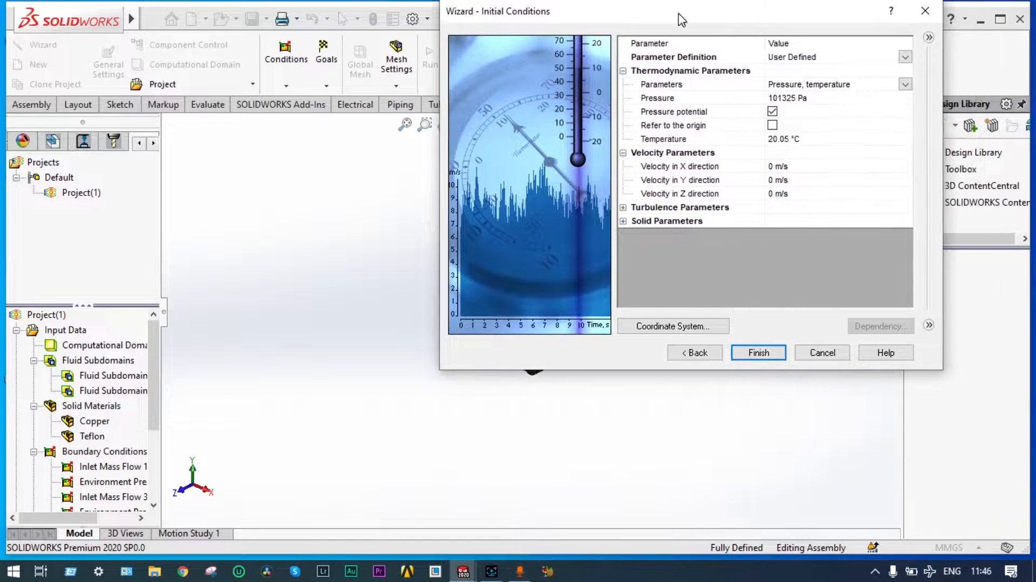
left_click(788, 139)
key("BackSpace")
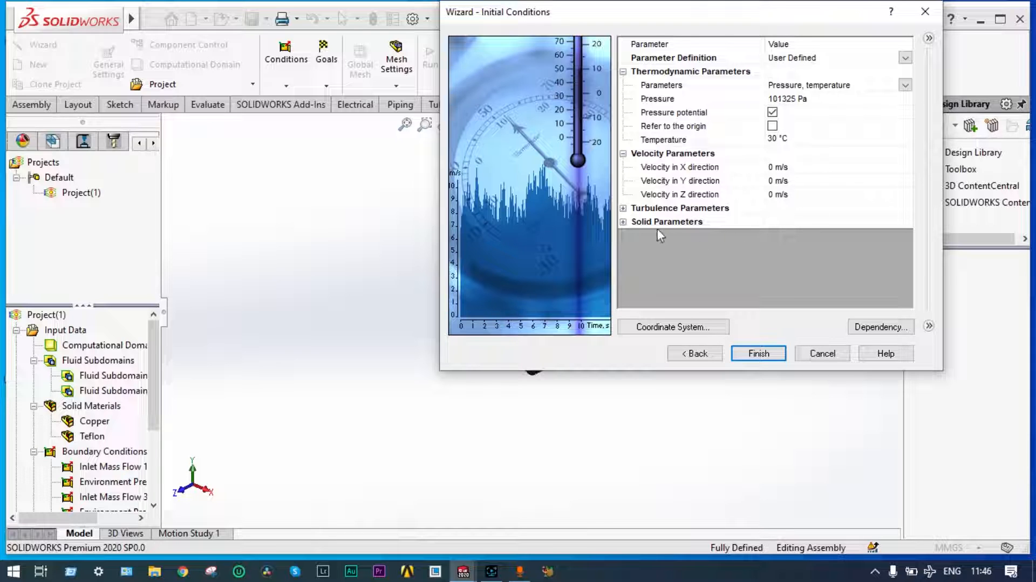
left_click(624, 222)
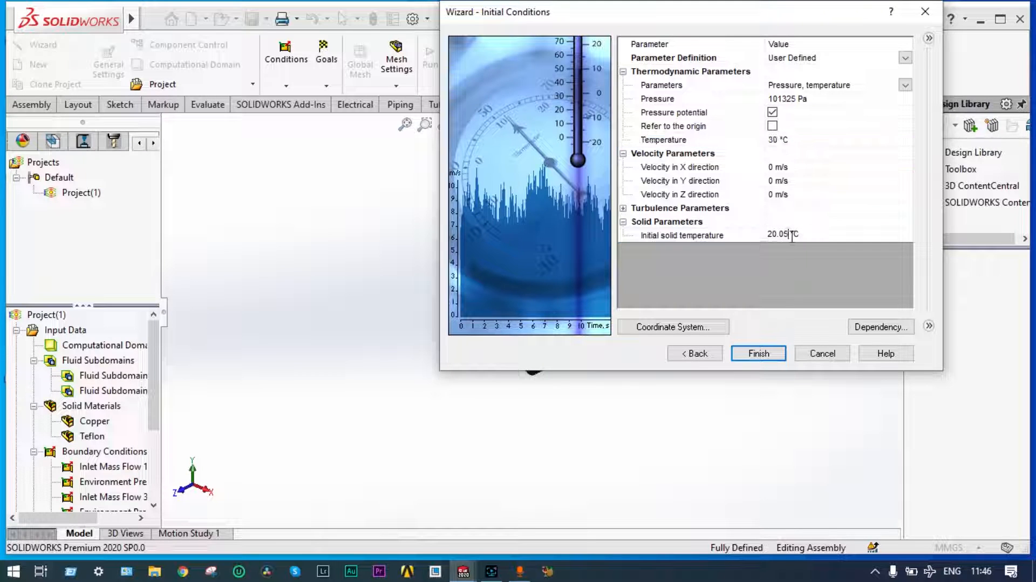
left_click(759, 354)
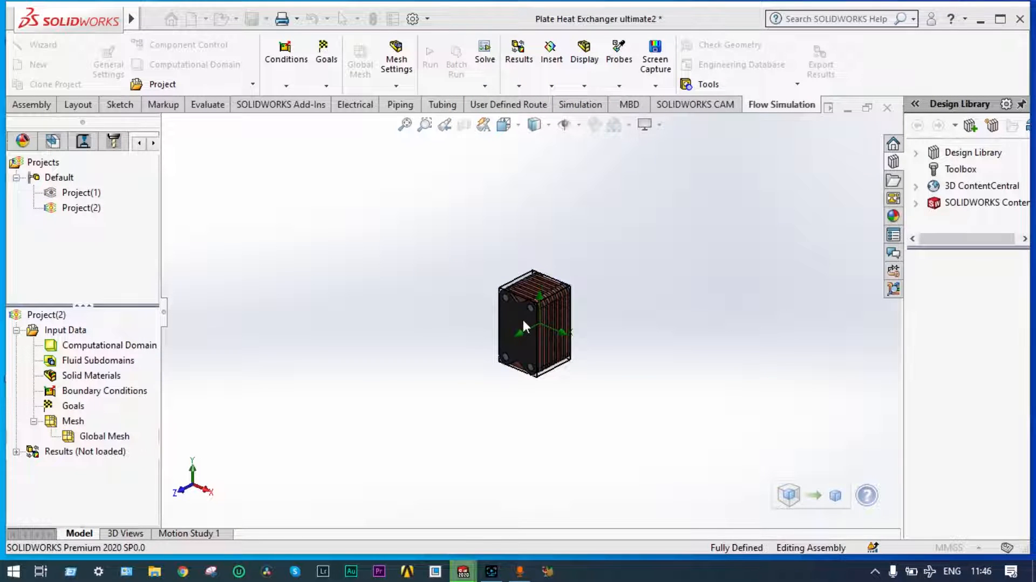
Examine the computational domain around the stack and the upper ports on its front face
scroll(523, 318, "down", 5)
scroll(524, 316, "down", 2)
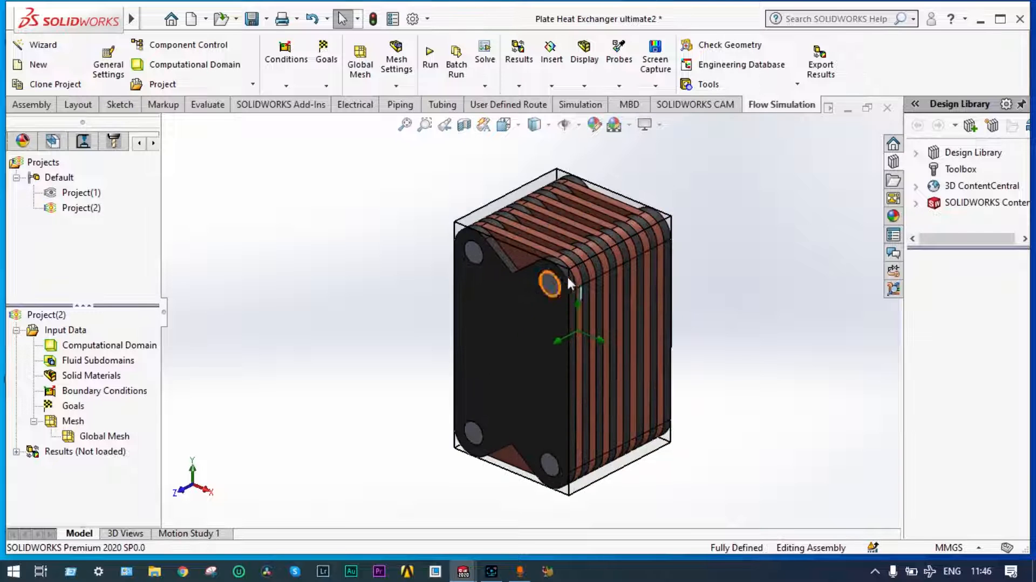
middle_click_drag(575, 280, 507, 287)
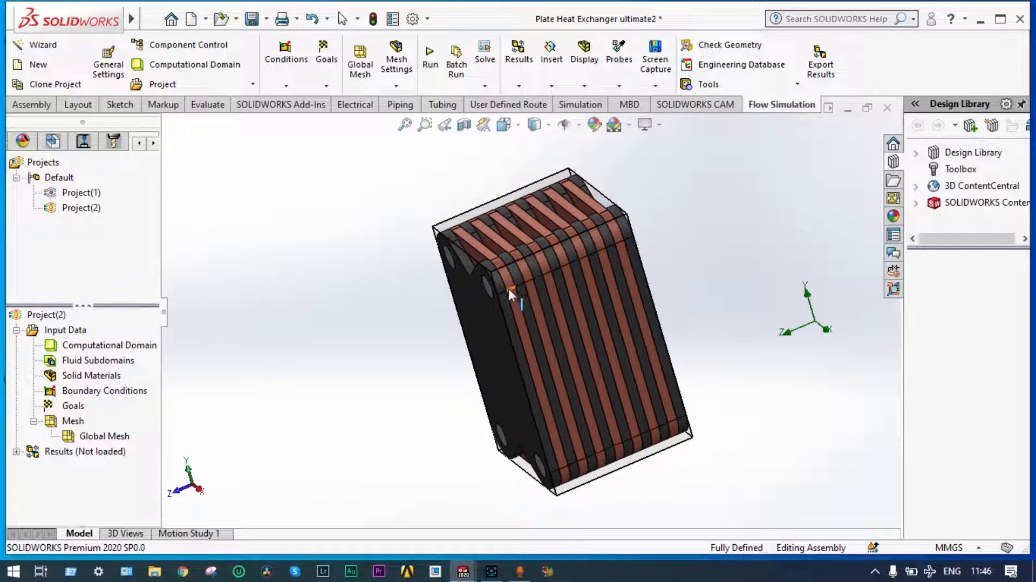
scroll(502, 287, "down", 6)
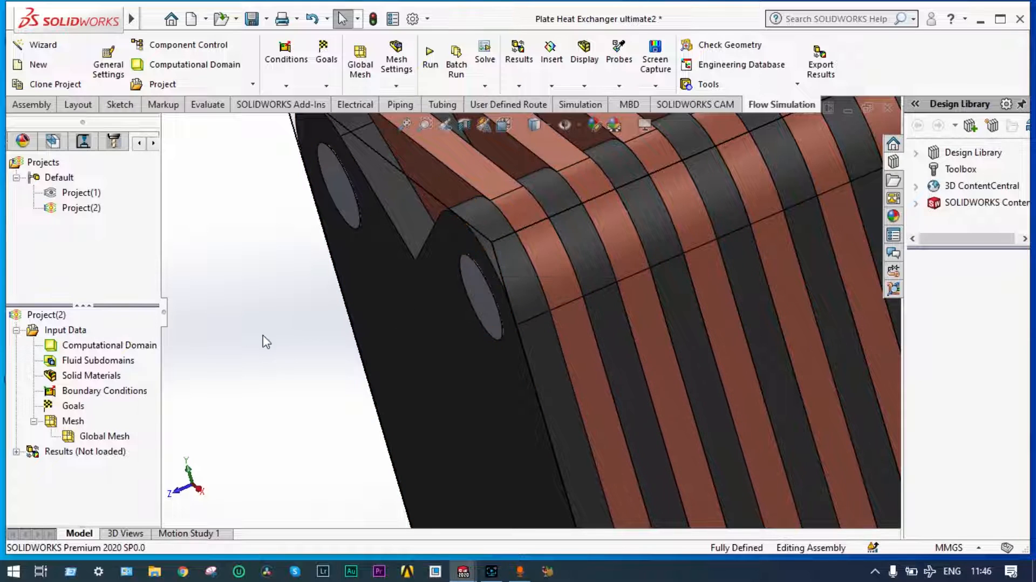
Enlarge the computational domain to about 0.837 m at Z max, 0.715 m at Y max and 0.764 m at X max
right_click(122, 348)
left_click(161, 357)
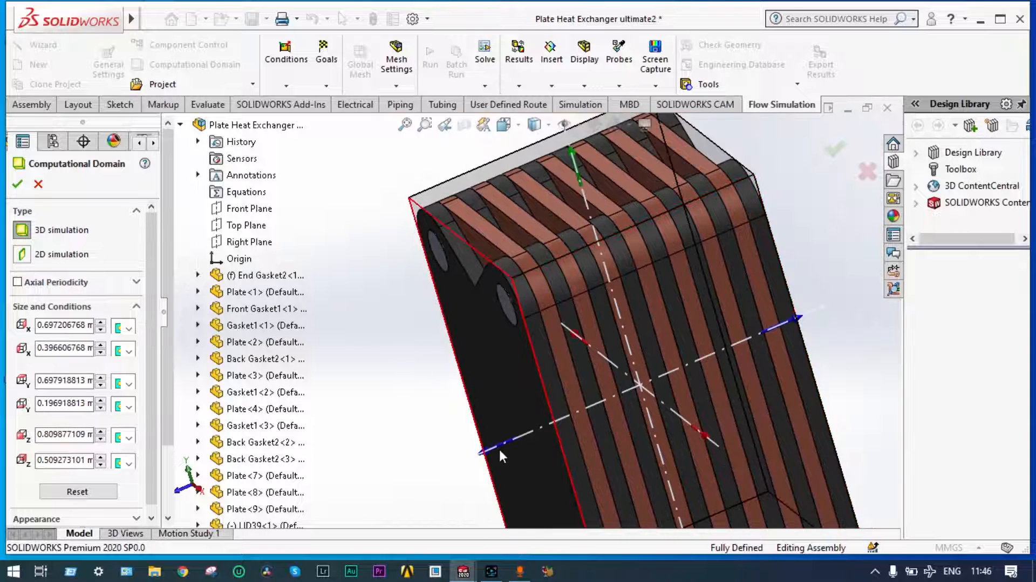
left_click_drag(490, 449, 468, 456)
left_click_drag(530, 151, 526, 138)
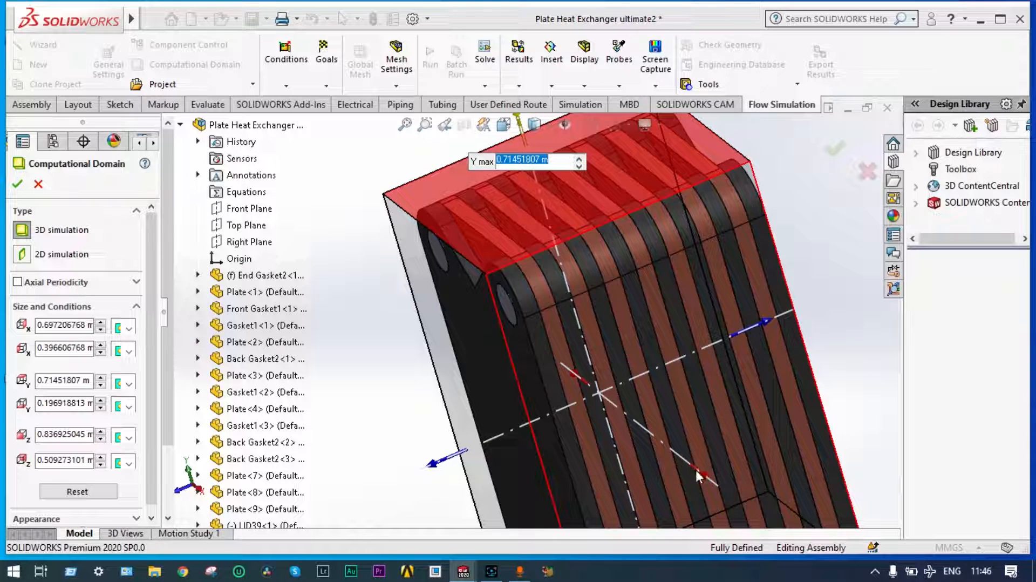
left_click_drag(696, 470, 724, 487)
scroll(689, 399, "up", 3)
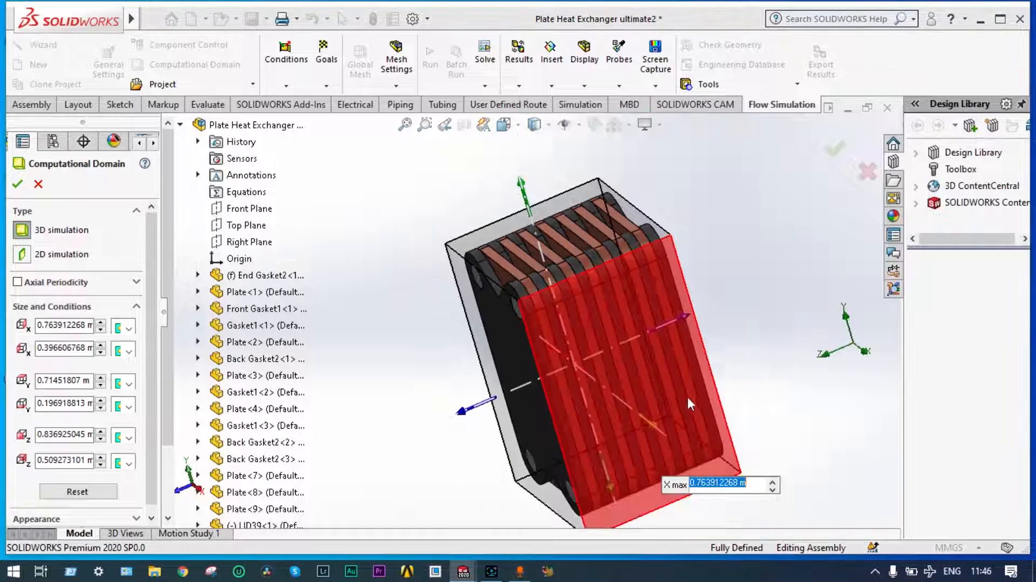
Extend the domain's minimum limits to about X 0.366 m, Y 0.176 m and Z 0.472 m, and accept the computational domain
middle_click_drag(689, 374, 766, 386)
left_click_drag(486, 352, 470, 353)
middle_click_drag(812, 309, 696, 360)
left_click_drag(680, 279, 697, 269)
middle_click_drag(784, 395, 747, 398)
mouse_move(737, 475)
left_mouse_down()
mouse_move(747, 461)
mouse_move(756, 468)
left_mouse_up()
middle_click_drag(463, 421, 556, 311)
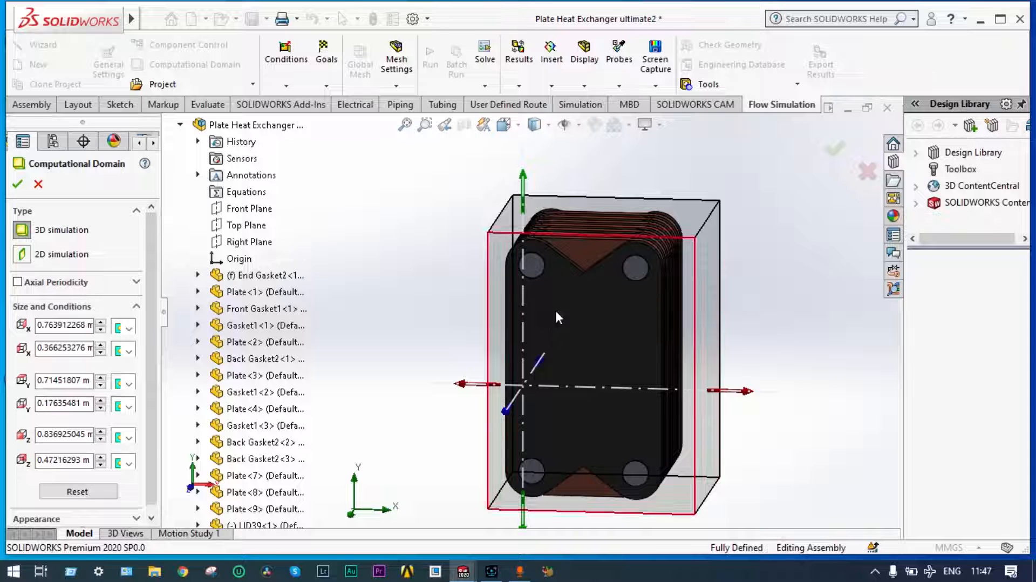
left_click(834, 151)
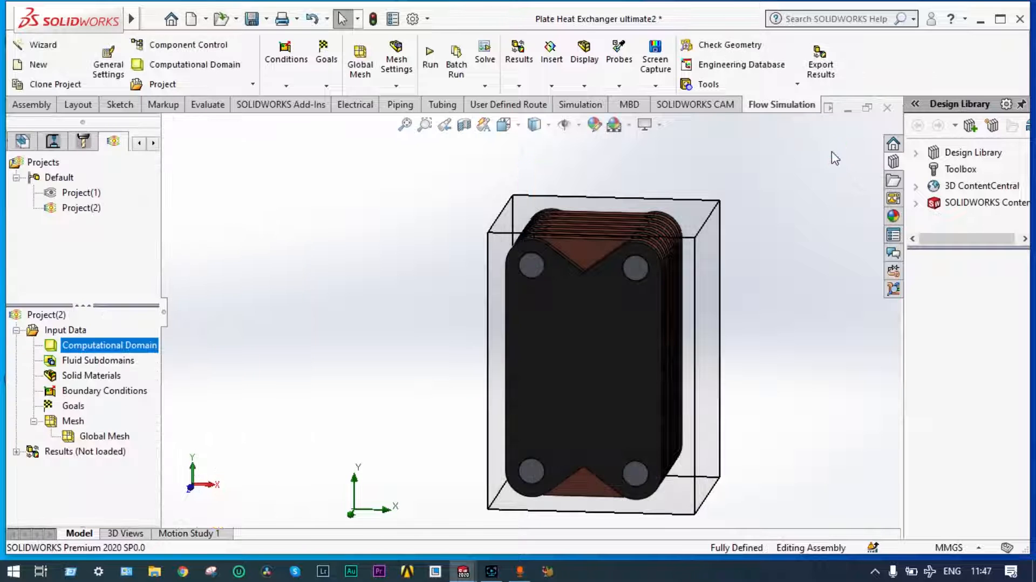
Hide the computational domain box around the heat exchanger
middle_click_drag(791, 264, 778, 250)
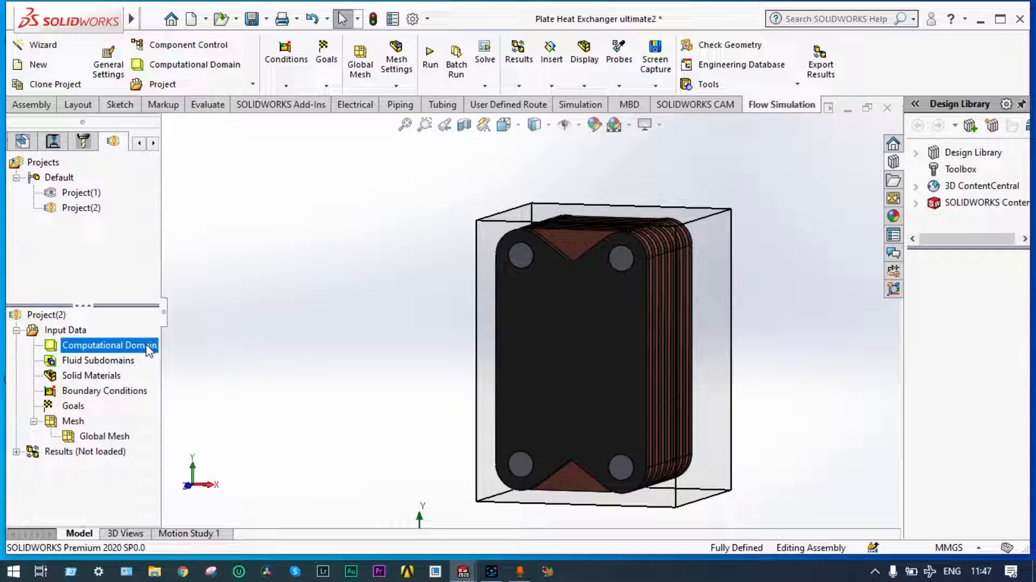
right_click(150, 351)
left_click(184, 374)
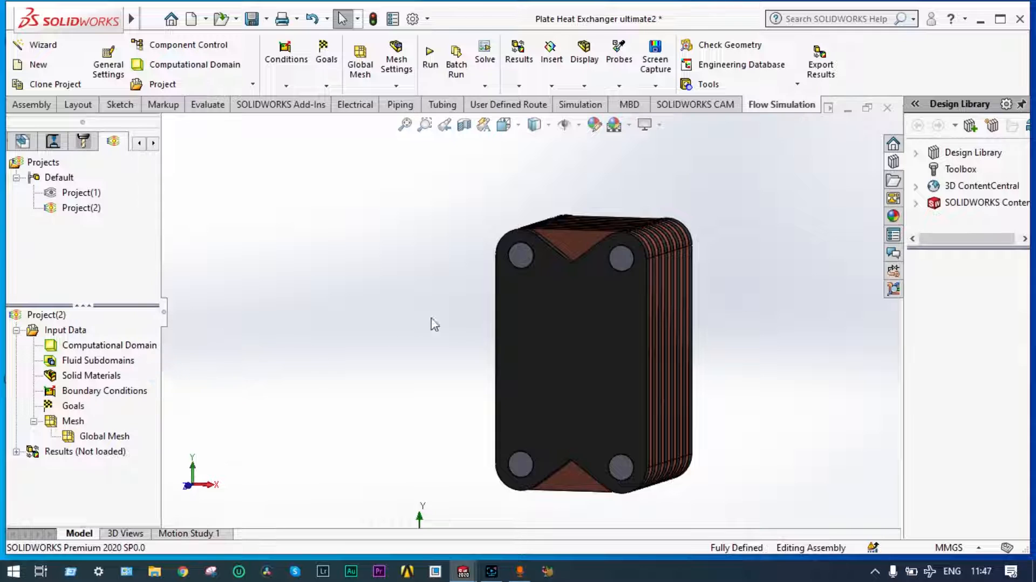
Make all plates, gaskets and lids of the assembly transparent, and return to the Flow Simulation project tree
middle_click_drag(434, 324, 460, 331)
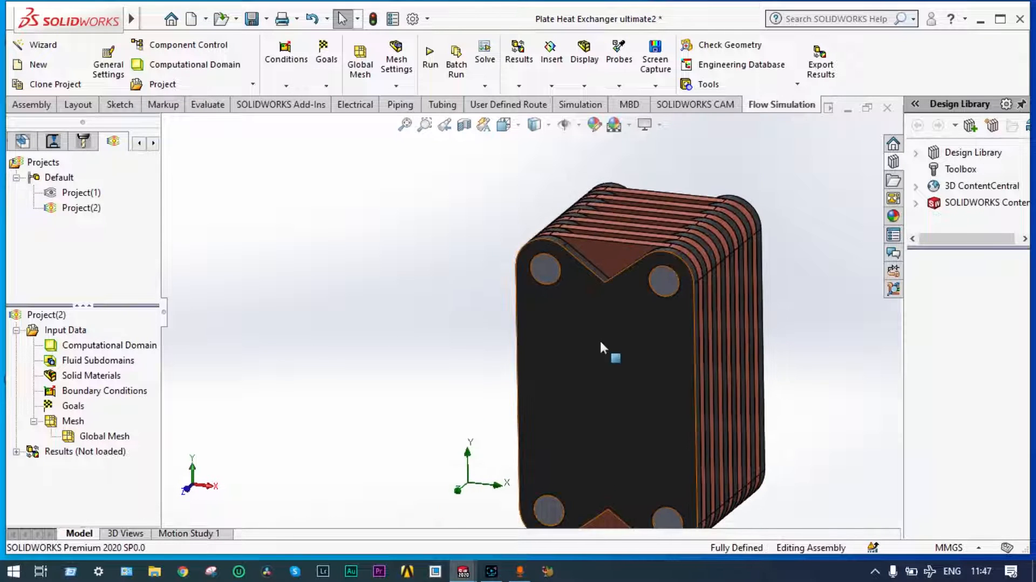
scroll(600, 339, "up", 3)
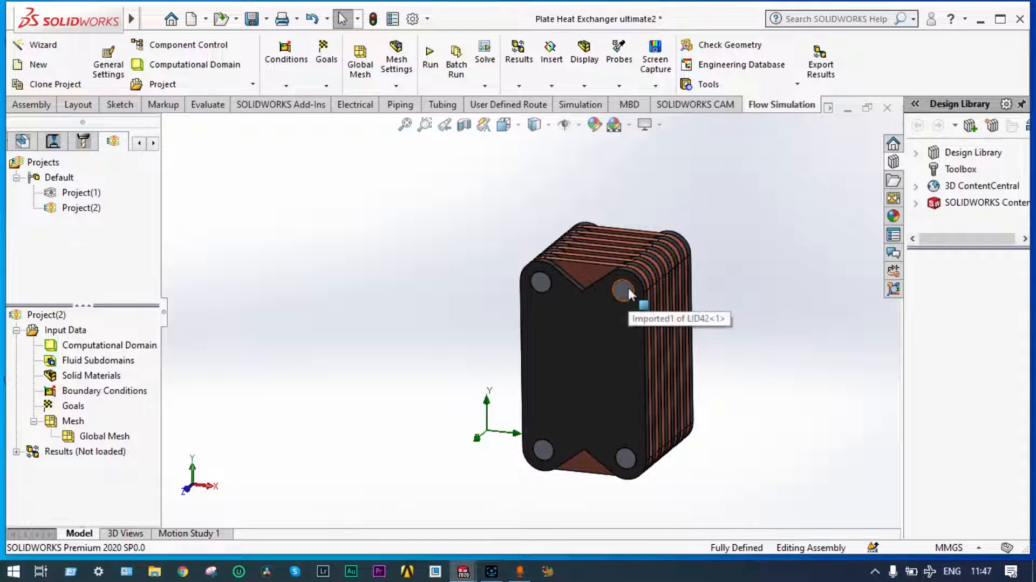
middle_click_drag(628, 287, 608, 296)
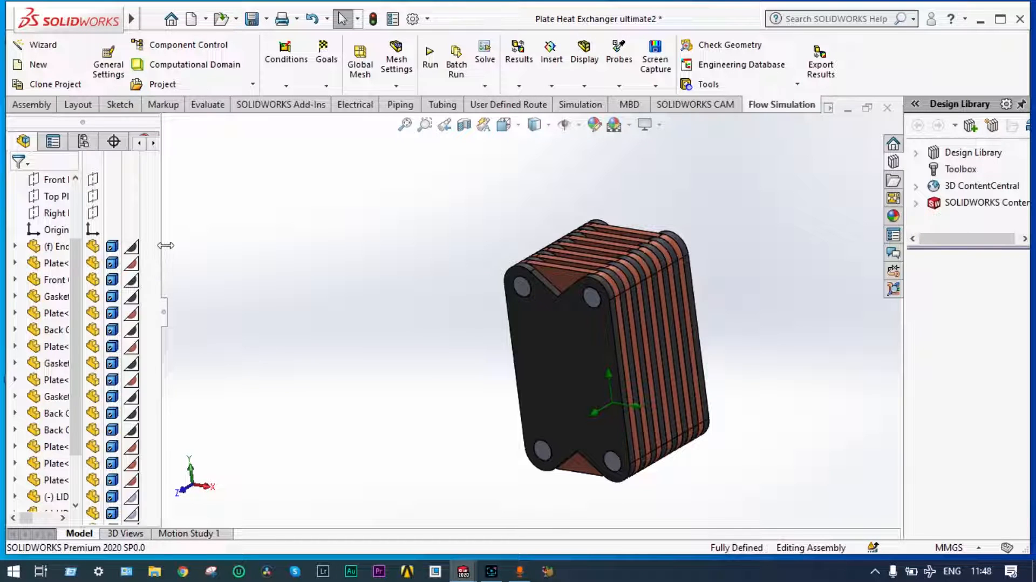
left_click_drag(163, 246, 225, 260)
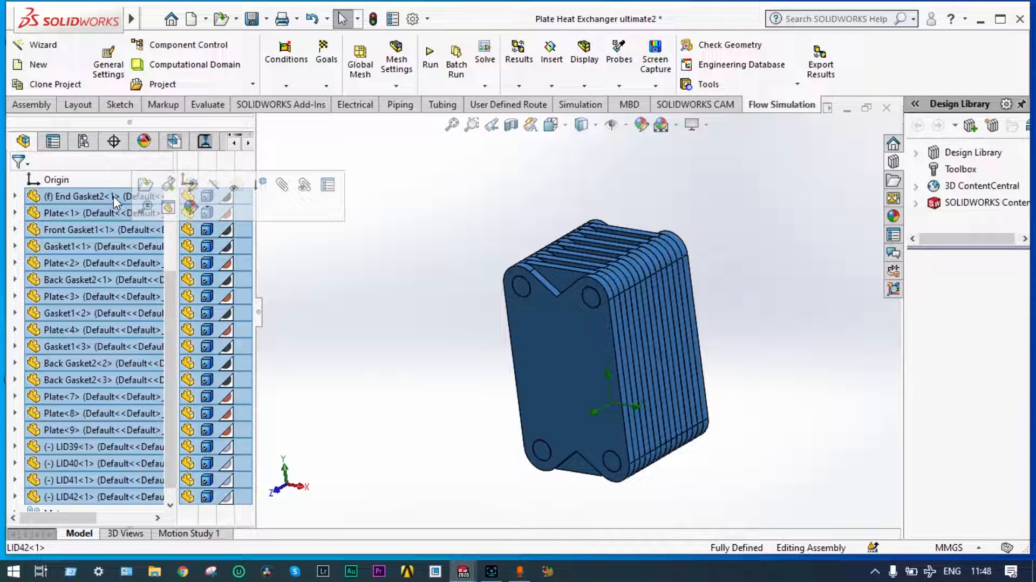
right_click(113, 196)
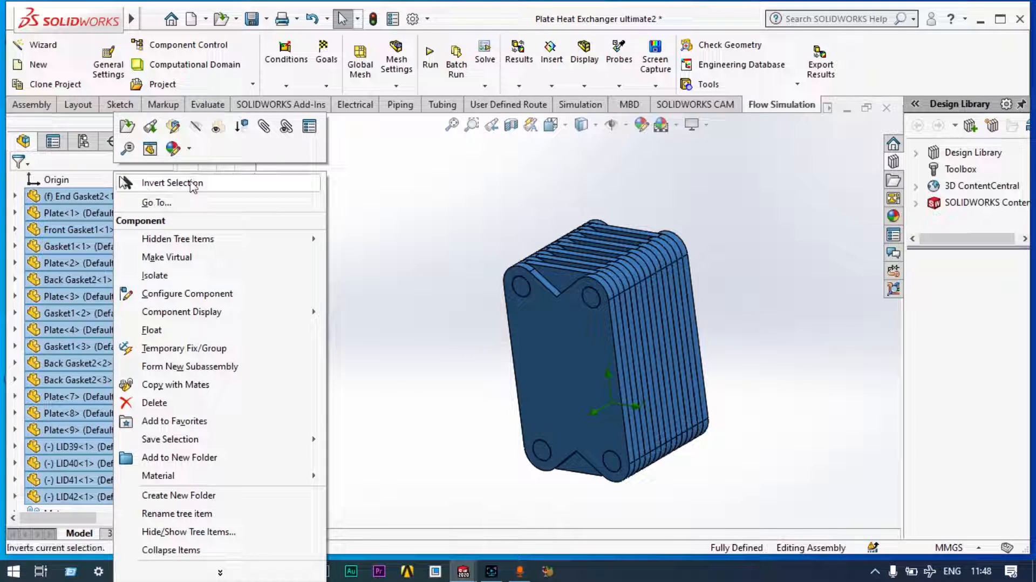
left_click(217, 126)
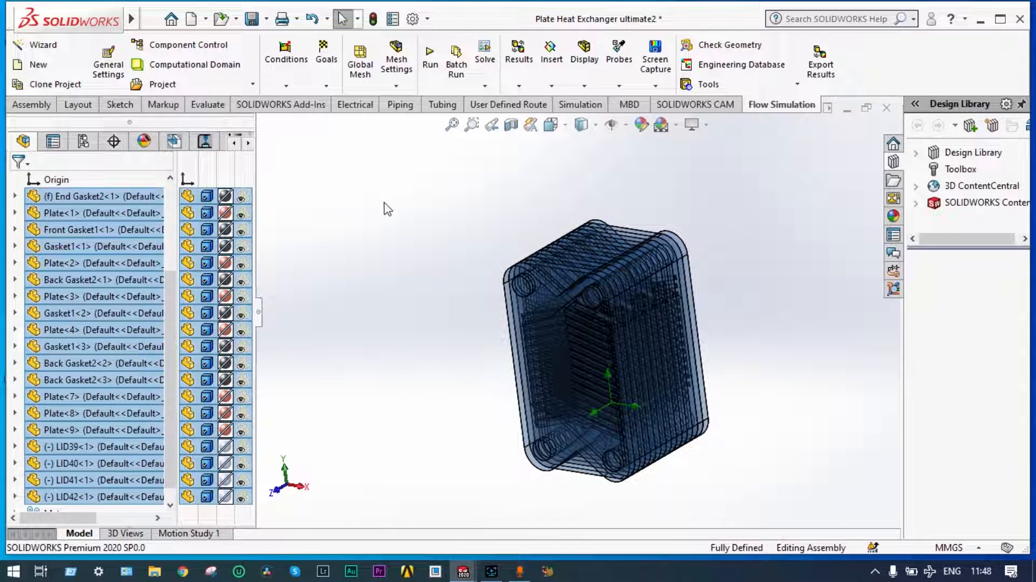
left_click(388, 209)
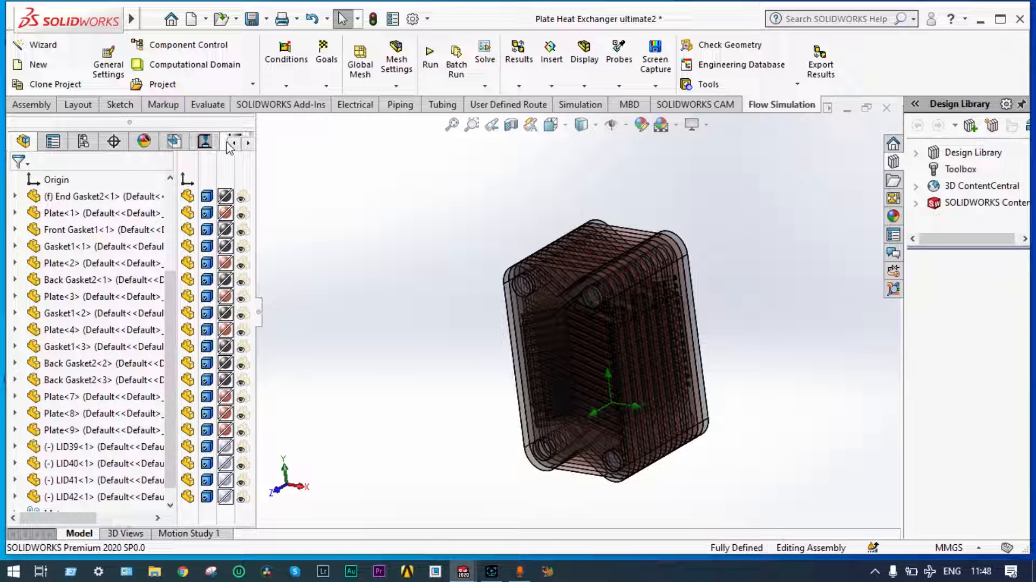
left_click(249, 144)
left_click(249, 143)
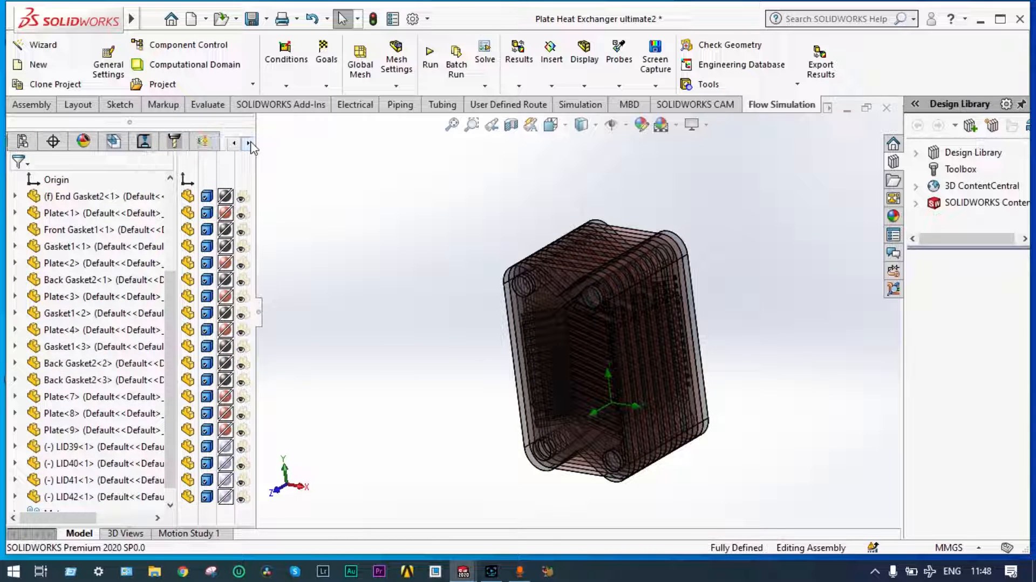
left_click(203, 142)
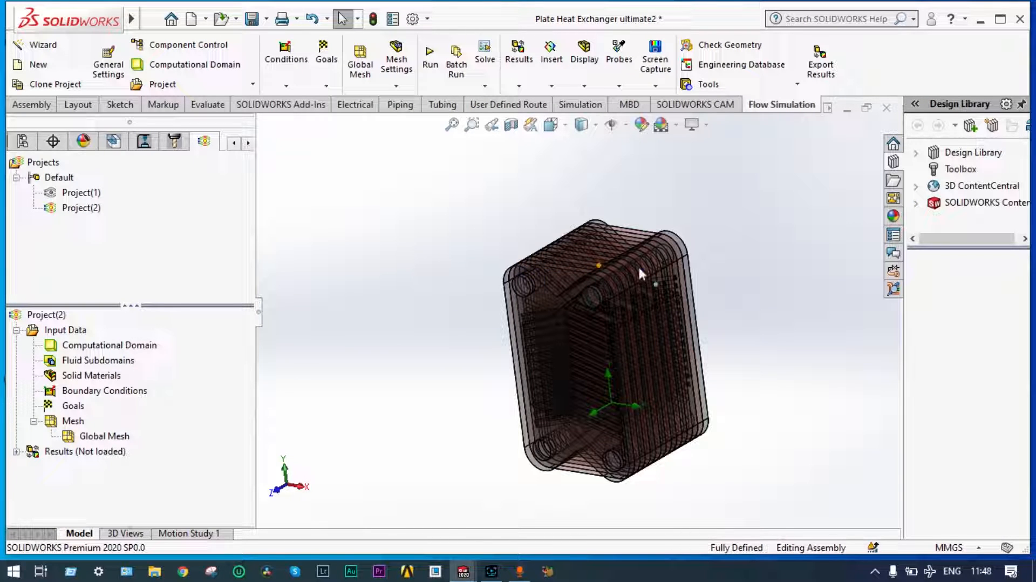
Cut the assembly with a planar section view based on the Top Plane at a 656 mm offset
mouse_move(739, 259)
middle_mouse_down()
mouse_move(761, 243)
mouse_move(724, 233)
mouse_move(752, 244)
middle_mouse_up()
scroll(674, 328, "down", 1)
scroll(639, 349, "up", 1)
scroll(639, 348, "down", 1)
scroll(639, 348, "up", 1)
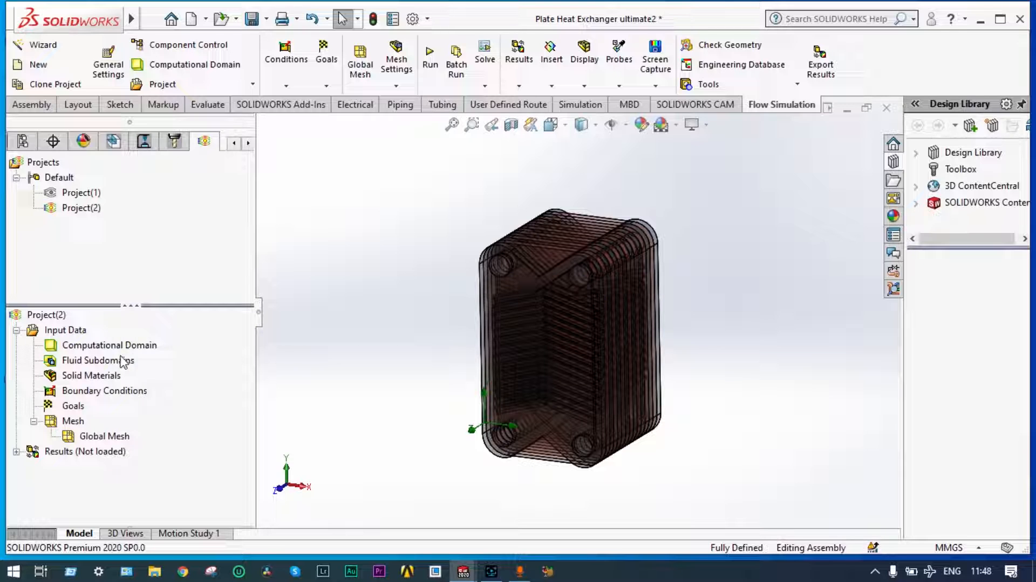
middle_click_drag(487, 225, 472, 232)
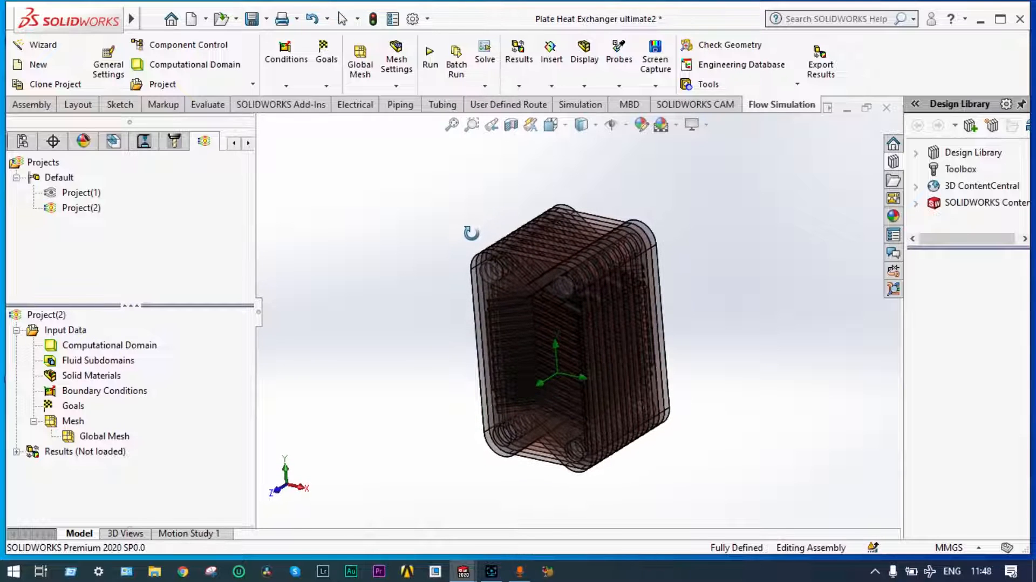
left_click(510, 126)
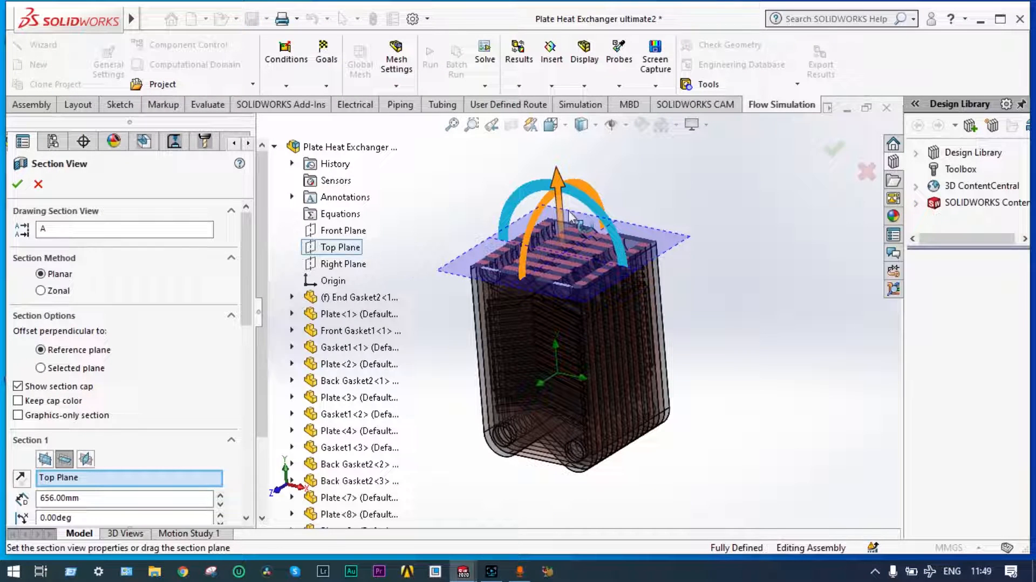
left_click(833, 151)
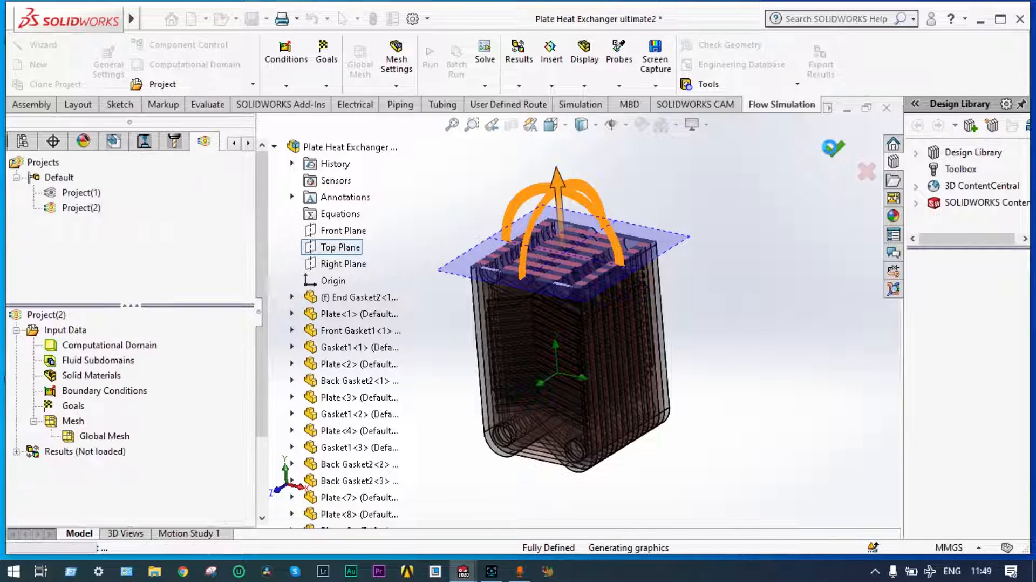
middle_click_drag(781, 185, 720, 303)
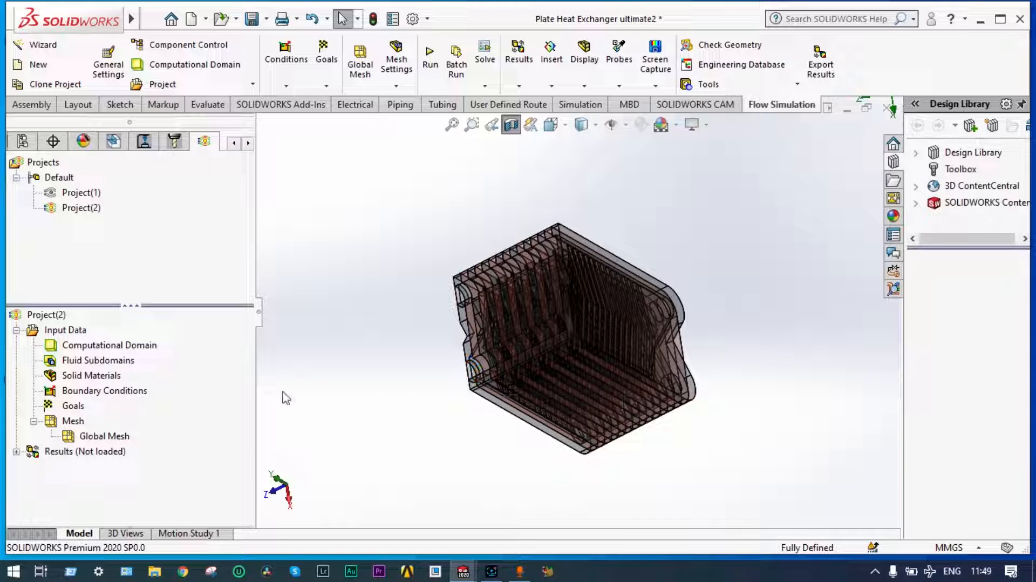
Insert a fluid subdomain using liquid Water and set its temperature to 90 °C
right_click(127, 366)
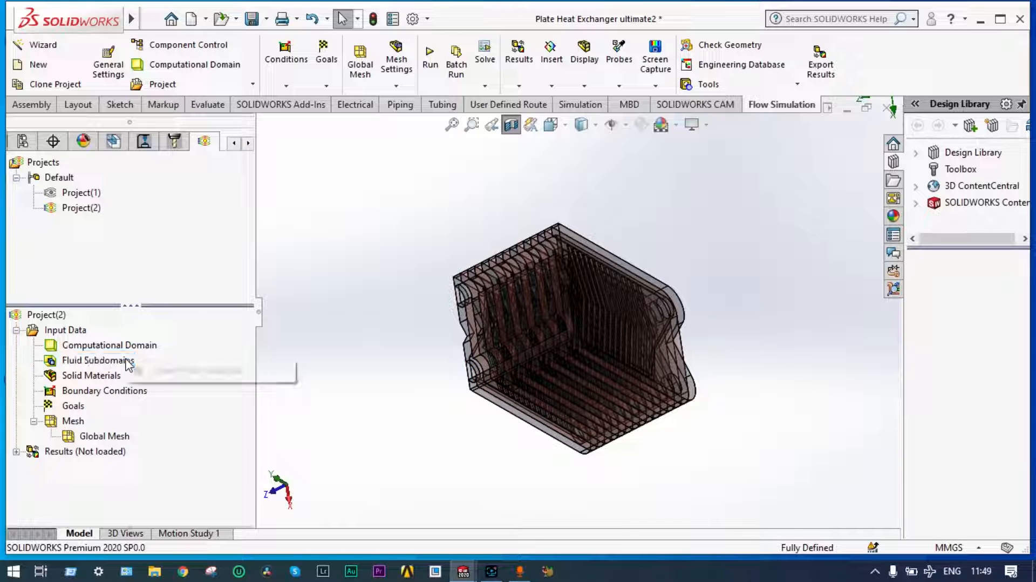
left_click(160, 370)
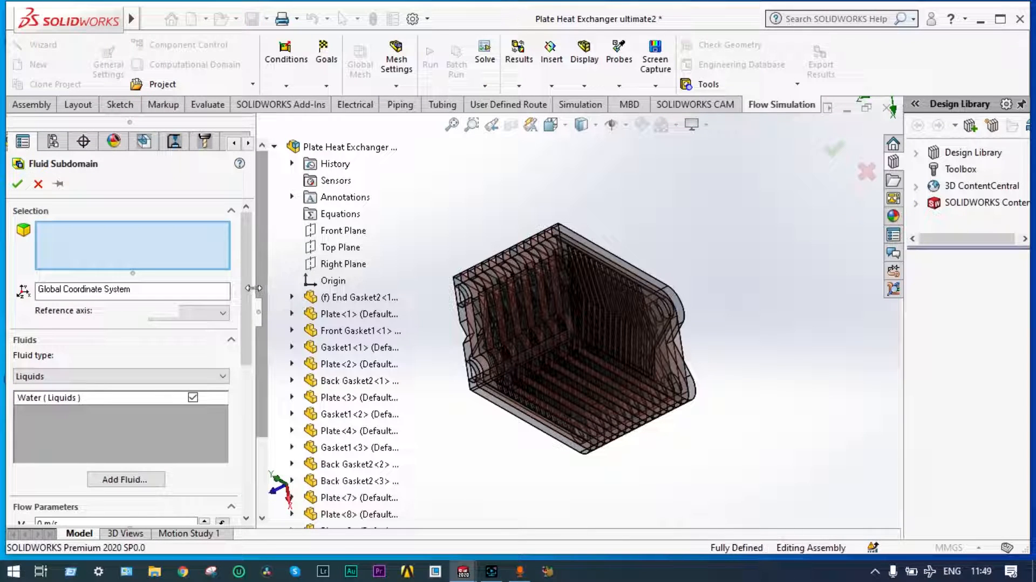
scroll(254, 307, "down", 2)
scroll(255, 307, "down", 5)
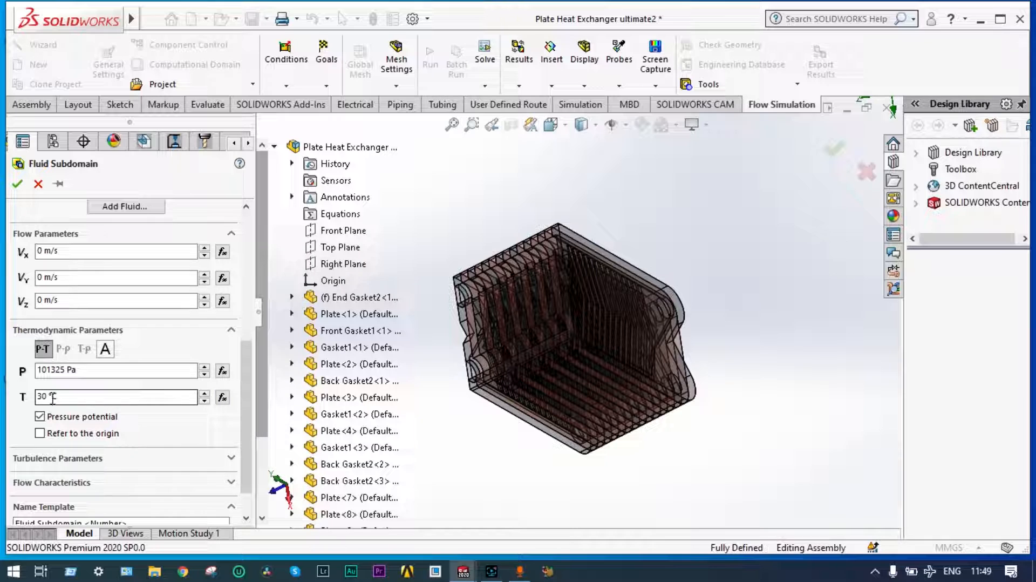
left_click(42, 394)
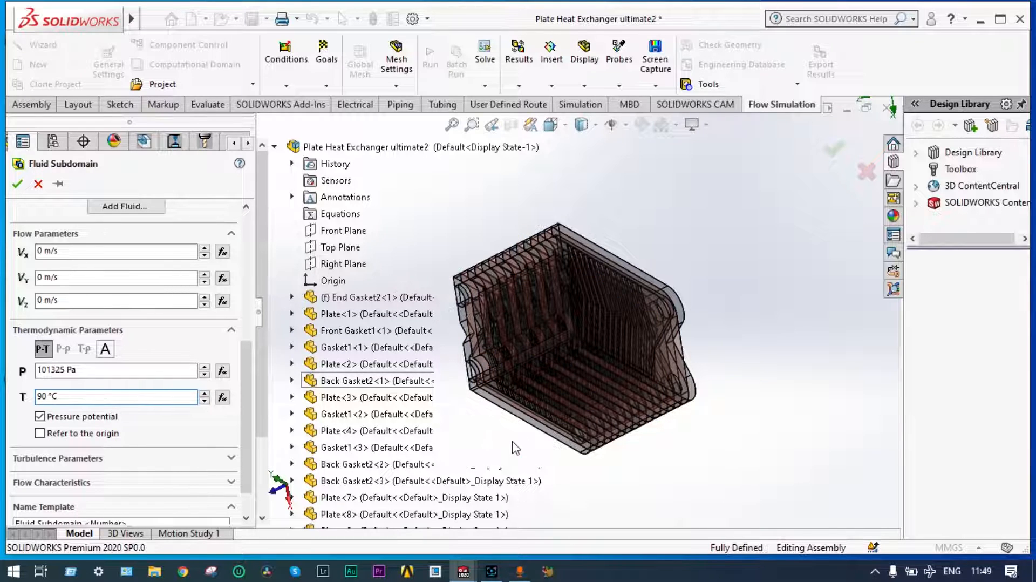
Select the inner face of the port lid LID42 as the region of the fluid subdomain and accept it
scroll(510, 433, "up", 1)
middle_click_drag(512, 438, 506, 348)
scroll(506, 349, "down", 5)
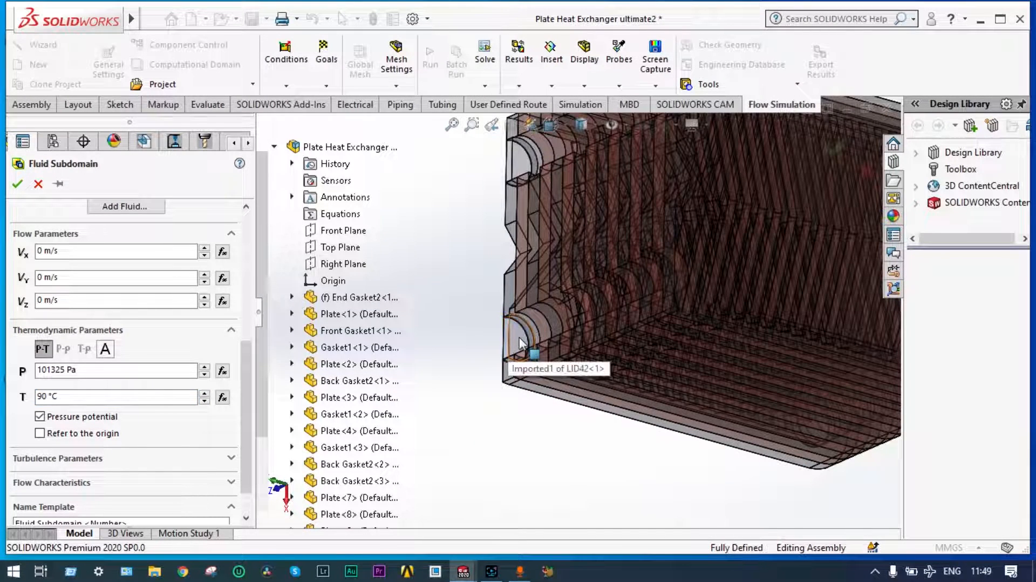
left_click(519, 337)
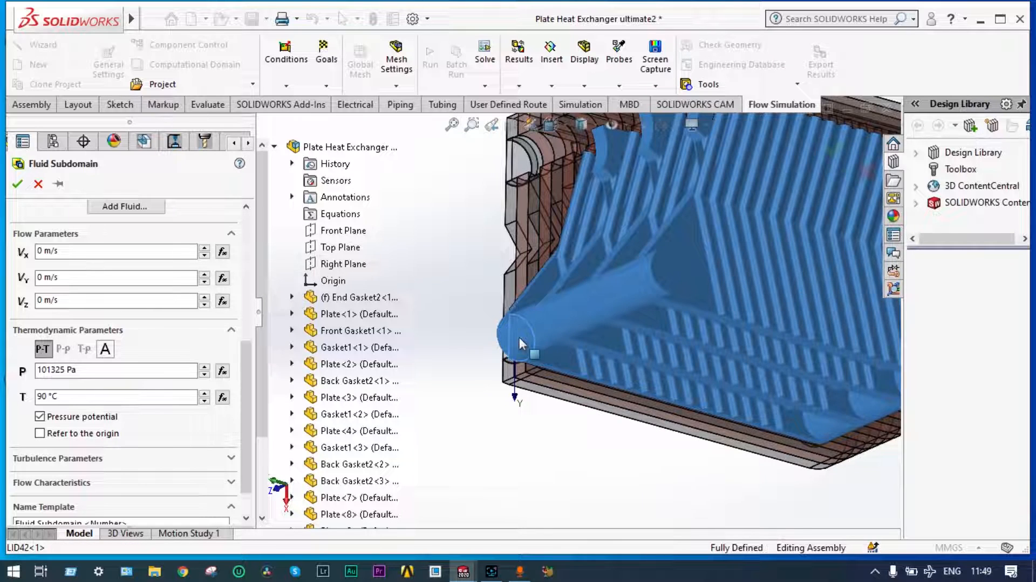
scroll(518, 339, "up", 2)
middle_click_drag(523, 414, 591, 374)
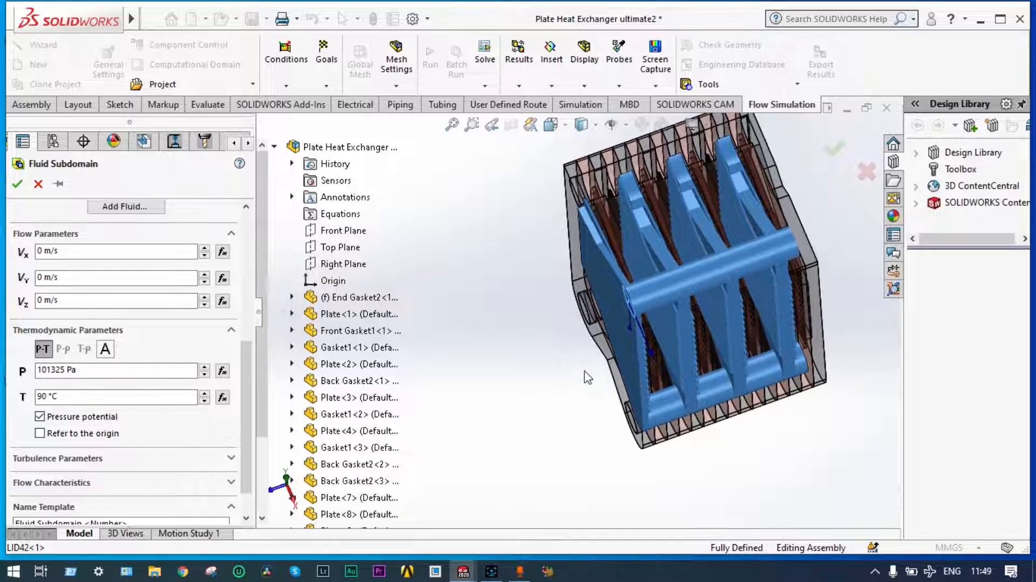
left_click(832, 152)
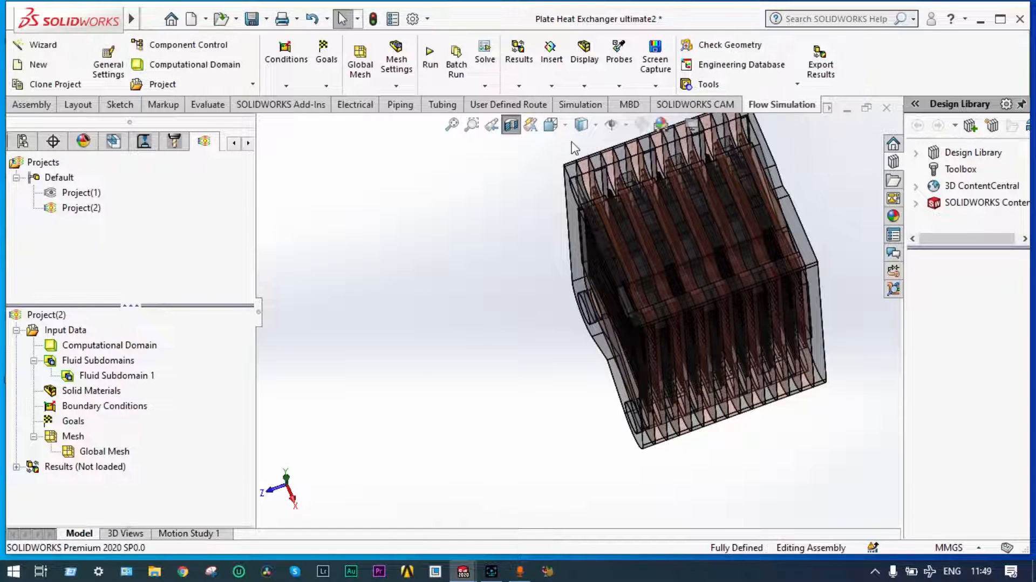
Move the Top Plane section cut down to a 249 mm offset, near the lower ports, and accept the section view
left_click(511, 126)
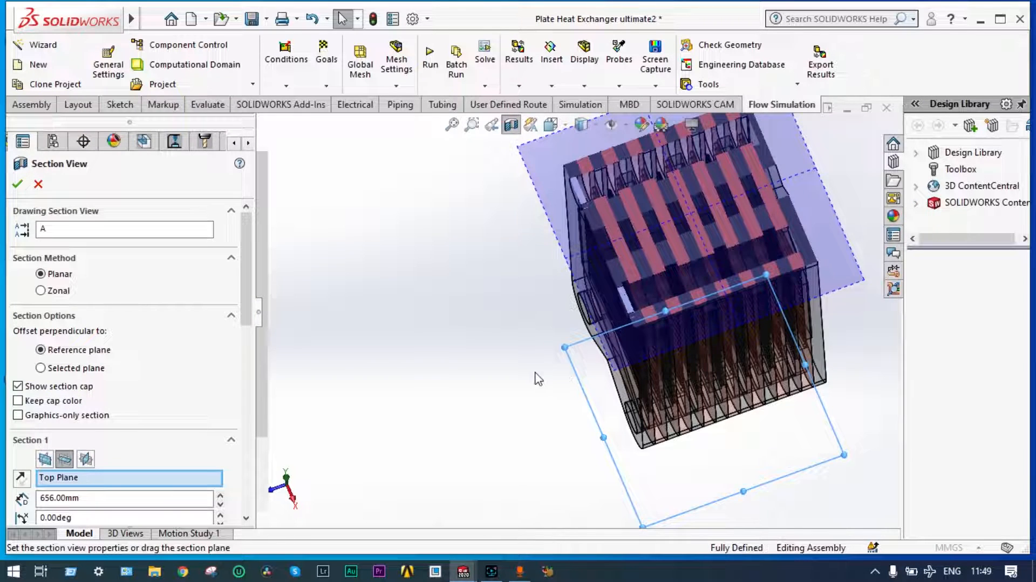
scroll(533, 357, "up", 1)
middle_click_drag(542, 341, 591, 293)
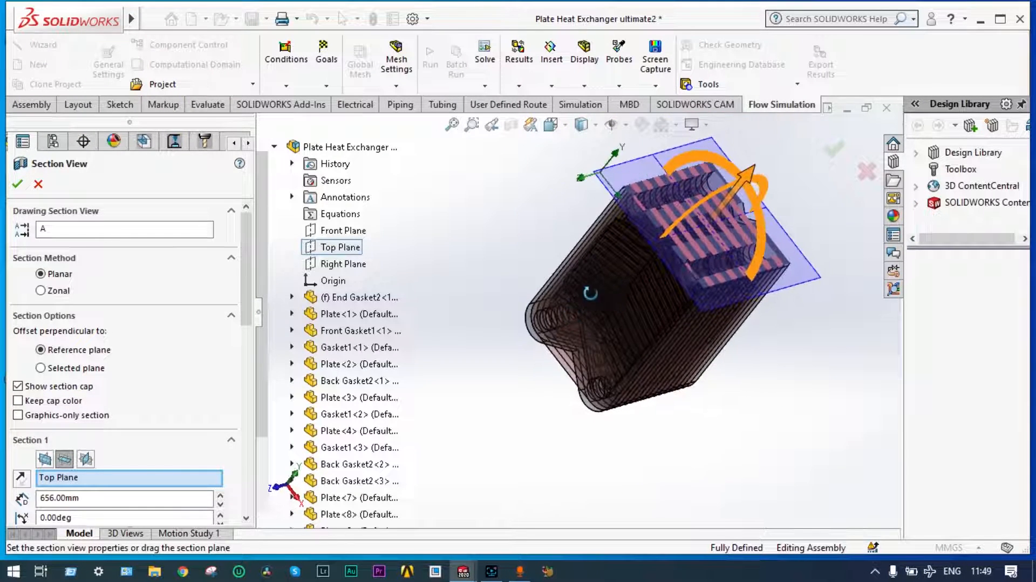
left_click_drag(742, 183, 662, 314)
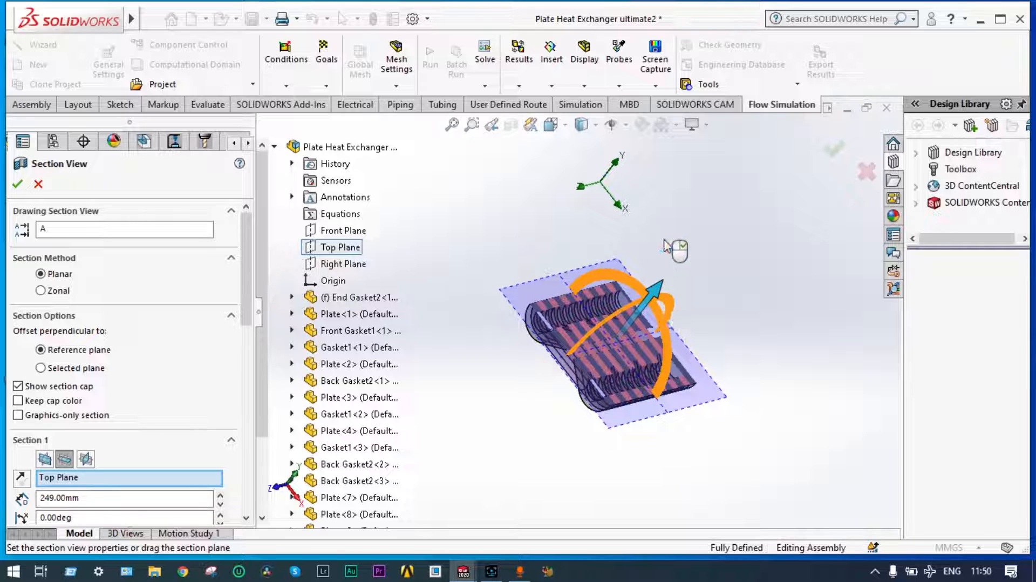
left_click(834, 149)
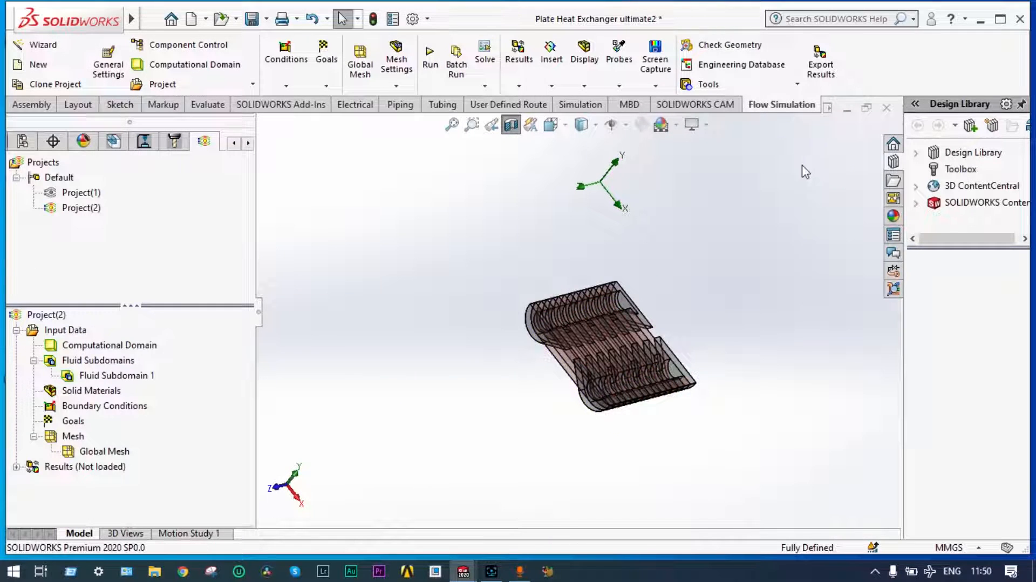
Insert a second fluid subdomain using liquid Water and set its temperature to 10 °C
middle_click_drag(777, 206, 673, 268)
scroll(675, 280, "down", 6)
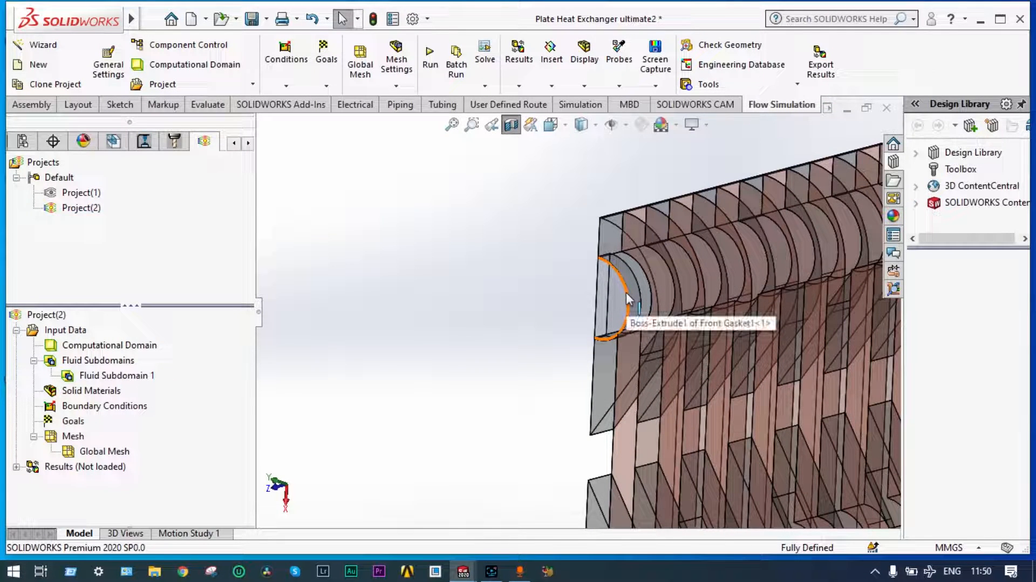
right_click(120, 361)
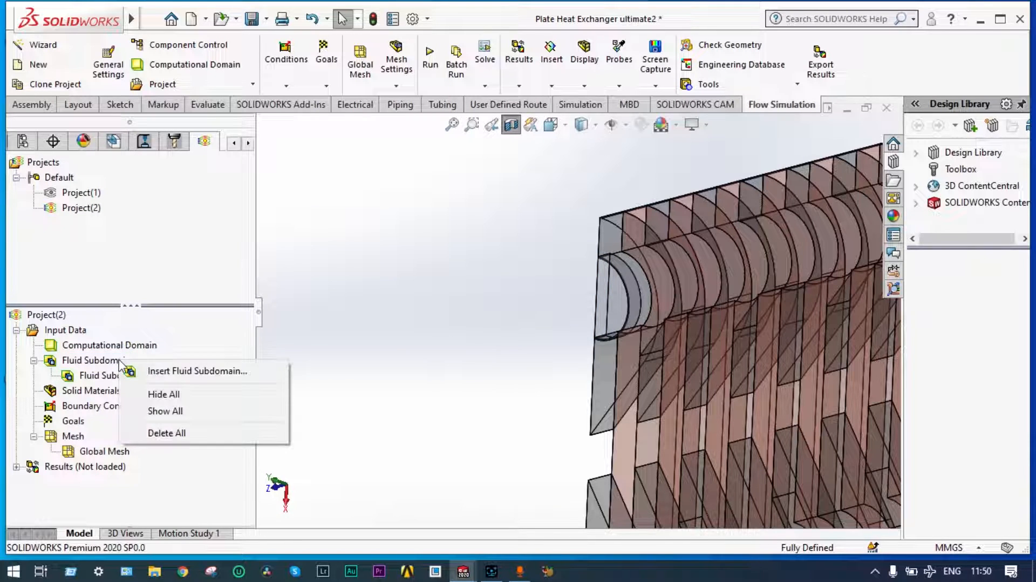
left_click(157, 371)
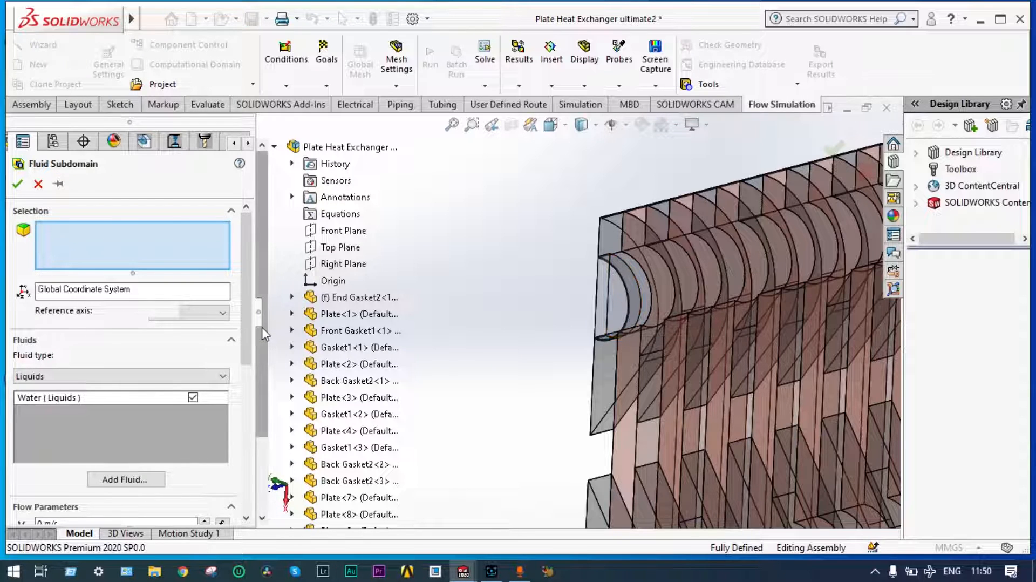
scroll(47, 394, "down", 5)
left_click(47, 396)
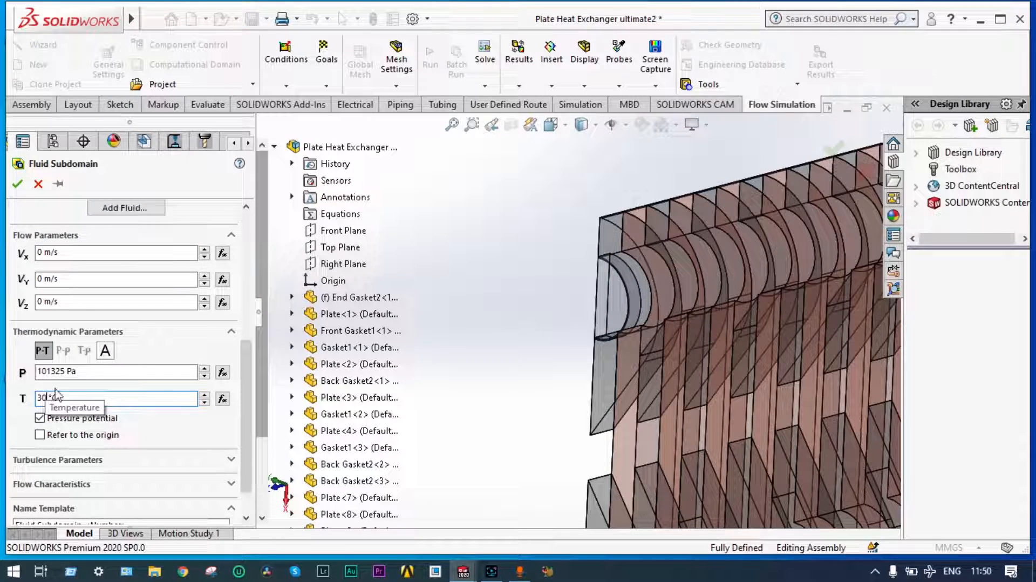
key("BackSpace")
key("BackSpace")
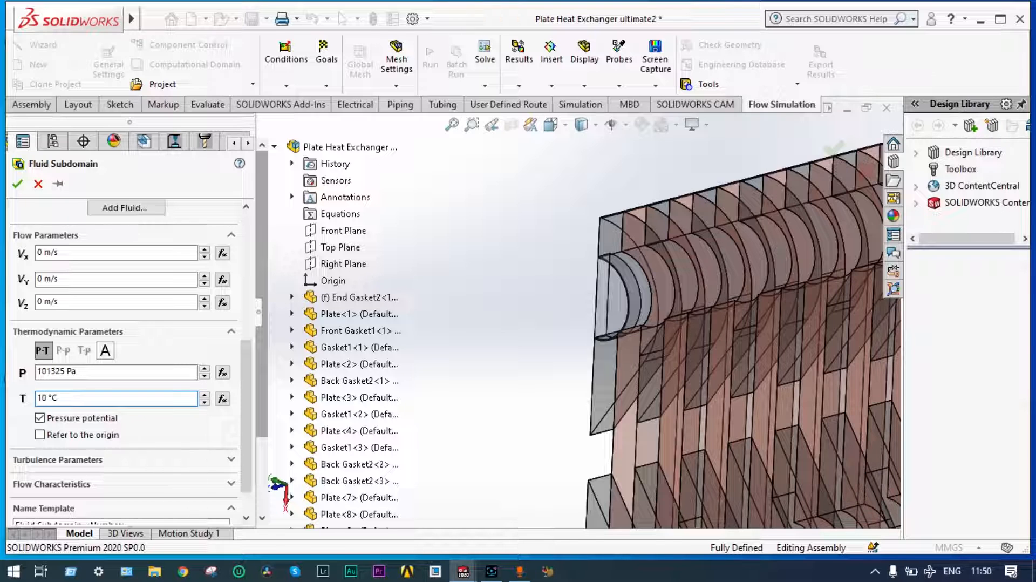
Select the inner face of port lid LID40 as the fluid subdomain's region, accept it, and turn off the section view
left_click(620, 291)
scroll(620, 291, "up", 5)
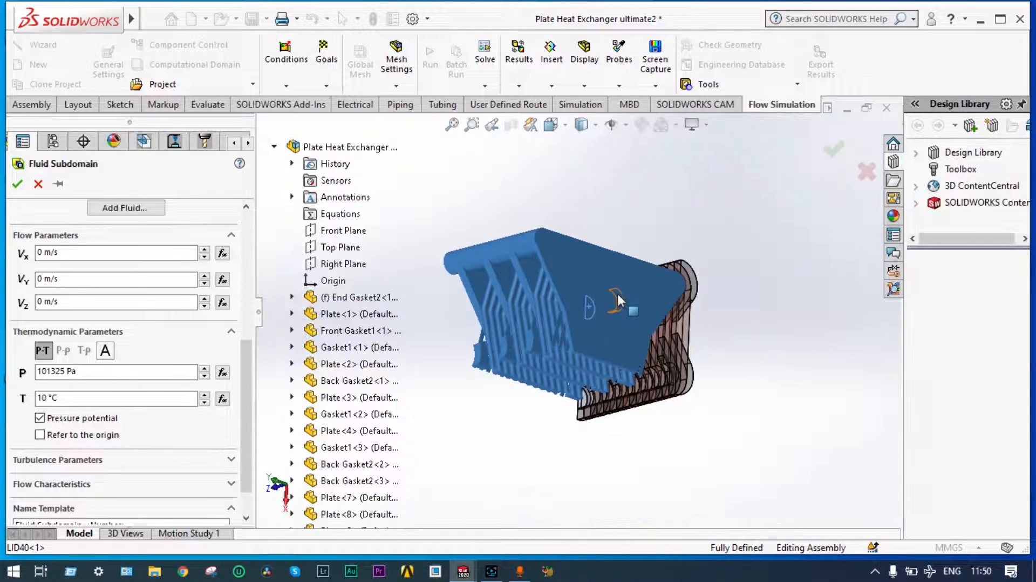
middle_click_drag(617, 294, 727, 372)
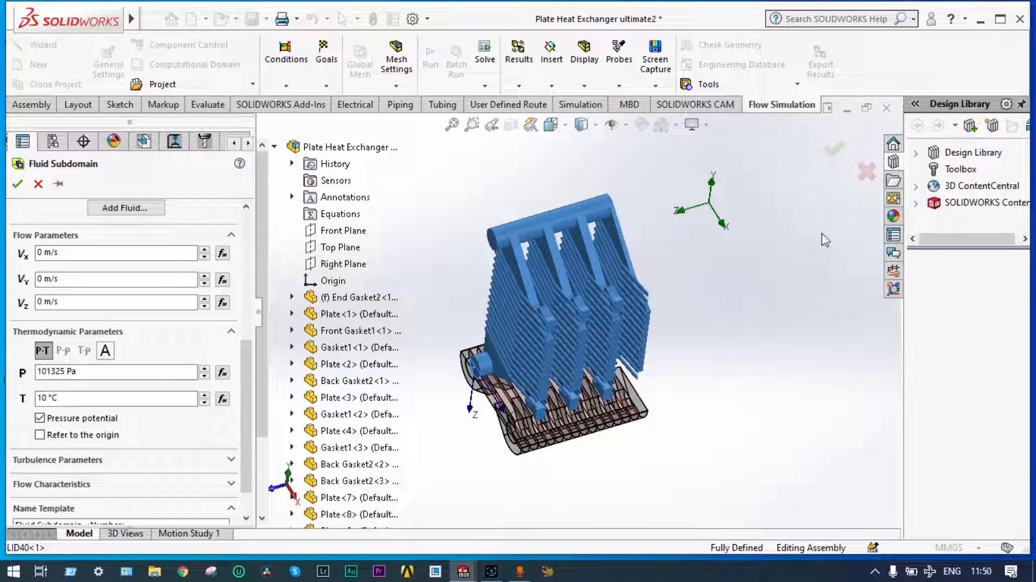
left_click(17, 184)
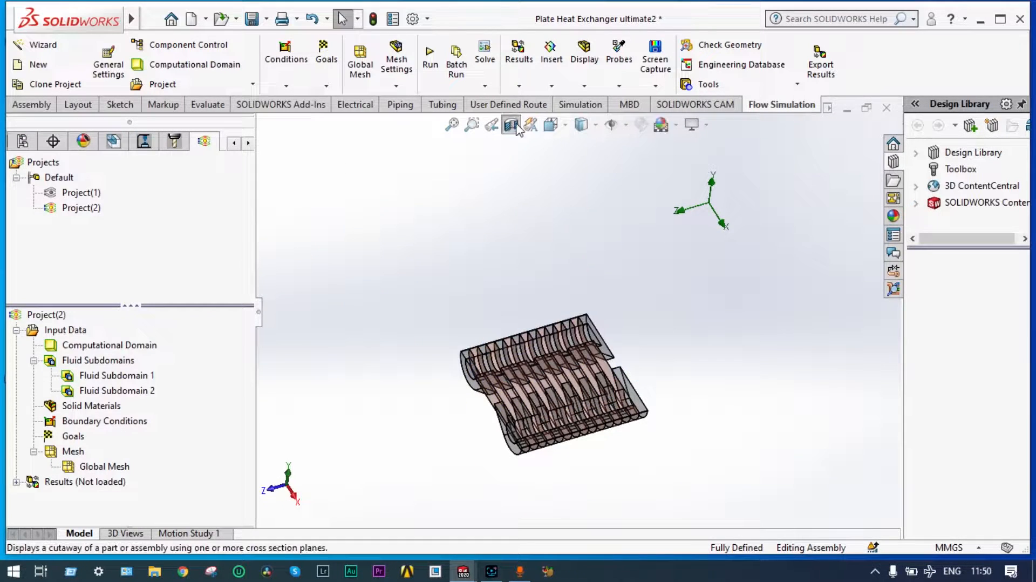
left_click(511, 128)
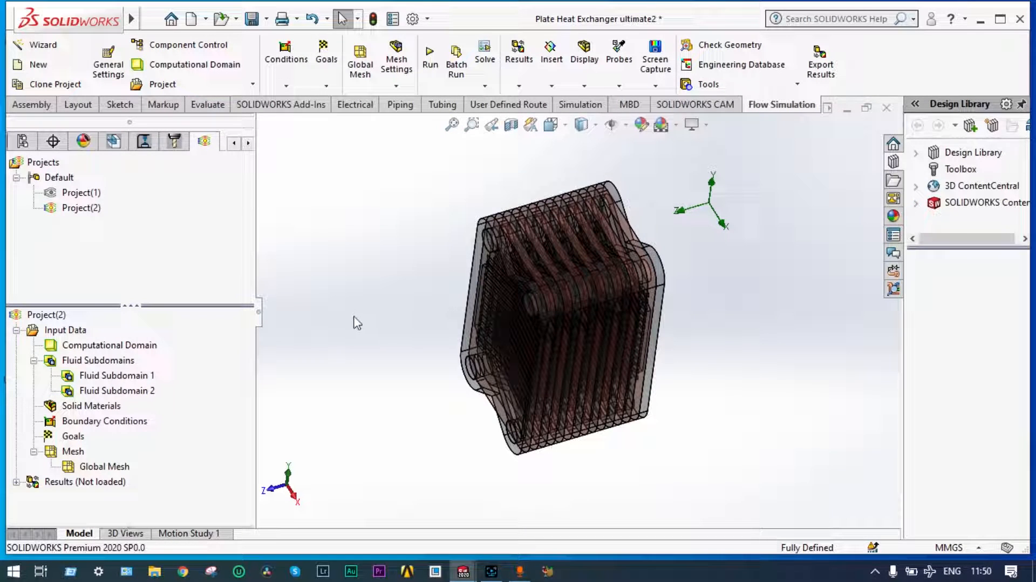
Insert a solid material assigning pre-defined Copper from the metals to all the Plate components and accept it
right_click(69, 409)
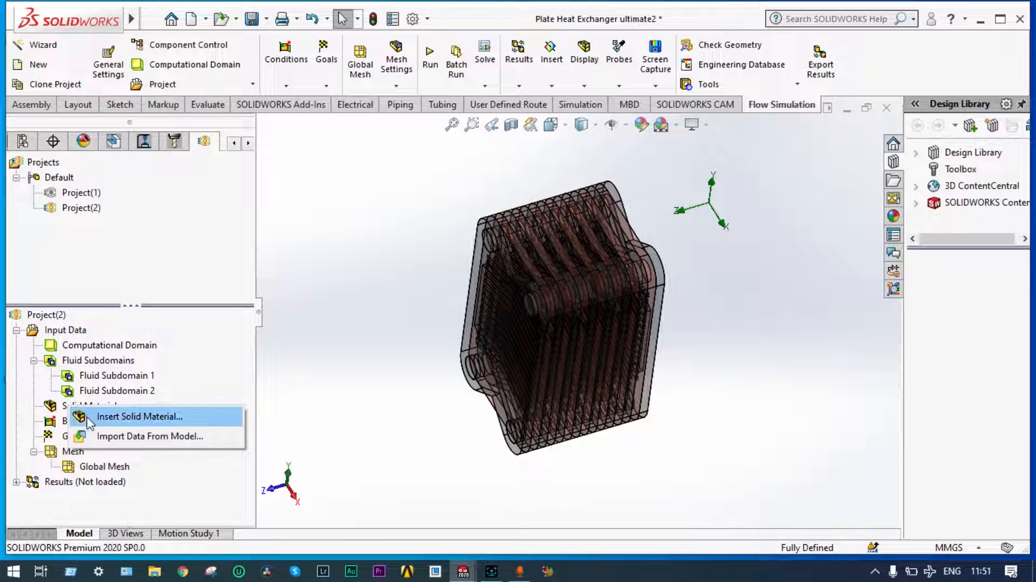
left_click(88, 417)
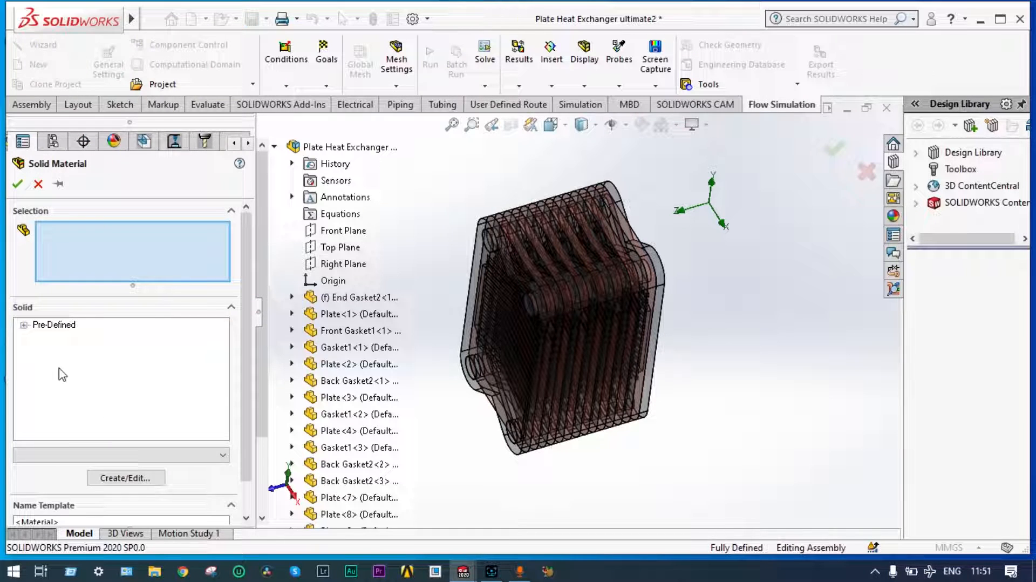
left_click(24, 326)
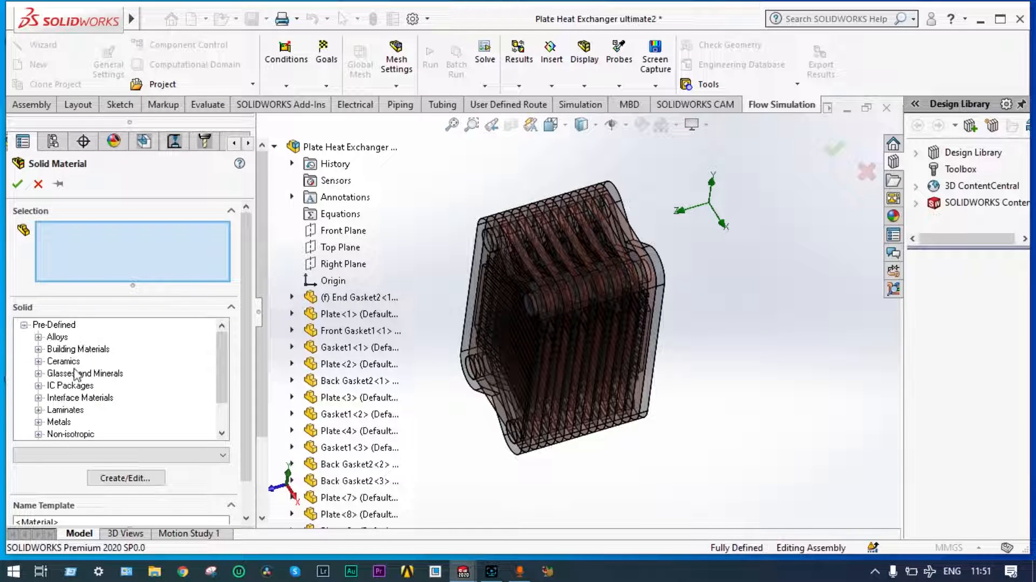
left_click(38, 422)
left_click(74, 349)
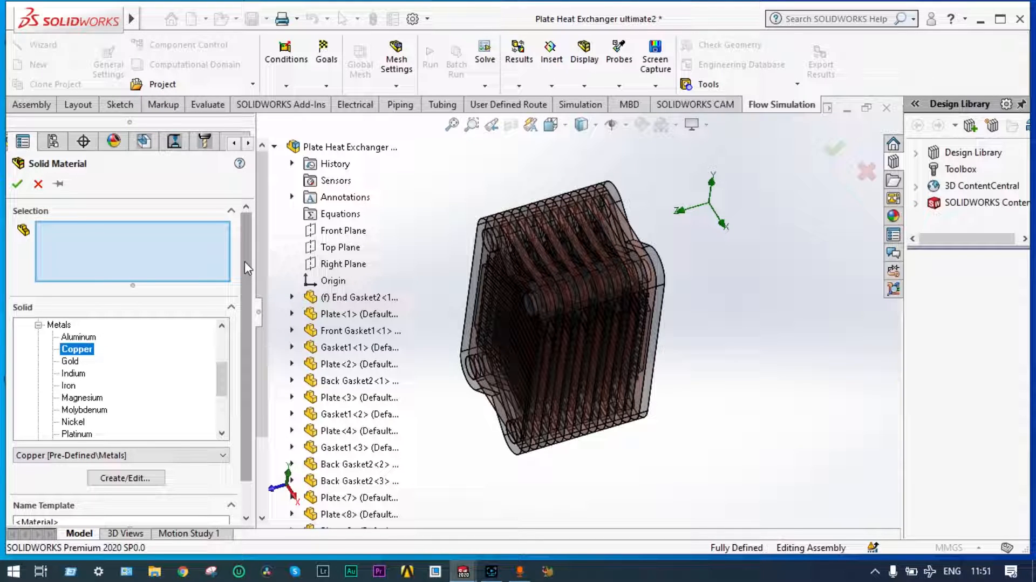
left_click(342, 430, "ctrl")
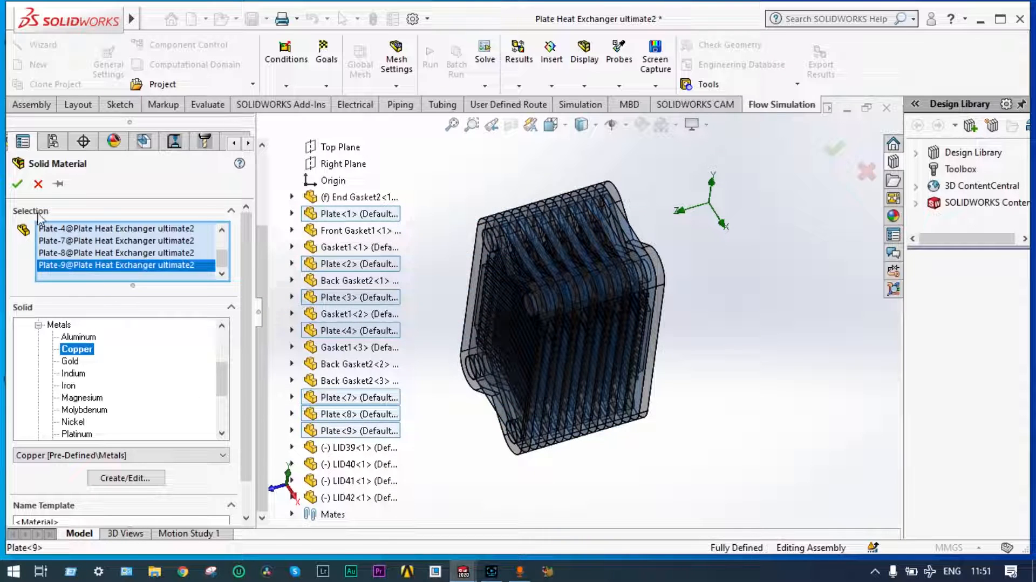
left_click(18, 185)
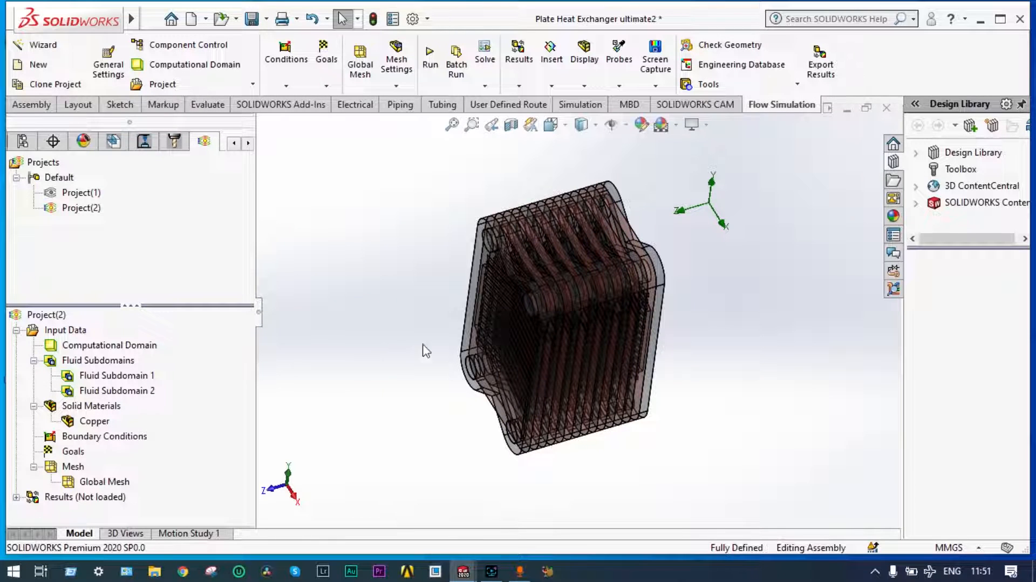
Insert a second solid material assigning pre-defined Teflon from the polymers to all the end, front, inner and back gaskets, and accept it
right_click(102, 408)
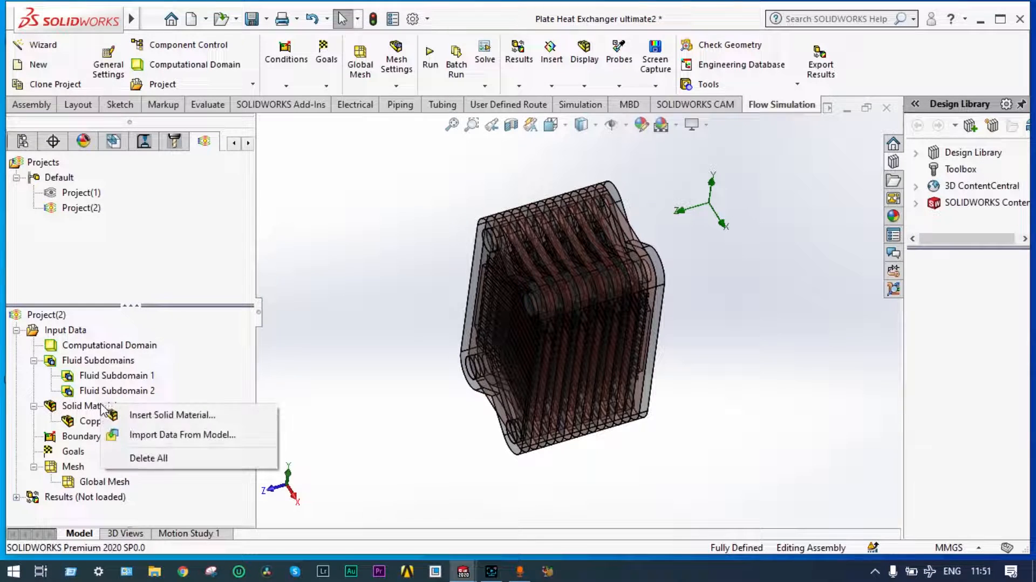
left_click(134, 420)
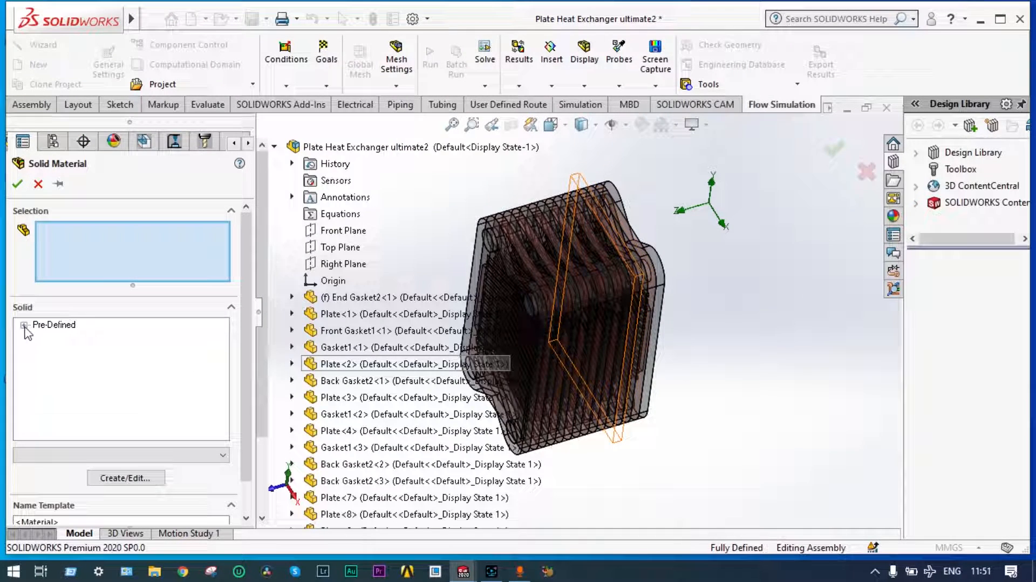
left_click(24, 325)
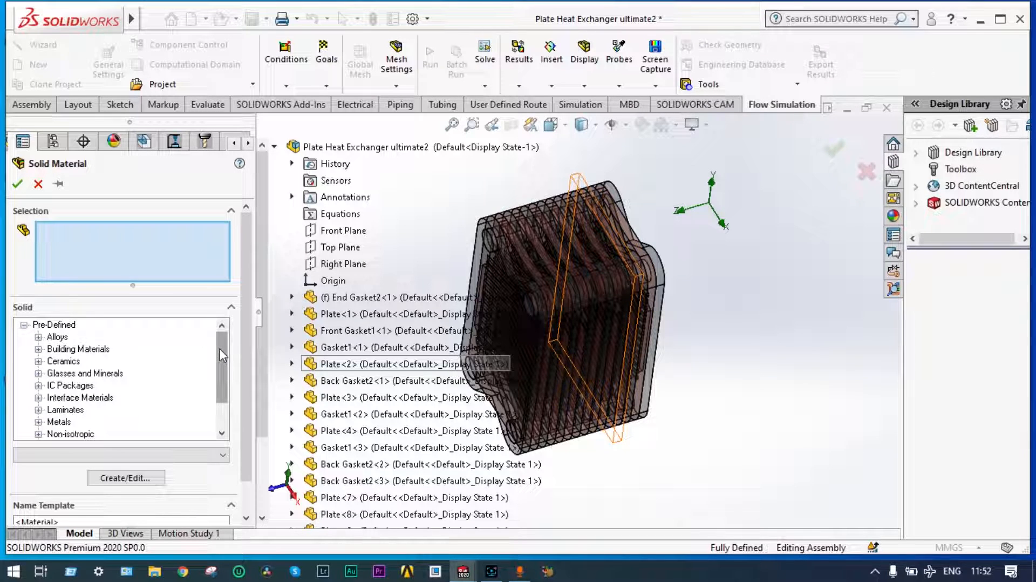
scroll(226, 376, "down", 1)
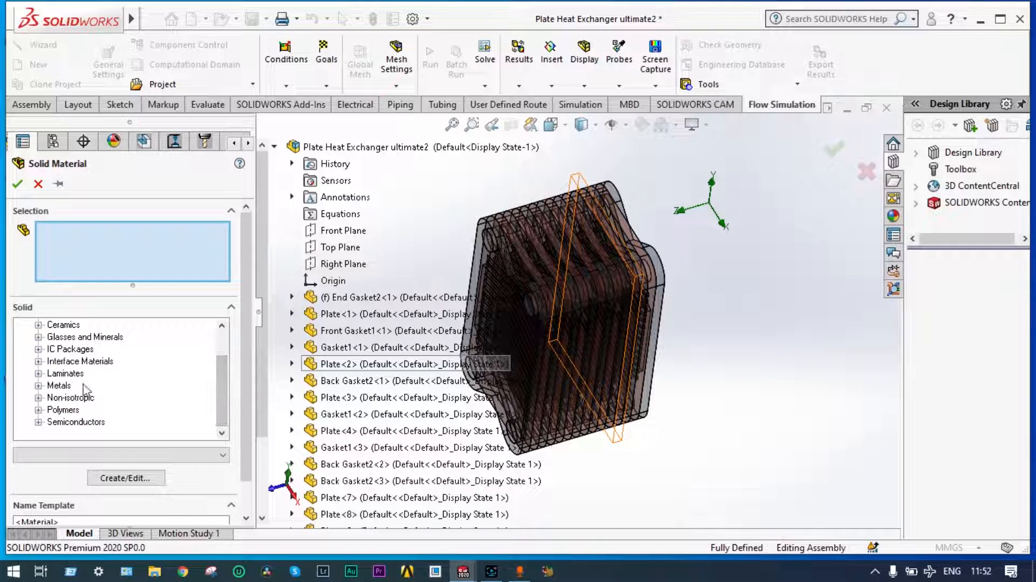
left_click(38, 411)
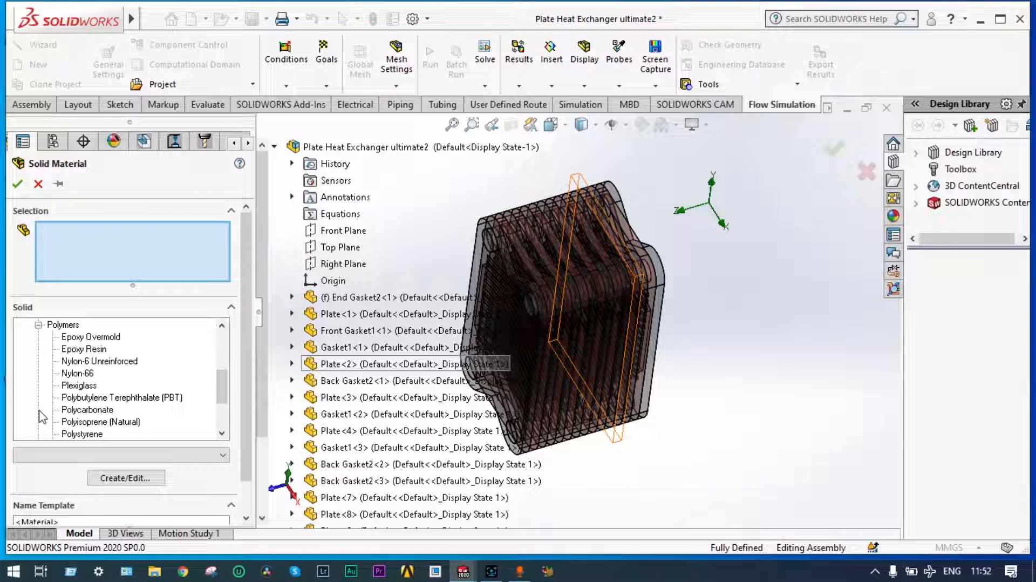
scroll(219, 380, "down", 2)
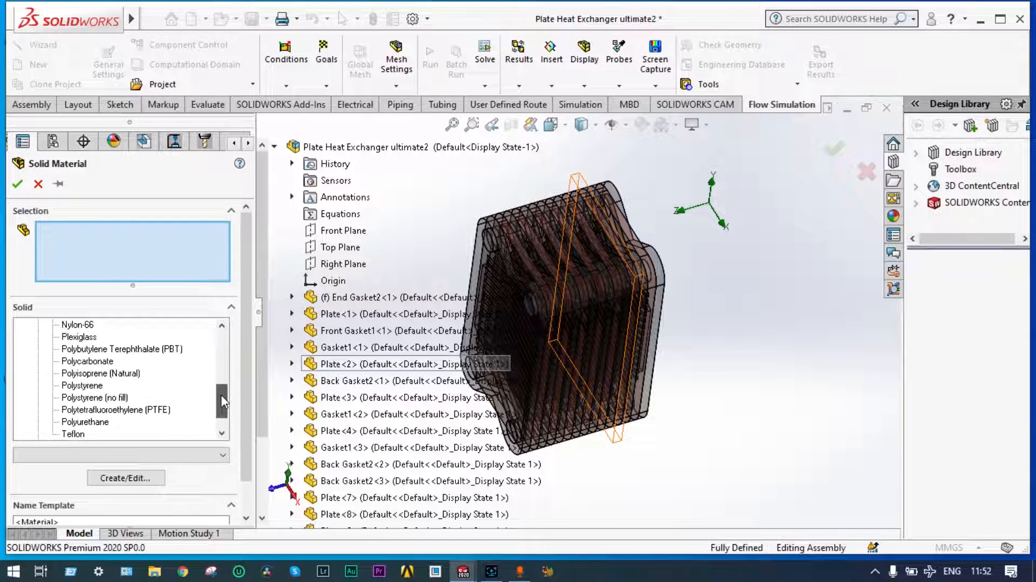
left_click(78, 421)
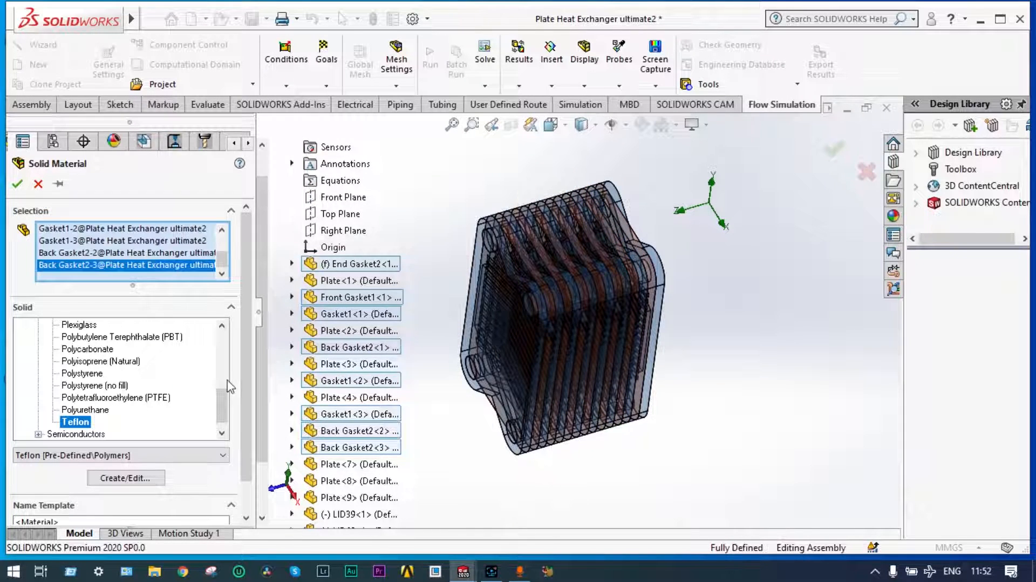
left_click(18, 185)
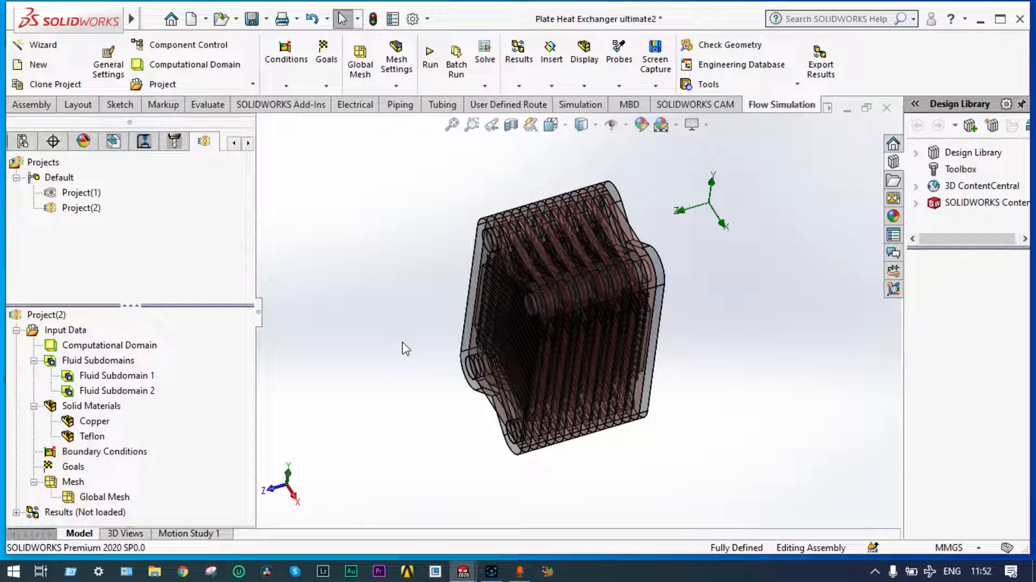
Section the assembly parallel to the Top Plane at a 650 mm offset, through the upper ports, and accept the section view
mouse_move(399, 341)
middle_mouse_down()
mouse_move(431, 312)
mouse_move(440, 349)
mouse_move(490, 326)
mouse_move(469, 362)
mouse_move(449, 365)
middle_mouse_up()
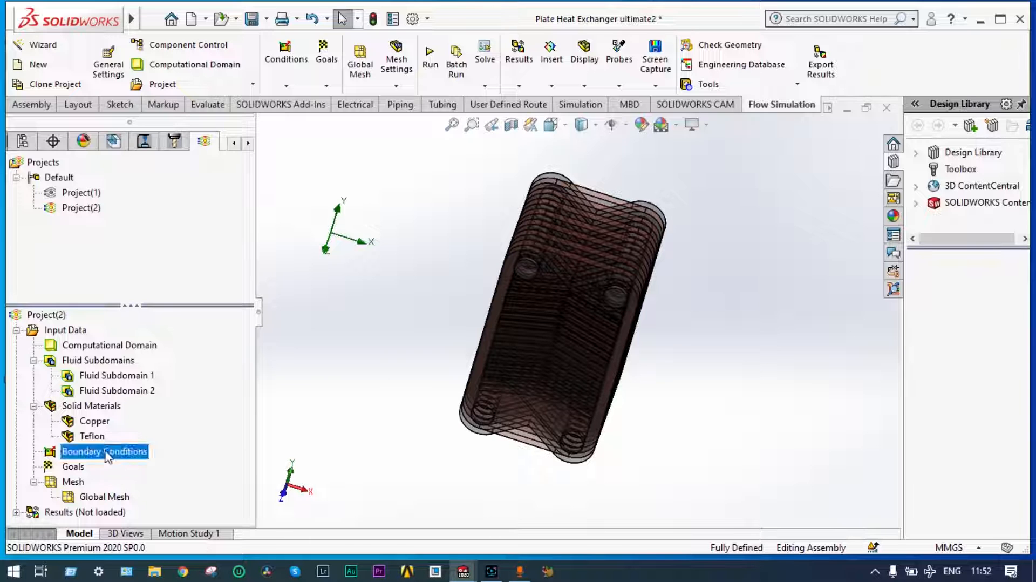
middle_click_drag(324, 388, 329, 339)
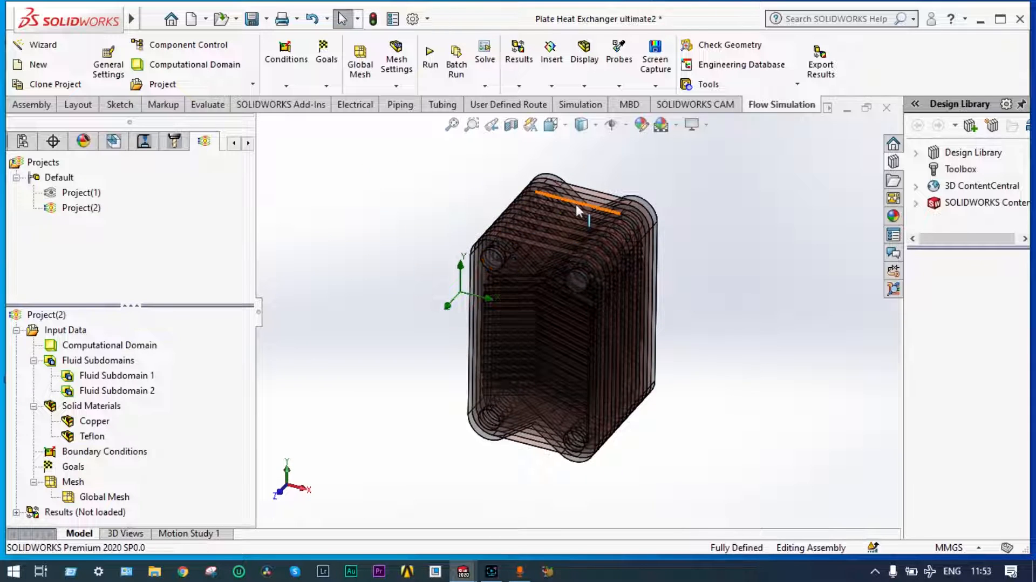
left_click(511, 127)
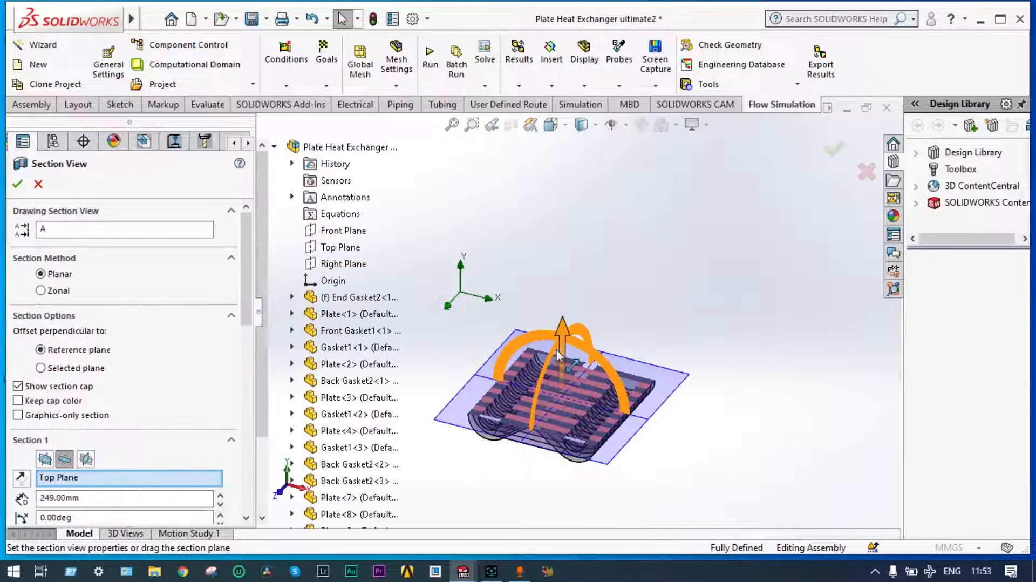
left_click_drag(559, 352, 599, 188)
left_click(829, 150)
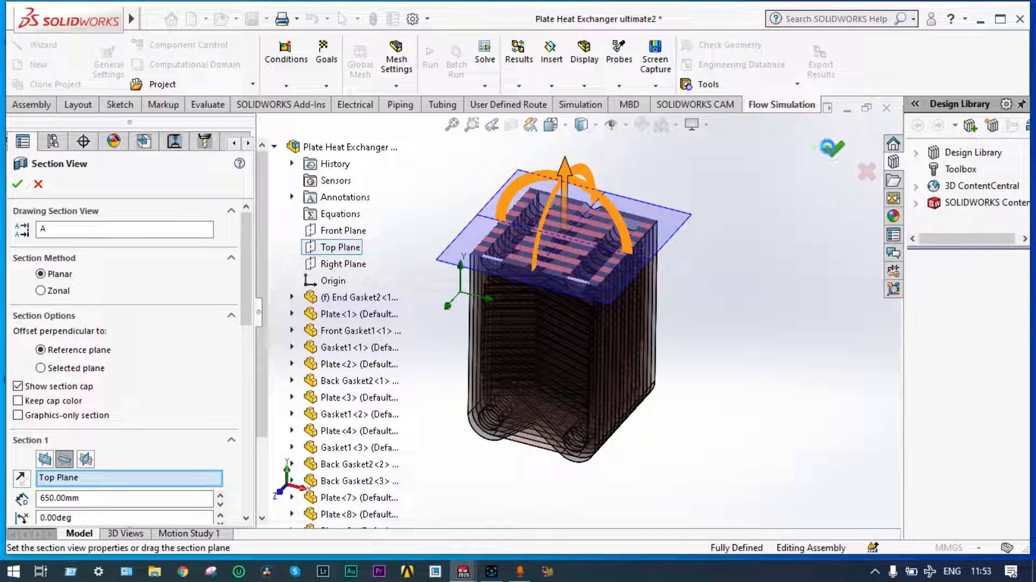
middle_click_drag(757, 201, 653, 342)
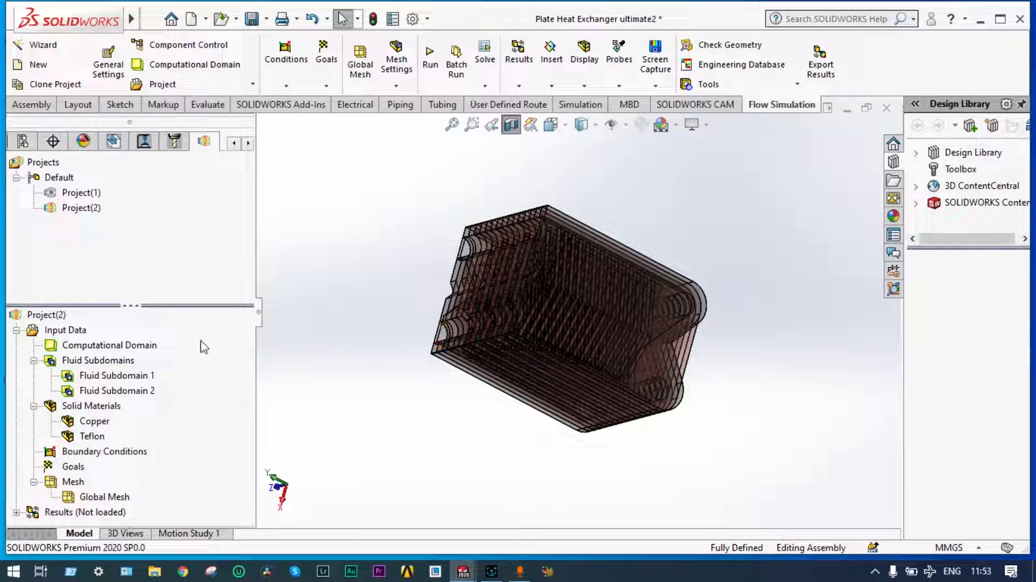
Insert a boundary condition of type Inlet Mass Flow and set its mass flow rate to 0.01 kg/s
right_click(103, 454)
left_click(142, 463)
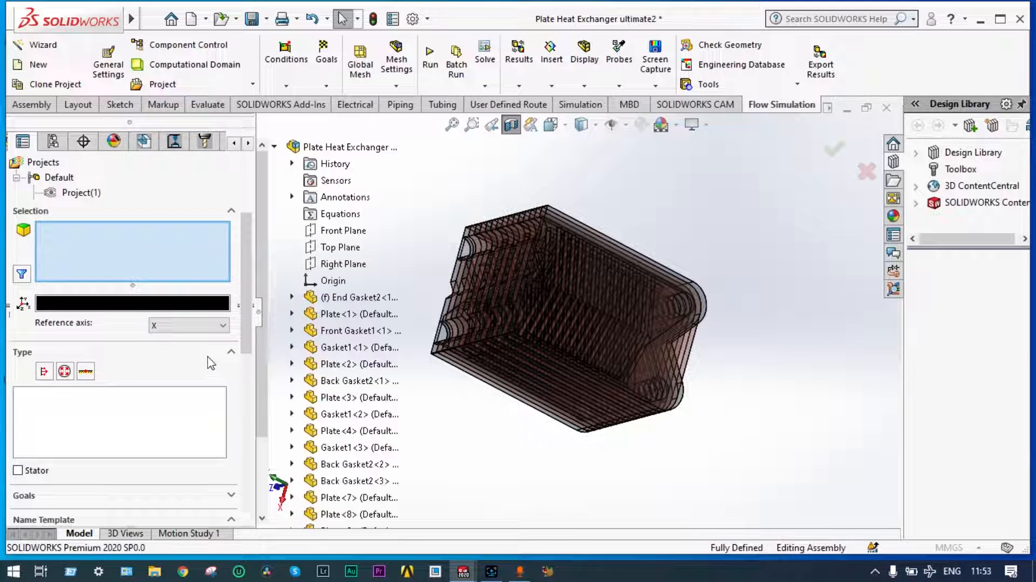
left_click_drag(254, 283, 259, 283)
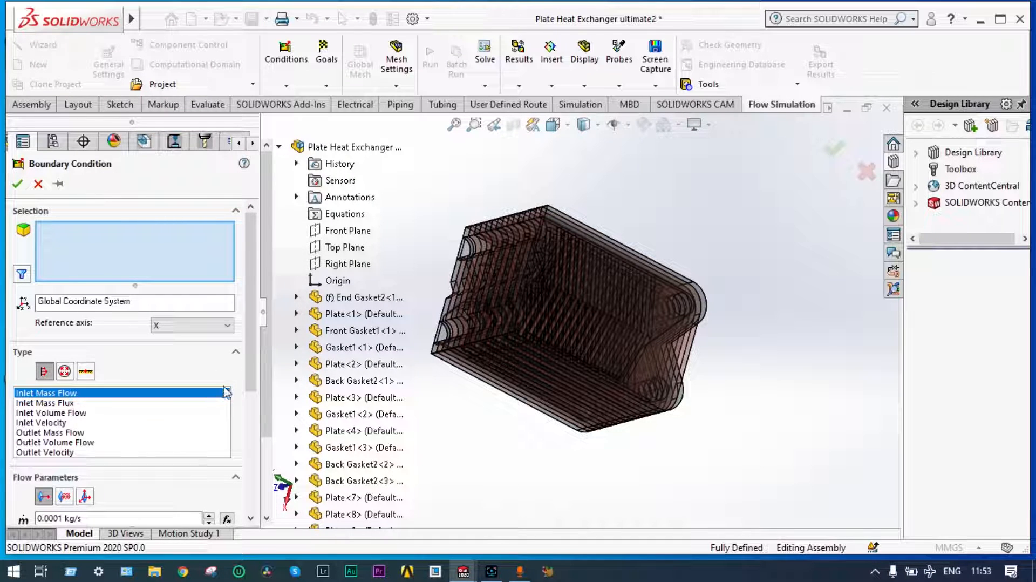
left_click_drag(251, 377, 251, 432)
scroll(251, 432, "down", 1)
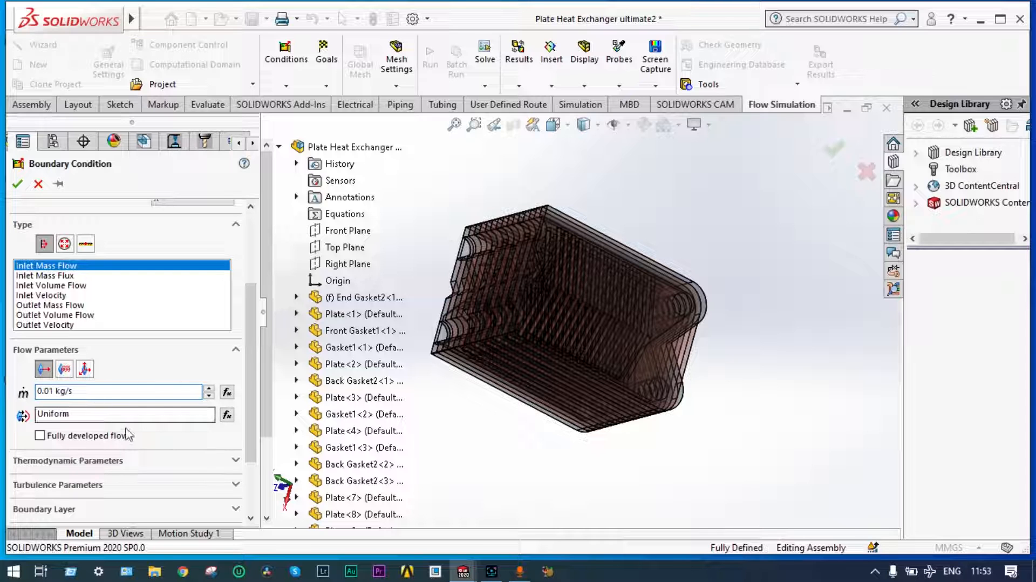
Set the inlet temperature to 90 °C, apply the mass flow inlet to the inner face of lid LID42, and accept it
left_click(234, 460)
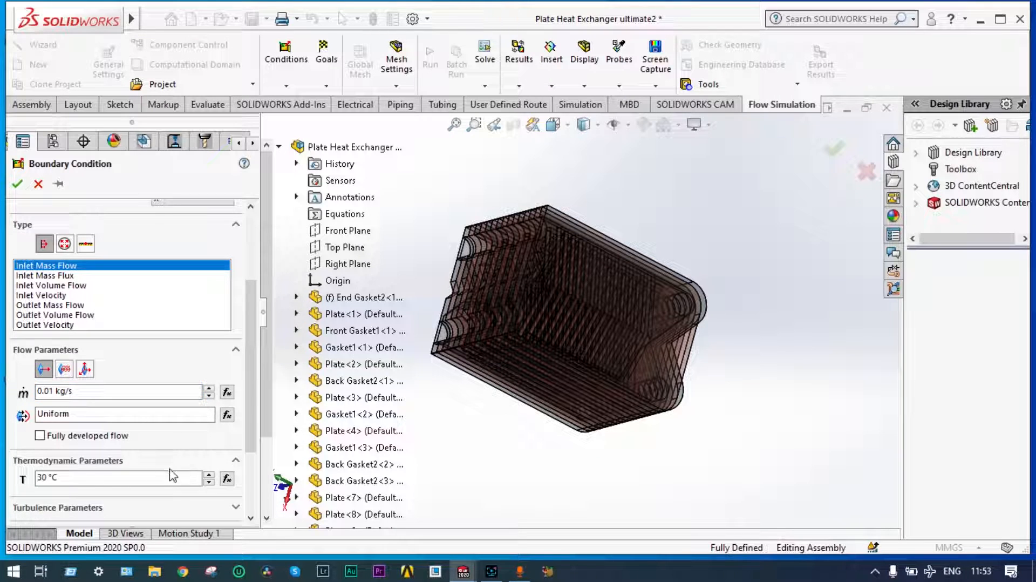
left_click(42, 477)
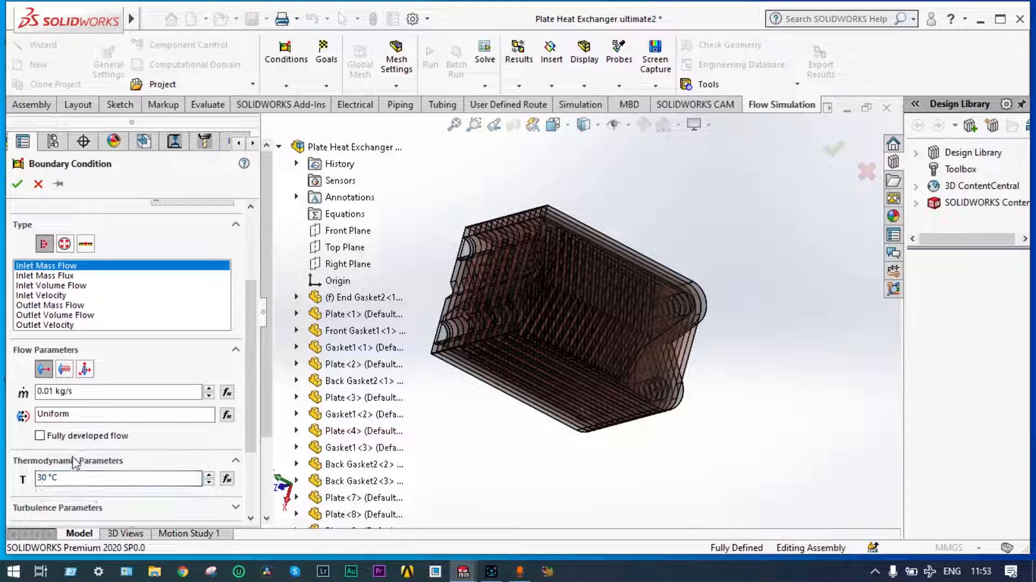
type("9")
scroll(471, 326, "down", 3)
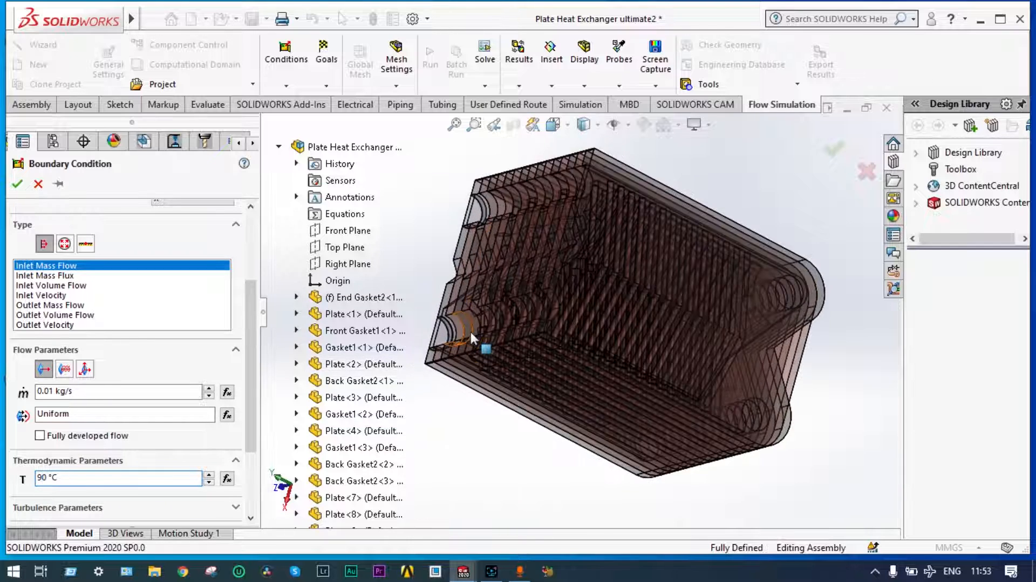
left_click(443, 337)
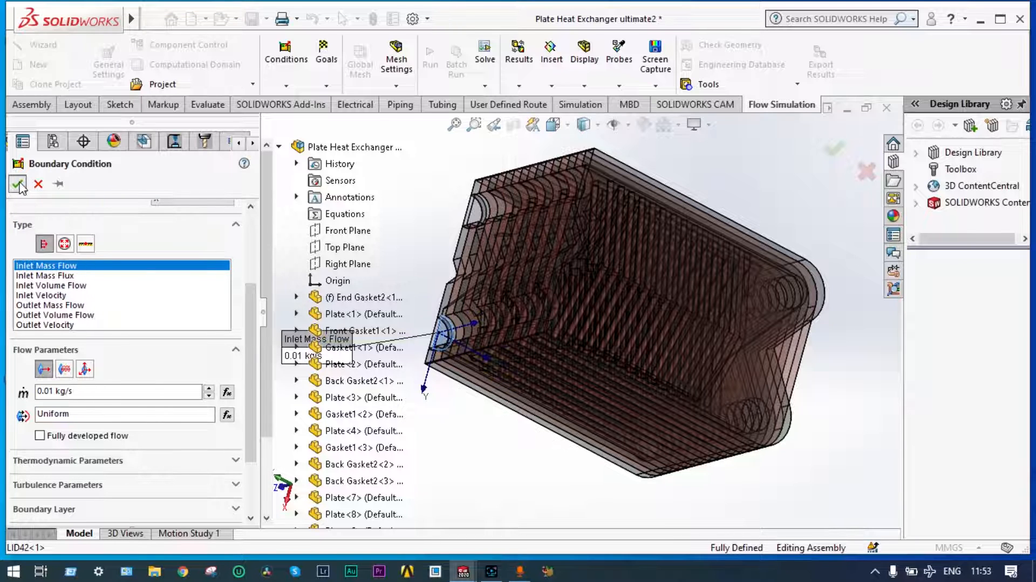
left_click(18, 186)
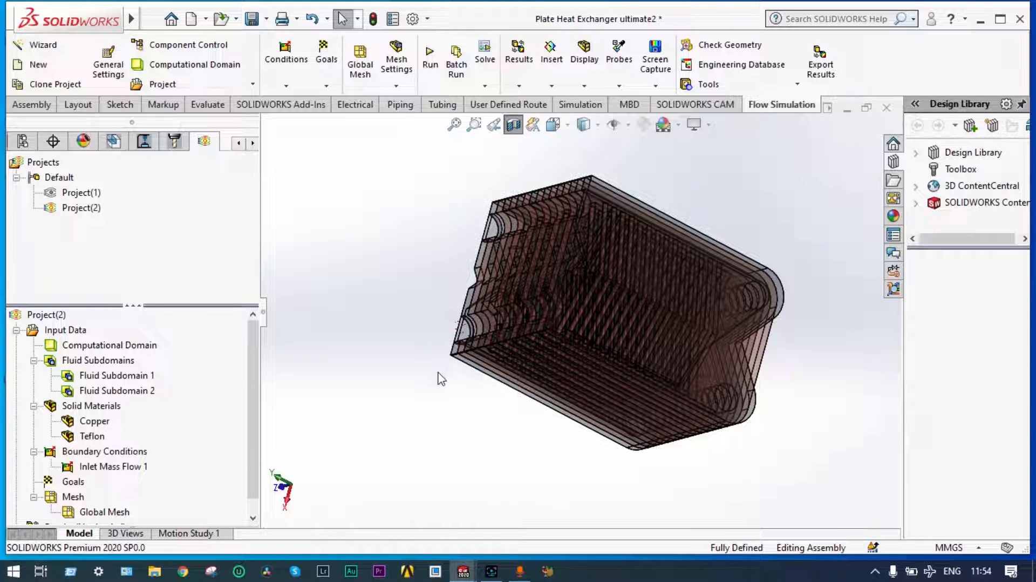
Insert an Environment Pressure boundary condition at 101325 Pa on the inner face of lid LID39 and accept it
middle_click_drag(441, 378, 468, 368)
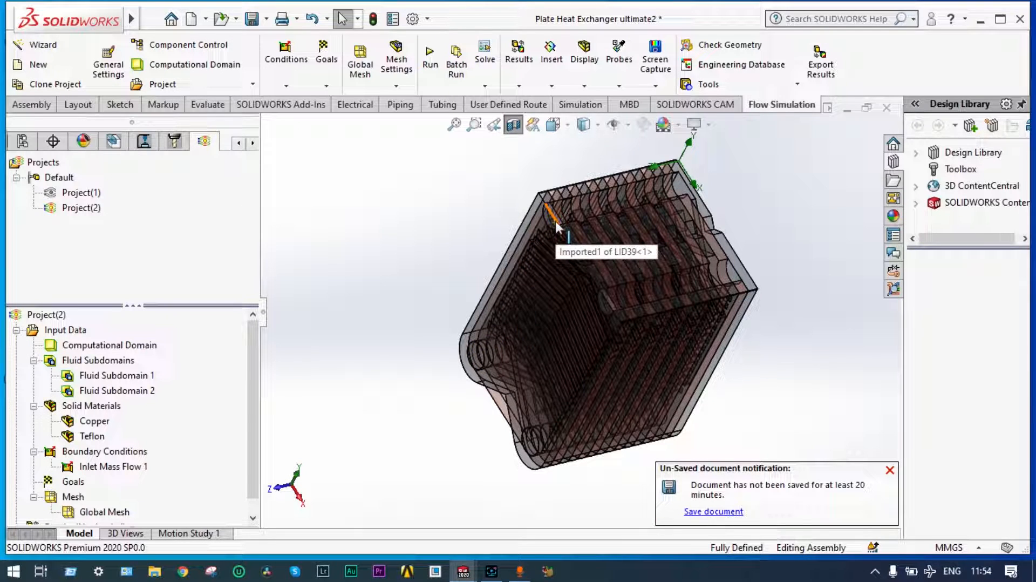
middle_click_drag(558, 226, 479, 248)
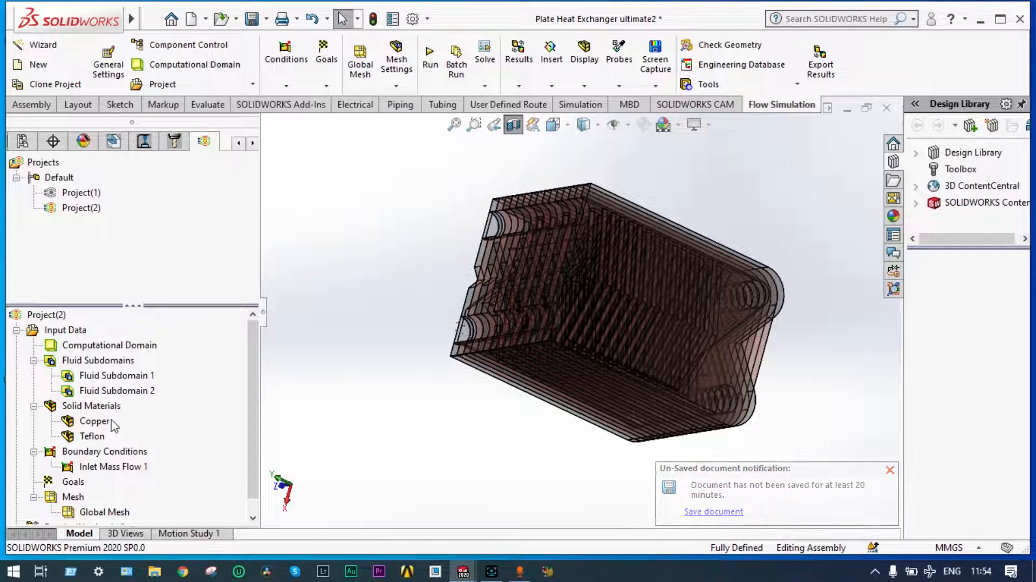
right_click(111, 452)
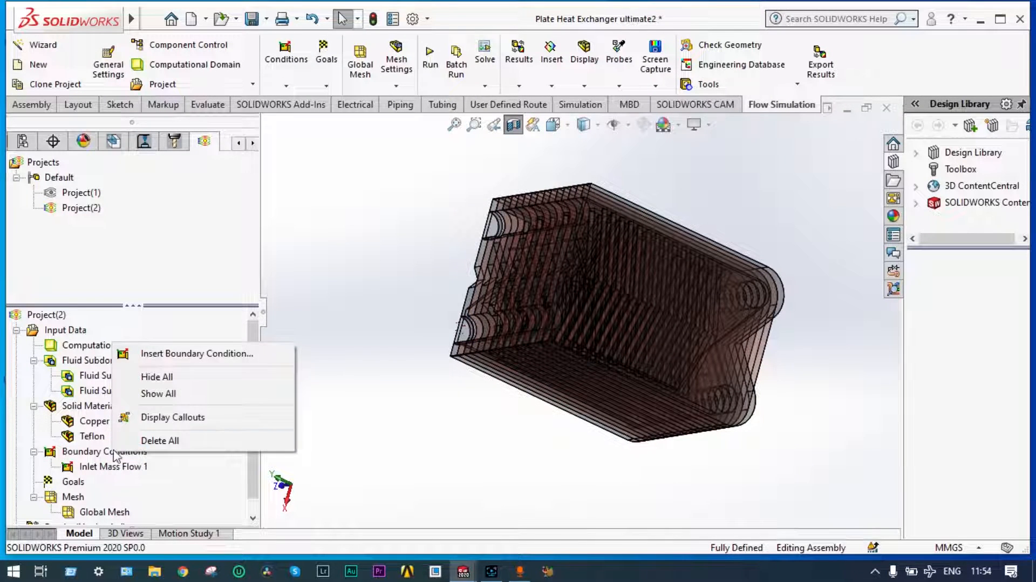
left_click(156, 354)
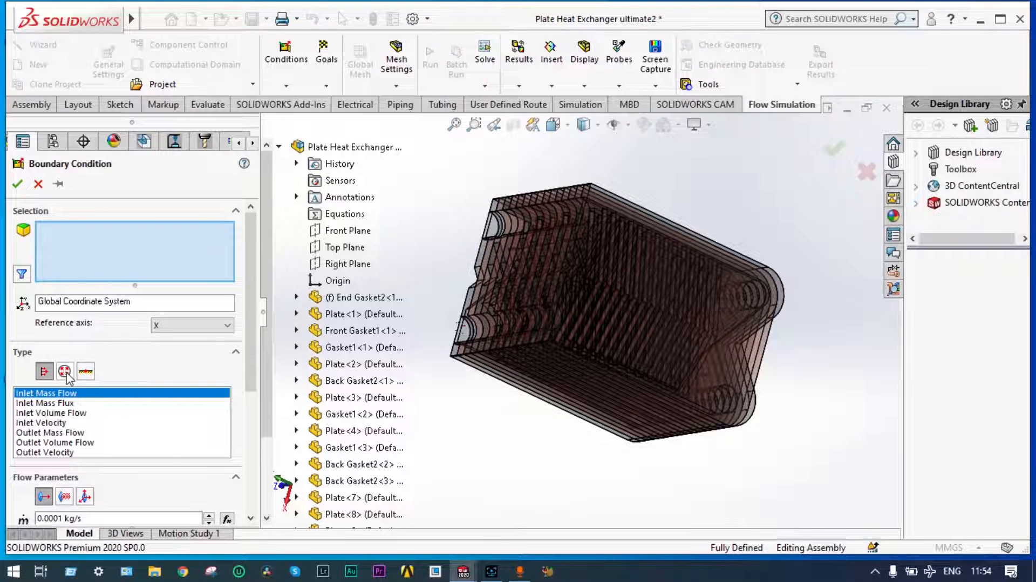
left_click(64, 371)
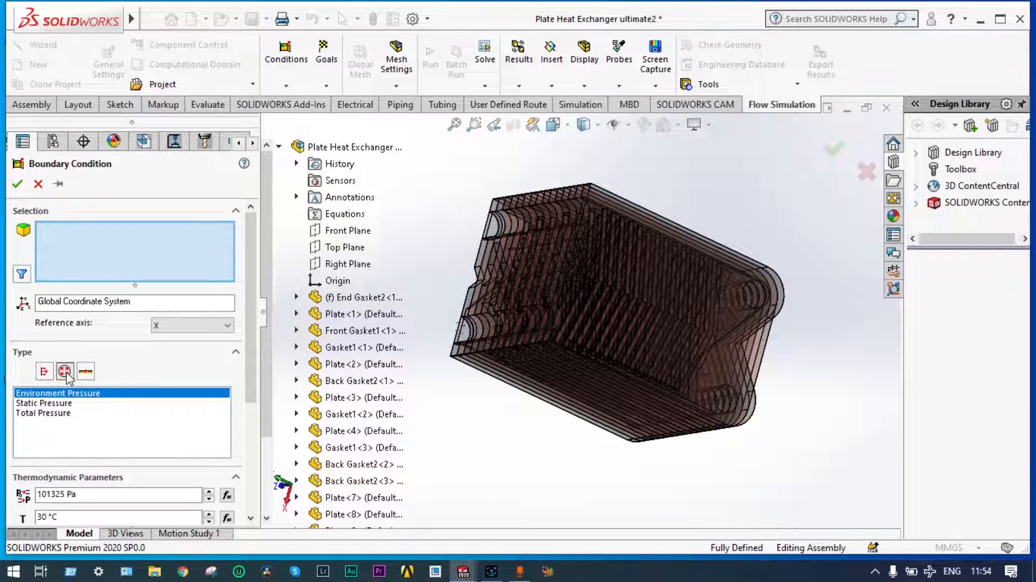
left_click(494, 229)
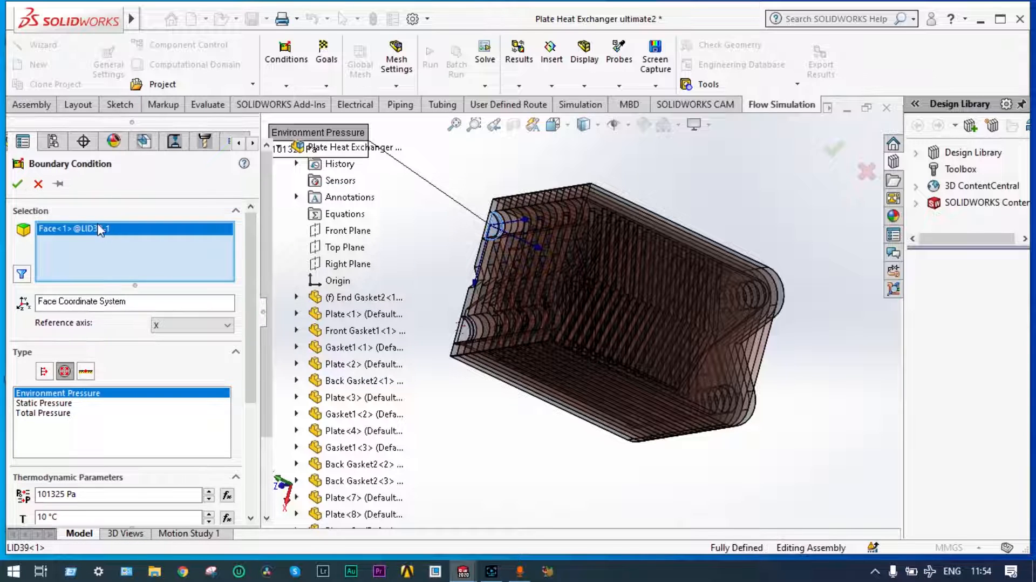
left_click(18, 185)
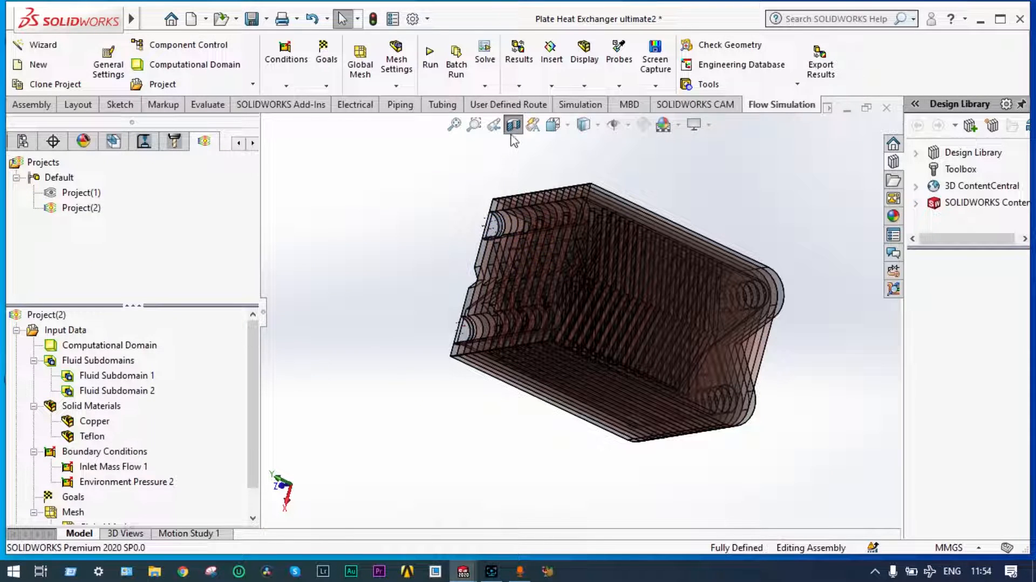
Section the assembly parallel to the Top Plane again, moving the section plane to cut through the opposite pair of ports, and accept it
middle_click_drag(386, 210, 442, 183)
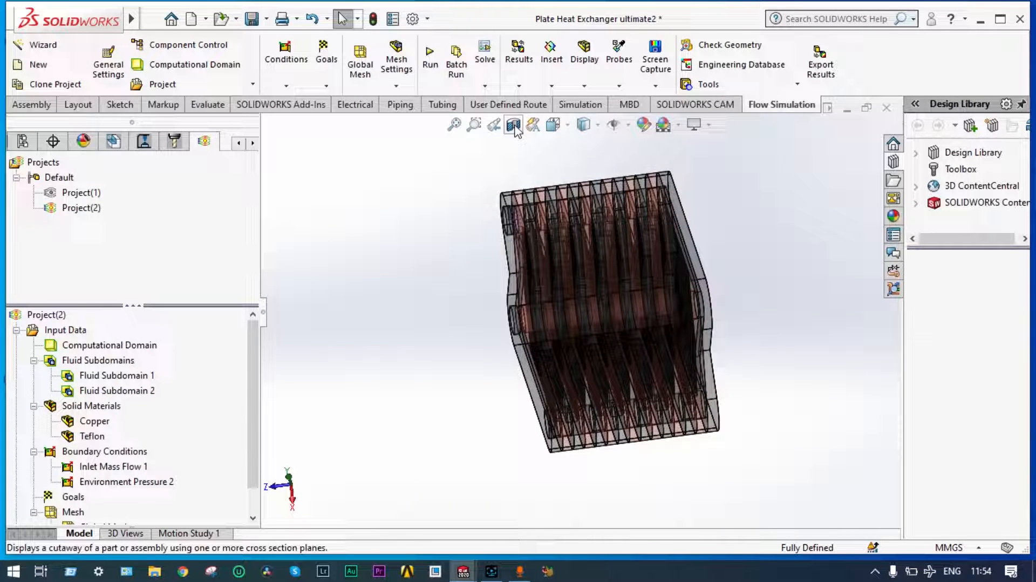
left_click(512, 125)
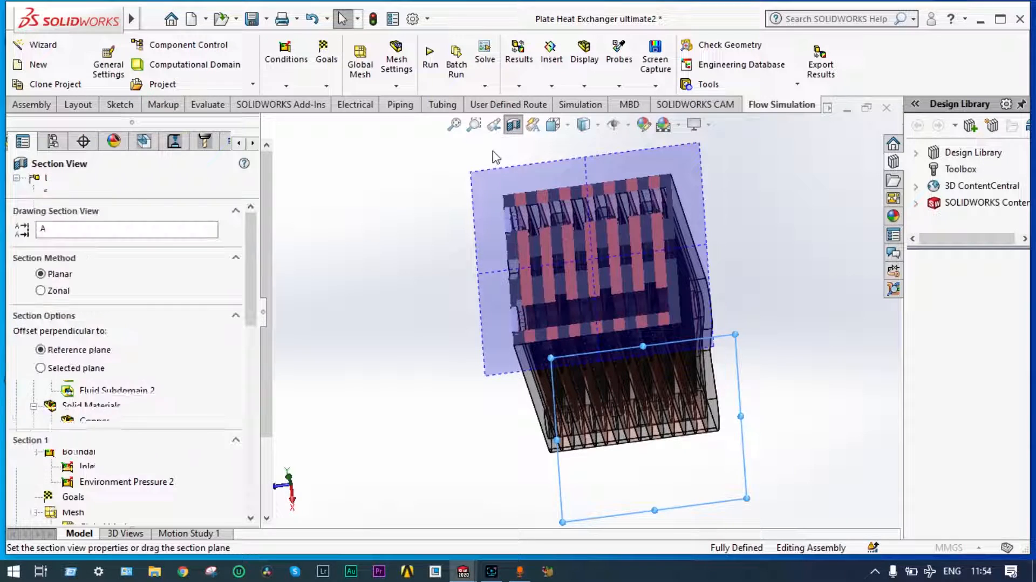
middle_click_drag(699, 437, 757, 239)
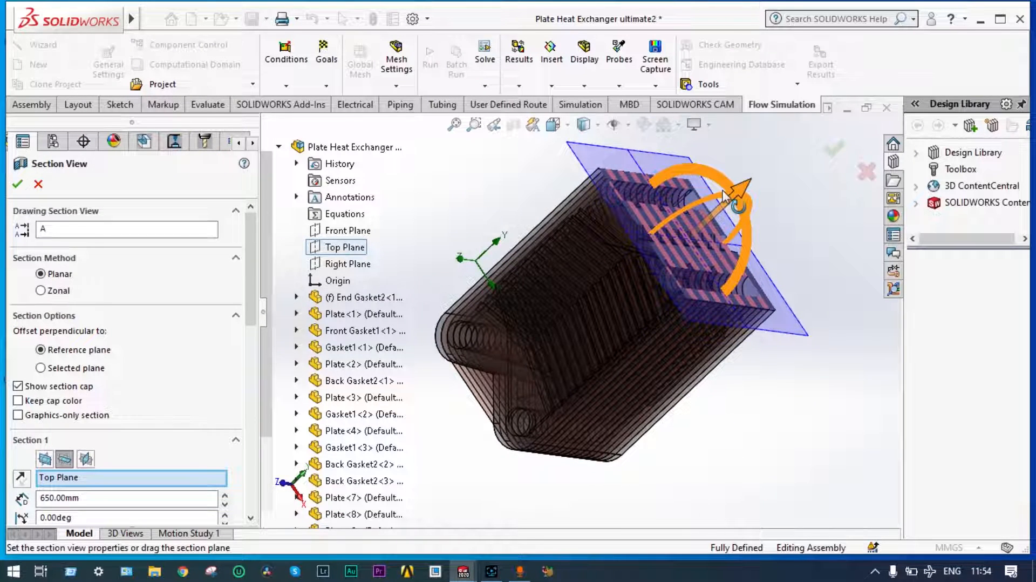
left_click_drag(743, 198, 604, 334)
left_click(834, 148)
Insert a second boundary condition of type Inlet Mass Flow and set its mass flow rate to 0.01 kg/s
middle_click_drag(786, 232, 668, 296)
scroll(656, 283, "down", 5)
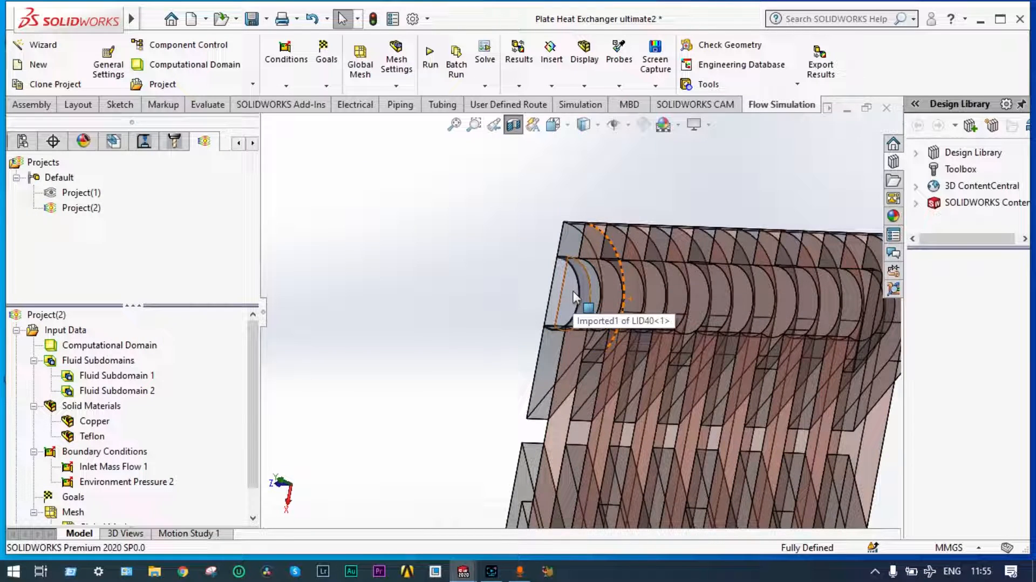
middle_click_drag(575, 289, 536, 281)
scroll(536, 281, "down", 3)
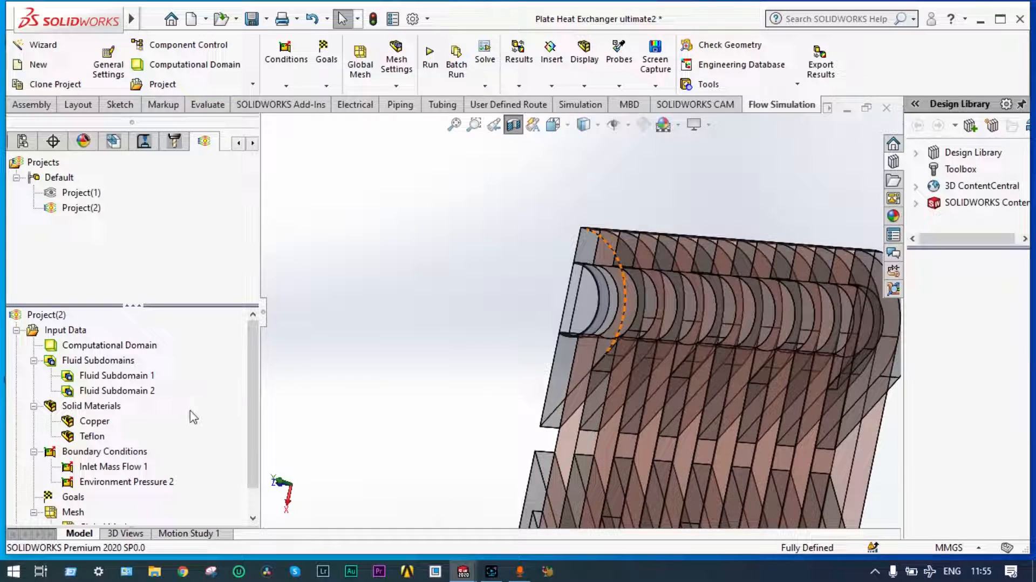
scroll(254, 412, "down", 1)
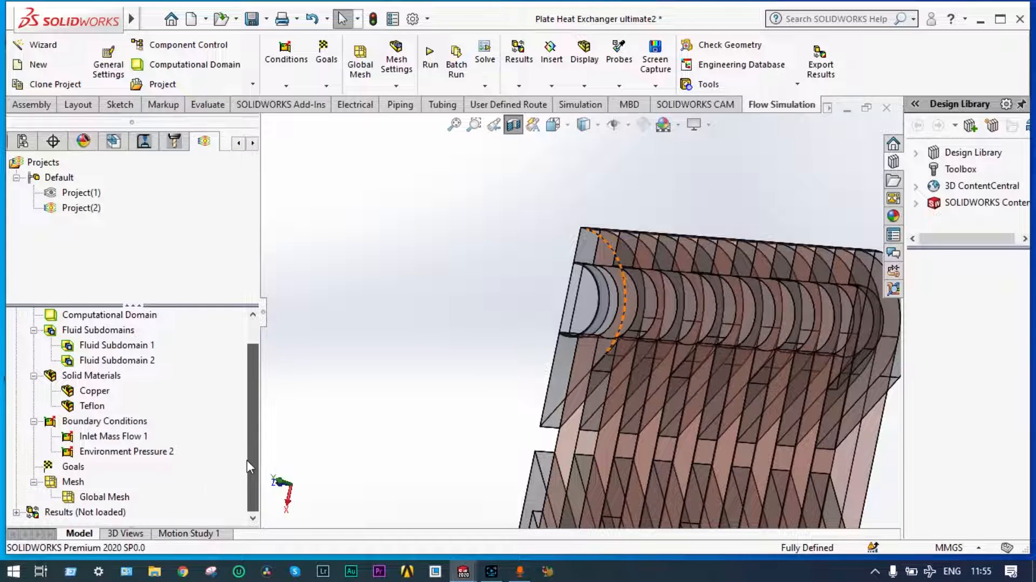
right_click(138, 424)
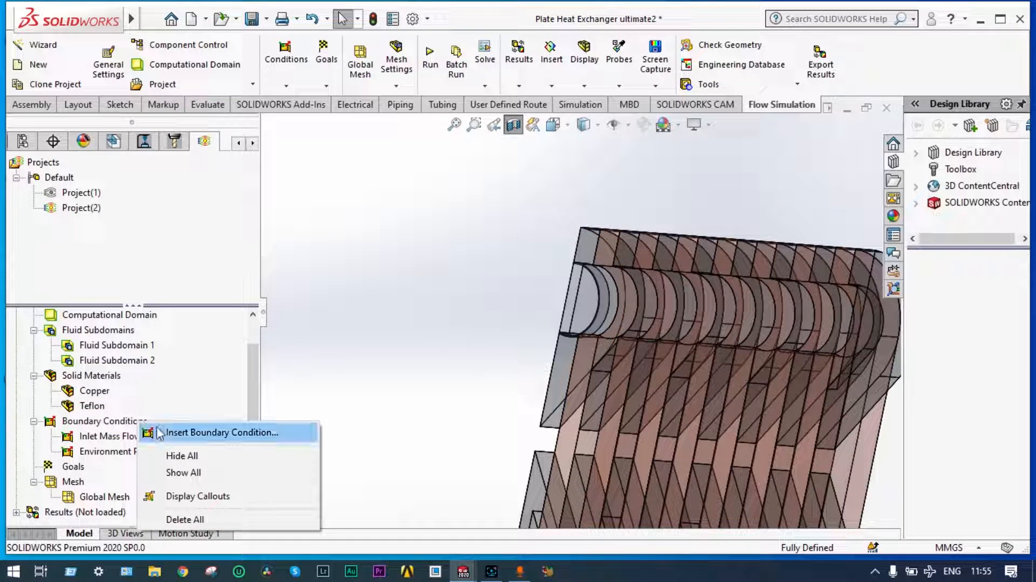
left_click(173, 434)
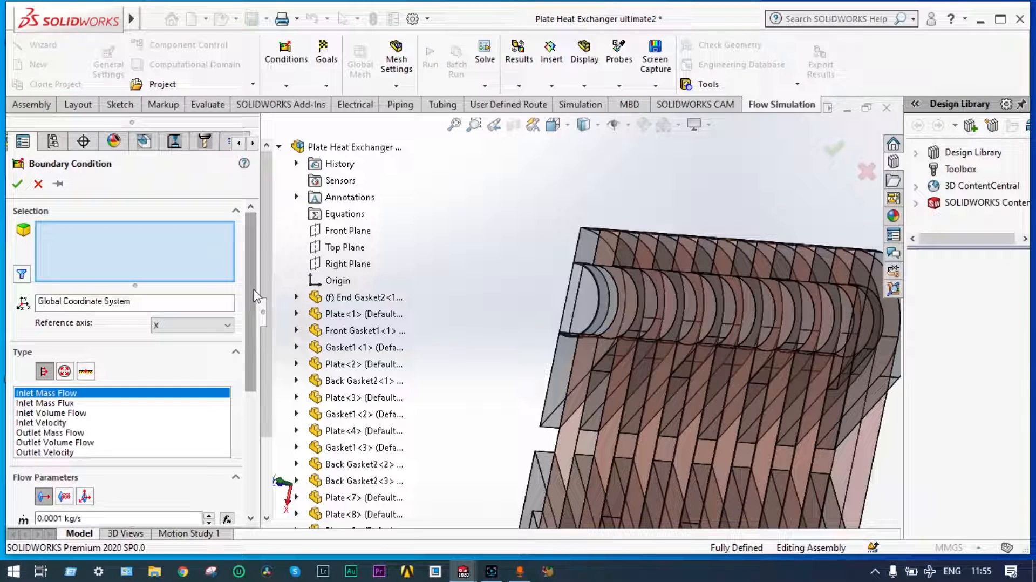
left_click_drag(251, 286, 252, 369)
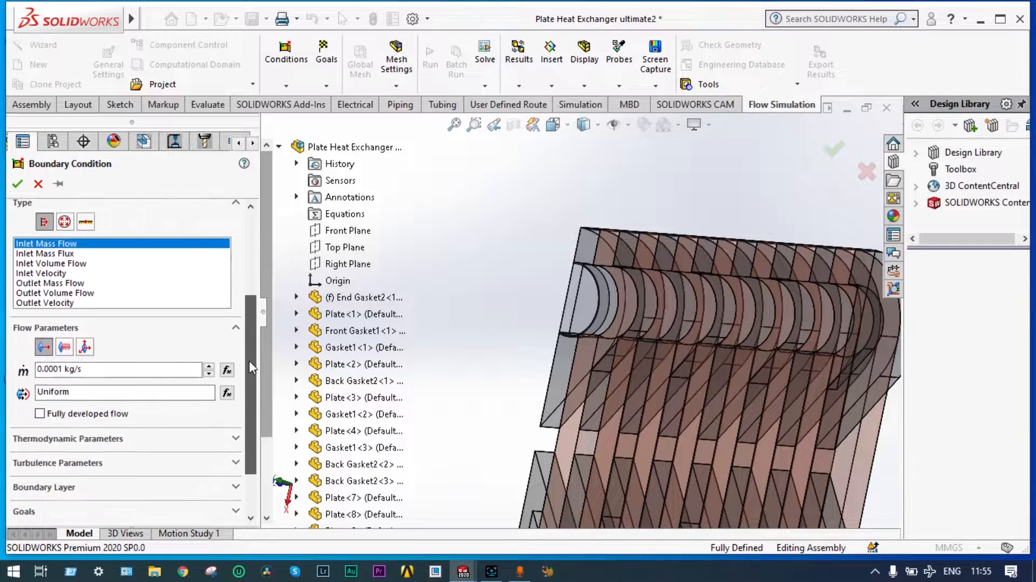
left_click(62, 369)
key("BackSpace")
key("BackSpace")
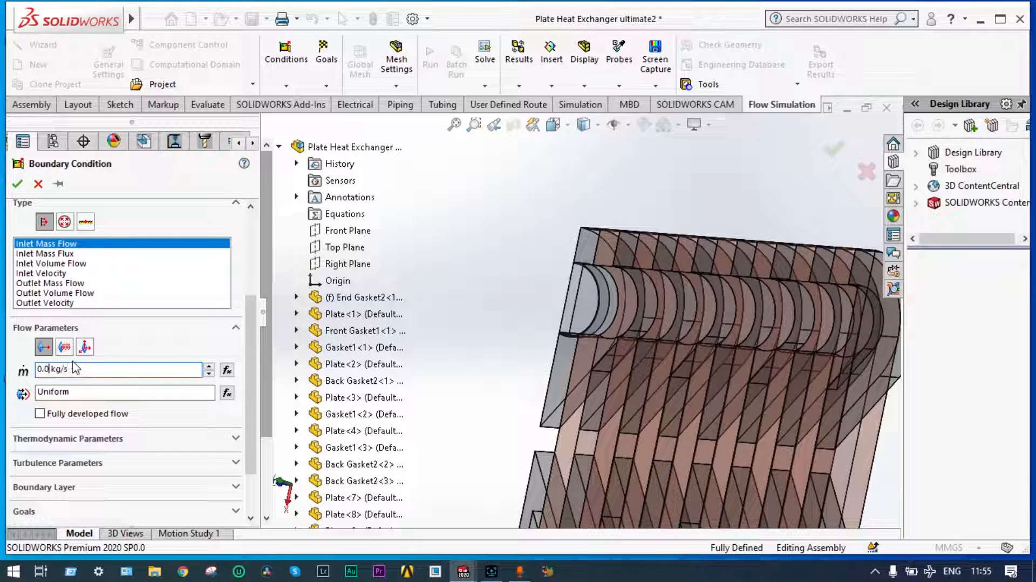
type("1")
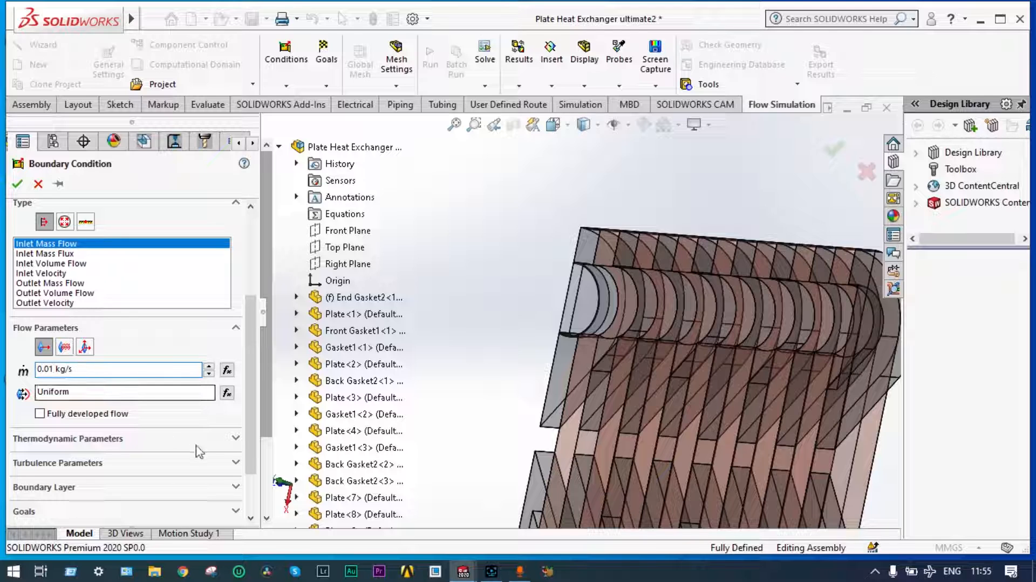
Set the second inlet's temperature to 10 °C, apply it to the inner face of lid LID40, and accept it
left_click(238, 442)
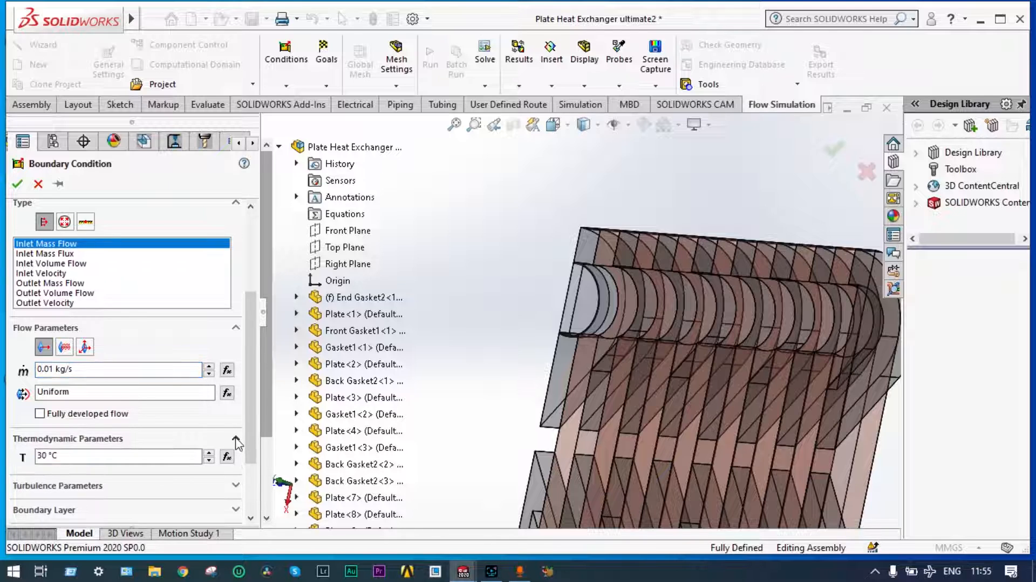
double_click(48, 455)
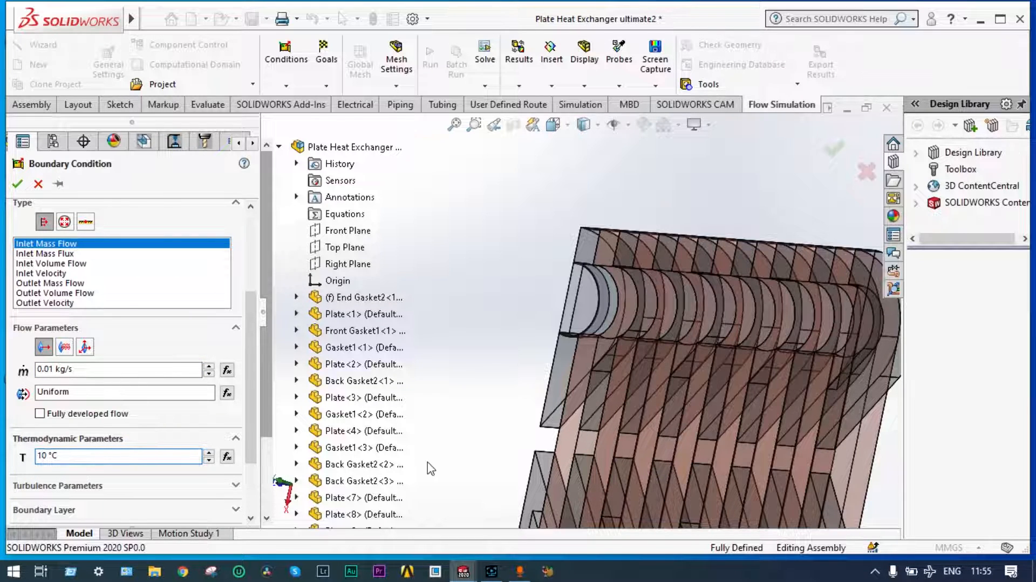
left_click(589, 306)
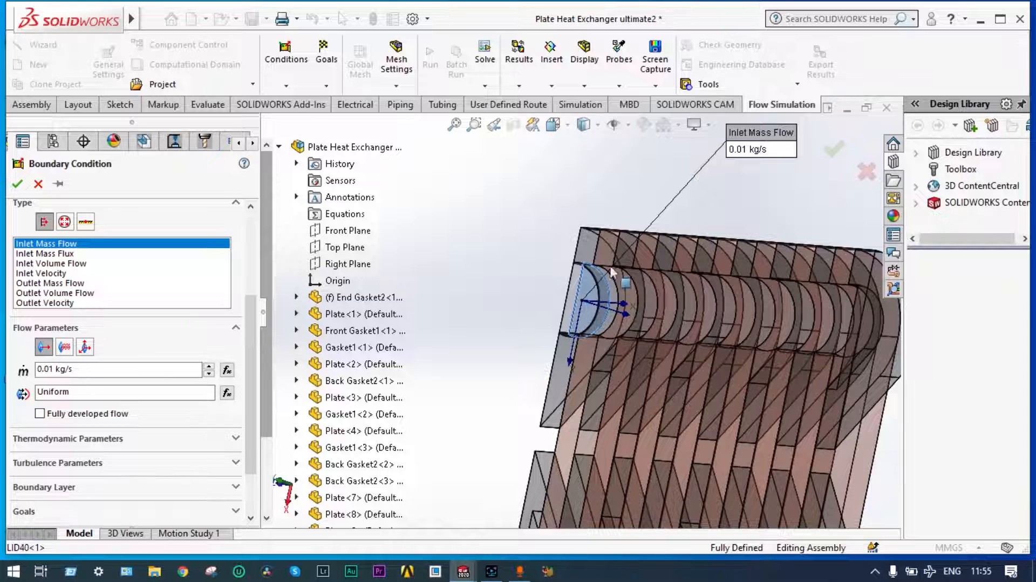
left_click(20, 188)
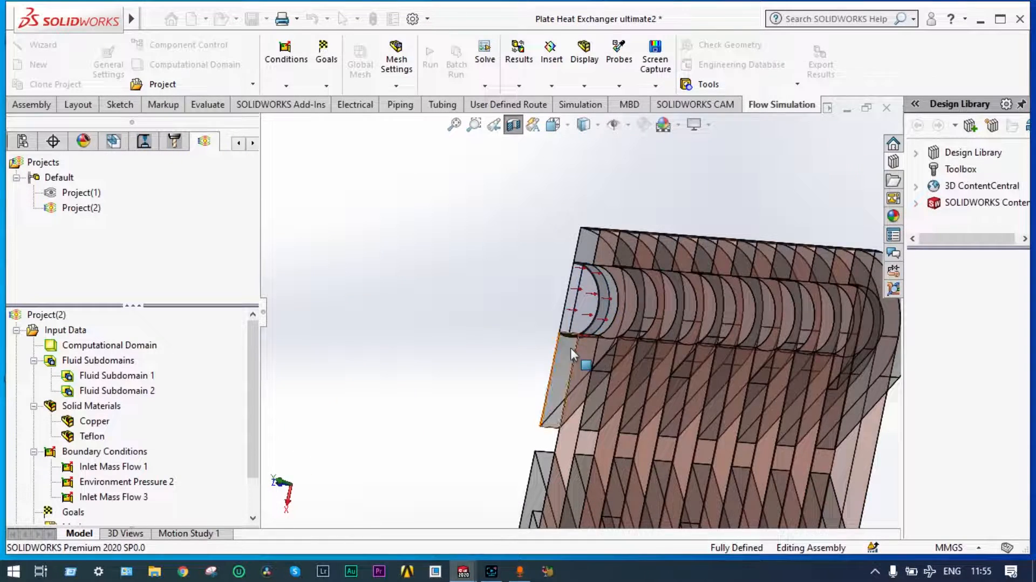
Insert an Environment Pressure boundary condition at 101325 Pa on the inner face of lid LID41, accept it, and turn off the section view
scroll(571, 347, "up", 2)
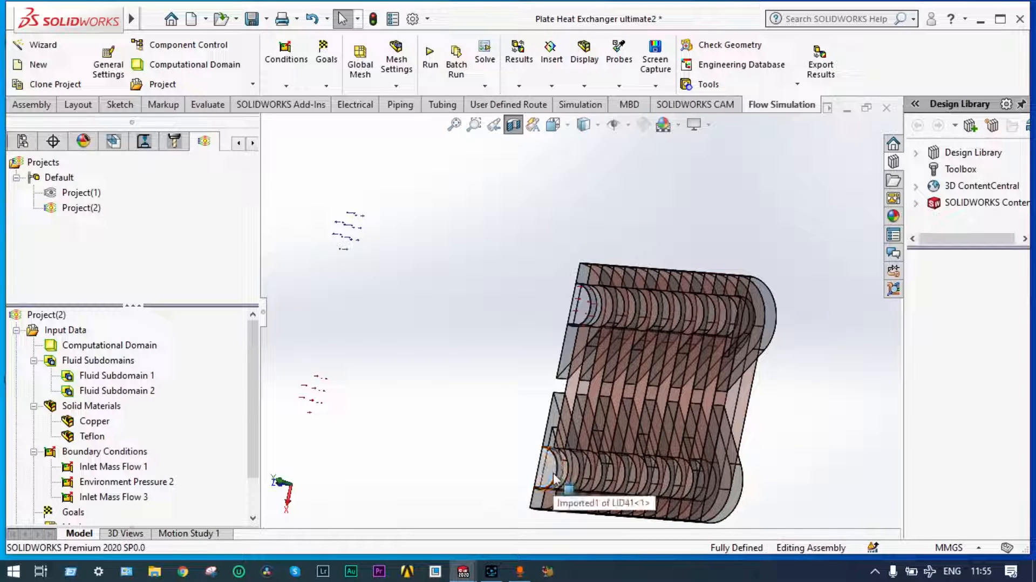
scroll(555, 471, "down", 3)
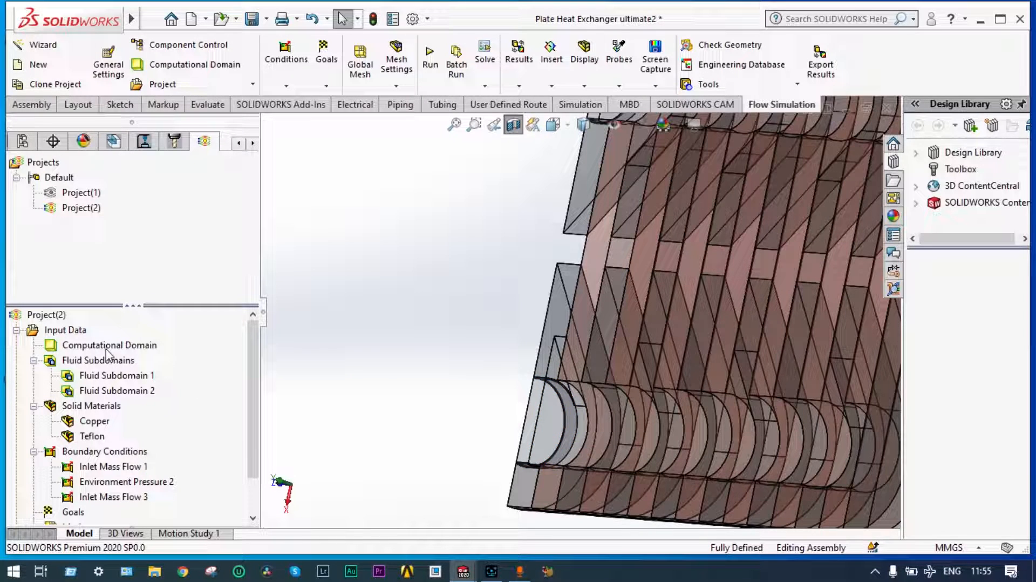
right_click(123, 451)
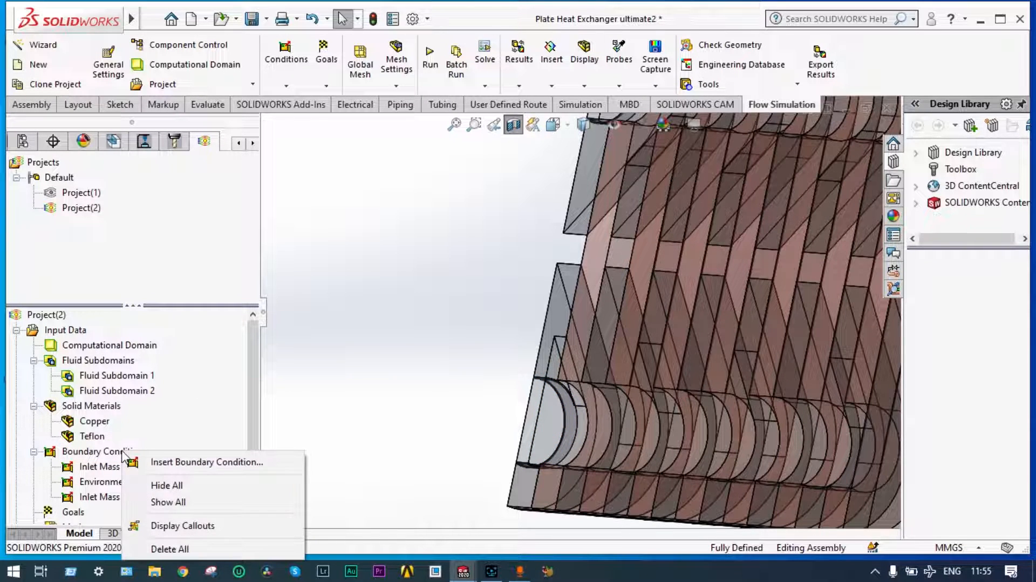
left_click(158, 464)
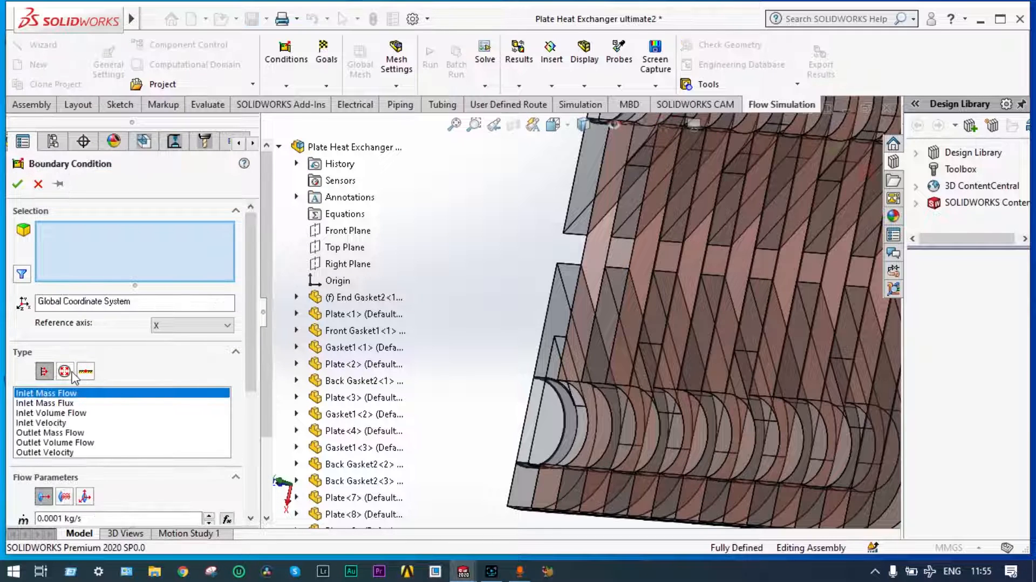
left_click(66, 373)
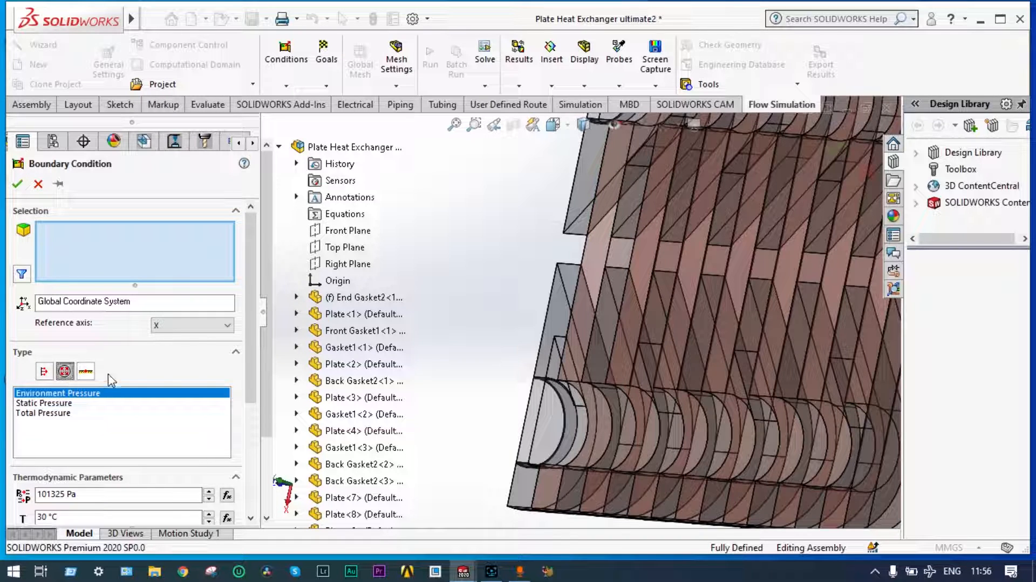
left_click(555, 424)
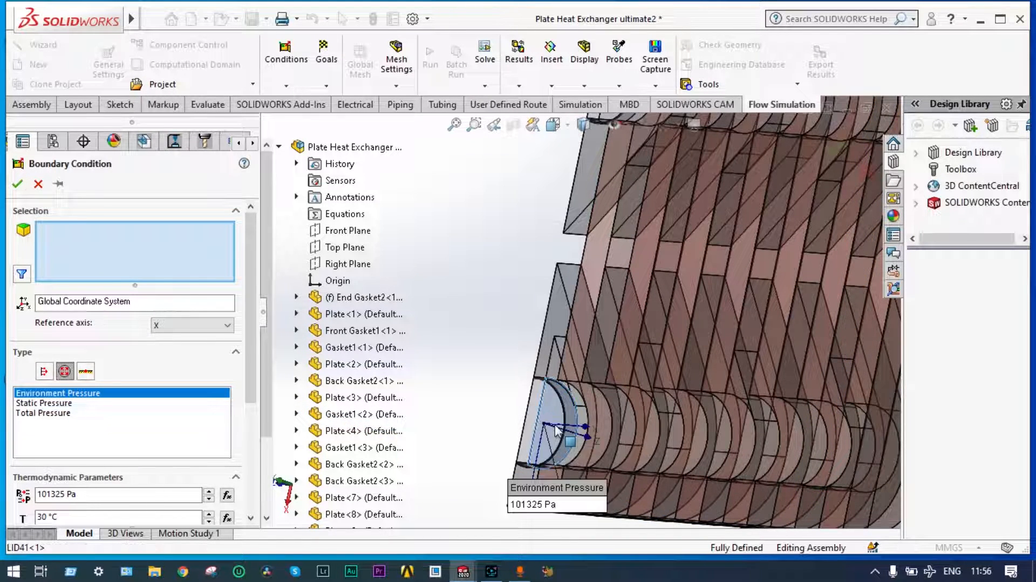
left_click(18, 185)
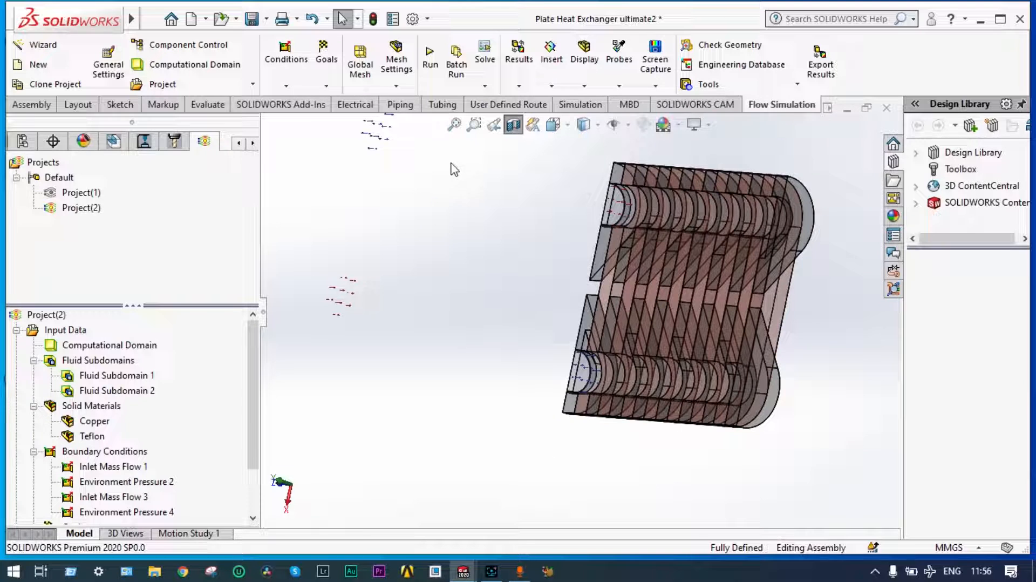
left_click(514, 125)
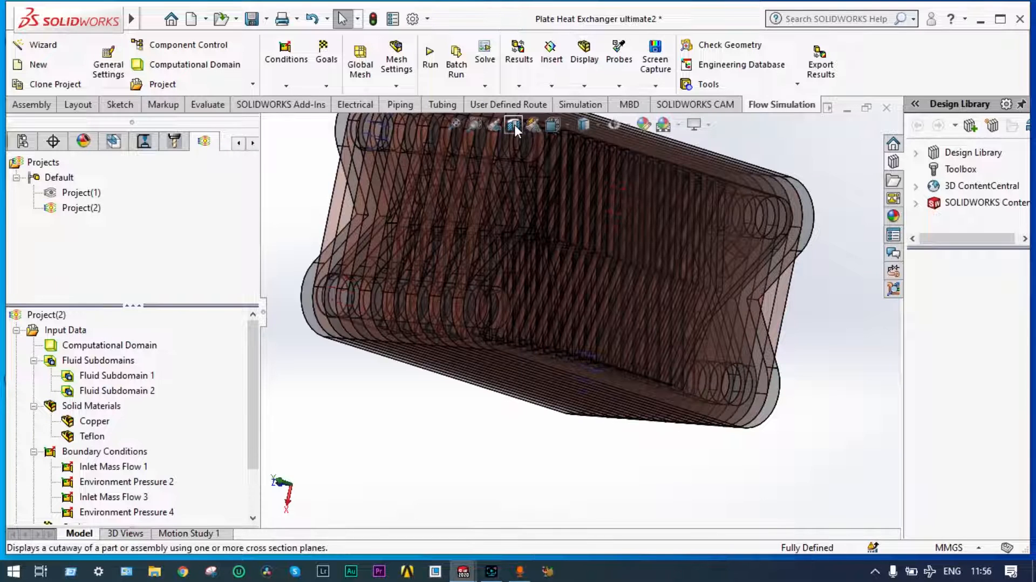
Toggle the transparency of lids LID39, LID40, LID41 and LID42 so they display as opaque
middle_click_drag(435, 435, 419, 294)
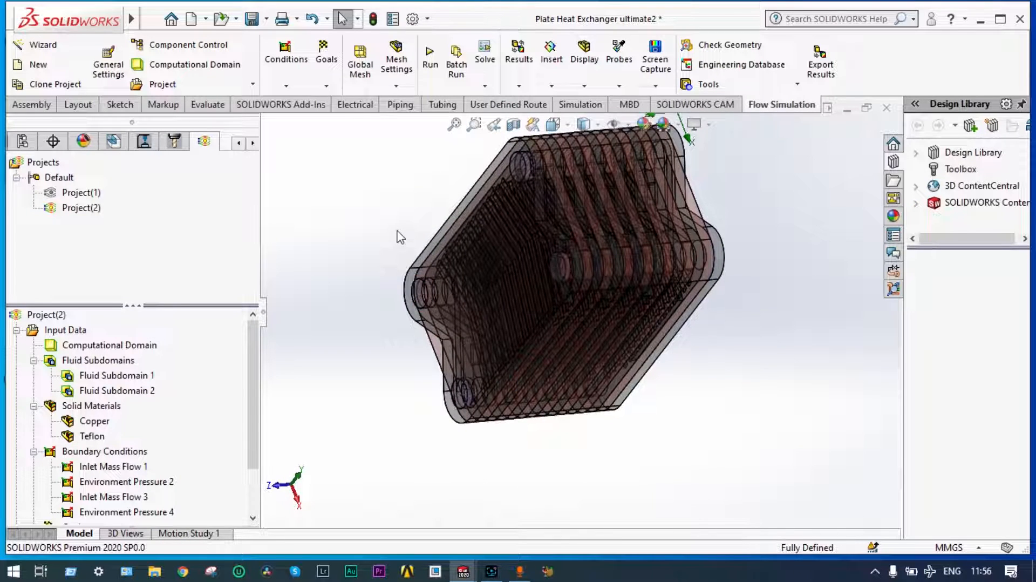
middle_click_drag(398, 237, 352, 287)
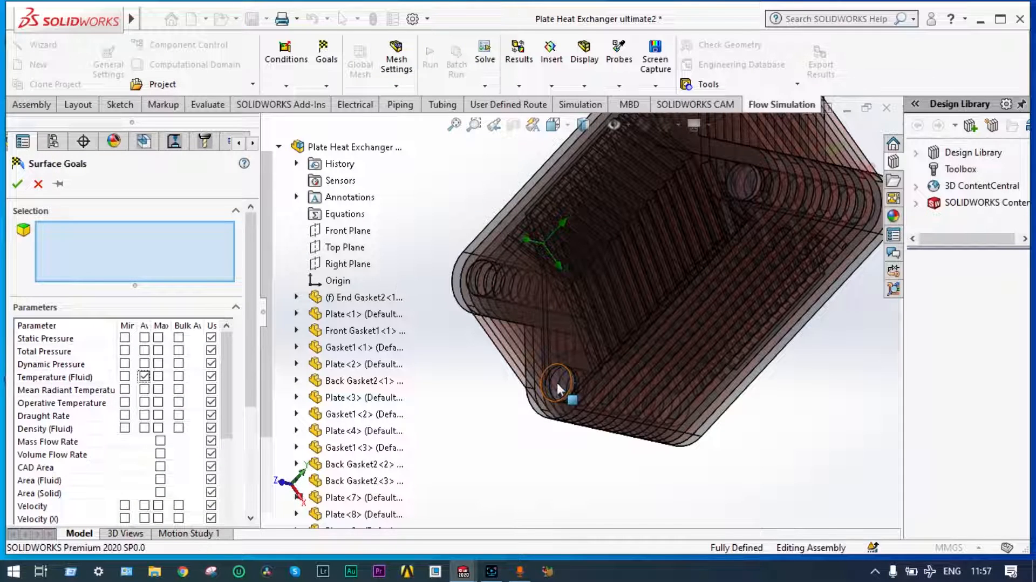
scroll(558, 388, "up", 3)
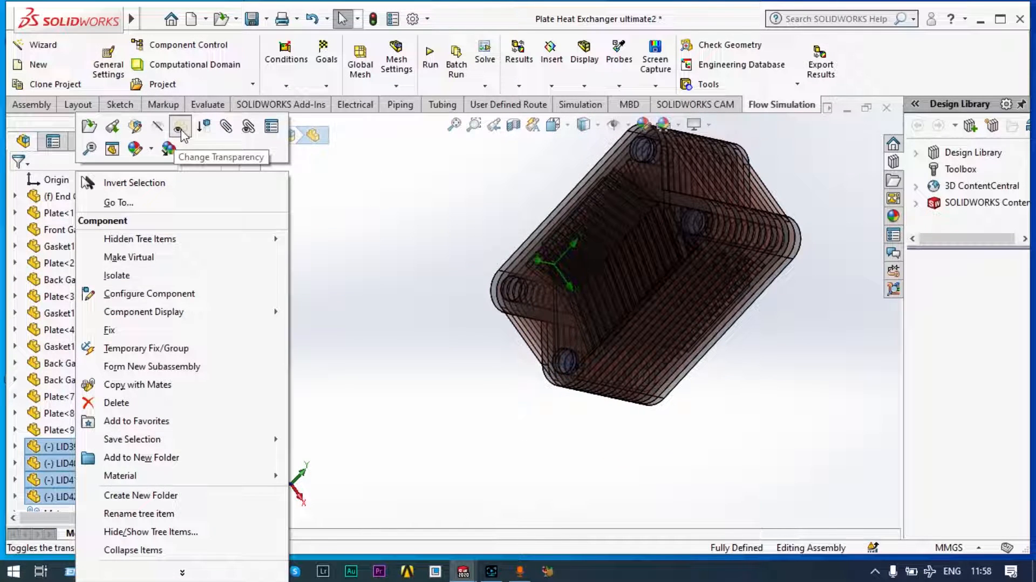
left_click(180, 130)
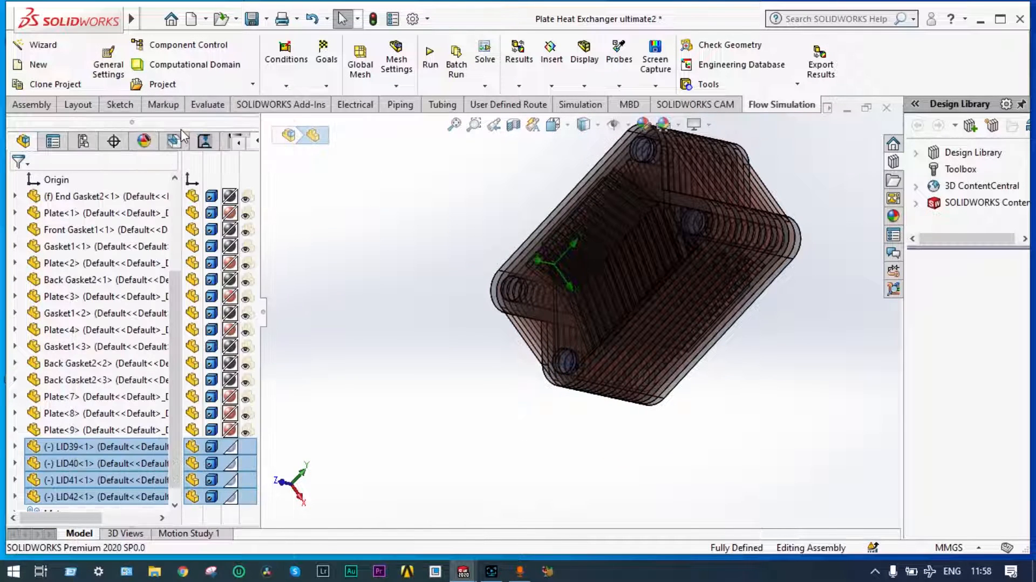
left_click(437, 234)
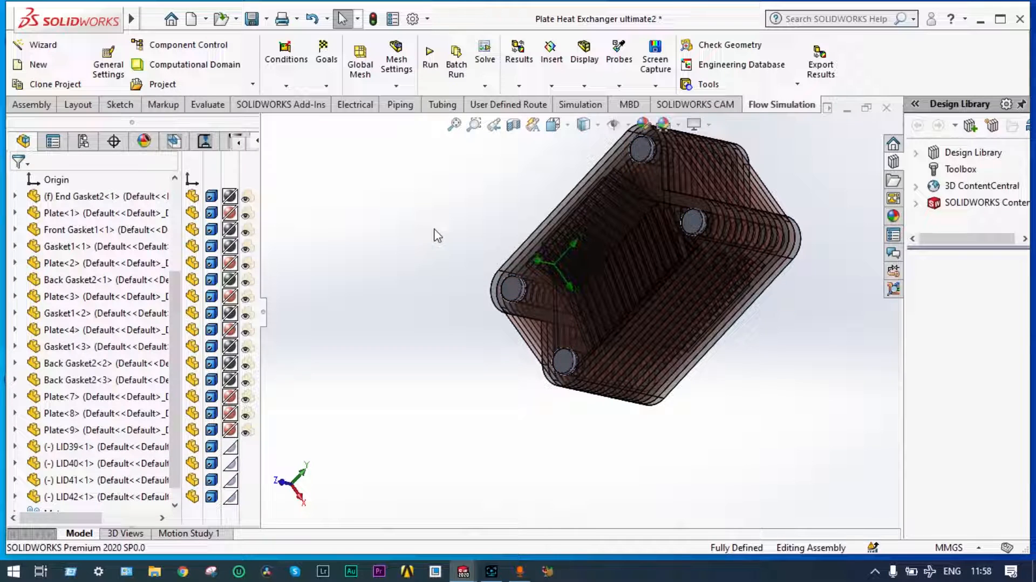
Insert a surface goal for average Temperature (Fluid) on the inner face of lid LID41 and accept it
left_click(257, 143)
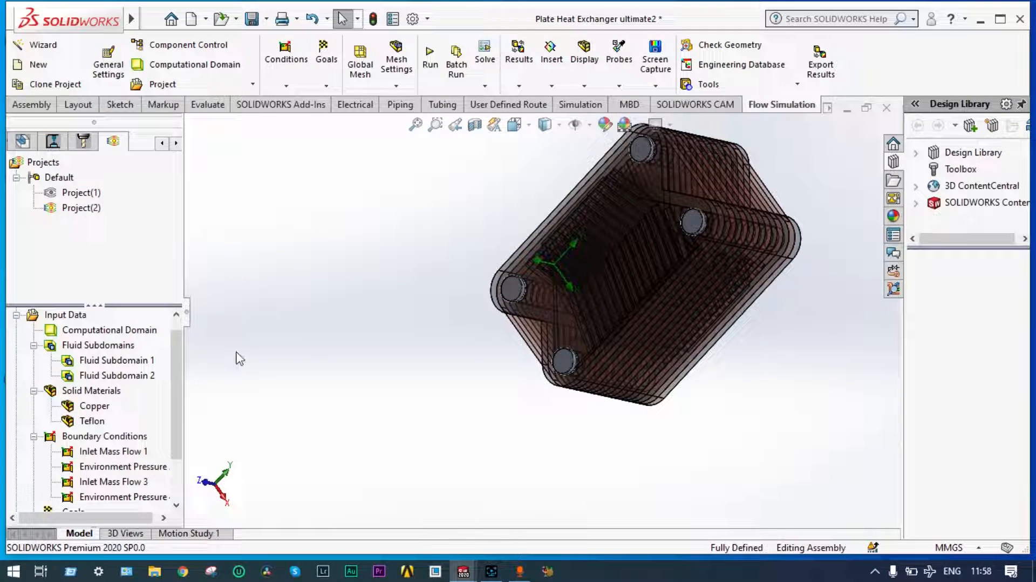
left_click_drag(176, 400, 184, 445)
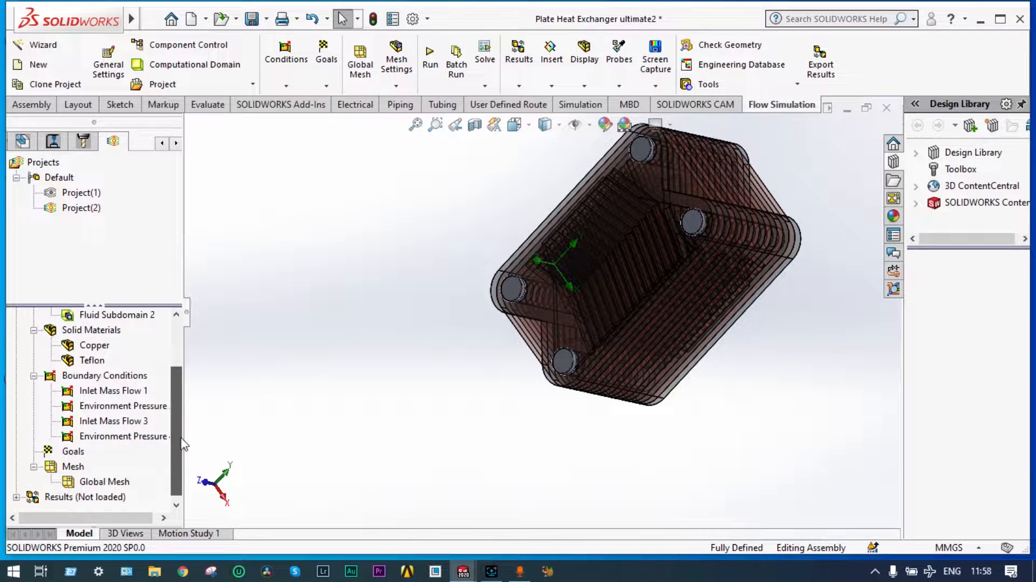
right_click(81, 452)
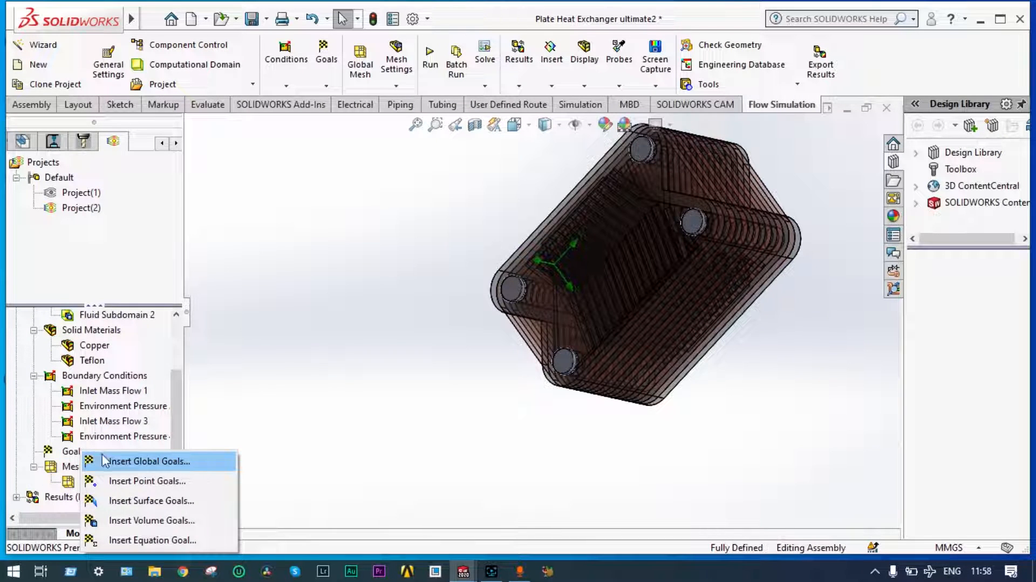
left_click(140, 501)
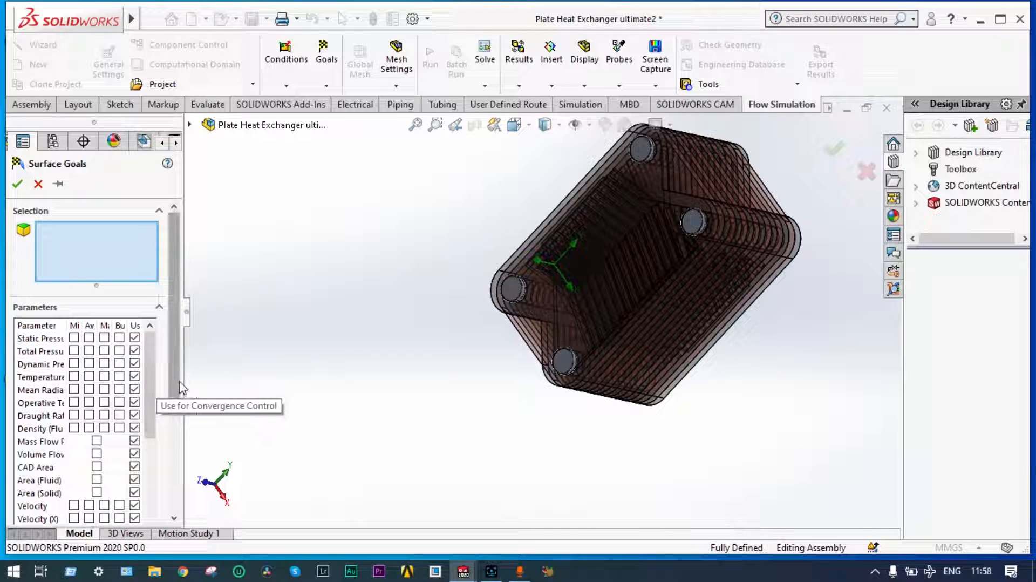
left_click_drag(183, 379, 203, 380)
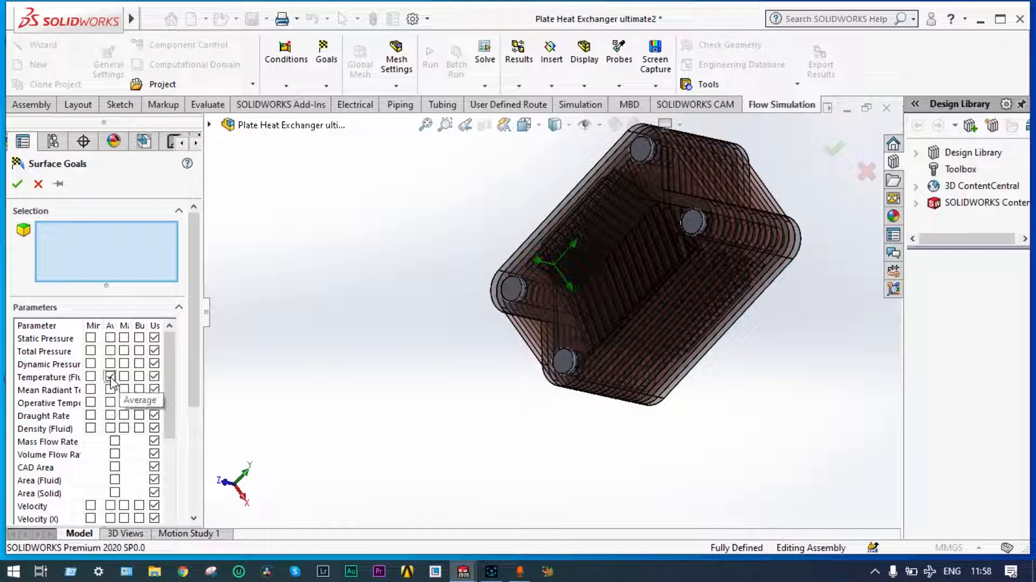
left_click(564, 360)
right_click(567, 362)
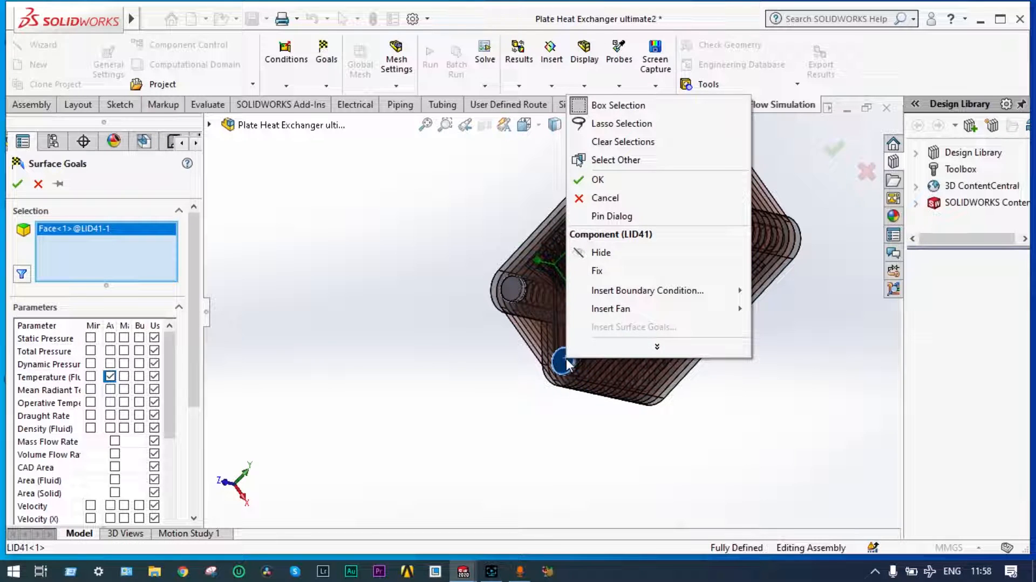
left_click(617, 160)
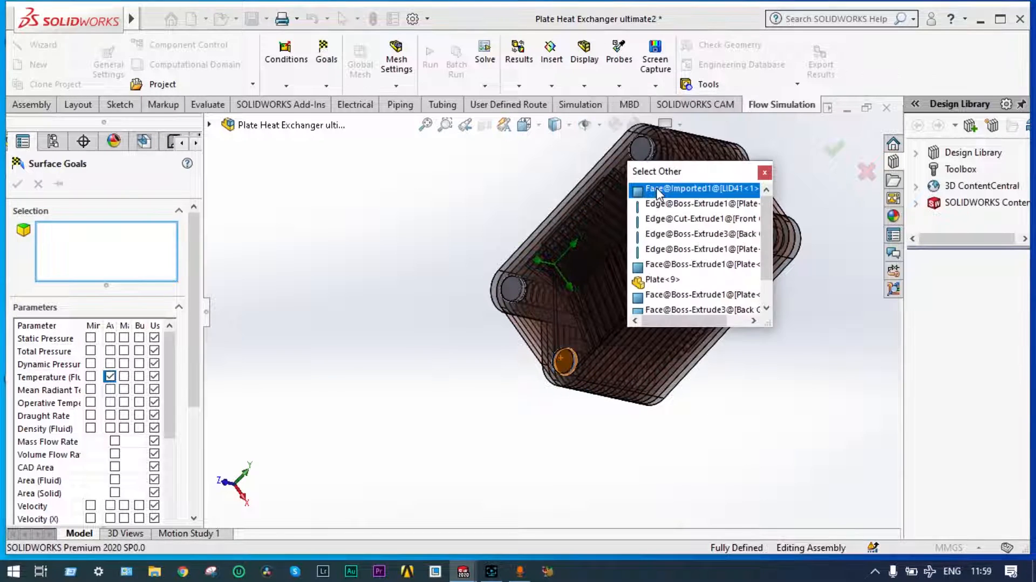
left_click(657, 190)
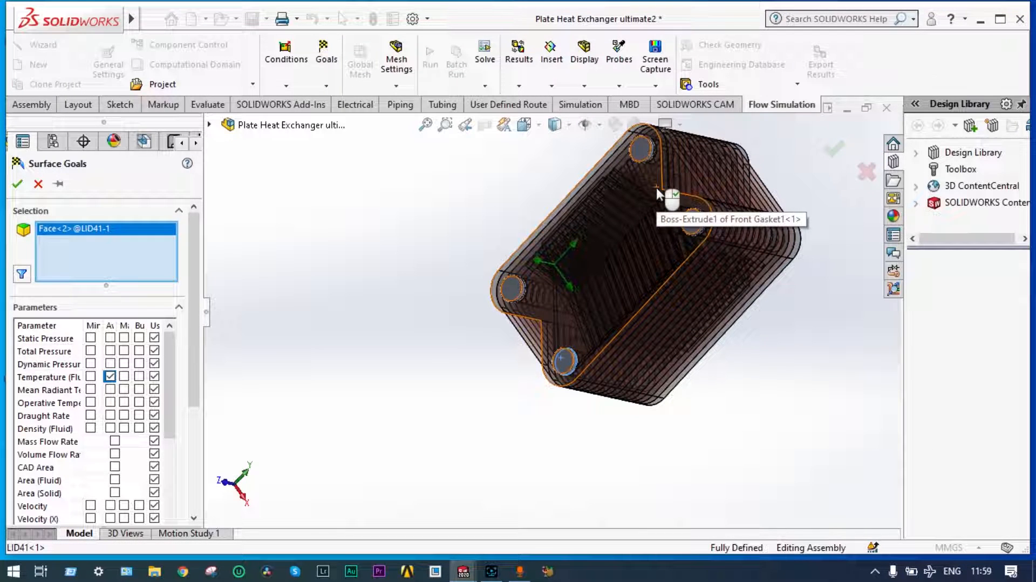
left_click(17, 184)
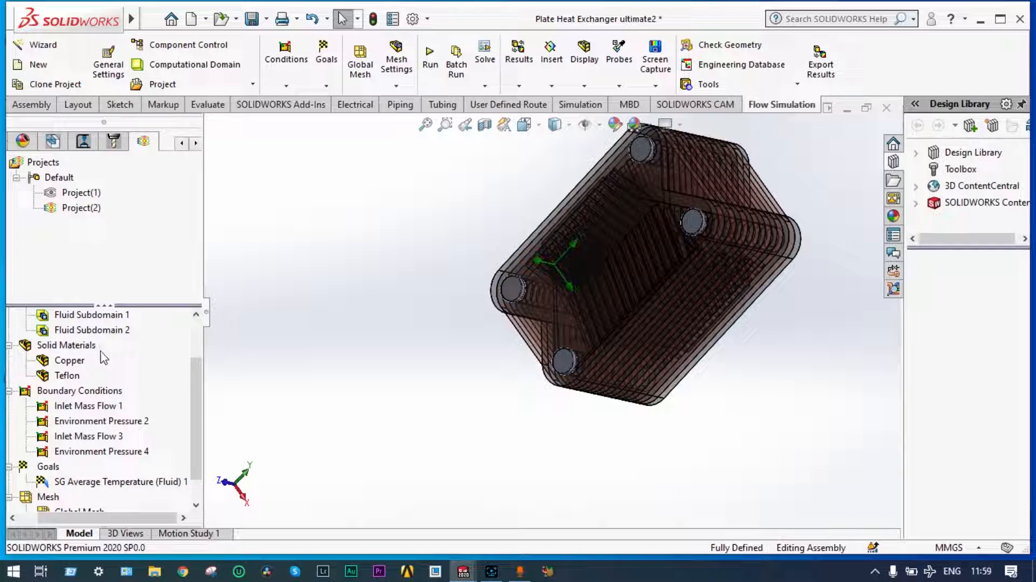
Insert a second surface goal for average Temperature (Fluid) on the inner face of lid LID40 and accept it
scroll(199, 378, "down", 2)
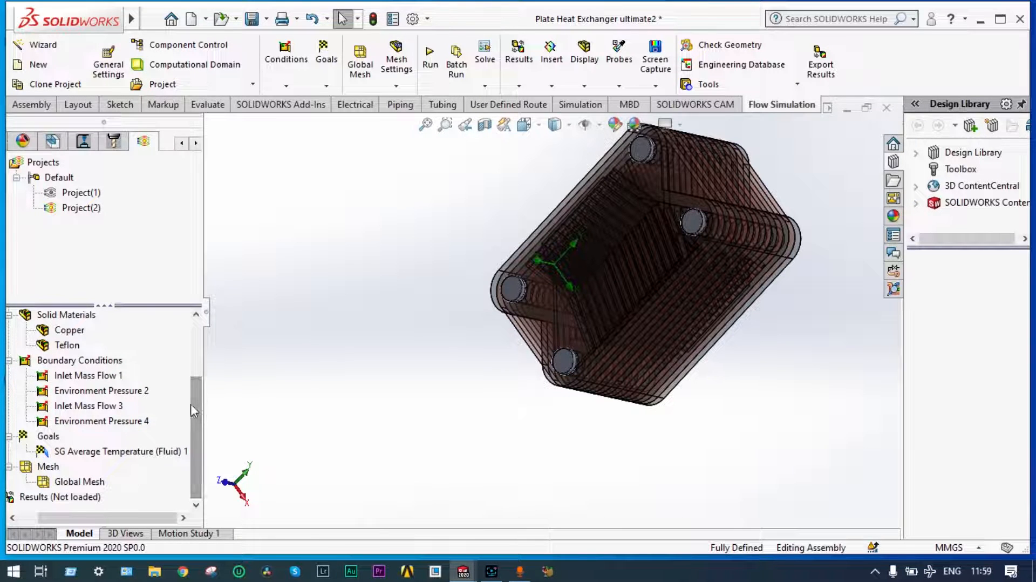
right_click(53, 438)
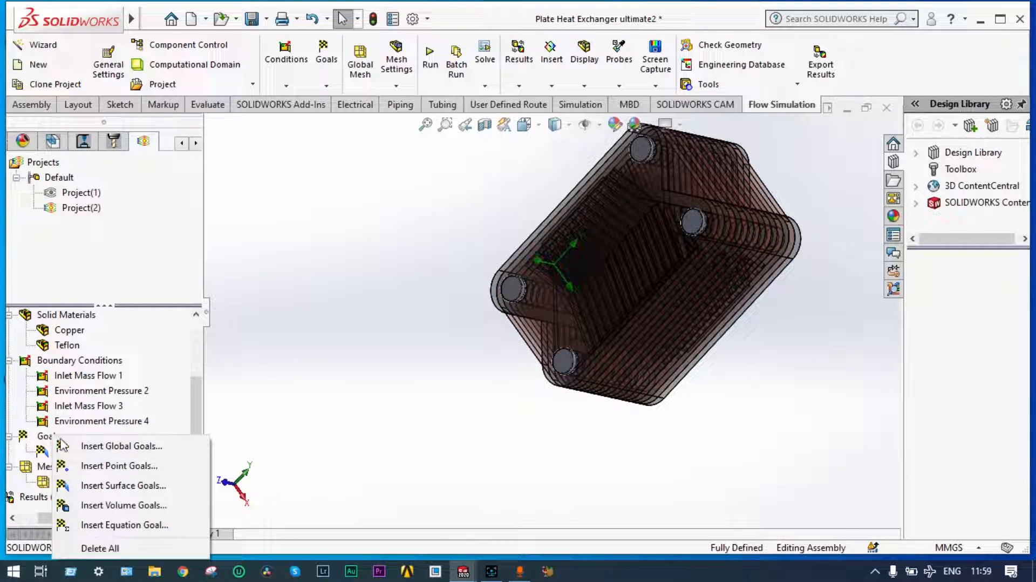
left_click(108, 486)
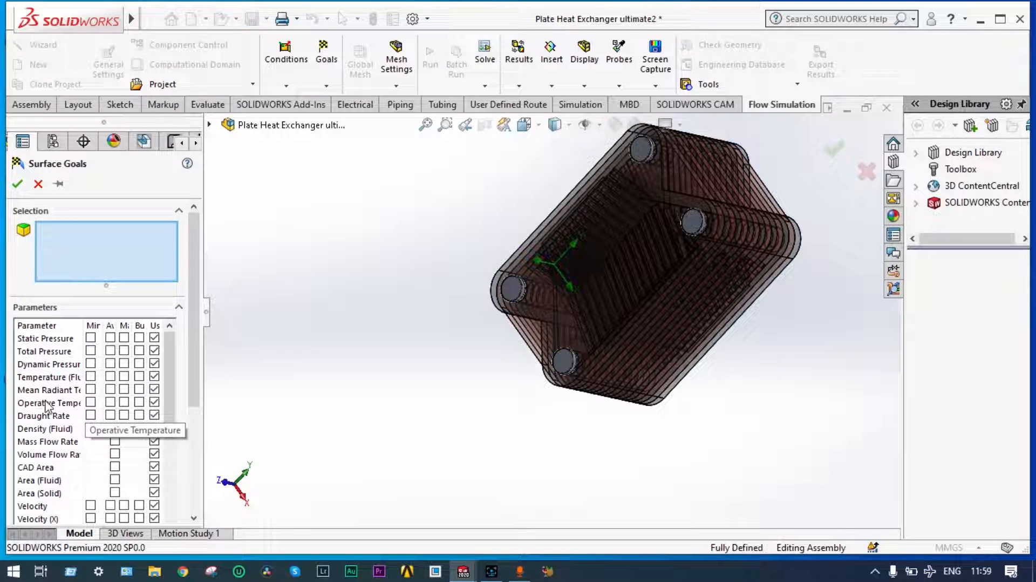
left_click(110, 377)
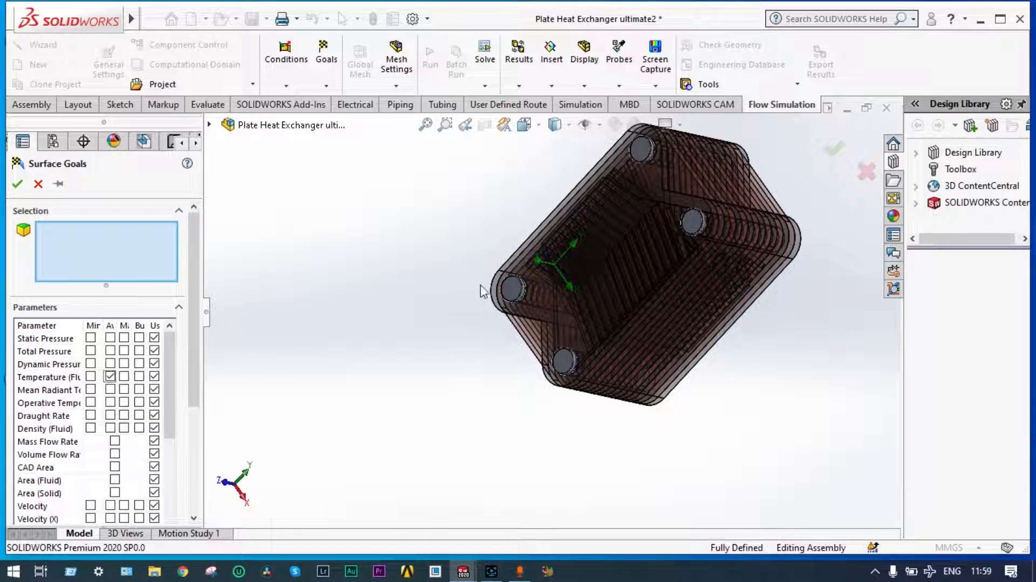
right_click(514, 293)
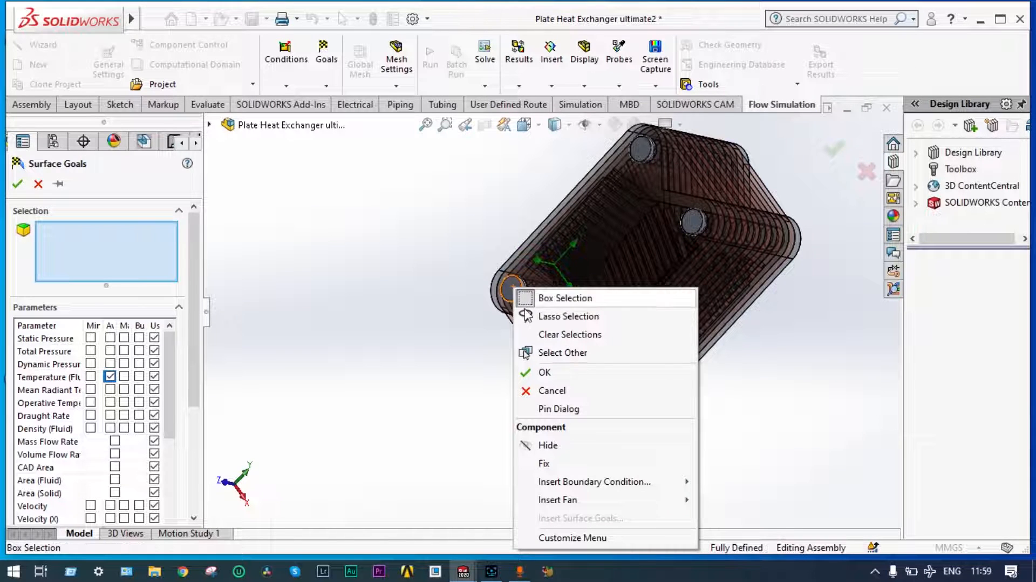
left_click(537, 354)
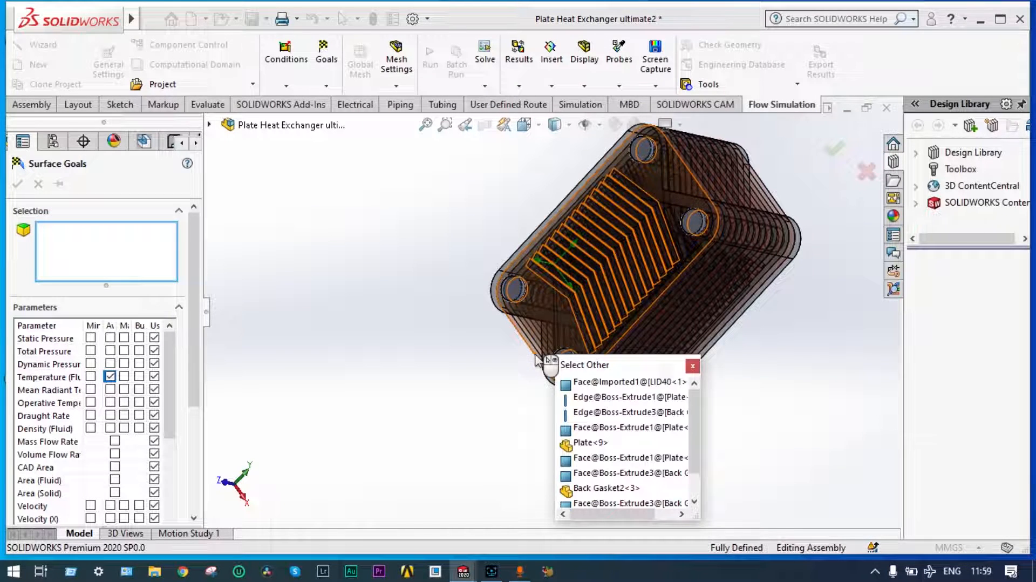
left_click(592, 385)
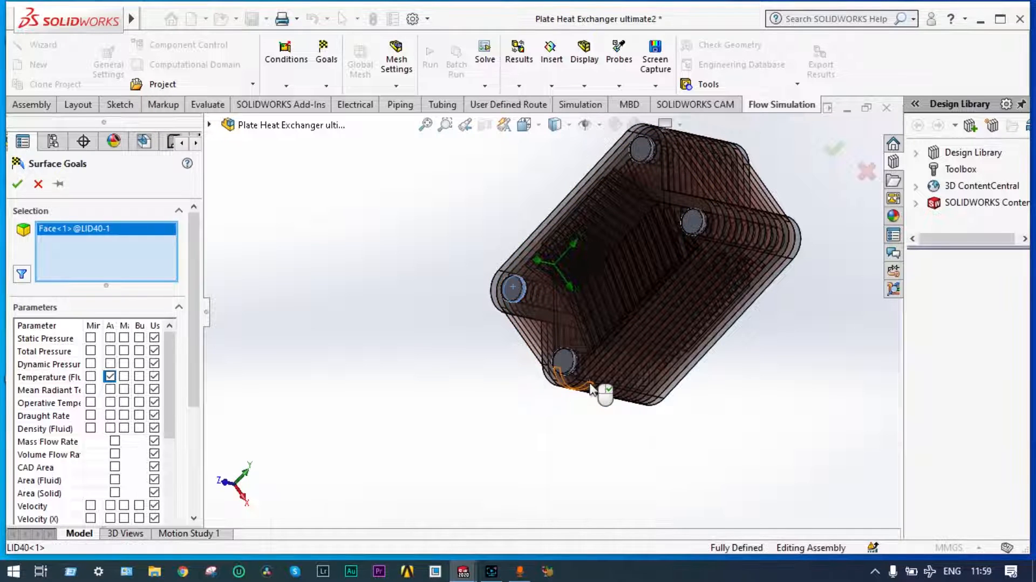
left_click(17, 183)
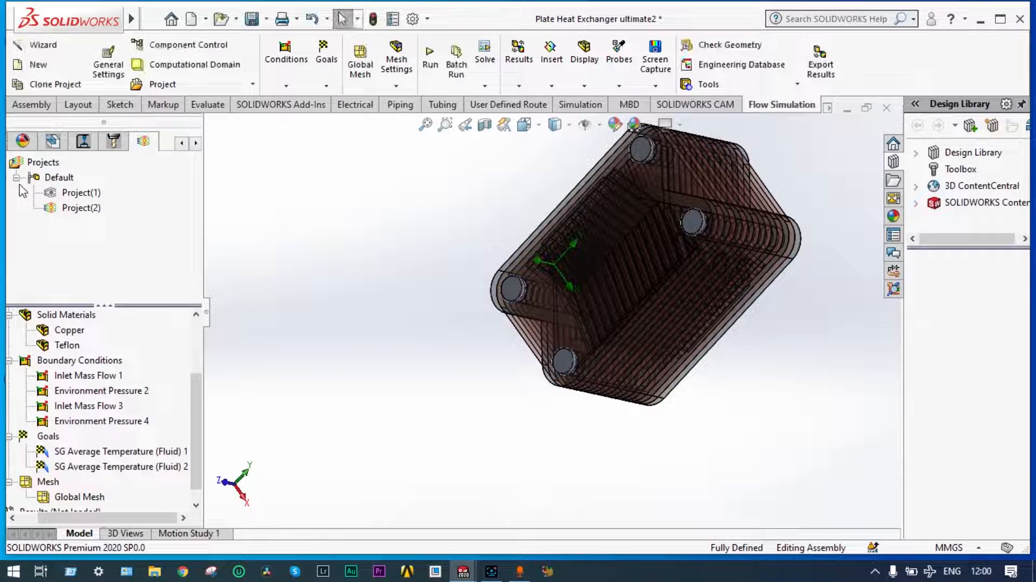
Insert an equation goal that subtracts SG Average Temperature (Fluid) 2 from SG Average Temperature (Fluid) 1, and accept it
mouse_move(195, 396)
left_mouse_down()
mouse_move(196, 374)
mouse_move(193, 403)
left_mouse_up()
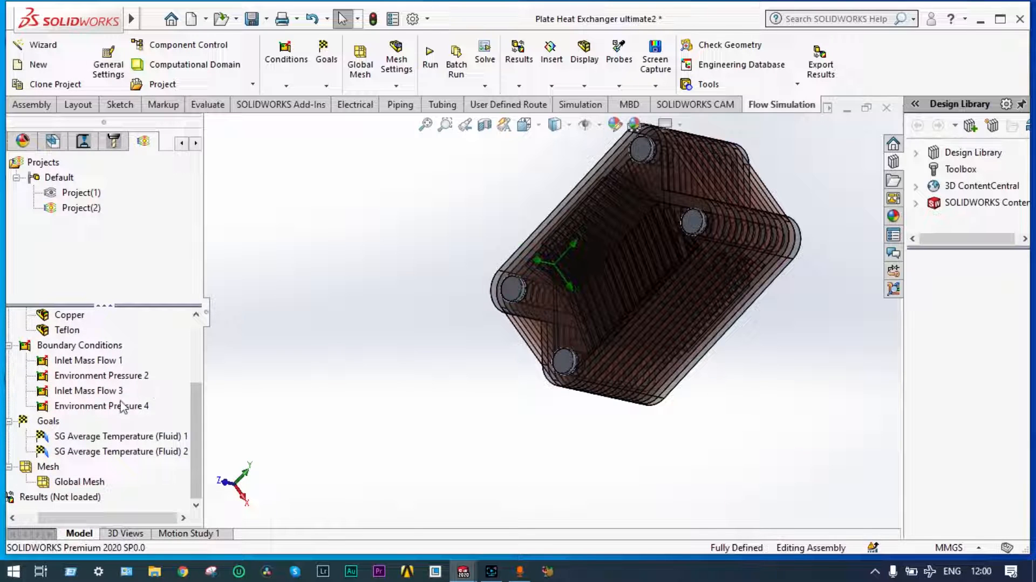
right_click(48, 422)
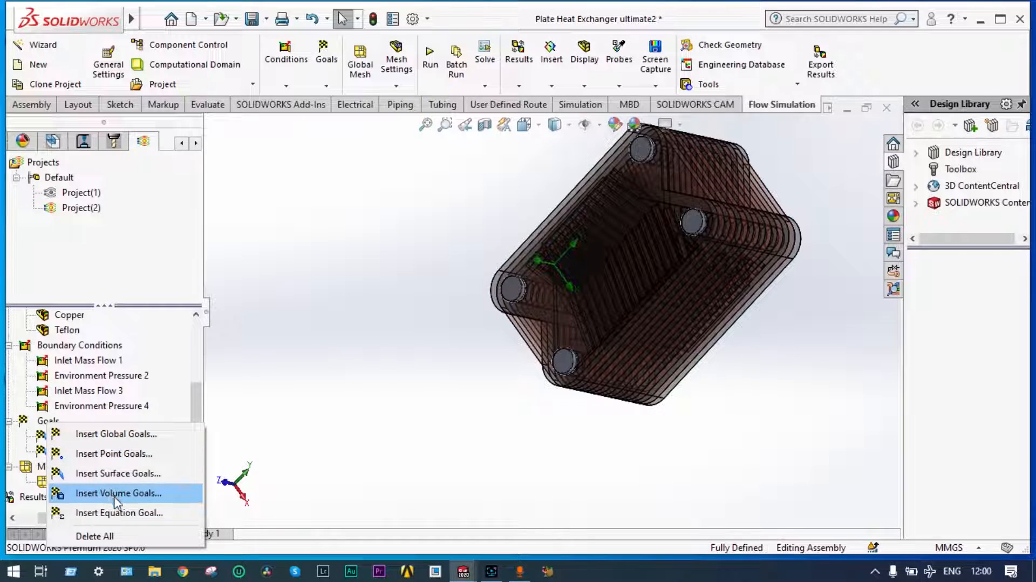
left_click(119, 512)
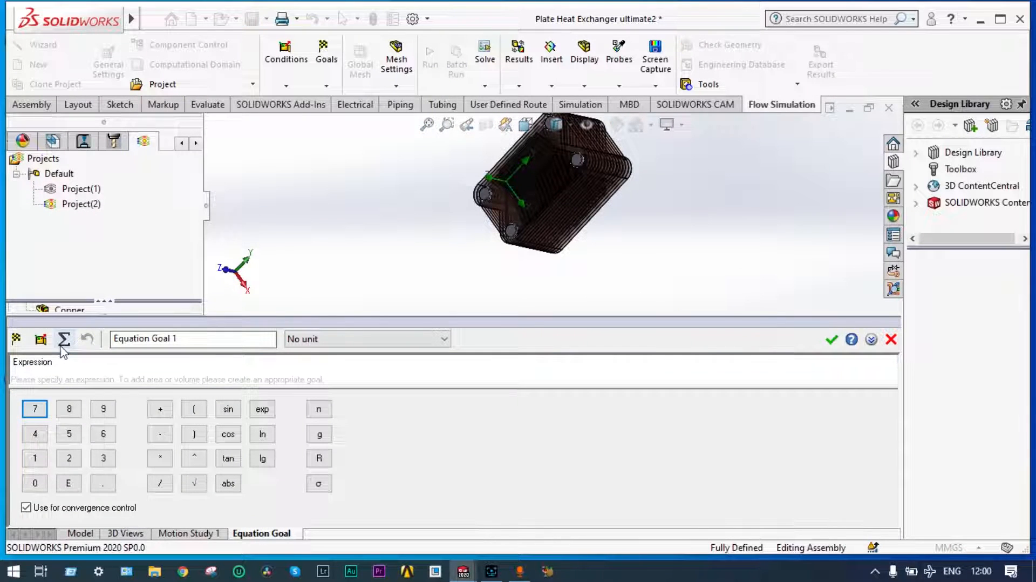
left_click(16, 340)
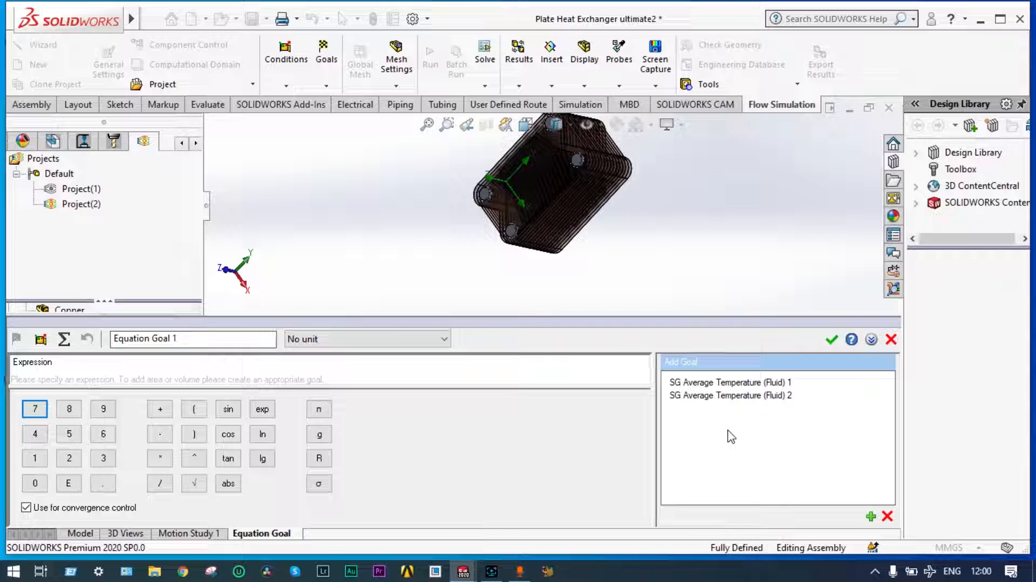
left_click(731, 382)
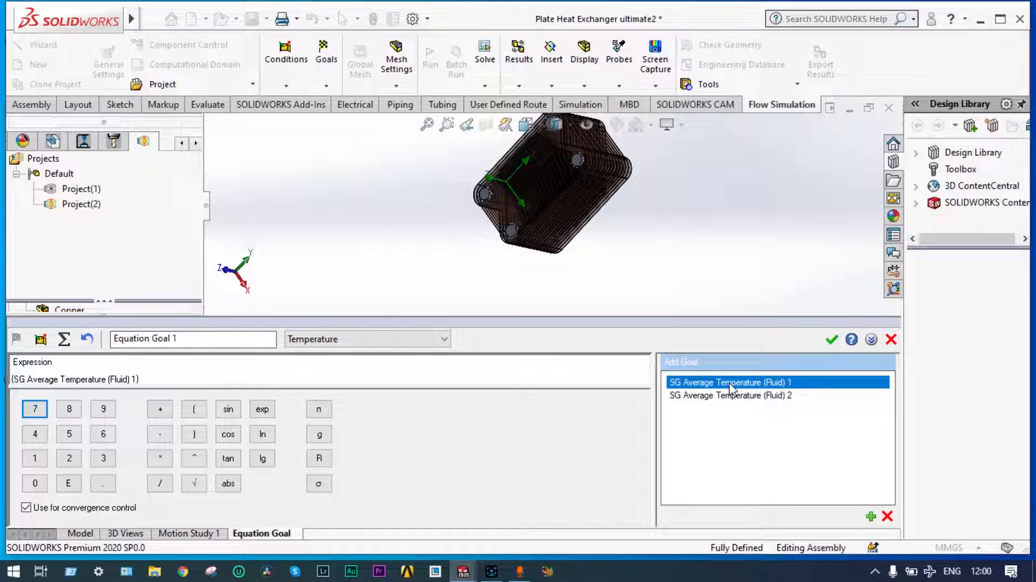
left_click(171, 433)
left_click(701, 397)
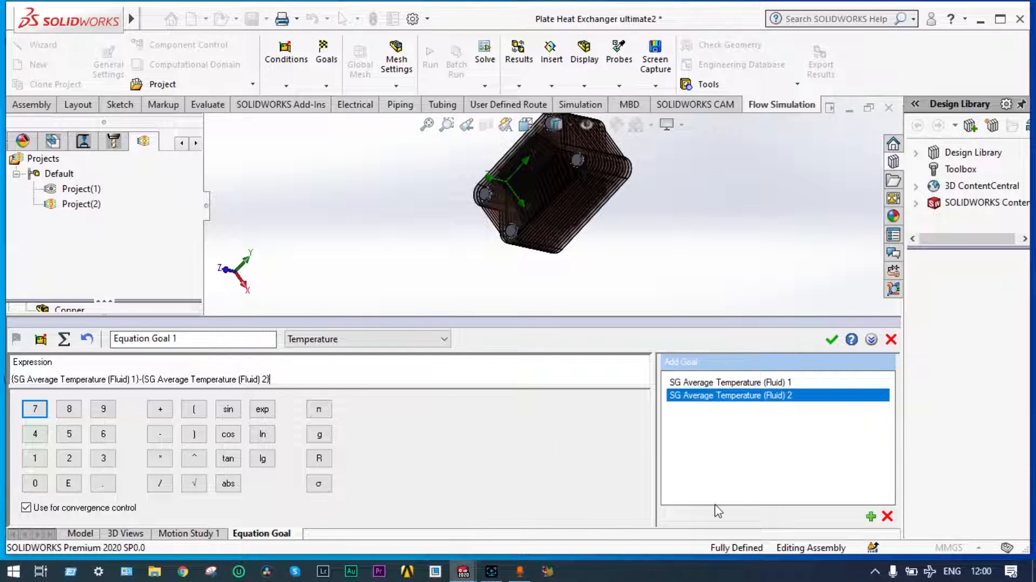
left_click(832, 339)
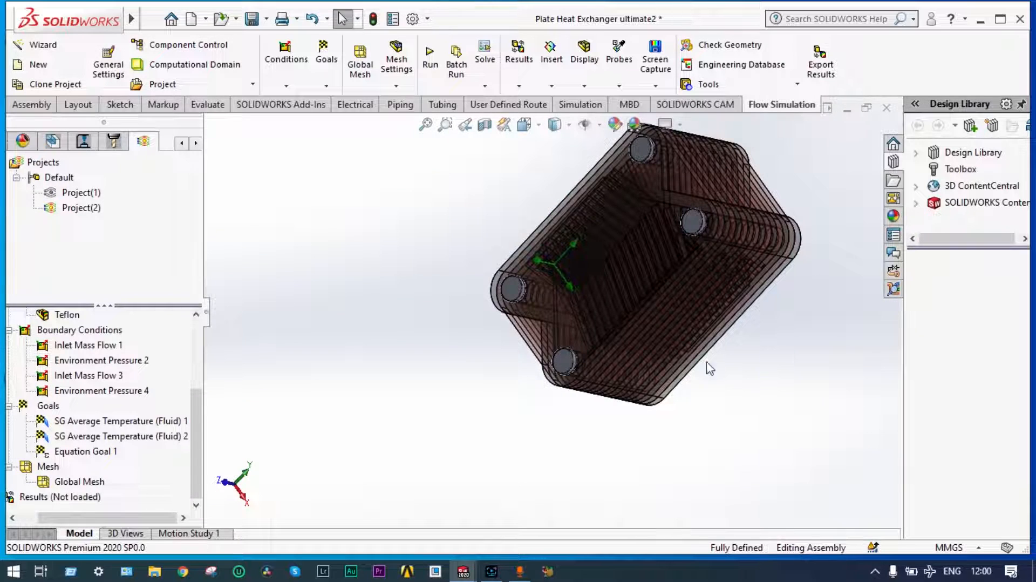
Run the project as a new calculation on this computer using all cores, with results loaded when it finishes
scroll(470, 334, "up", 2)
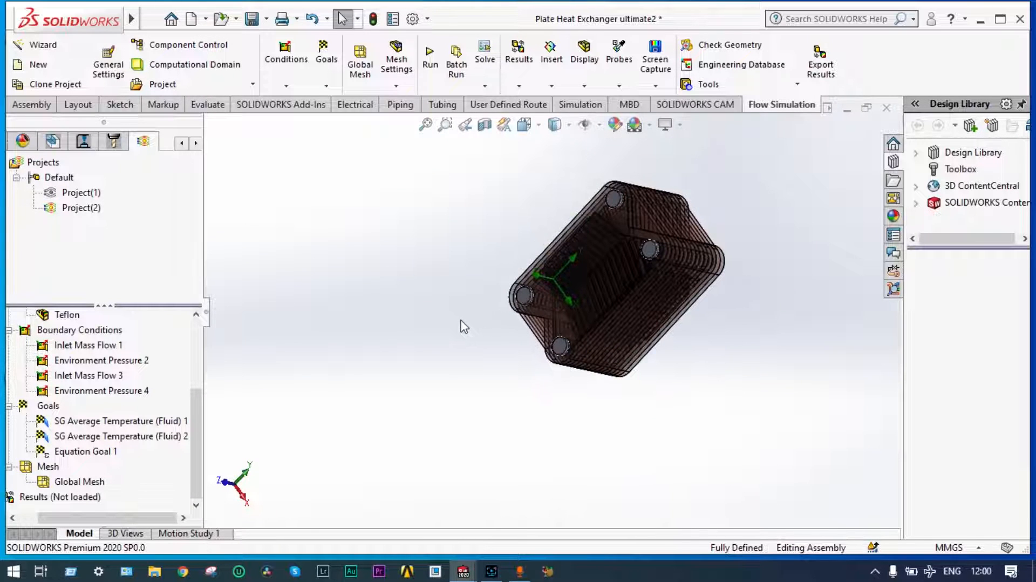
left_click(431, 59)
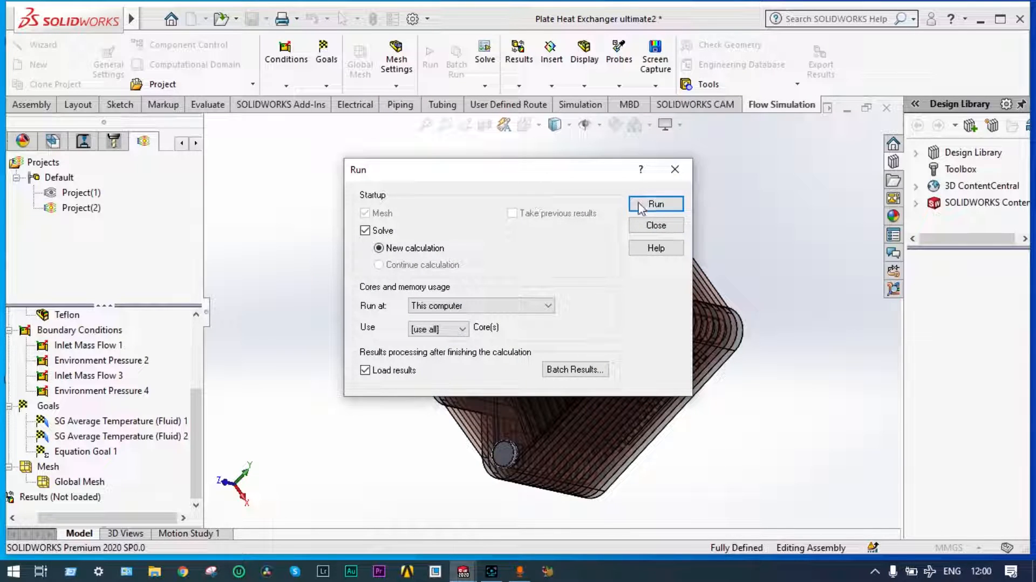
left_click(653, 204)
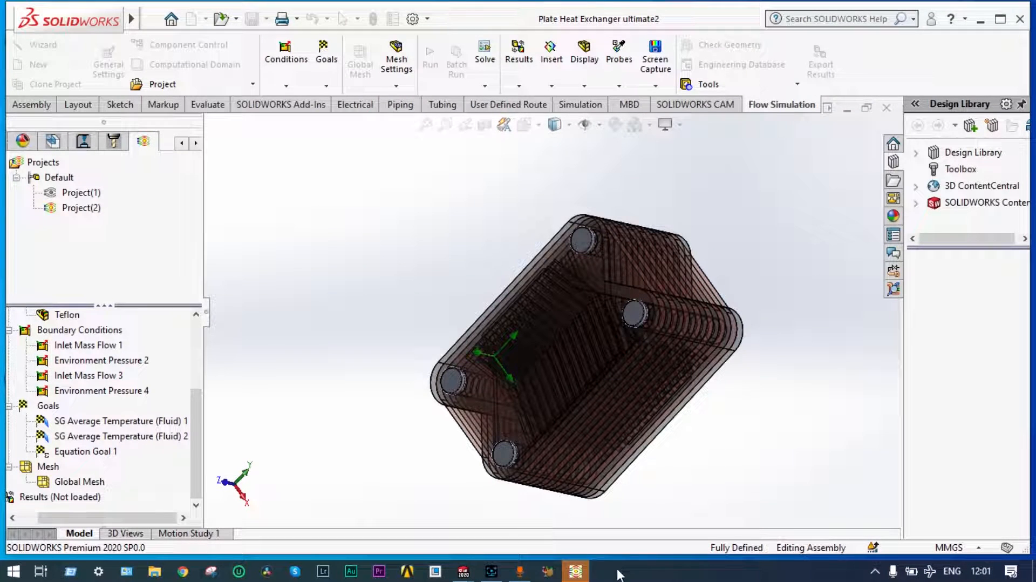
Bring up the solver window, add a goal plot containing all three goals, and enlarge the plot
left_click(576, 571)
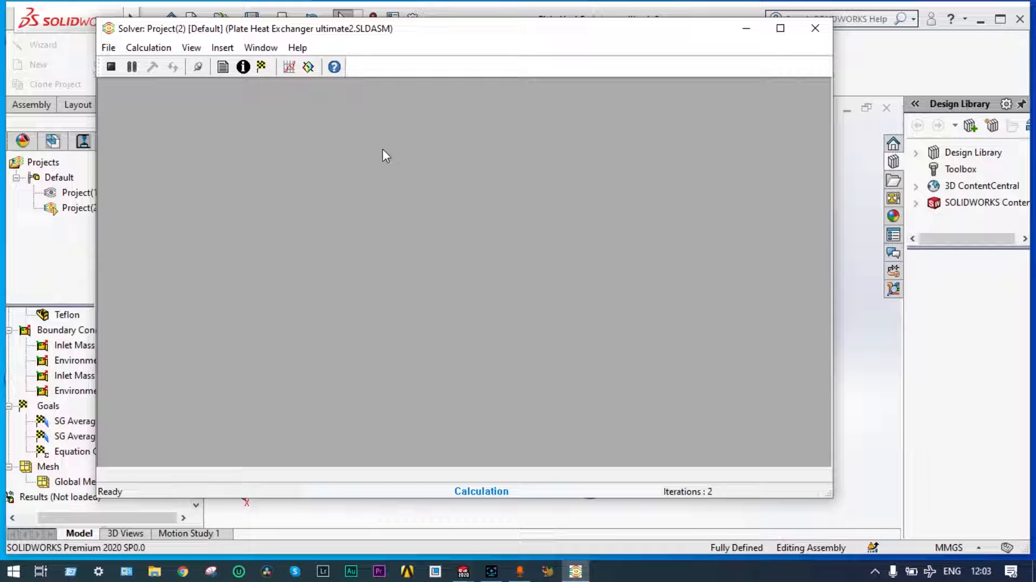
left_click(290, 68)
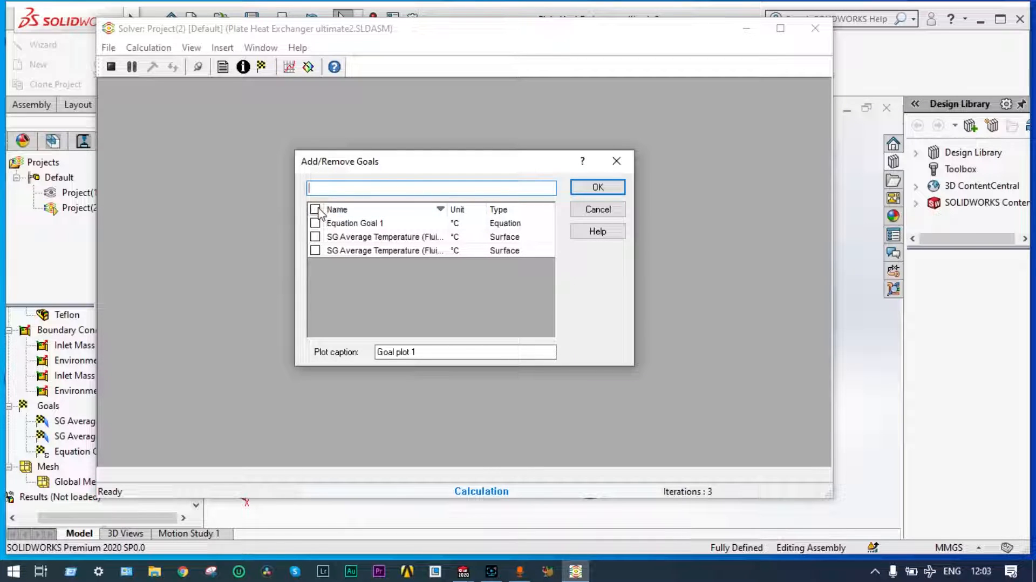
left_click(316, 209)
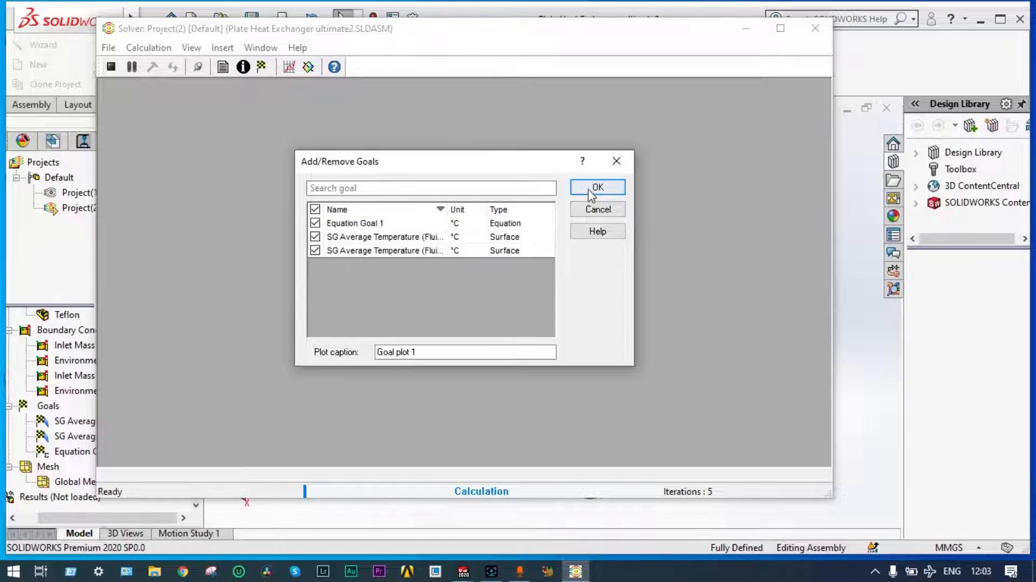
left_click(597, 187)
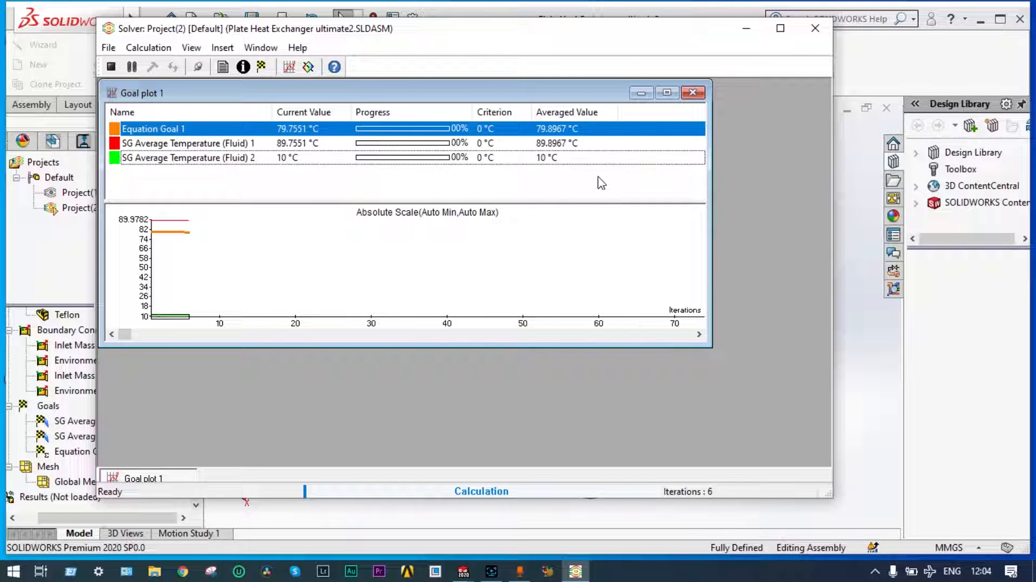
left_click_drag(532, 343, 533, 381)
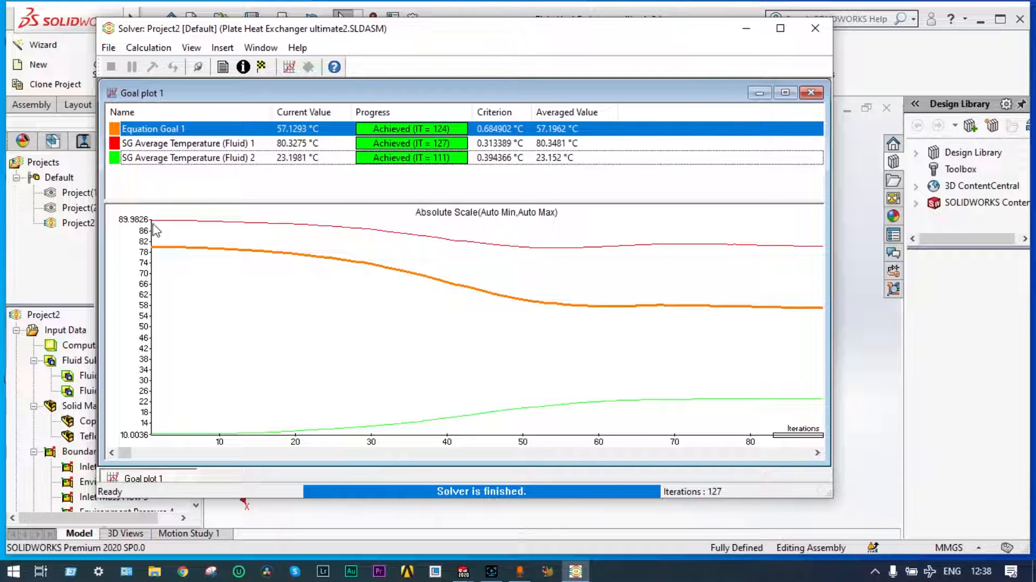
Examine the goal convergence curves across all iterations of the finished calculation, and close the goal plot and solver
left_click(817, 453)
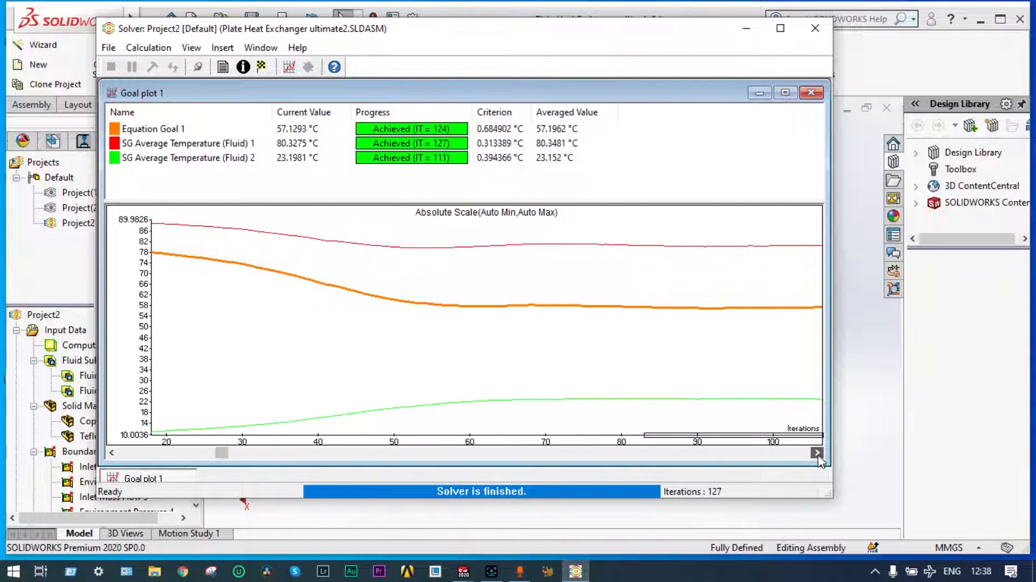
left_click(817, 454)
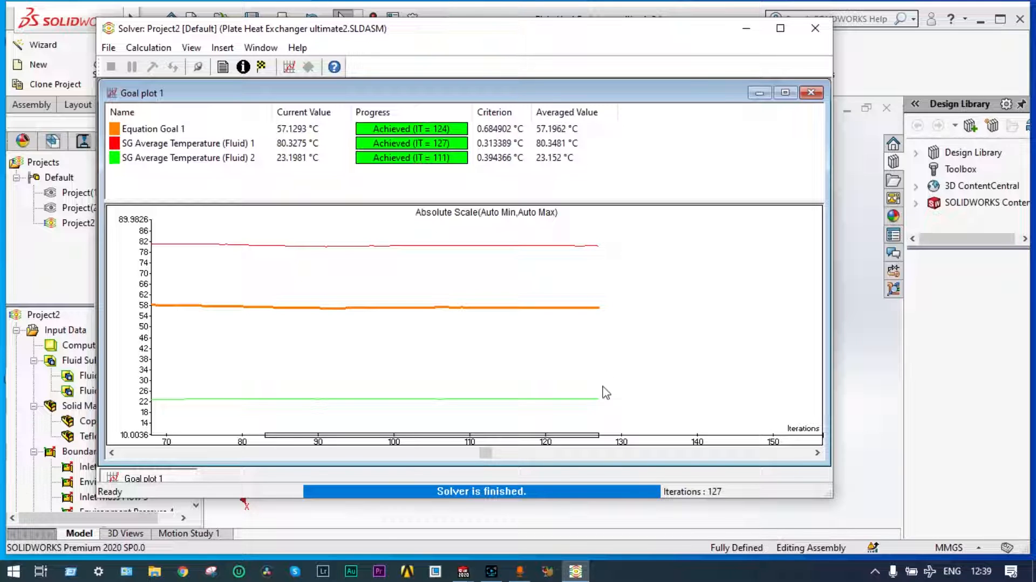
left_click_drag(492, 458, 110, 439)
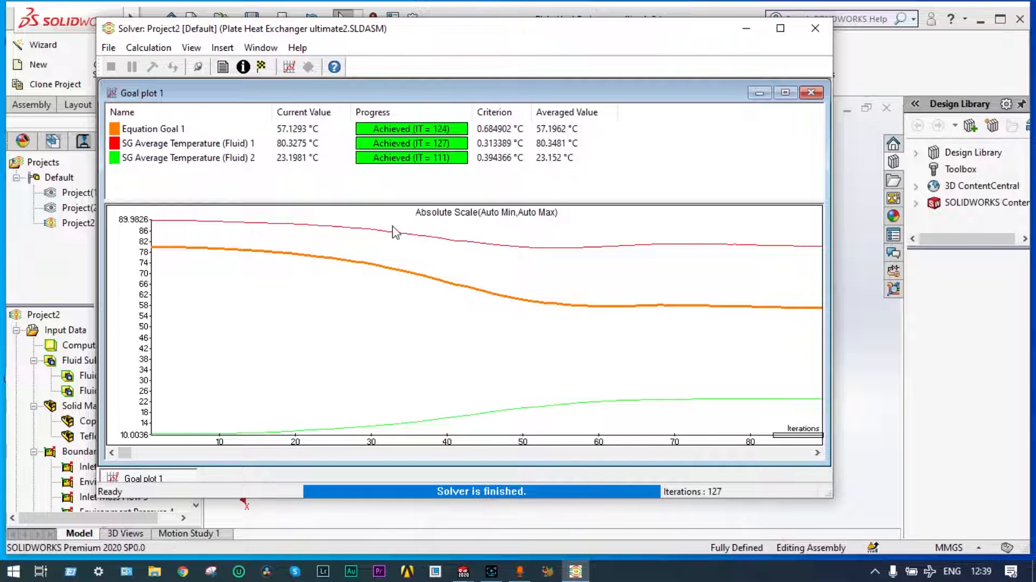
left_click(811, 94)
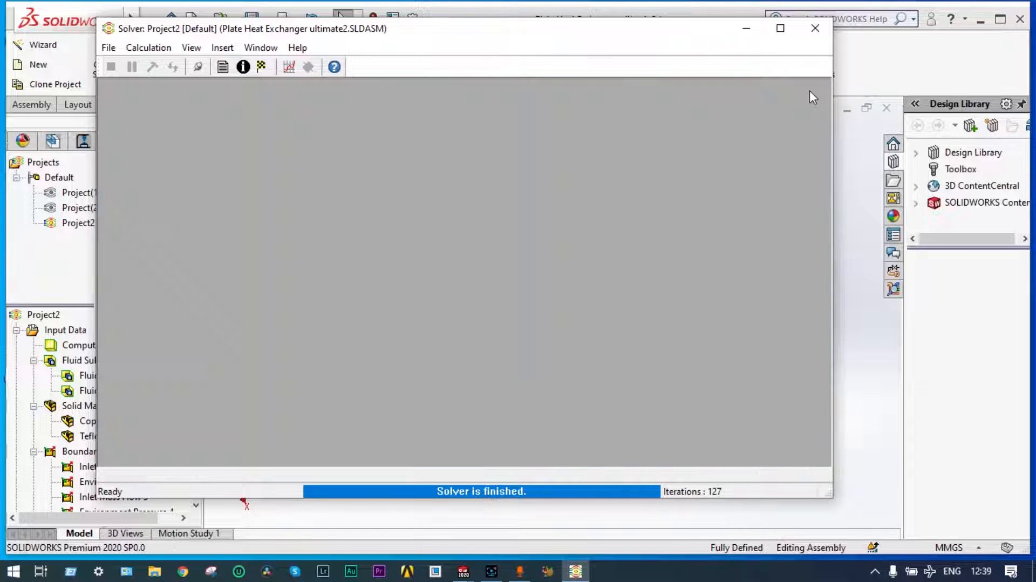
left_click(820, 30)
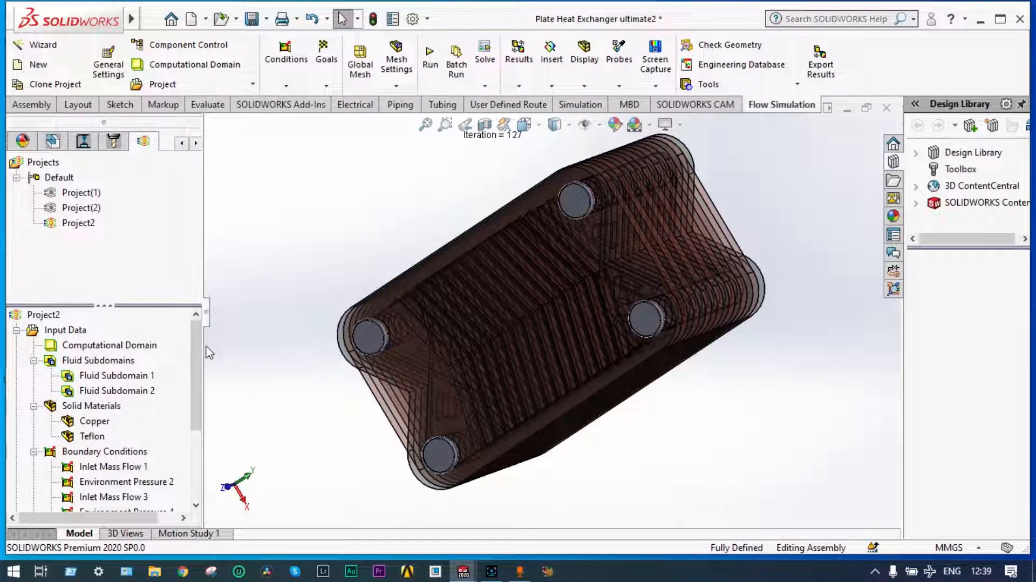
Insert a cut plot on the Front Plane showing Pressure contours and accept it
left_click_drag(196, 373, 196, 437)
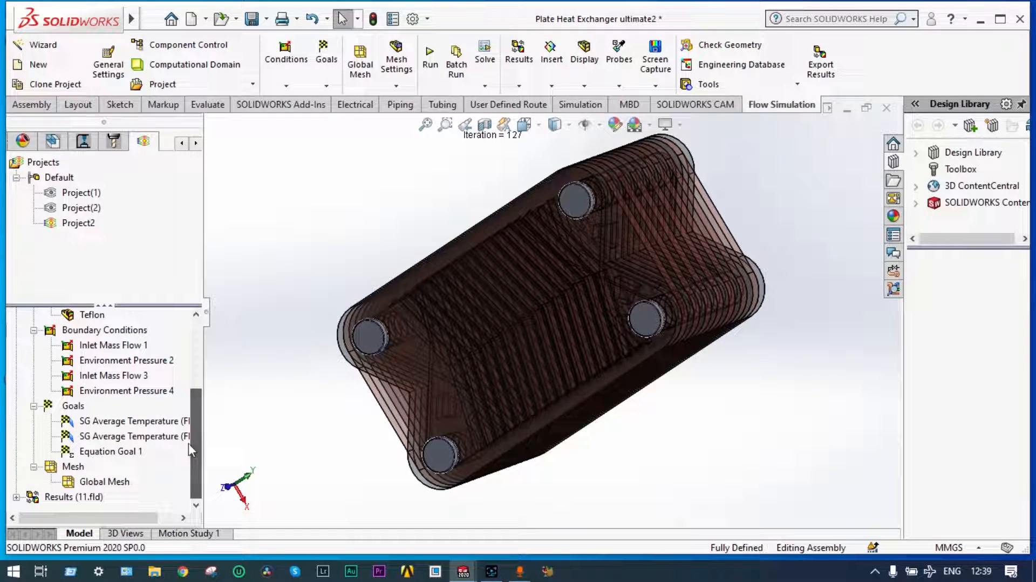
left_click(17, 497)
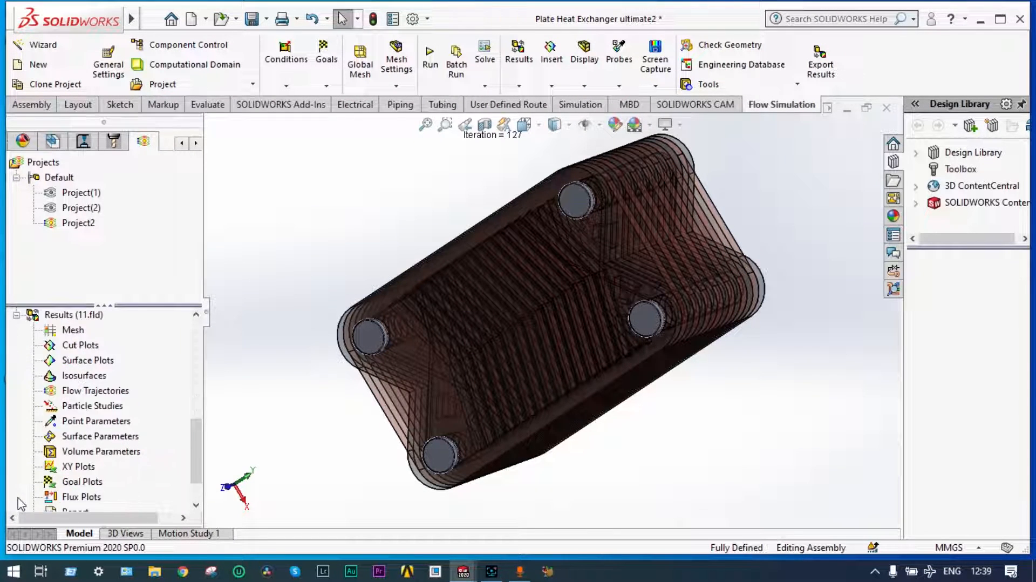
right_click(80, 345)
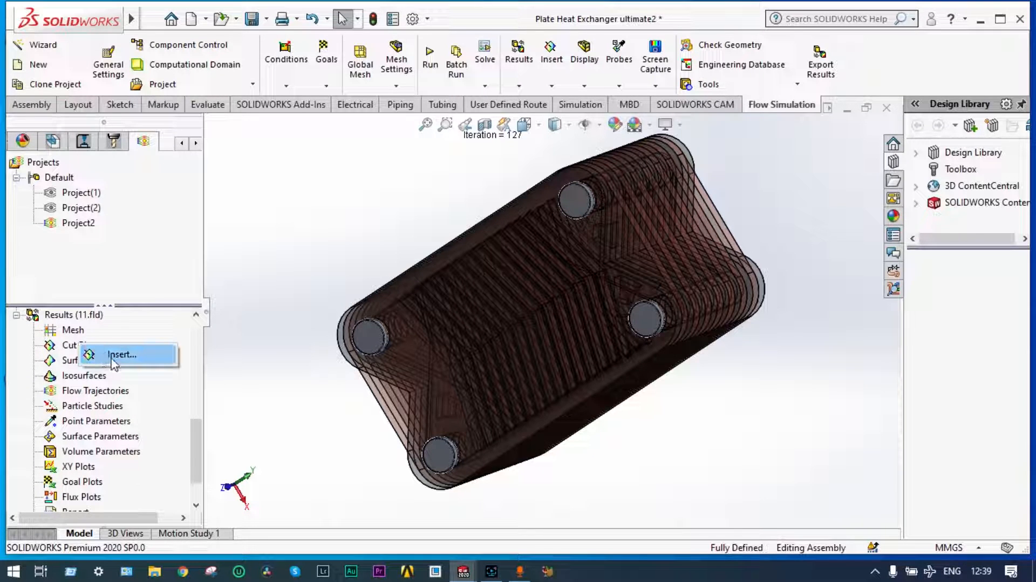
left_click(115, 355)
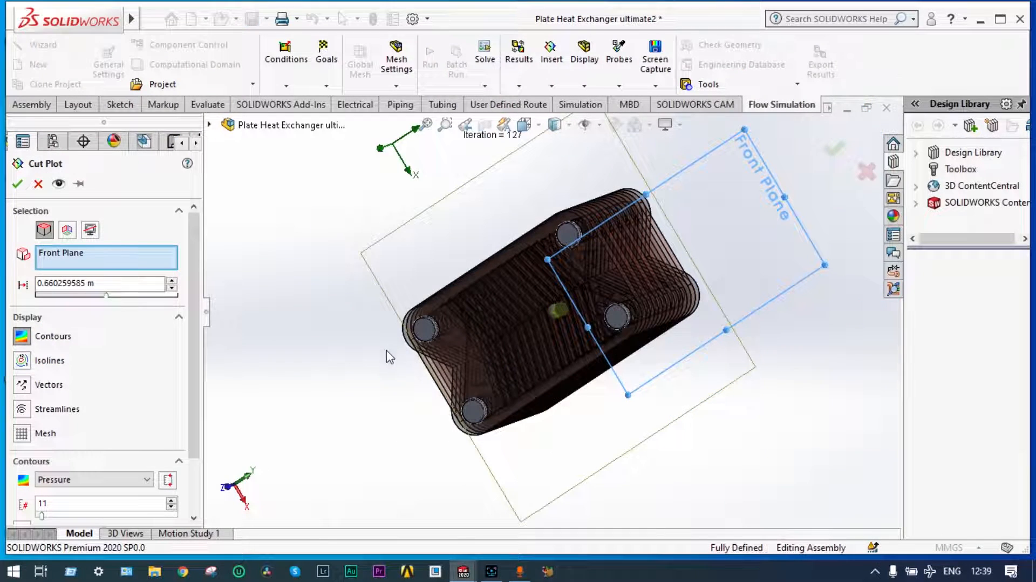
middle_click_drag(387, 385, 333, 375)
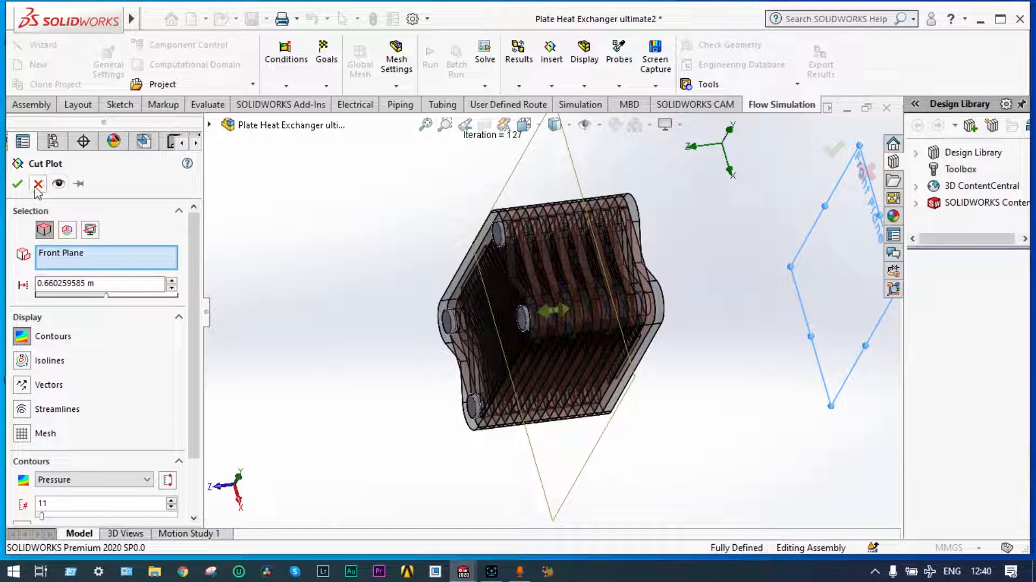
left_click(18, 185)
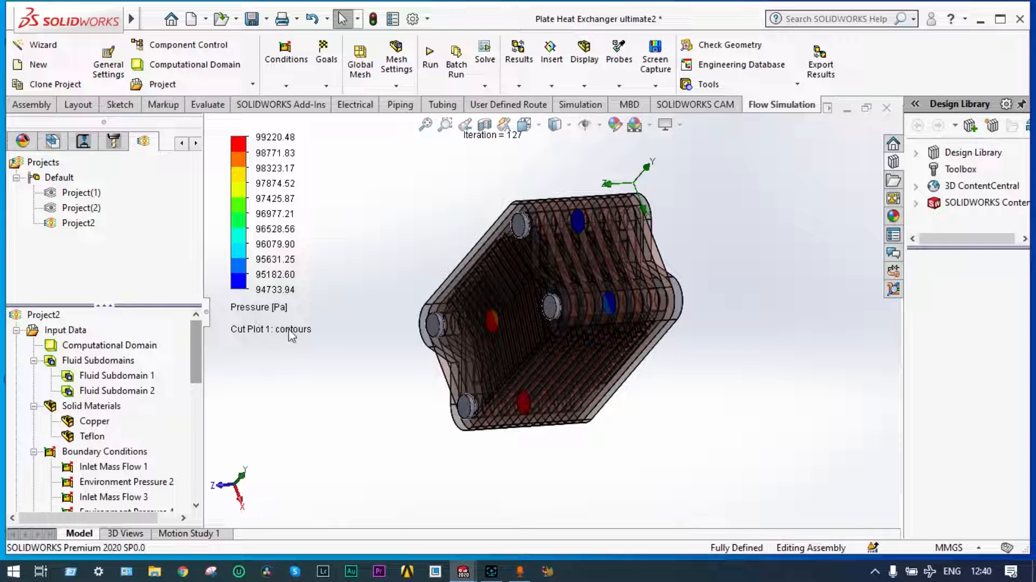
Change the contour parameter of Cut Plot 1 to Temperature (Fluid) and accept it
left_click_drag(193, 347, 202, 426)
left_click(103, 436)
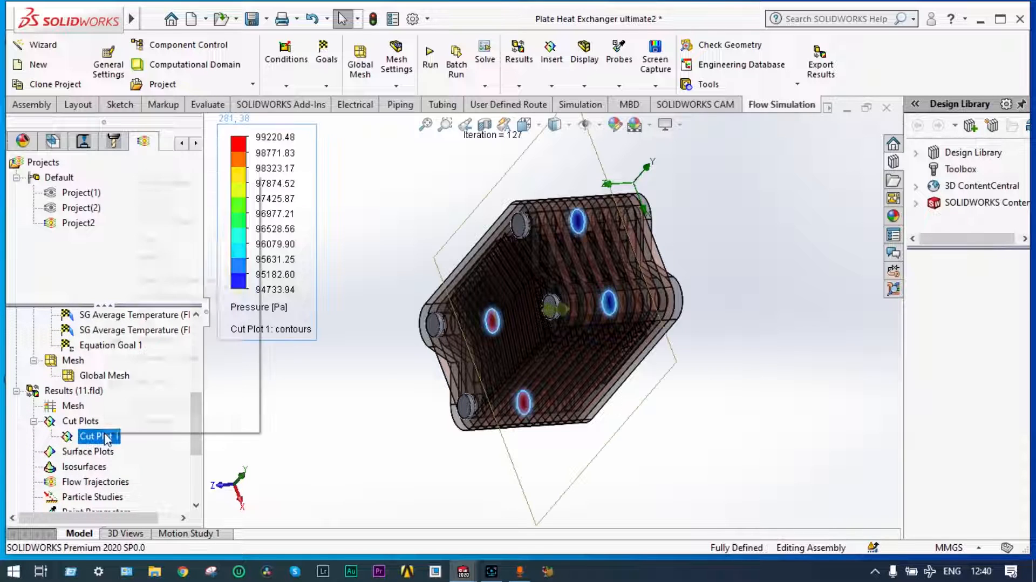
right_click(106, 437)
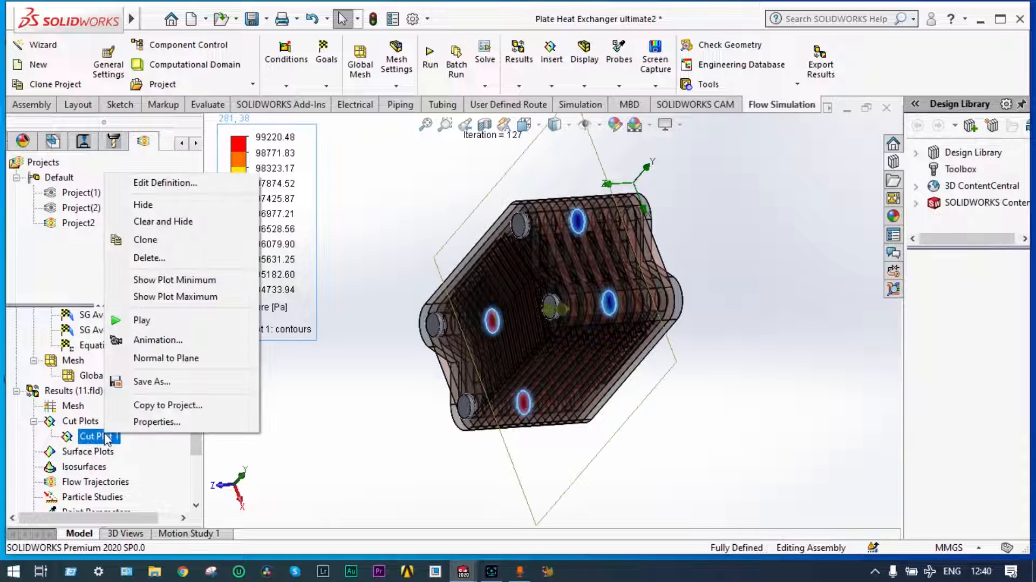
left_click(174, 183)
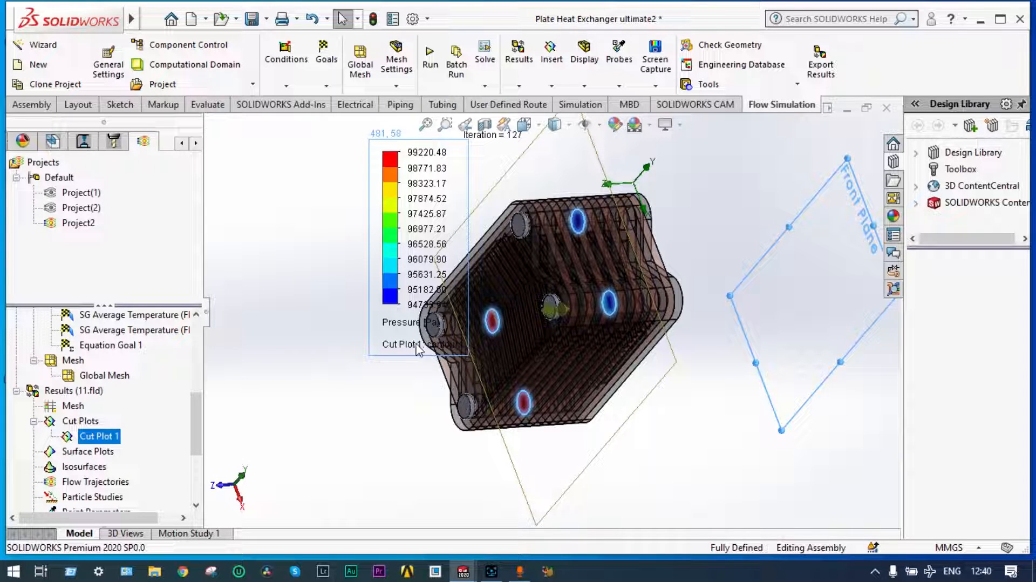
left_click(148, 479)
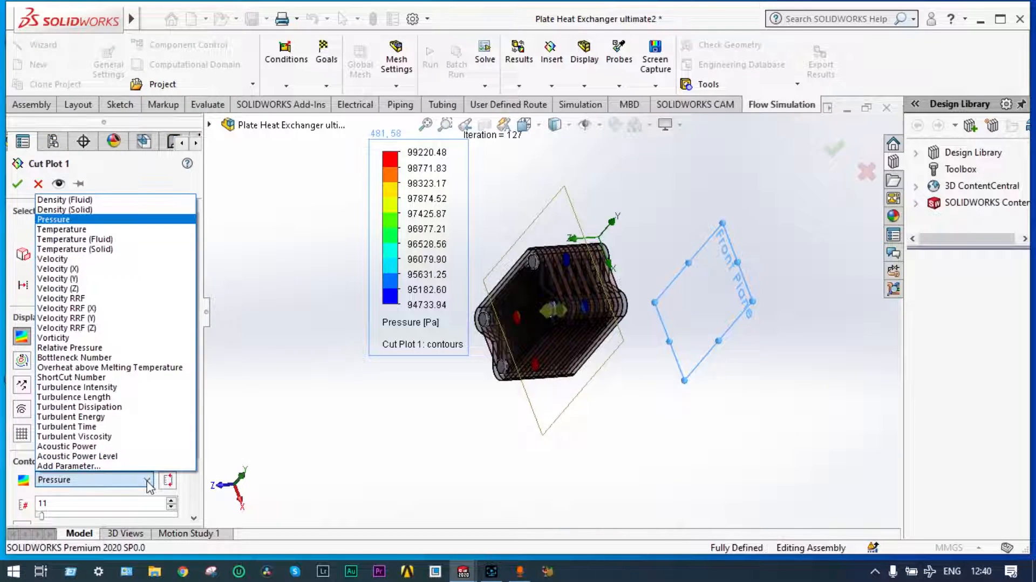
left_click(75, 240)
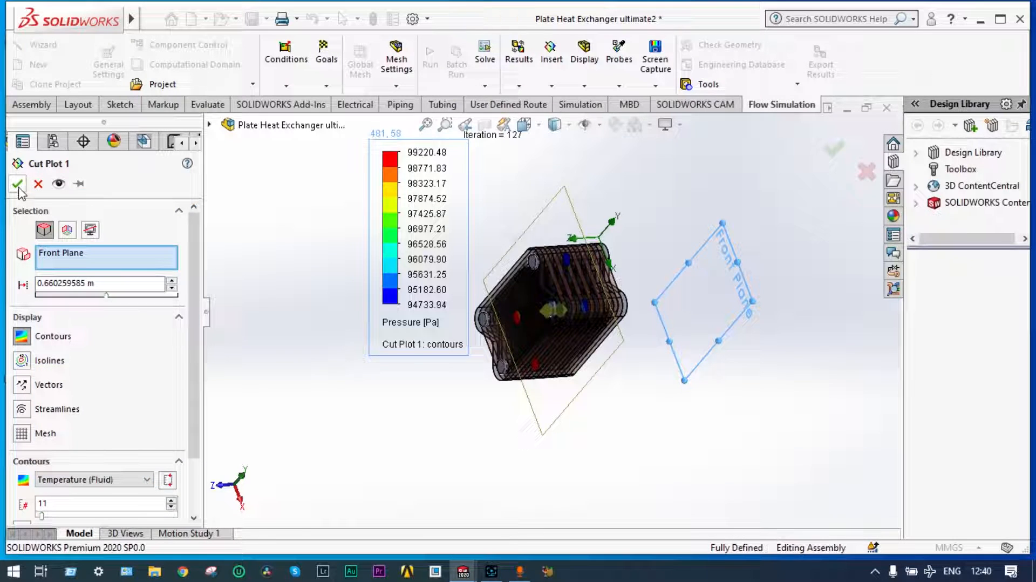
left_click(17, 184)
left_click(362, 406)
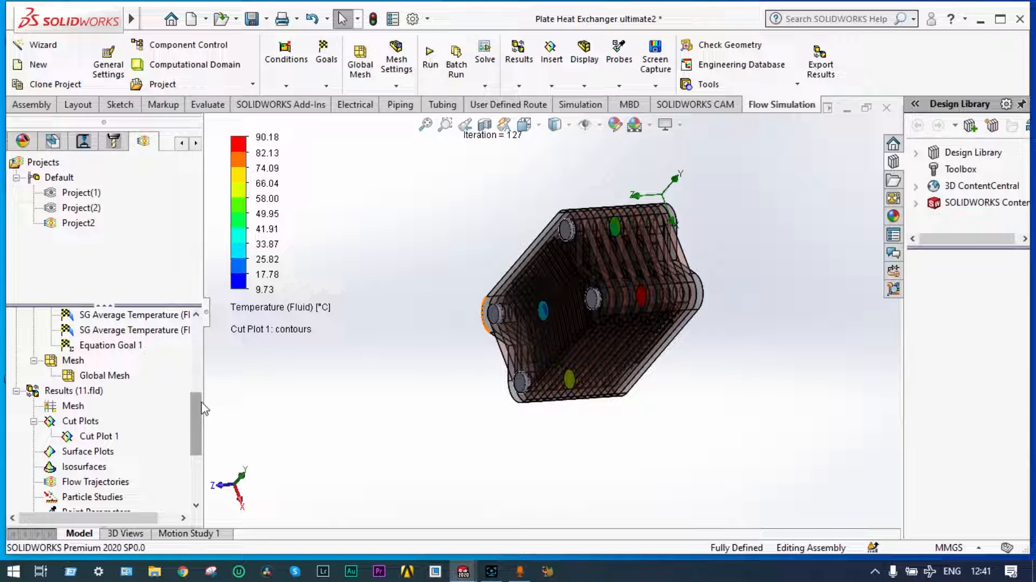
Clear and hide Cut Plot 1, and play it to examine the fluid temperature through the depth of the exchanger
right_click(111, 438)
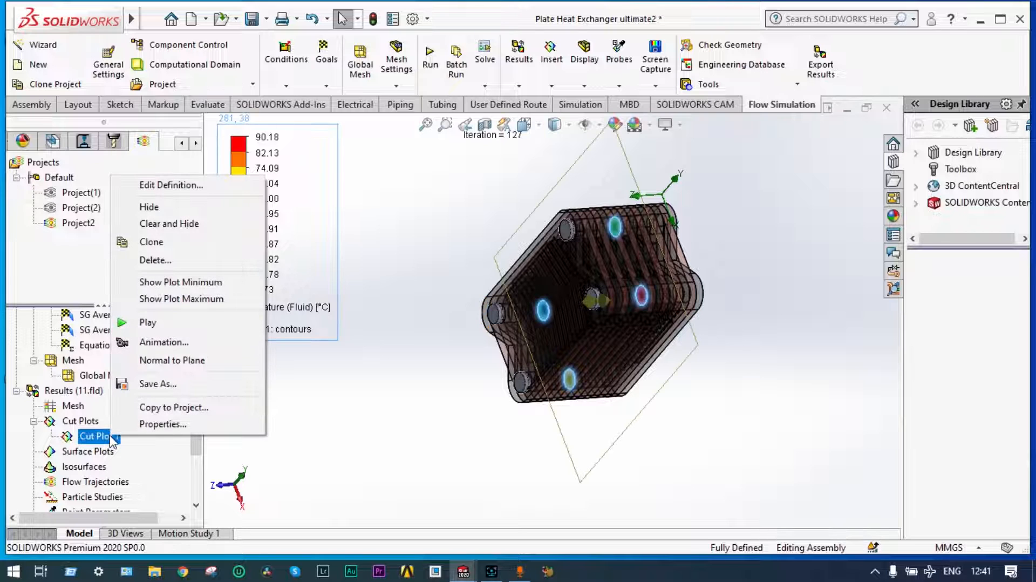
left_click(207, 224)
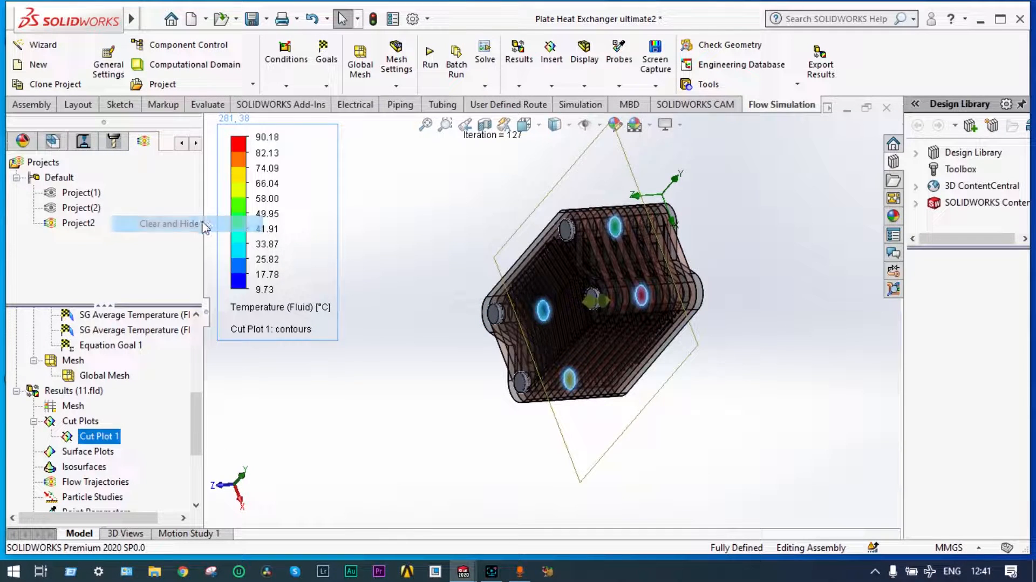
right_click(112, 438)
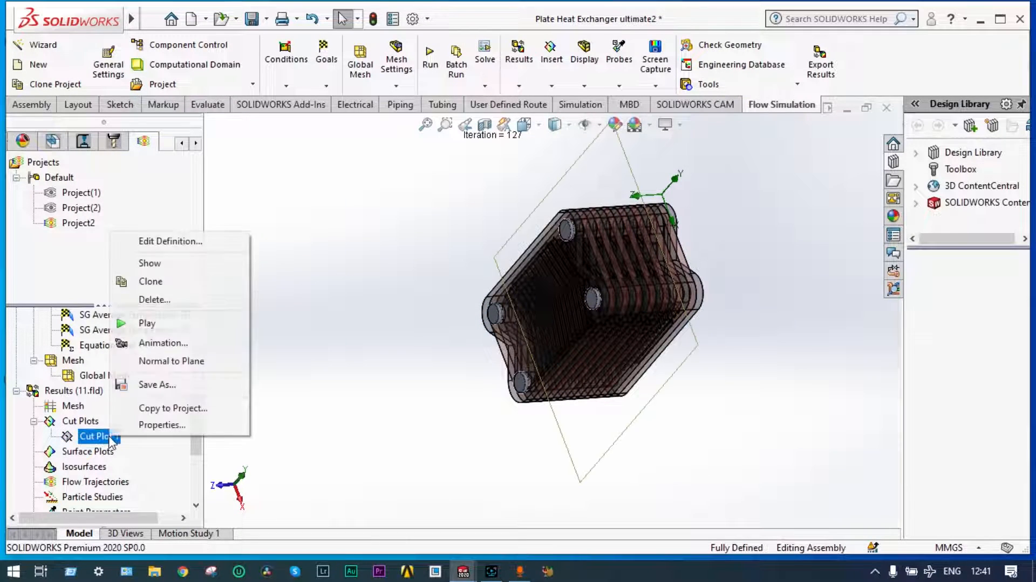
left_click(147, 323)
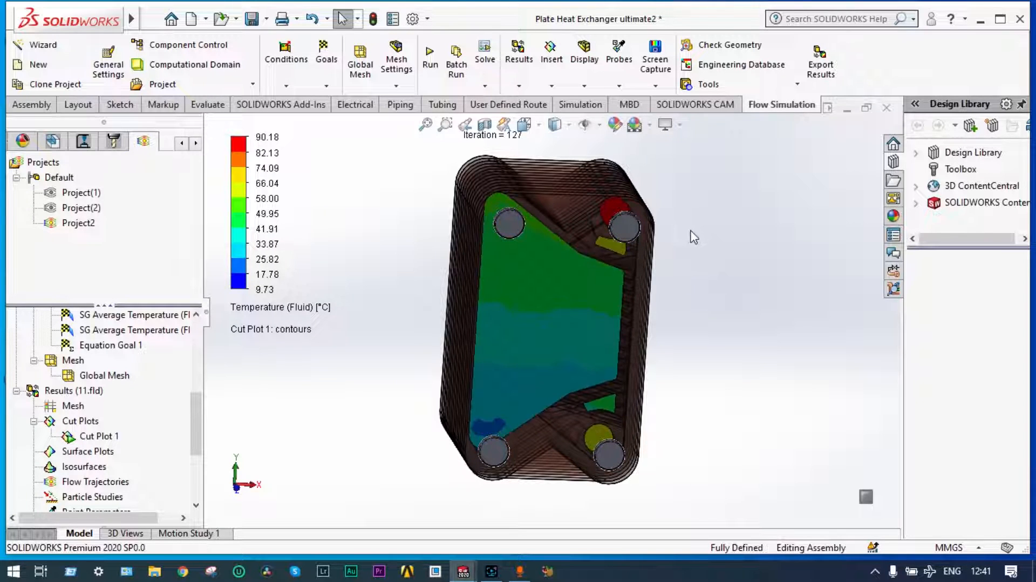
middle_click_drag(689, 236, 616, 248)
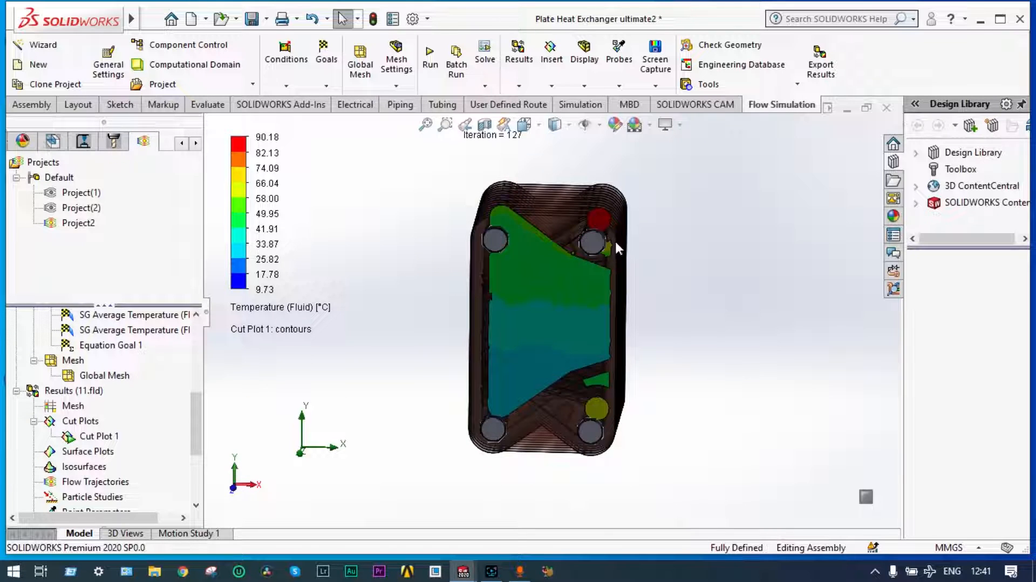
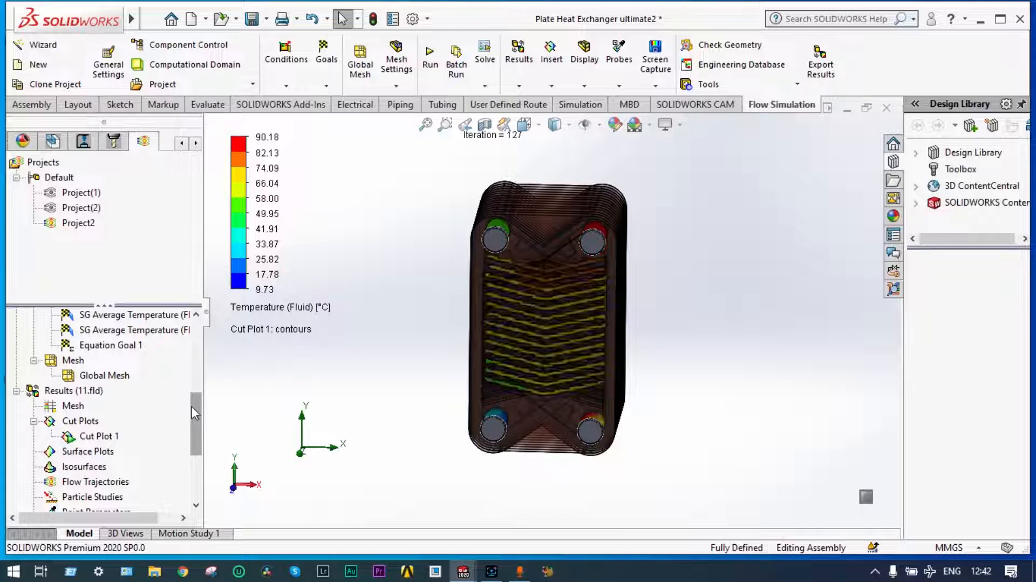
Clear and hide the playing Cut Plot 1, and redefine its section plane as the assembly's Right Plane
right_click(102, 435)
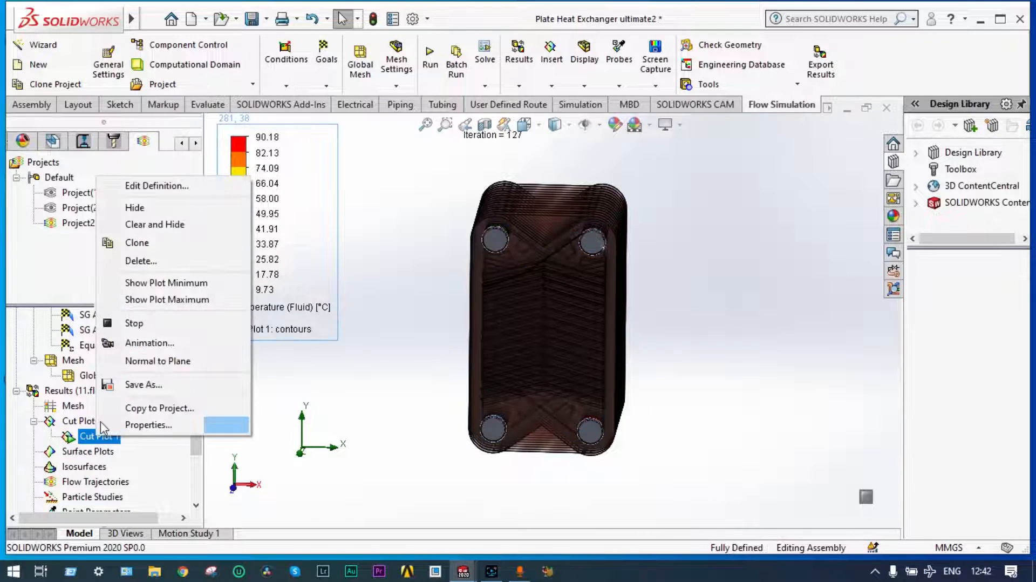
left_click(161, 226)
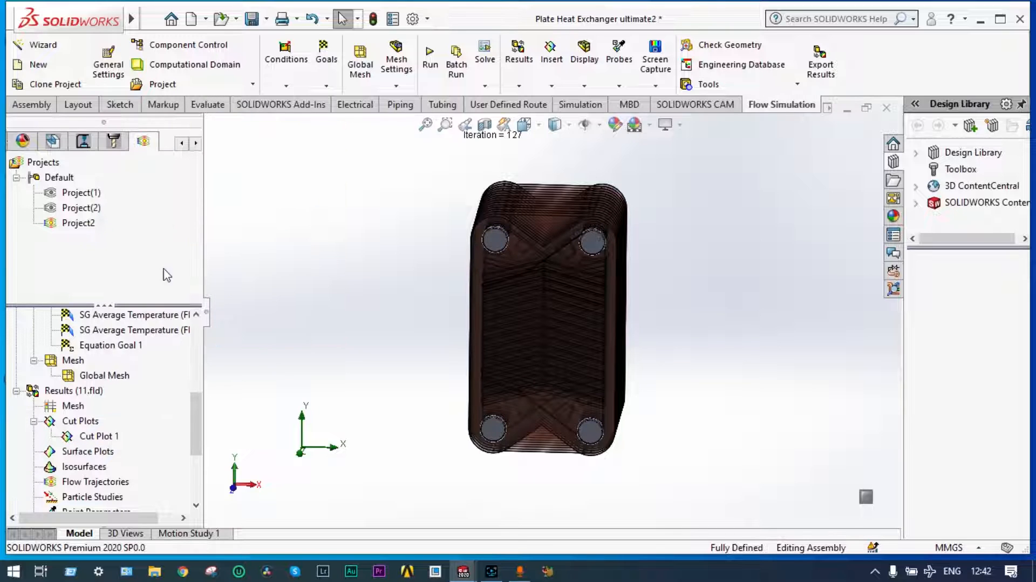
right_click(113, 437)
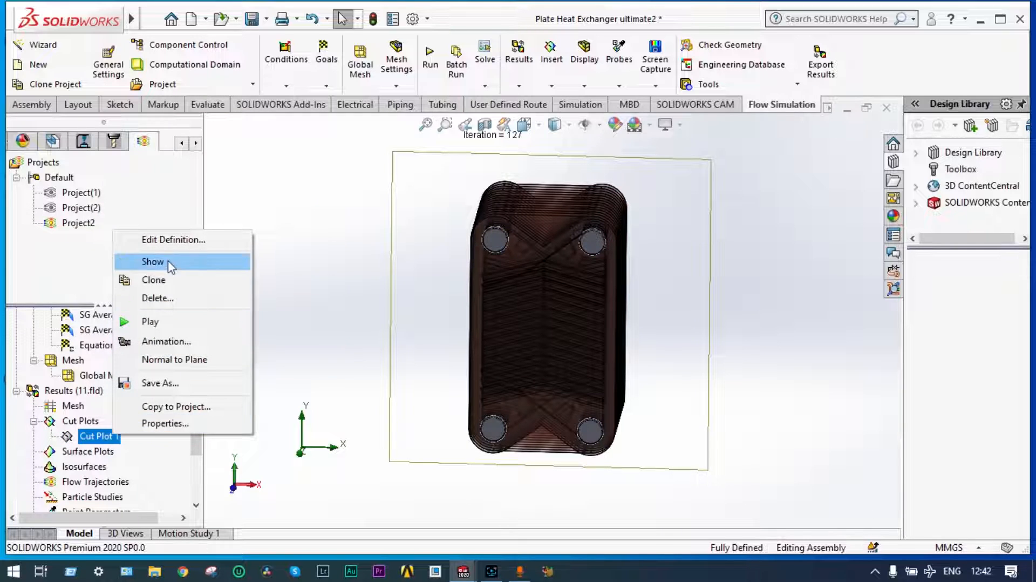
left_click(178, 242)
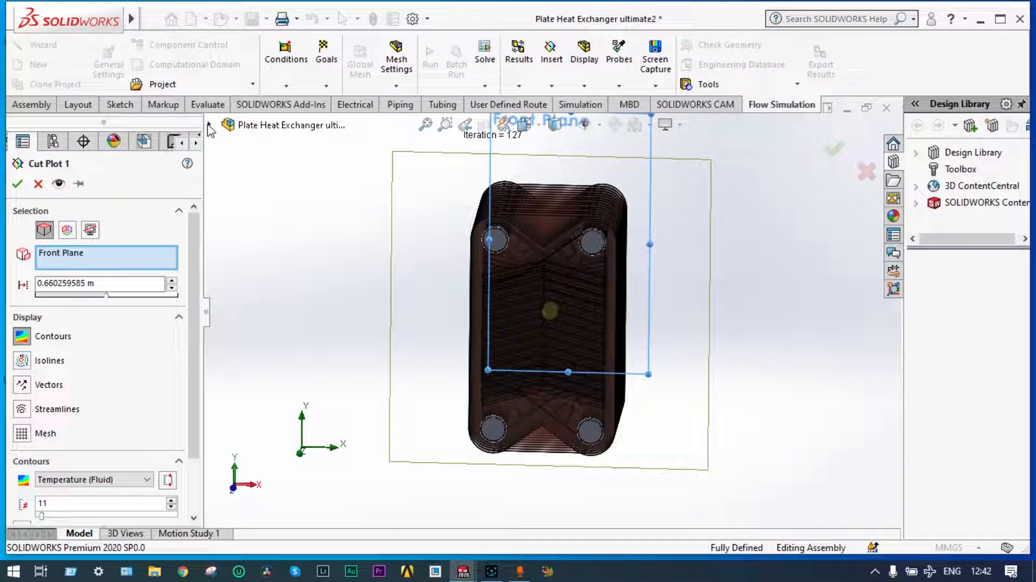
left_click(209, 126)
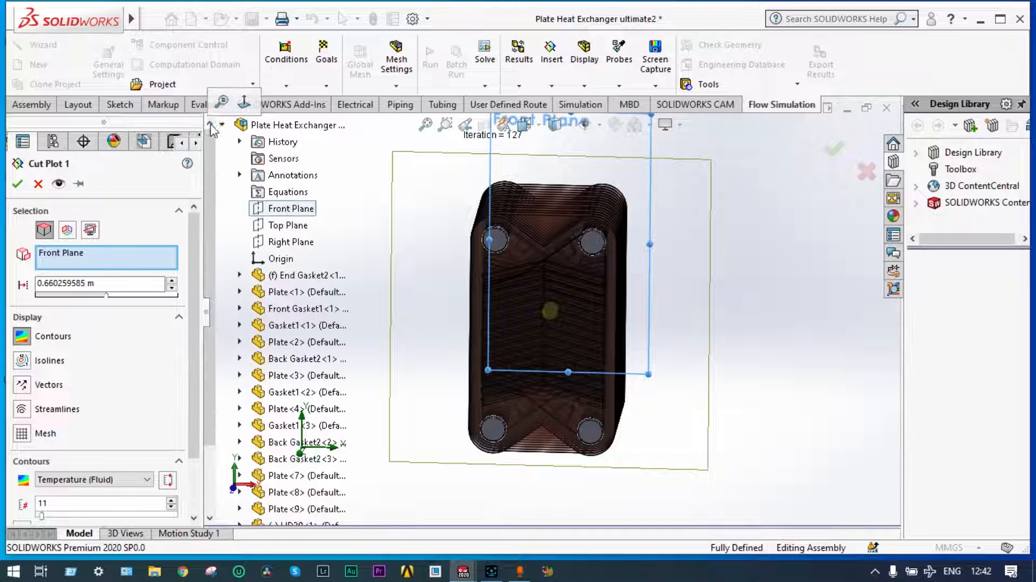
left_click(294, 242)
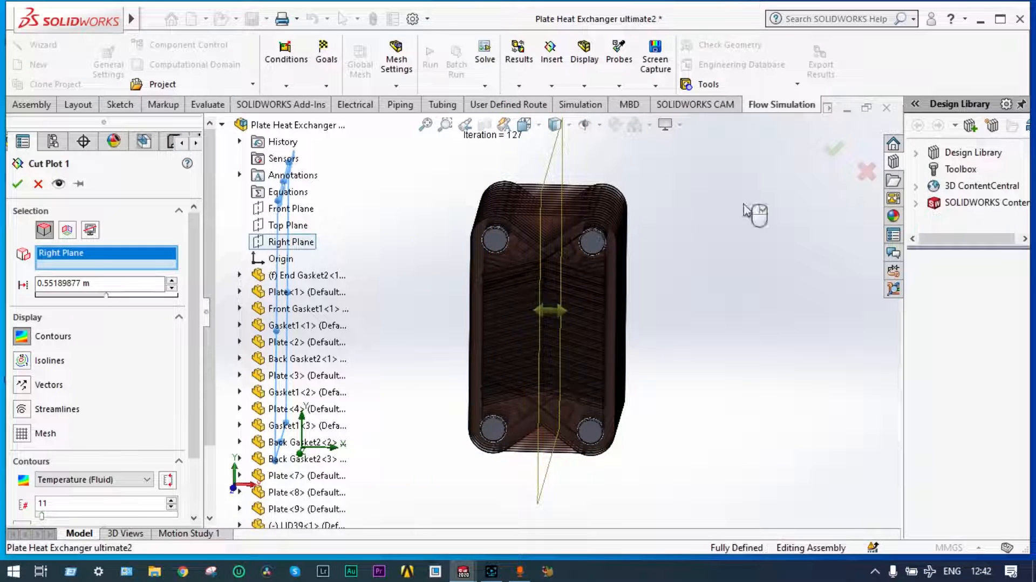
left_click(834, 155)
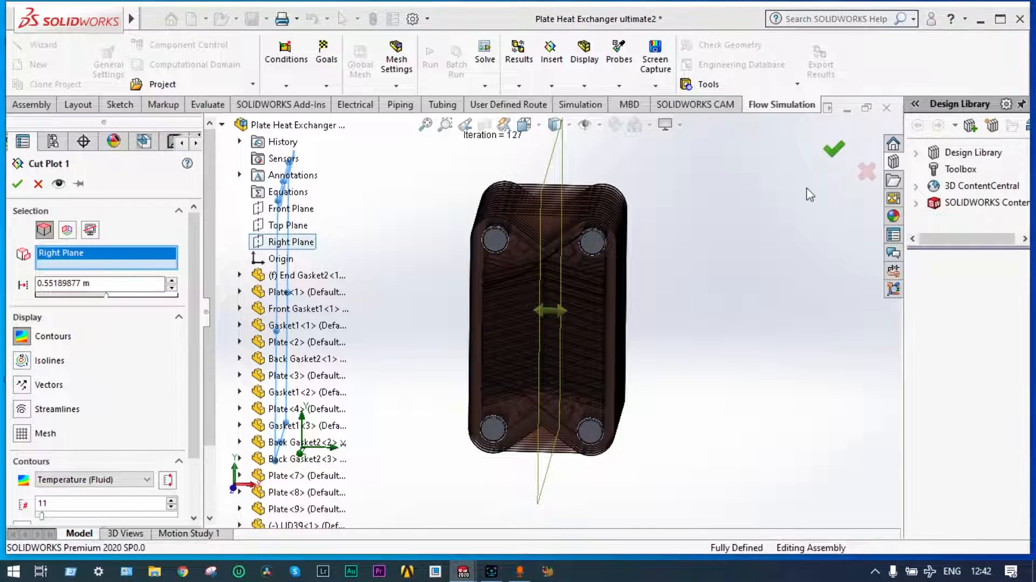
Set the Right view and examine the fluid temperature contours of the Right Plane cut plot between the plates
middle_click_drag(777, 219, 645, 245)
left_click(540, 132)
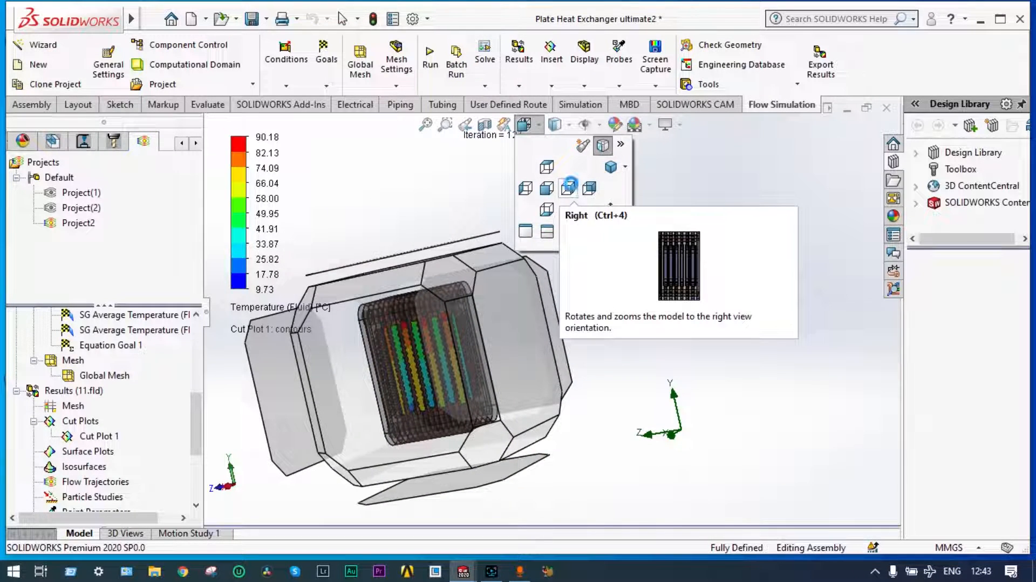
left_click(569, 187)
scroll(592, 232, "down", 2)
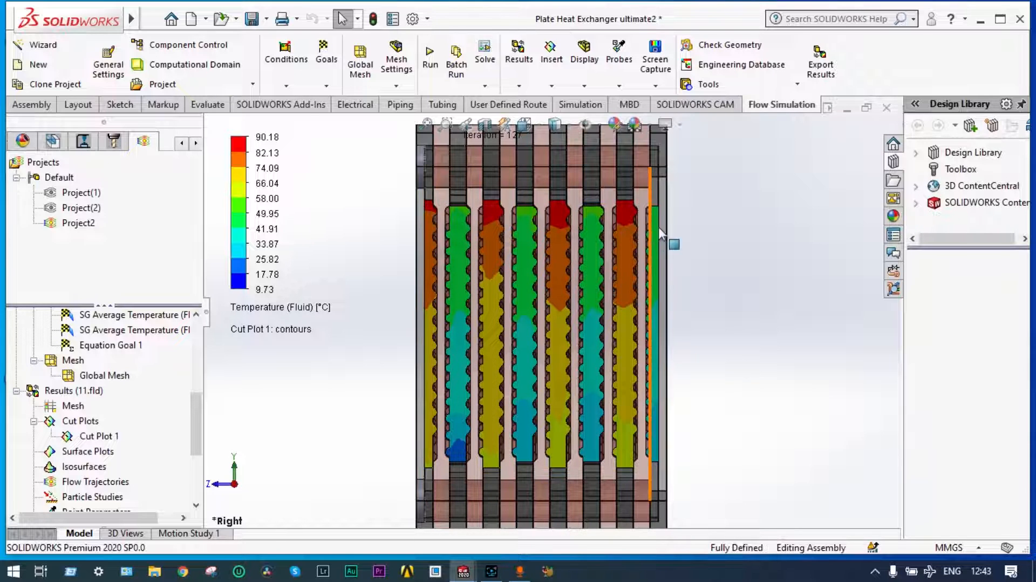
middle_click_drag(692, 230, 696, 267)
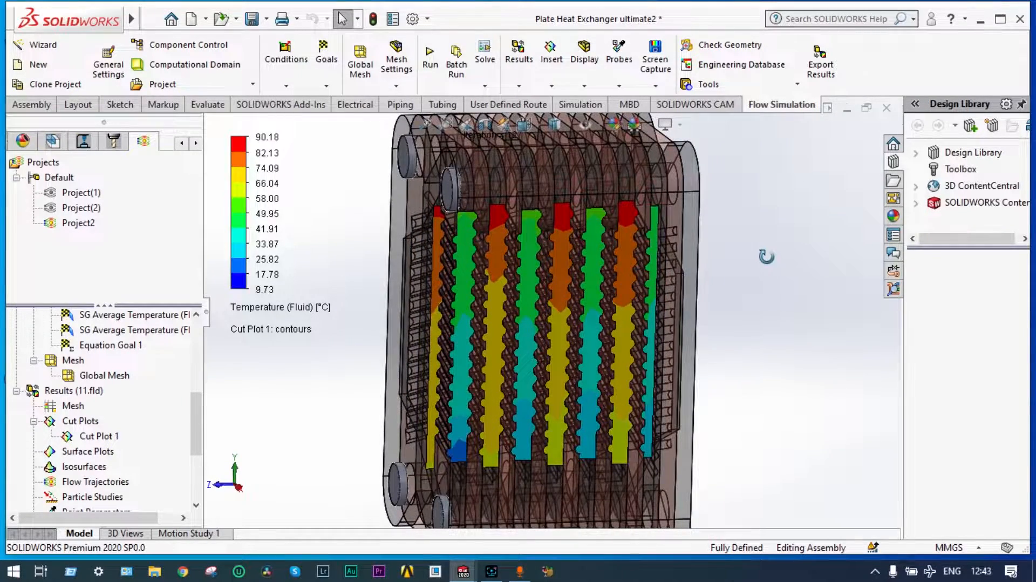
middle_click_drag(767, 257, 761, 254)
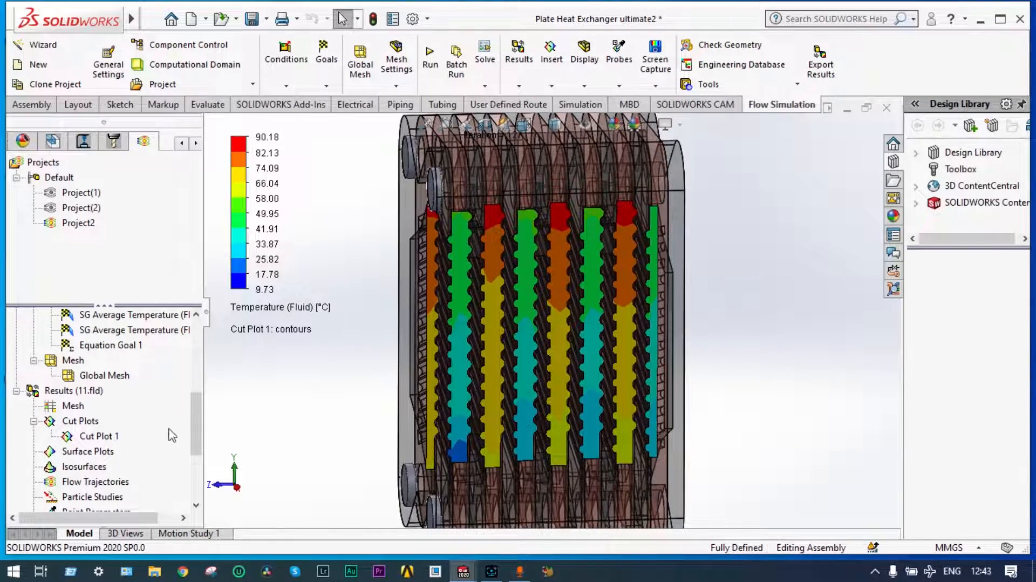
Play Cut Plot 1 to examine the fluid temperature across the exchanger's width, and clear and hide it
right_click(107, 440)
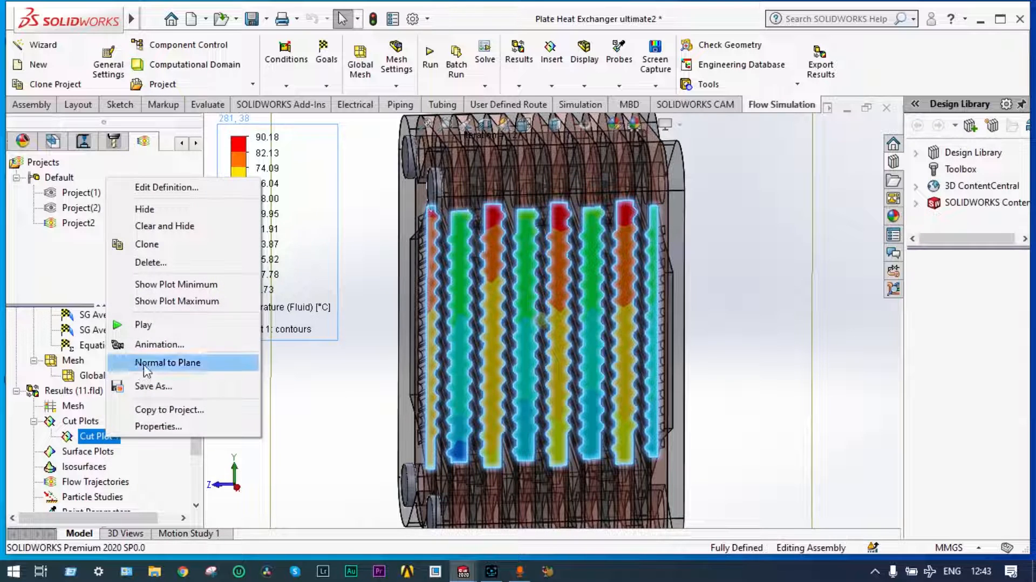
left_click(162, 326)
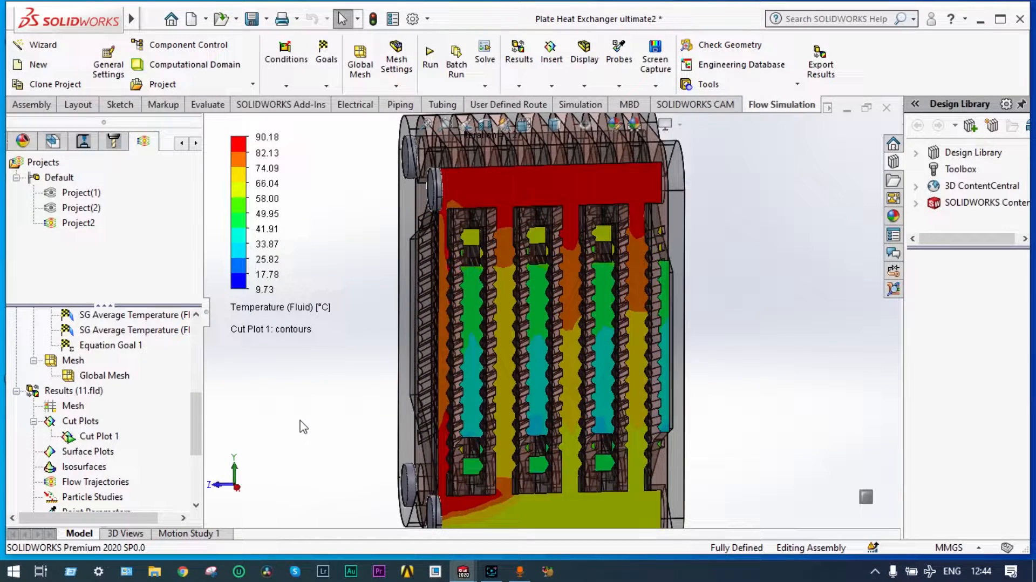
right_click(95, 440)
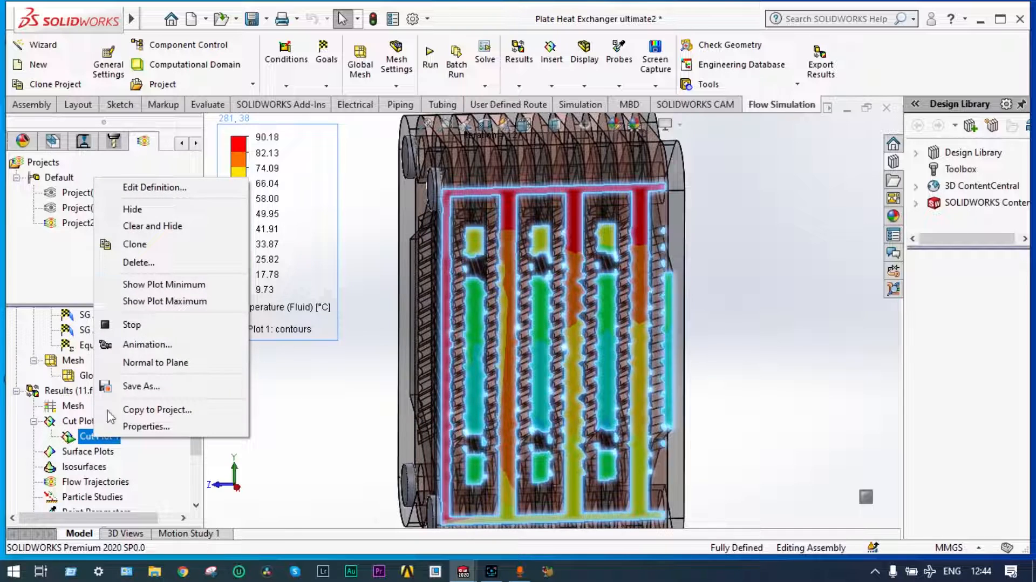
left_click(153, 225)
Insert a surface plot of Temperature (Fluid) contours using all faces and accept it
middle_click_drag(303, 272, 336, 286)
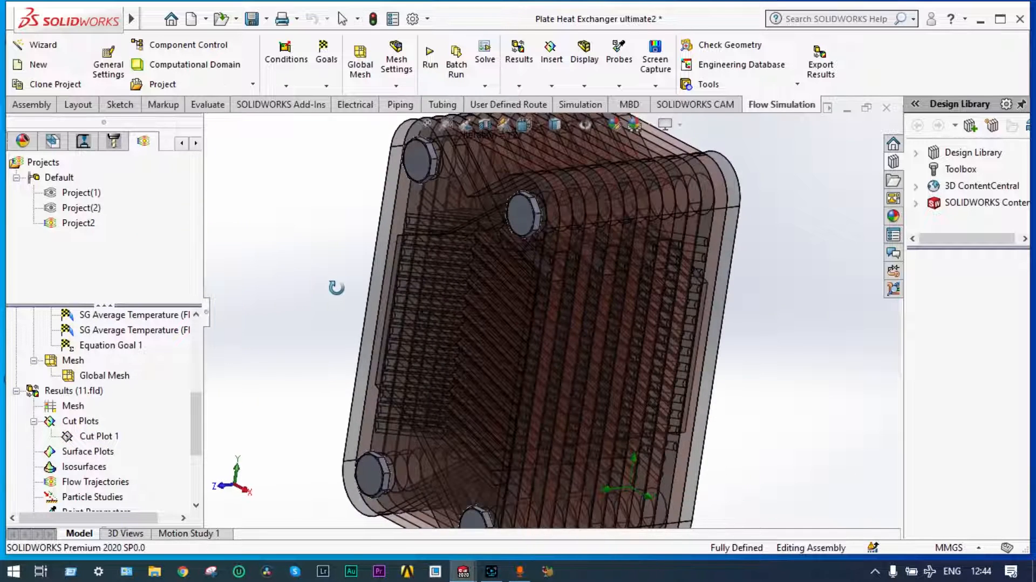
right_click(93, 455)
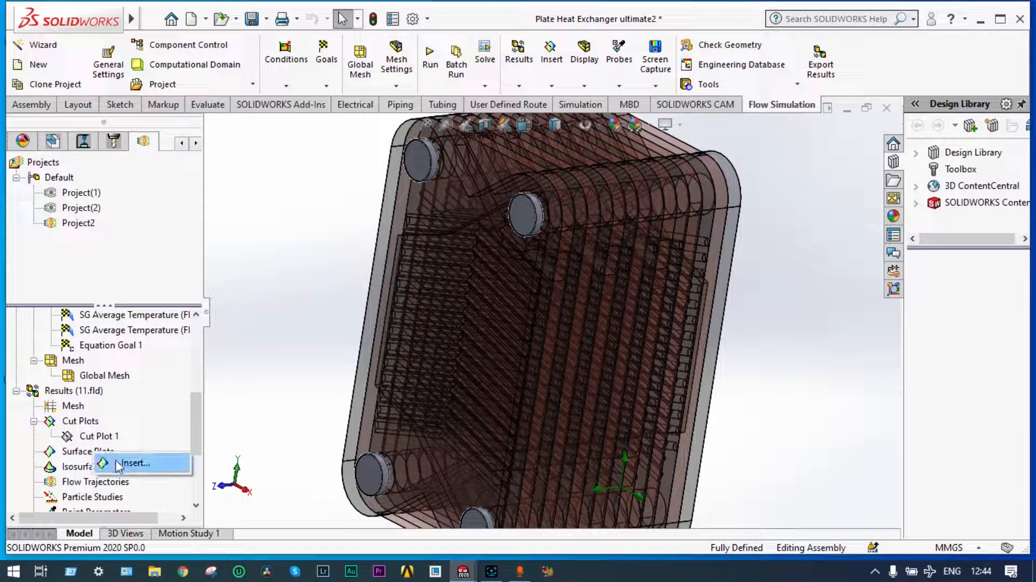
left_click(120, 464)
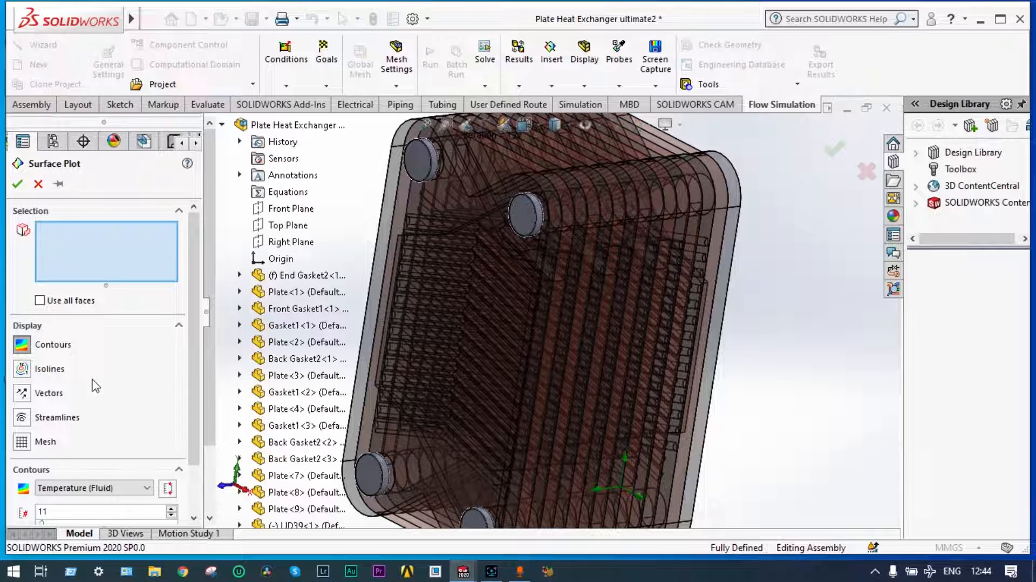
left_click(40, 300)
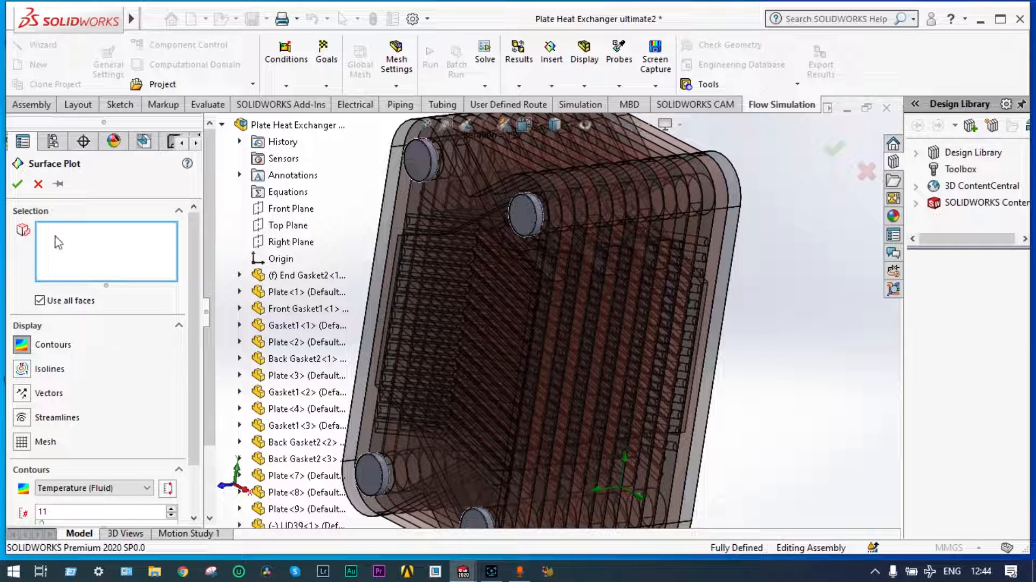
left_click(19, 185)
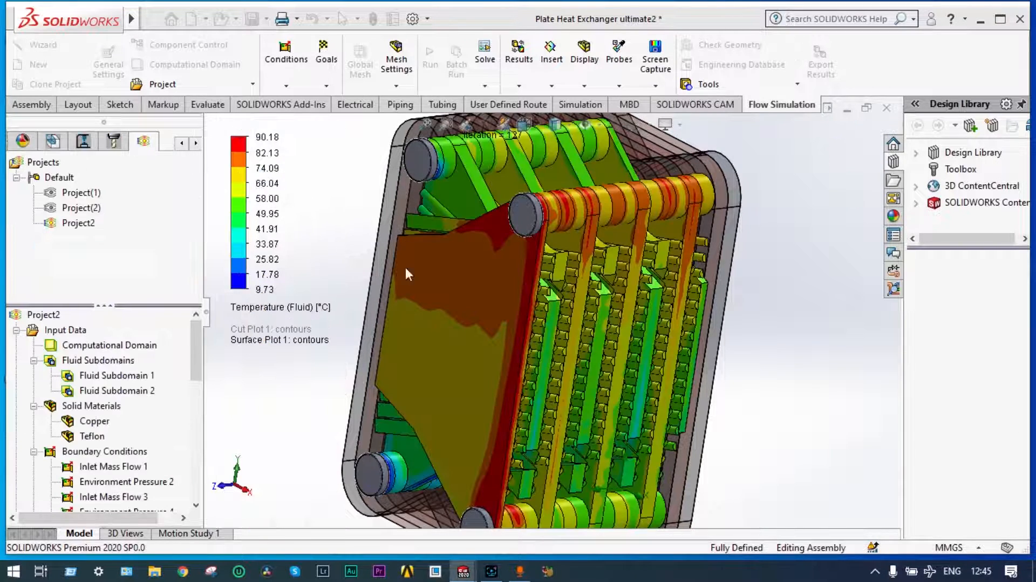
Examine the surface plot's fluid temperature on the front plate, the port channels and the stacked plate passages
scroll(380, 277, "up", 3)
middle_click_drag(386, 277, 578, 308)
scroll(578, 308, "down", 3)
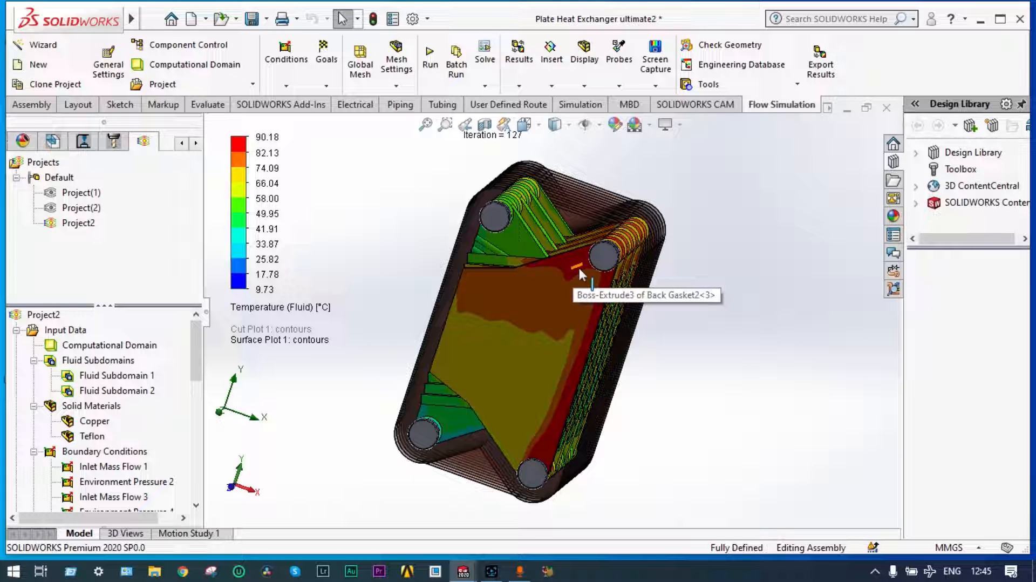
middle_click_drag(738, 243, 664, 208)
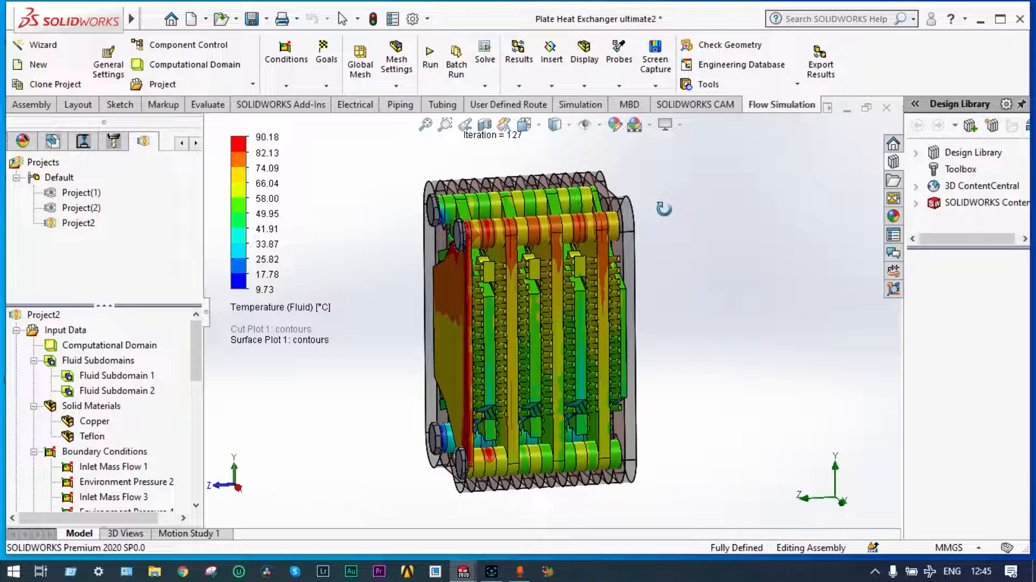
scroll(451, 247, "down", 4)
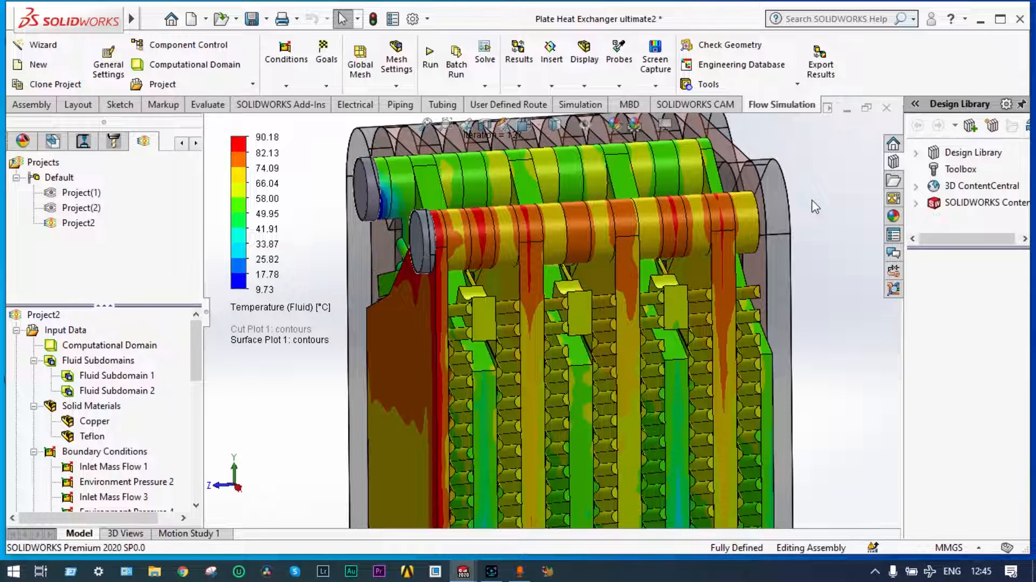
middle_click_drag(815, 207, 833, 387)
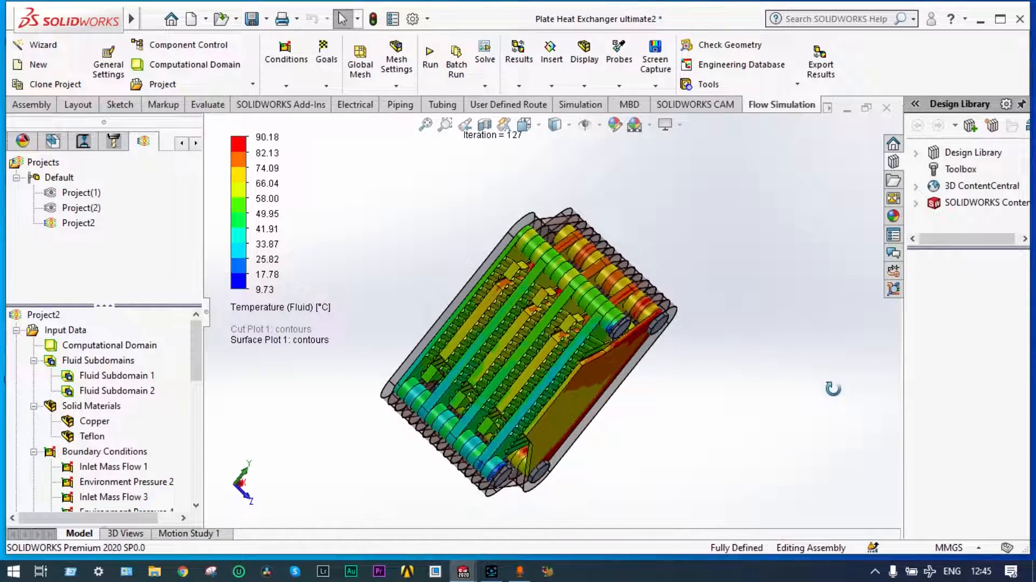
scroll(584, 382, "down", 10)
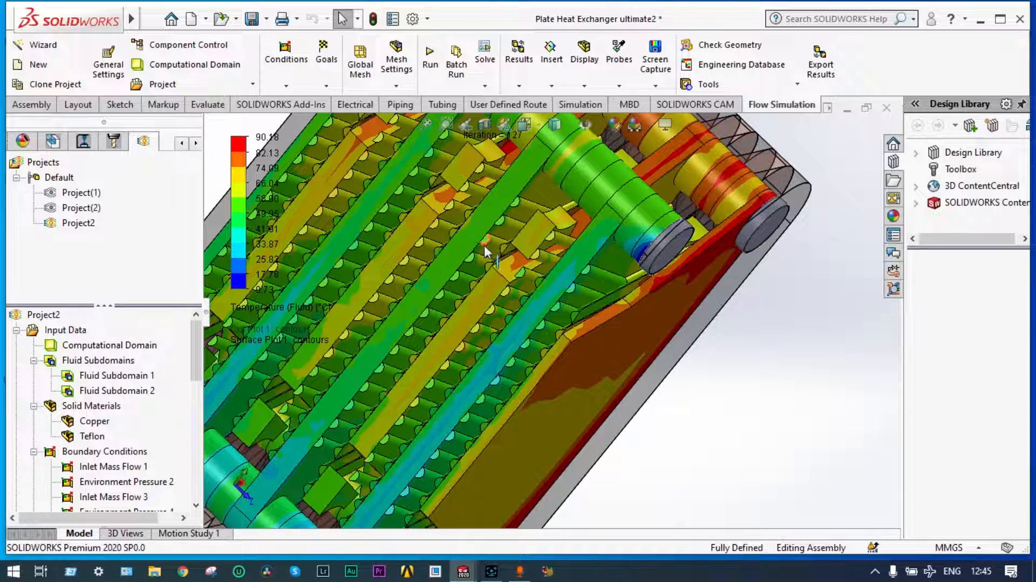
key("f")
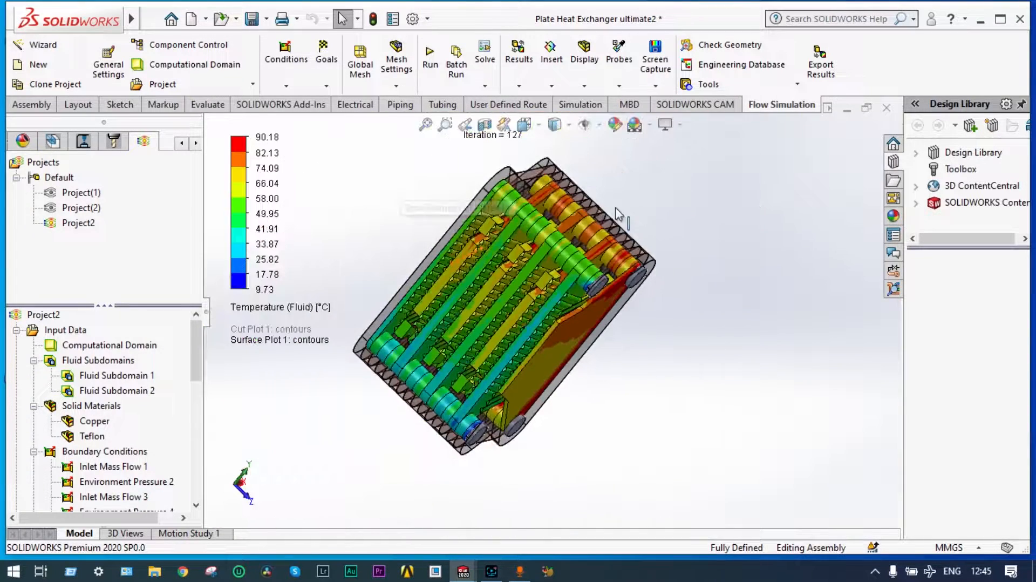
middle_click_drag(730, 220, 618, 216)
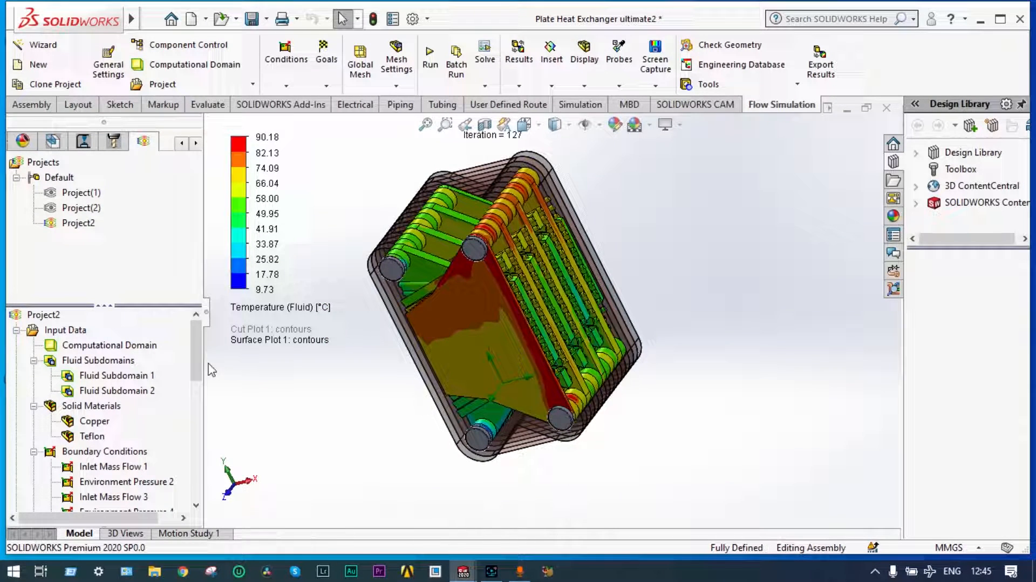
Clear and hide Surface Plot 1
left_click_drag(199, 363, 207, 458)
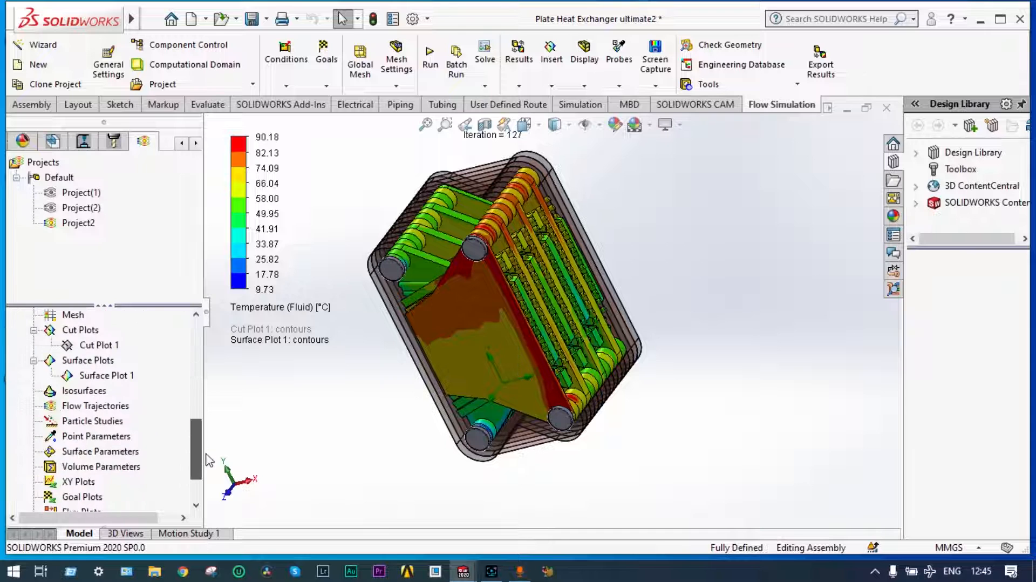
right_click(123, 379)
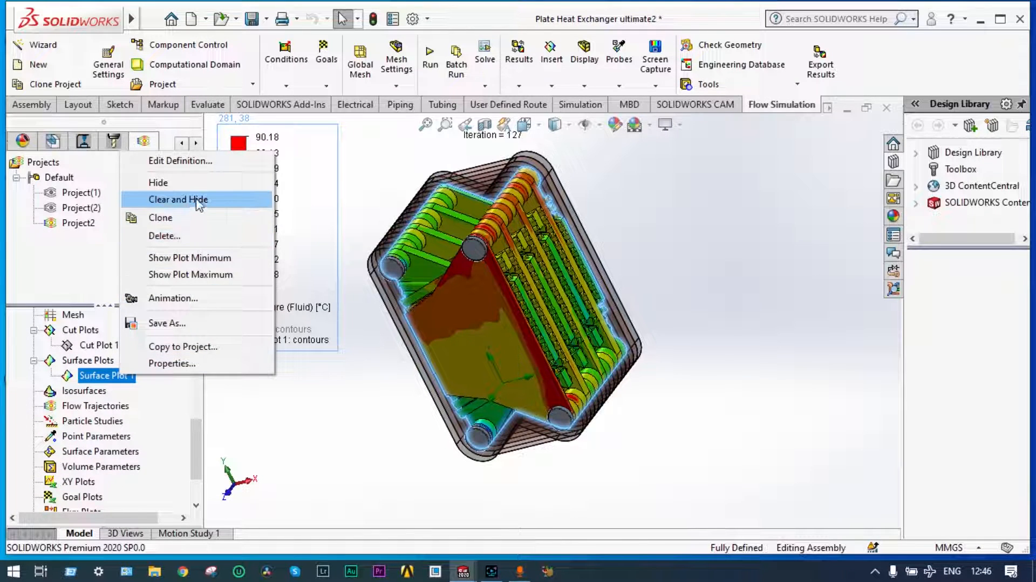
left_click(199, 203)
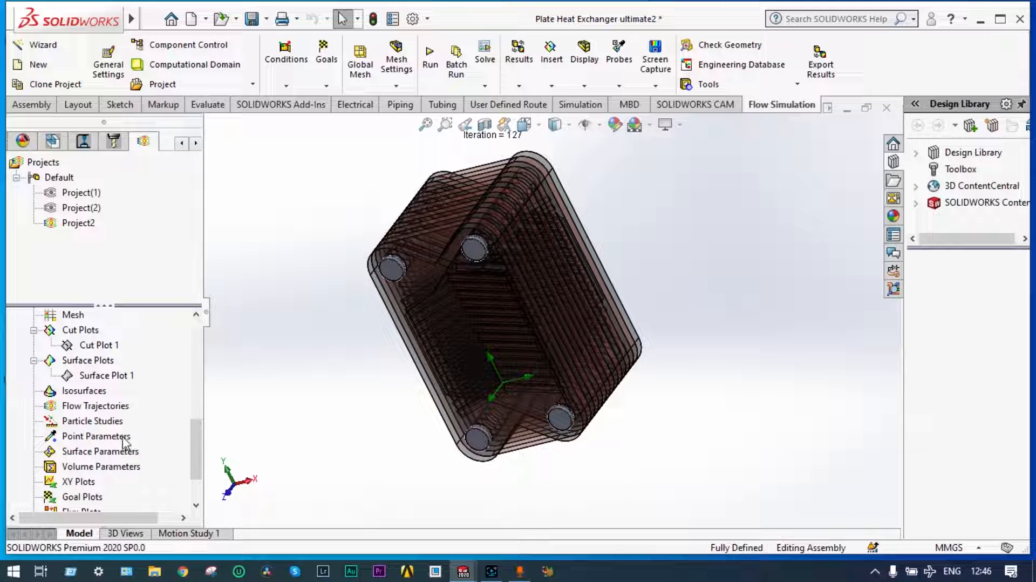
Start a new flow trajectories plot with 200 points drawn as Arrows
right_click(117, 408)
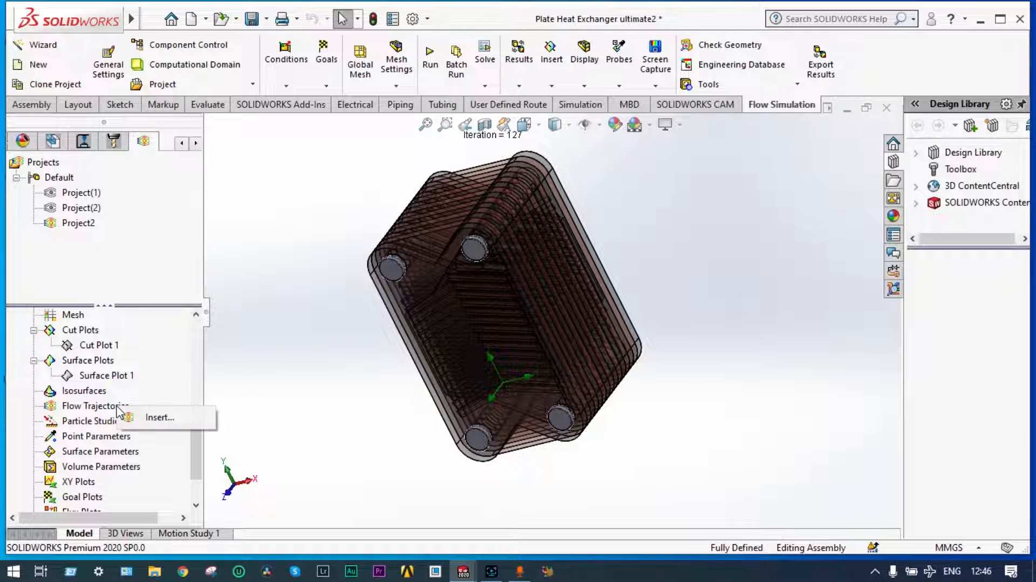
left_click(156, 417)
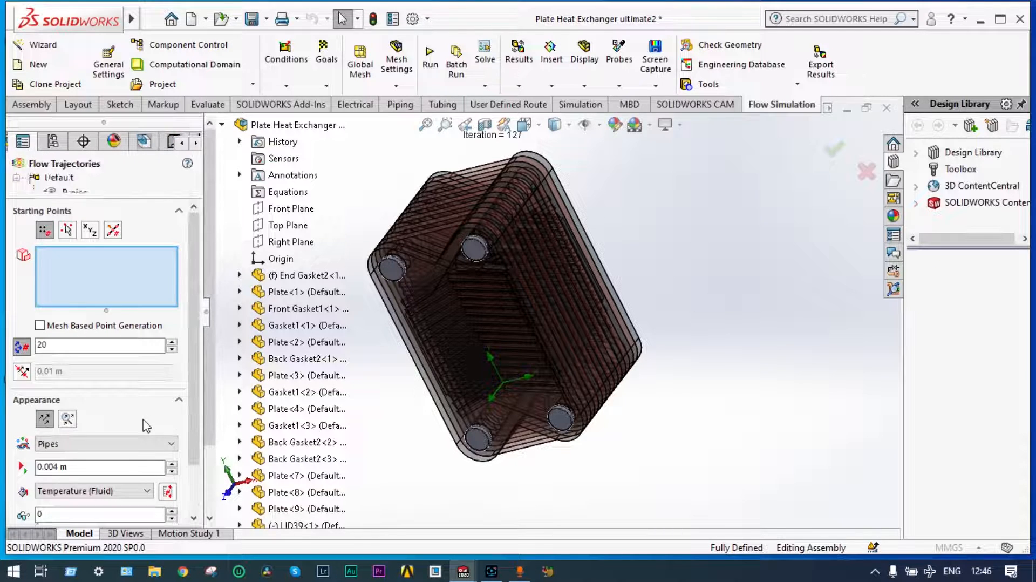
left_click(52, 344)
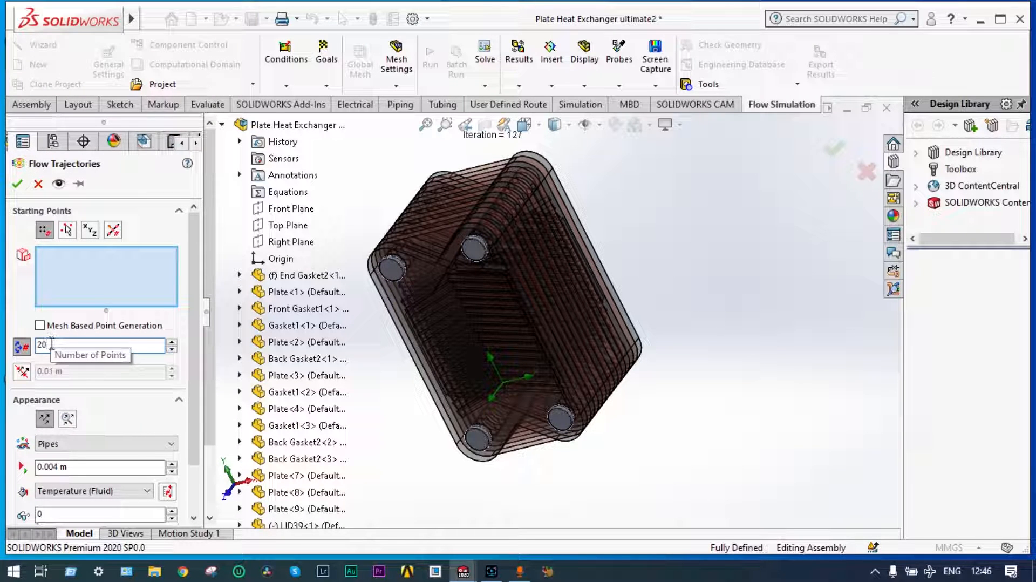
type("0")
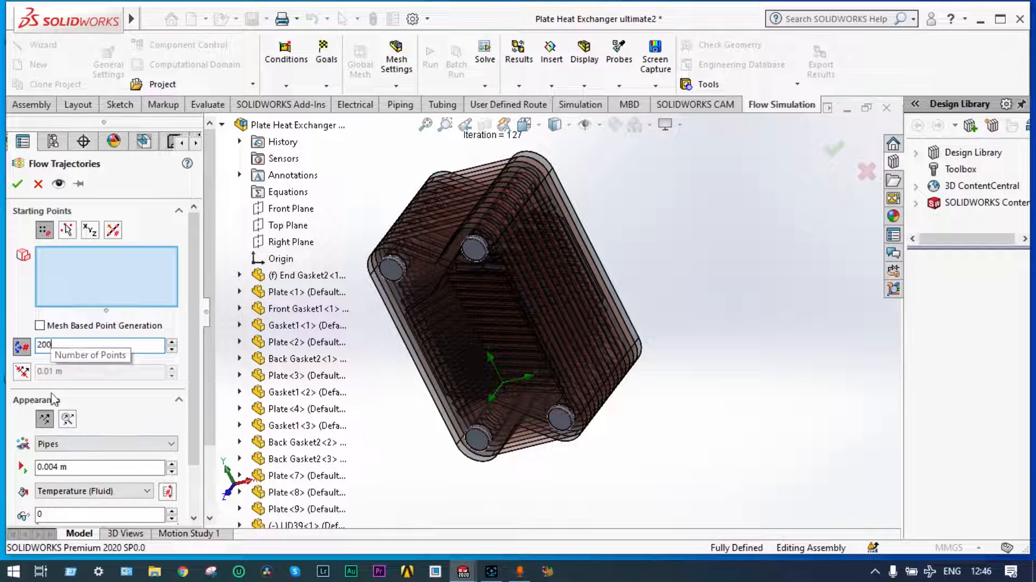
left_click(170, 445)
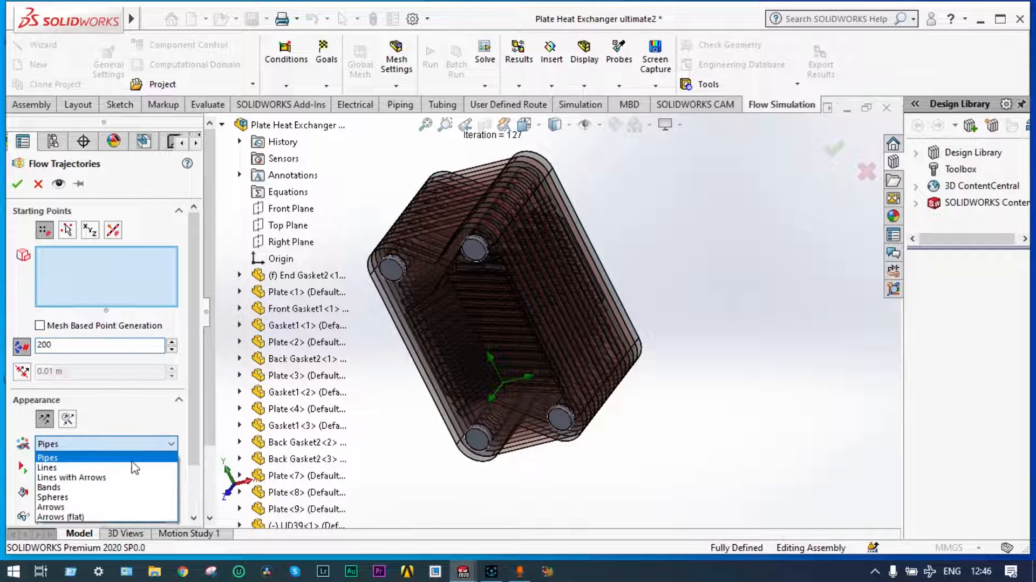
left_click(69, 506)
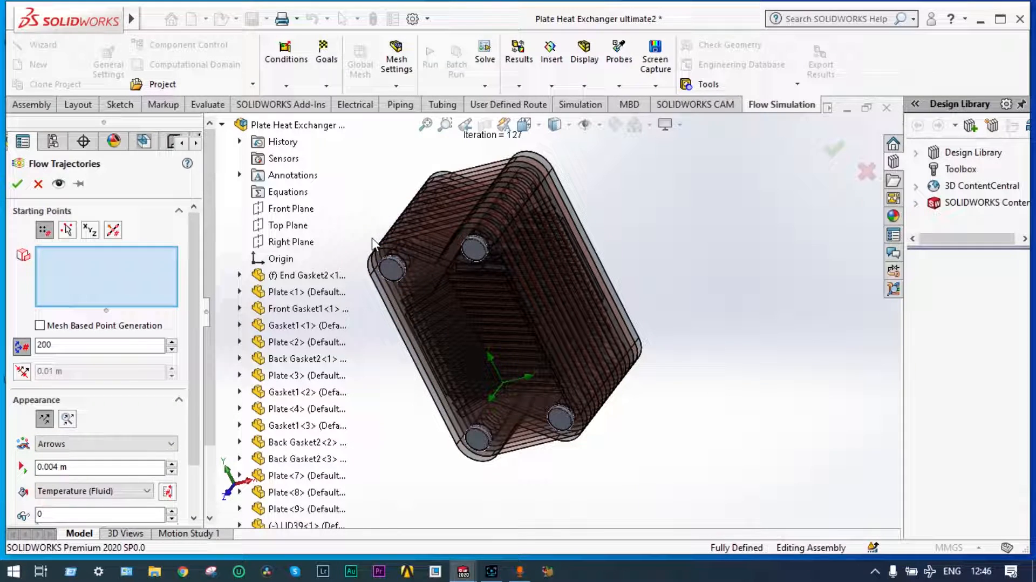
Set the lid faces of LID42 and LID40 as the trajectories' starting points and accept the flow trajectories plot
middle_click_drag(376, 246, 398, 241)
scroll(397, 255, "down", 3)
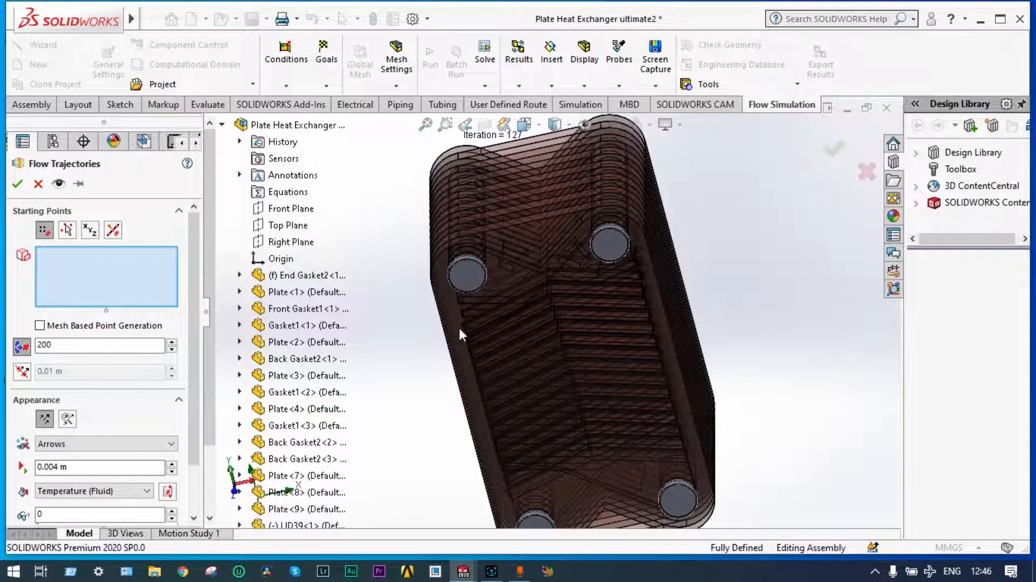
scroll(459, 335, "up", 3)
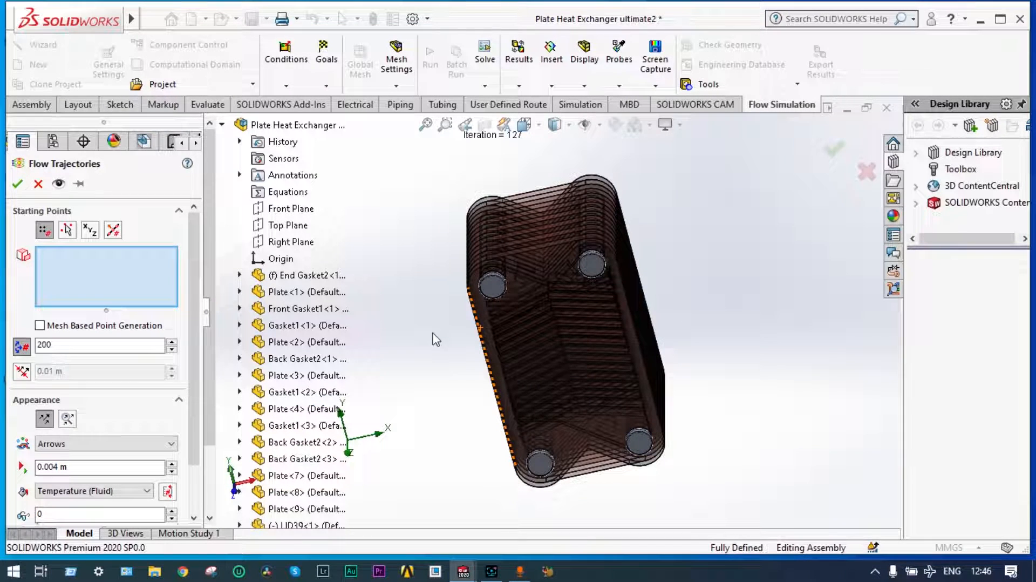
middle_click_drag(432, 338, 418, 325)
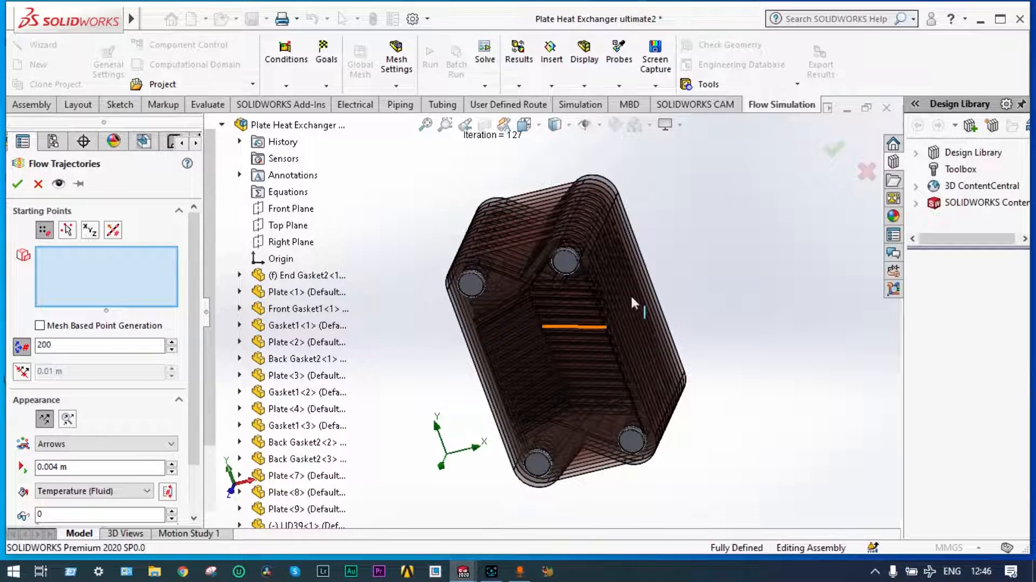
right_click(570, 267)
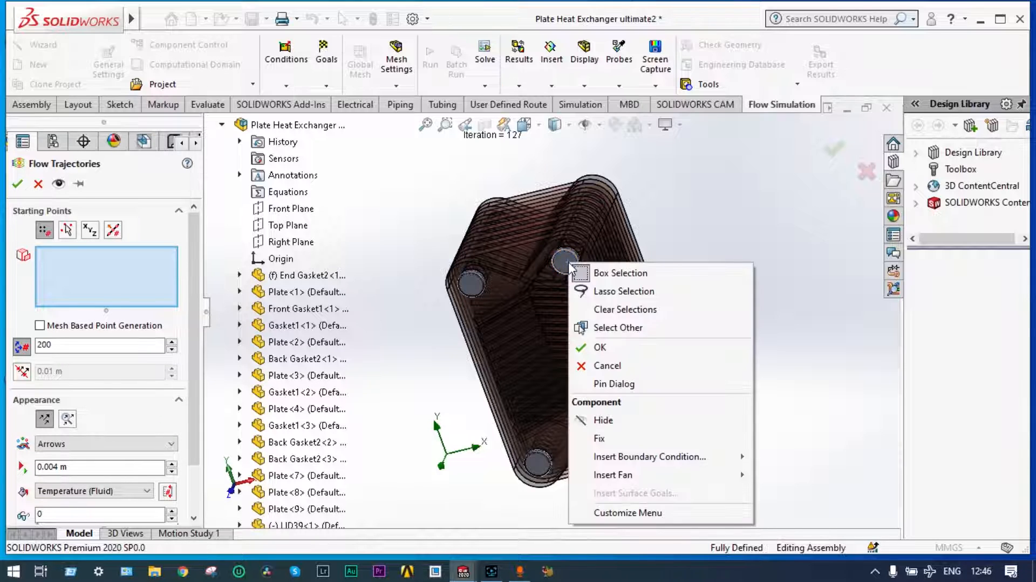
left_click(591, 327)
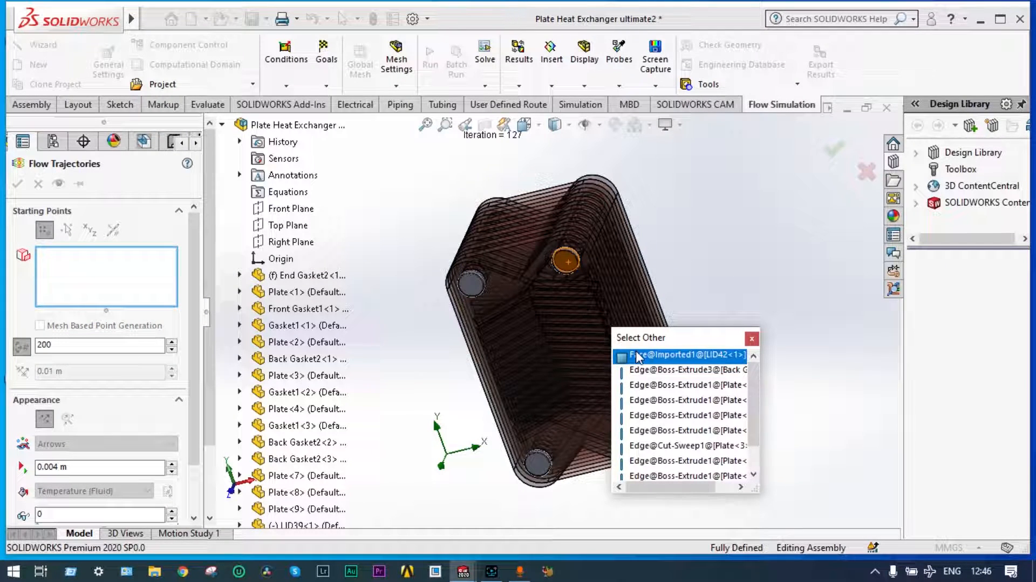
left_click(637, 355)
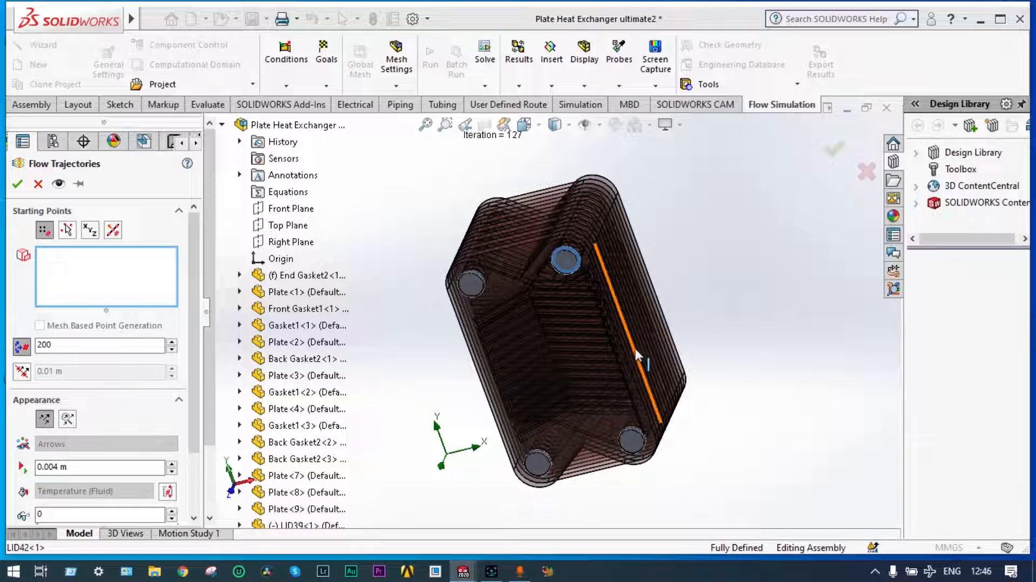
right_click(539, 464)
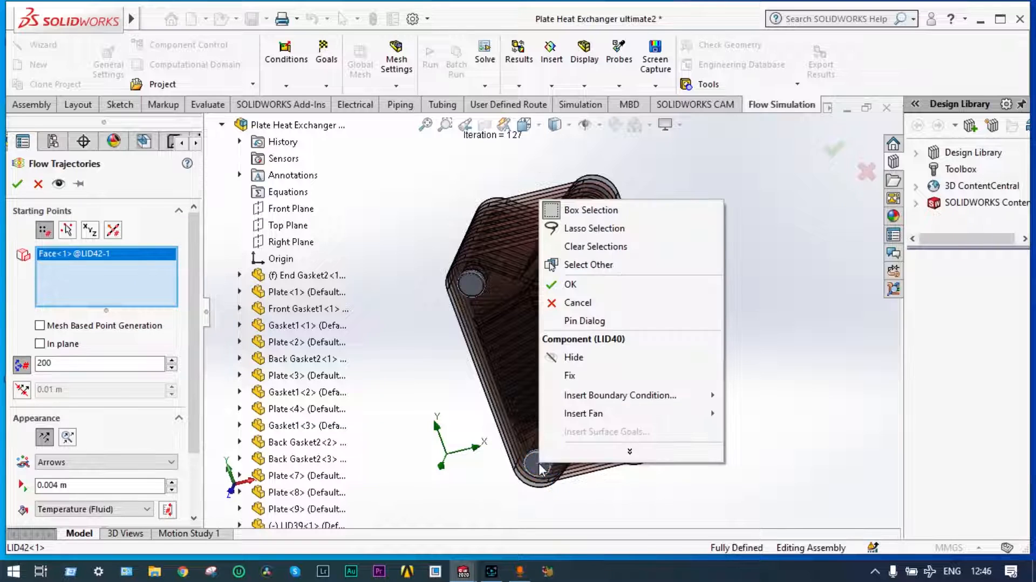
left_click(575, 264)
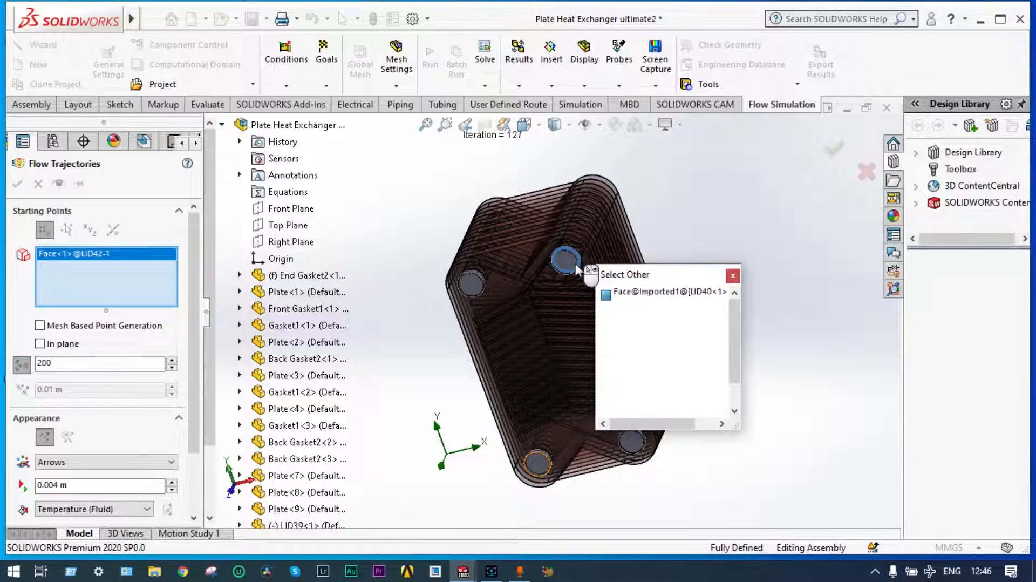
left_click(619, 294)
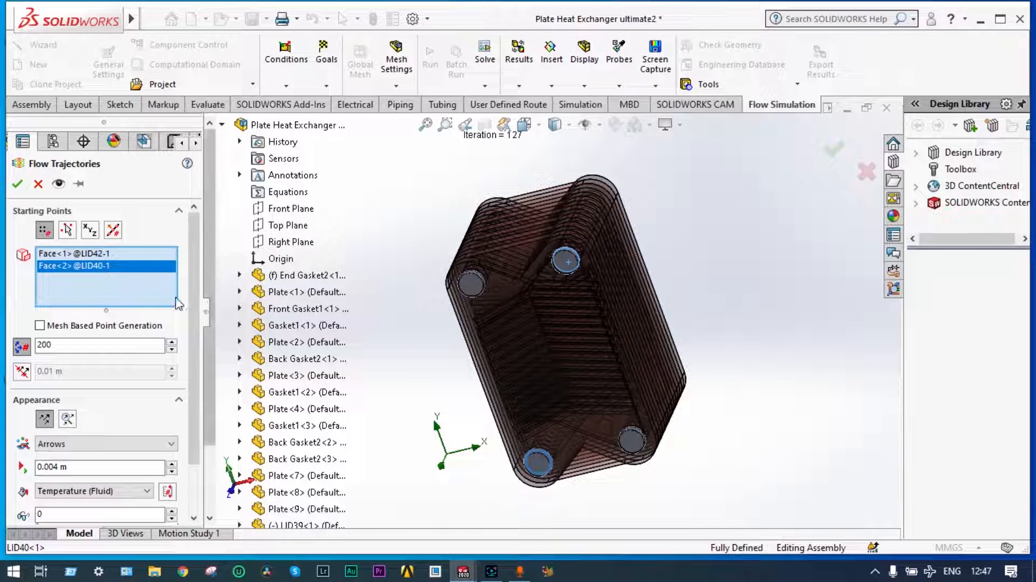
left_click(19, 185)
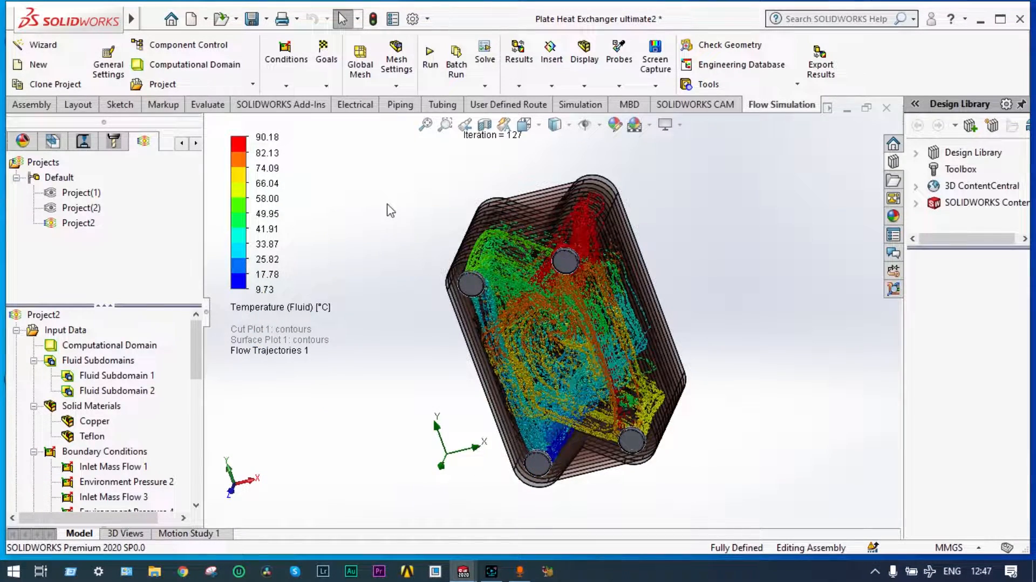
Hide Flow Trajectories 1 and play its animation on the heat exchanger
middle_click_drag(387, 205, 307, 212)
scroll(434, 259, "down", 2)
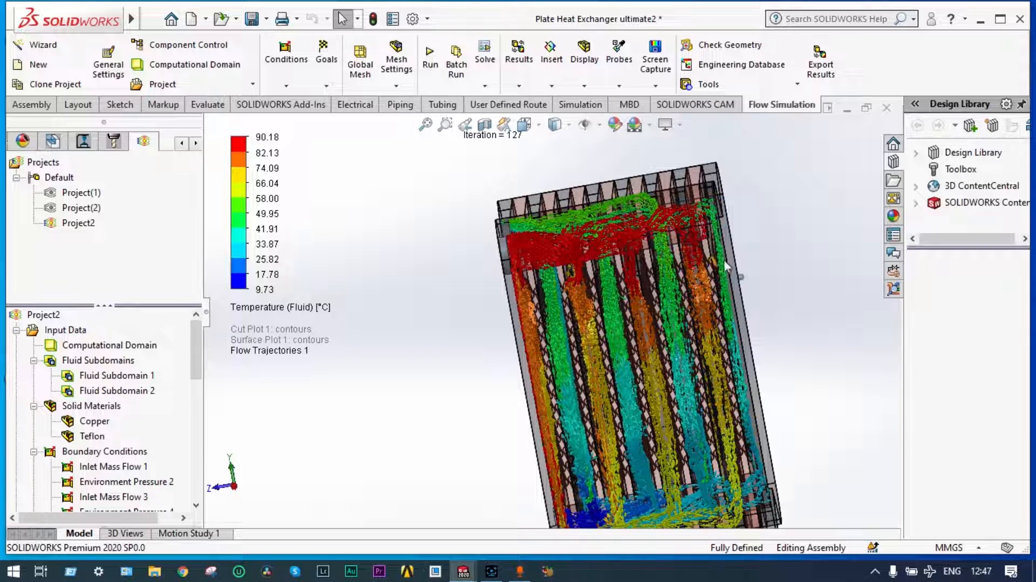
middle_click_drag(726, 265, 675, 237)
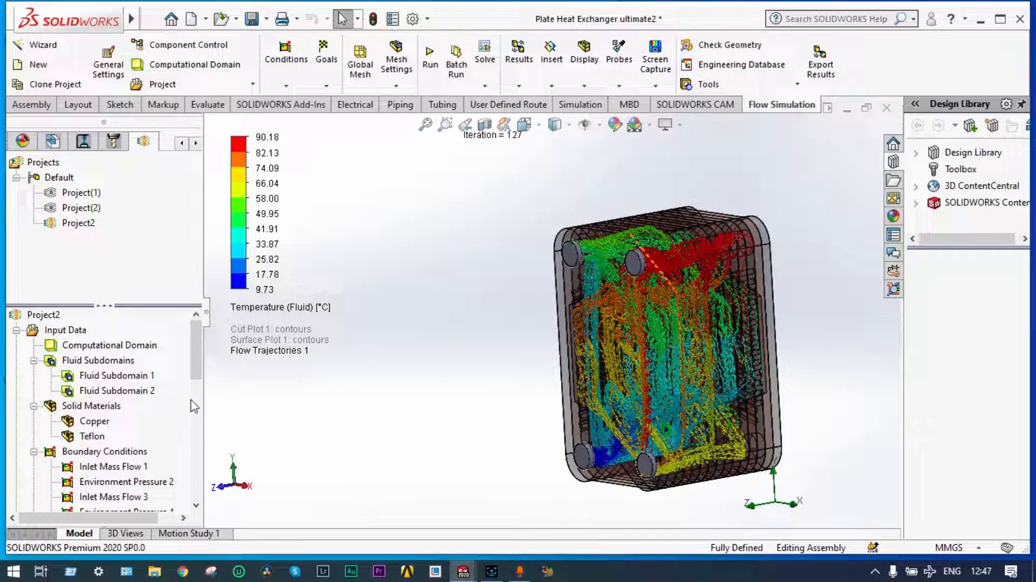
left_click_drag(200, 372, 212, 461)
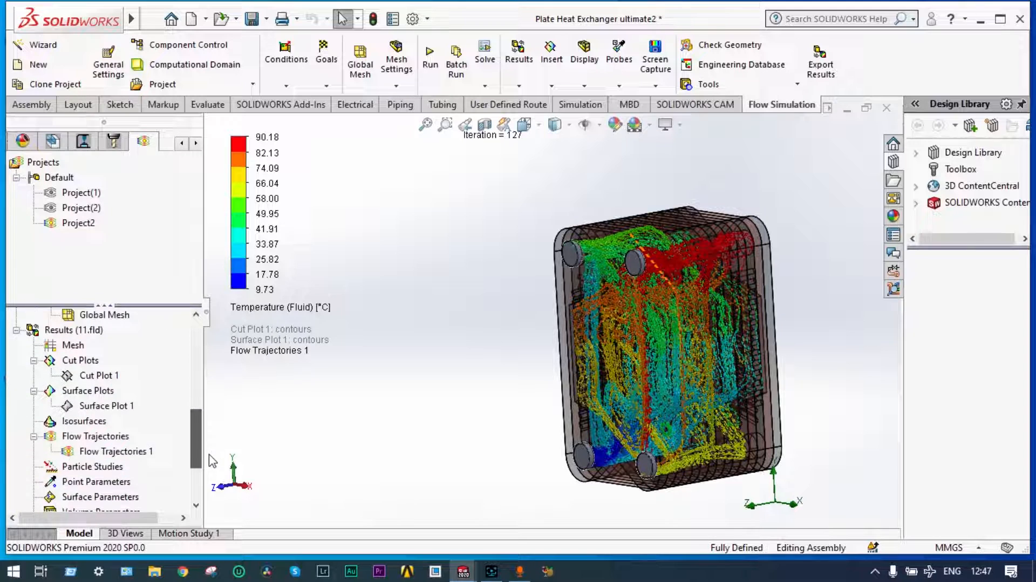
left_click(129, 452)
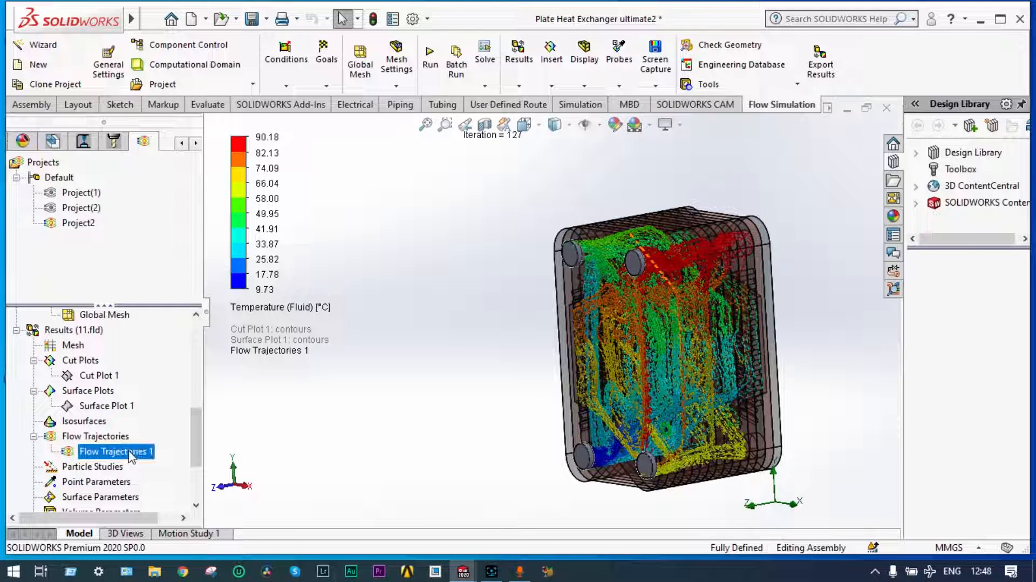
right_click(131, 456)
left_click(195, 263)
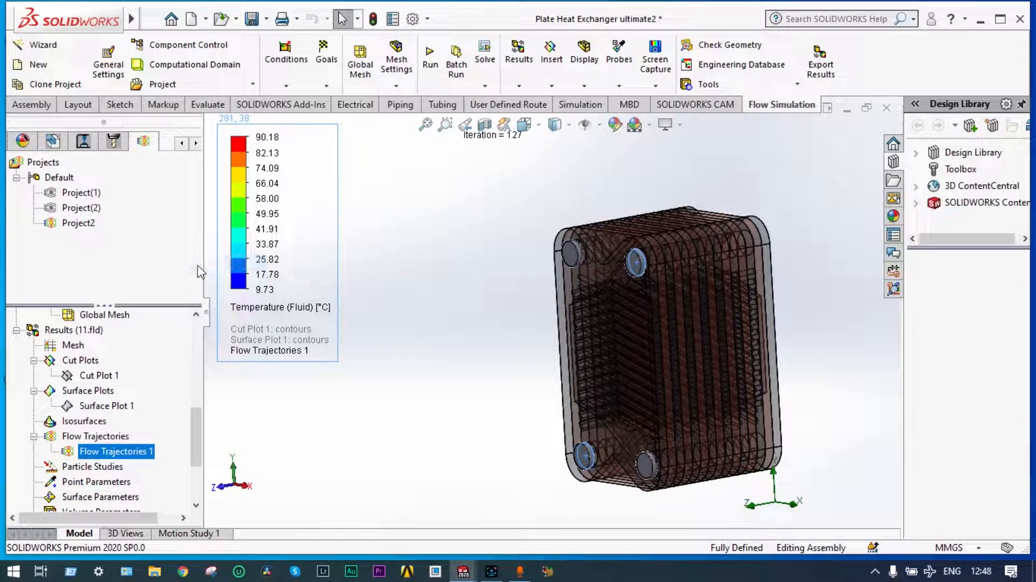
left_click(120, 456)
right_click(120, 456)
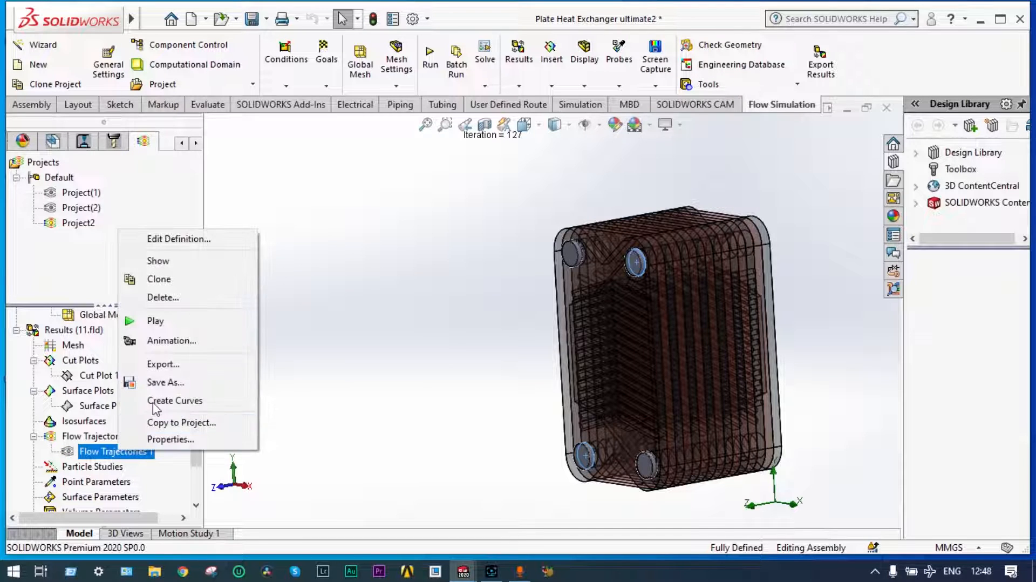
left_click(170, 323)
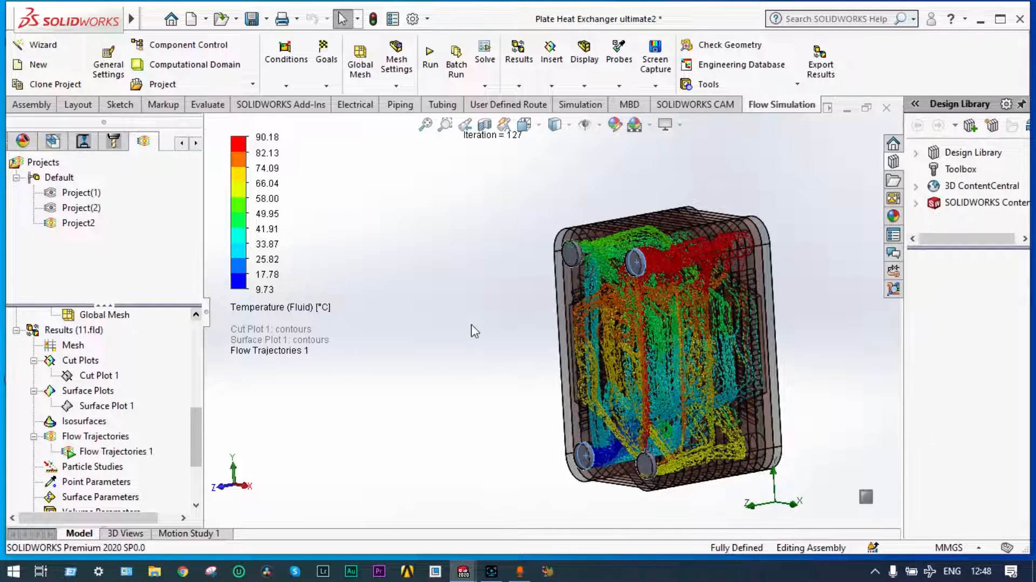
Examine the animated fluid temperature trajectories across the front plate and at an angle around the upper ports
middle_click_drag(472, 328, 510, 304)
scroll(527, 310, "down", 5)
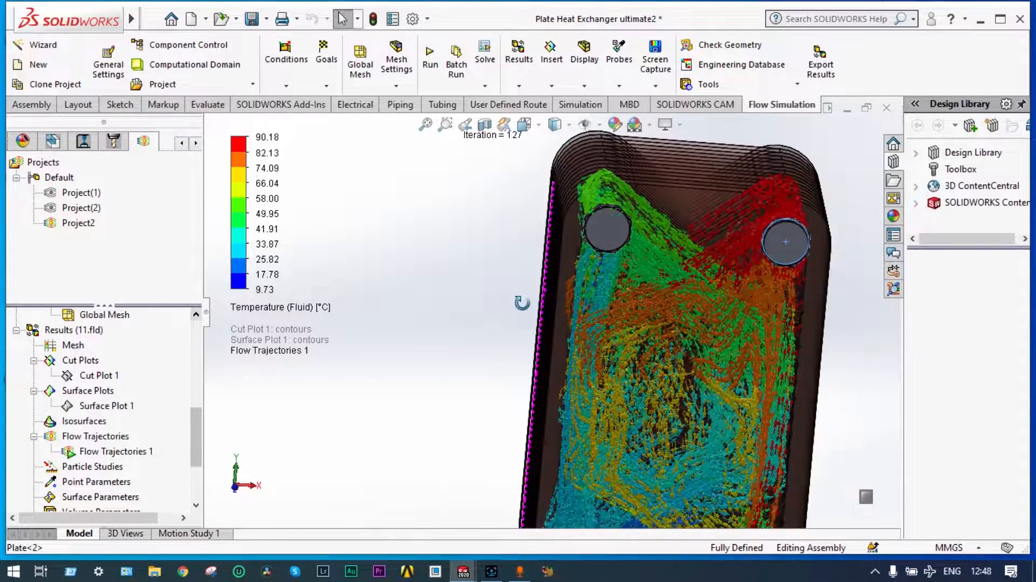
scroll(508, 308, "up", 1)
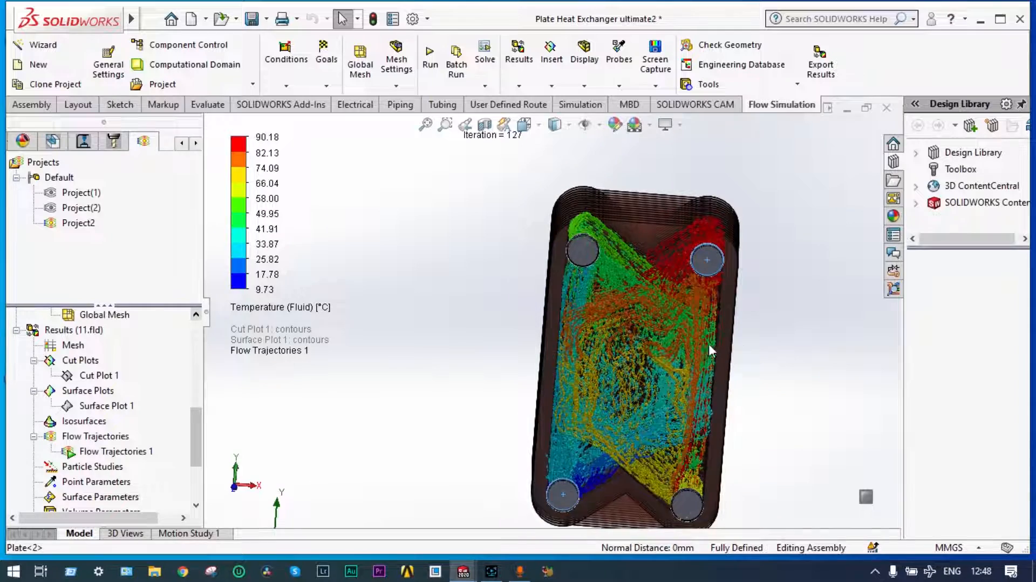
scroll(744, 347, "down", 2)
scroll(747, 352, "up", 1)
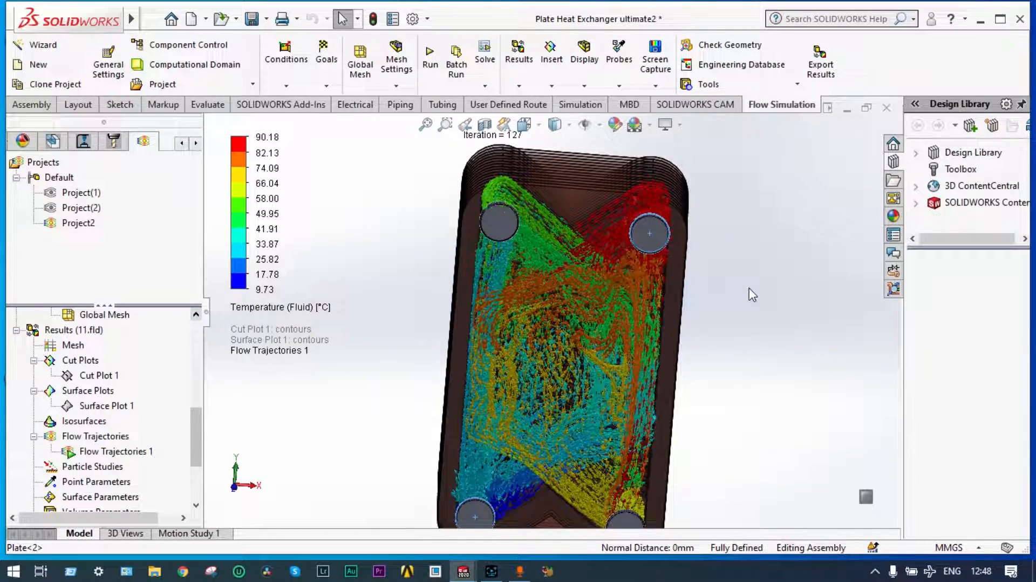
middle_click_drag(747, 293, 648, 351)
scroll(572, 353, "down", 1)
scroll(566, 349, "down", 1)
scroll(561, 347, "up", 1)
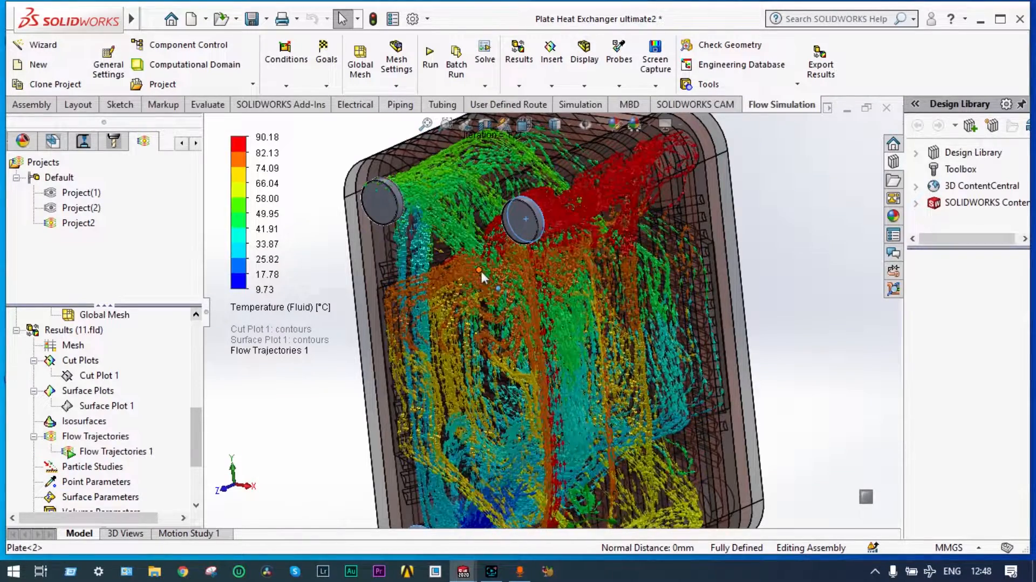
scroll(481, 273, "up", 3)
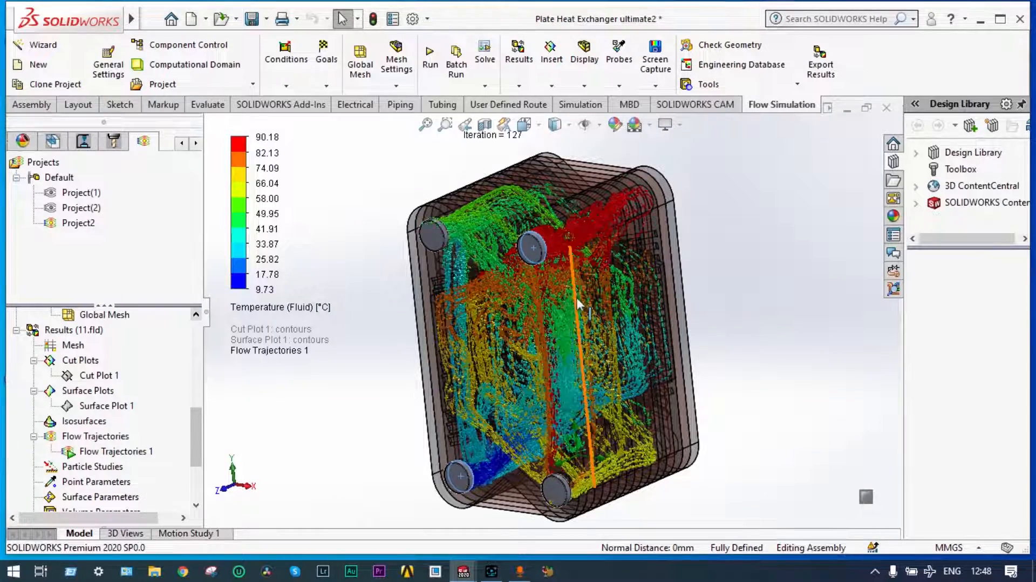
Examine the animated trajectories along the stacked plate passages and close up where the streams cross below the upper ports
middle_click_drag(579, 304, 508, 352)
scroll(513, 350, "down", 2)
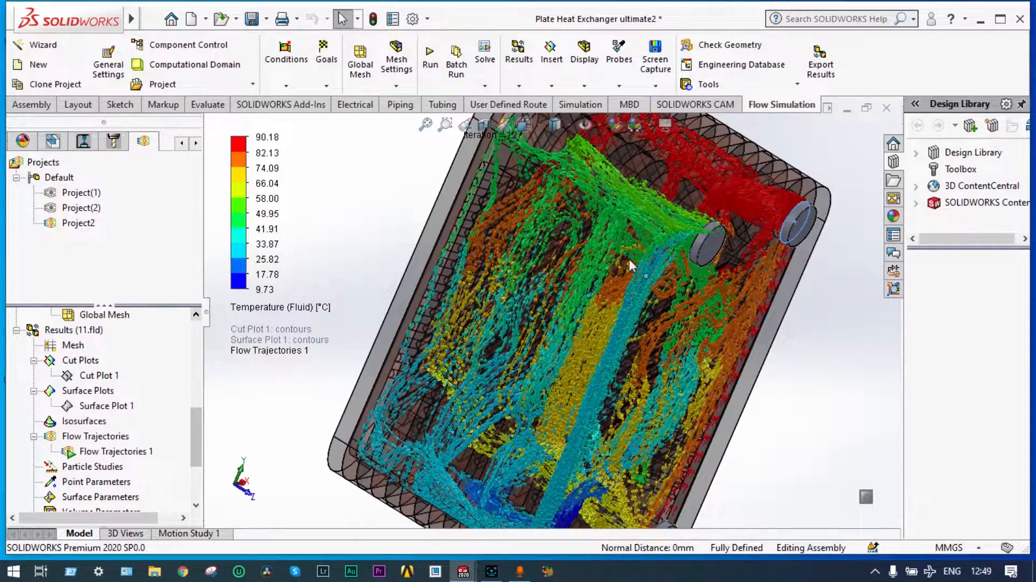
scroll(628, 257, "up", 2)
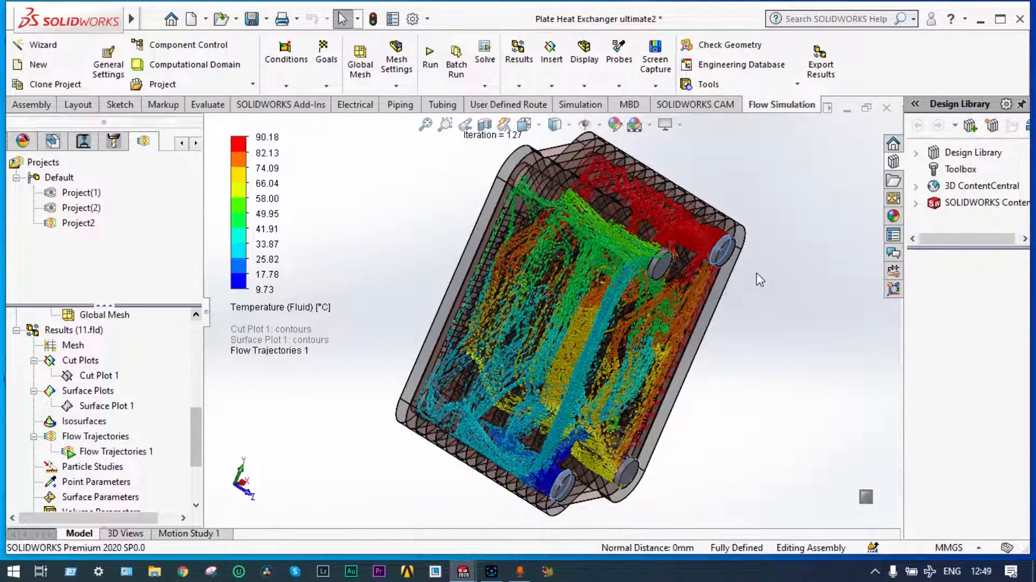
middle_click_drag(760, 279, 656, 225)
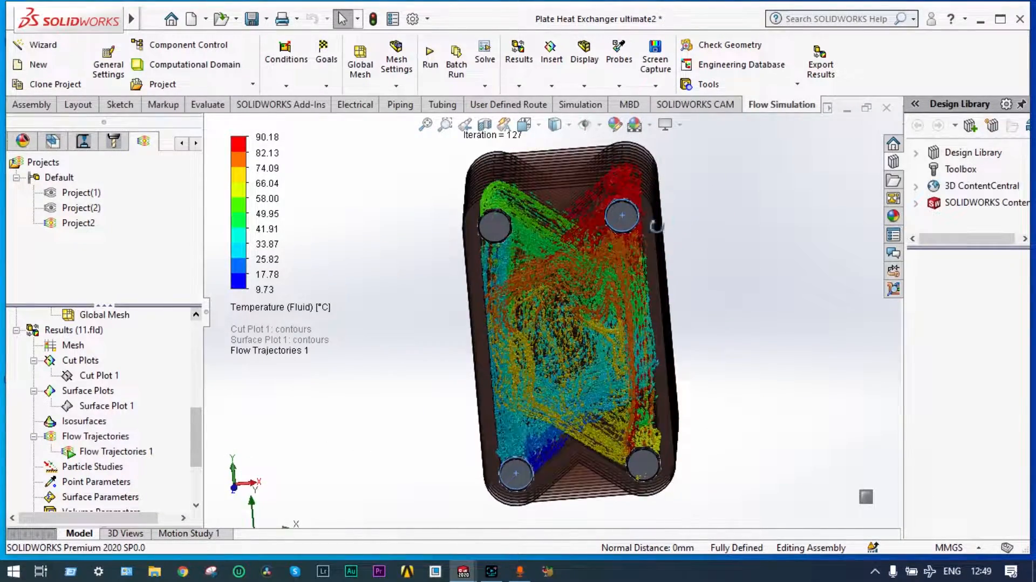
scroll(590, 255, "down", 8)
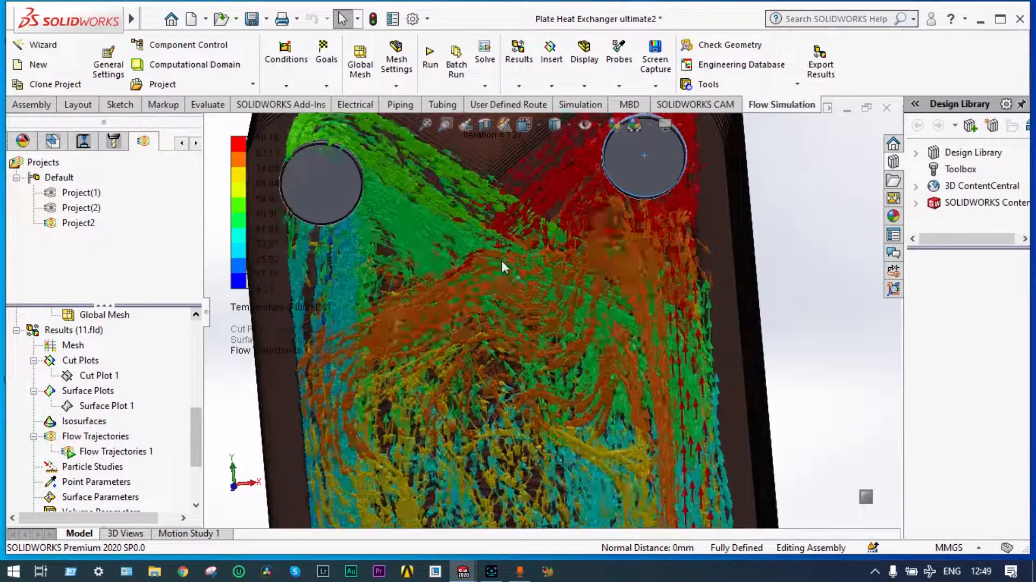
scroll(495, 265, "down", 2)
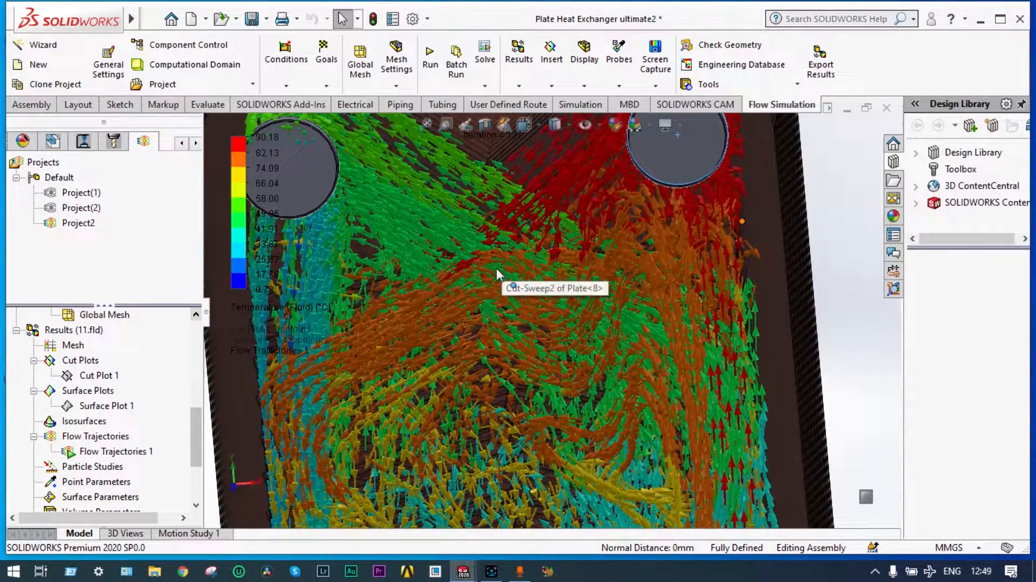
scroll(497, 269, "up", 3)
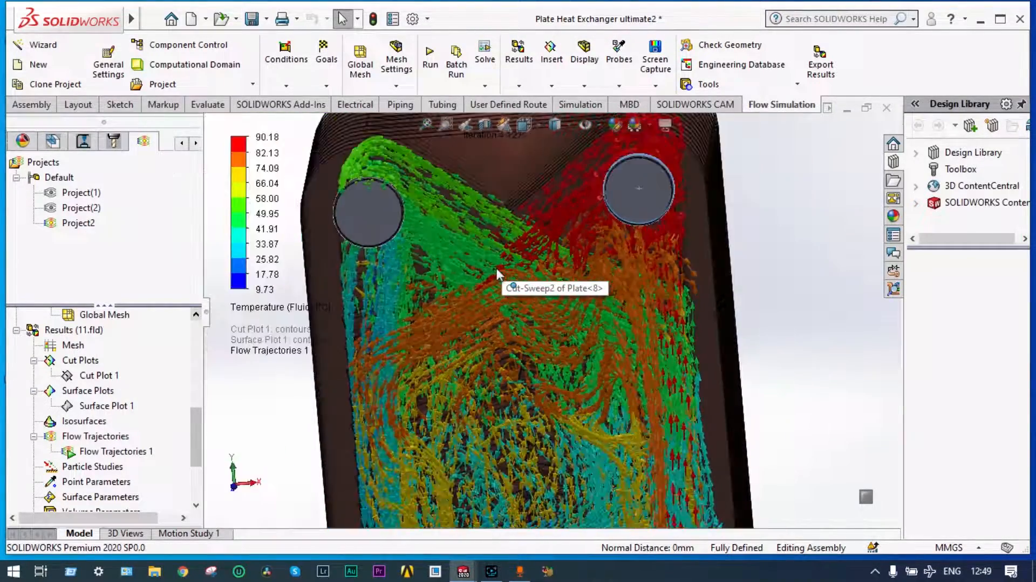
scroll(496, 268, "up", 3)
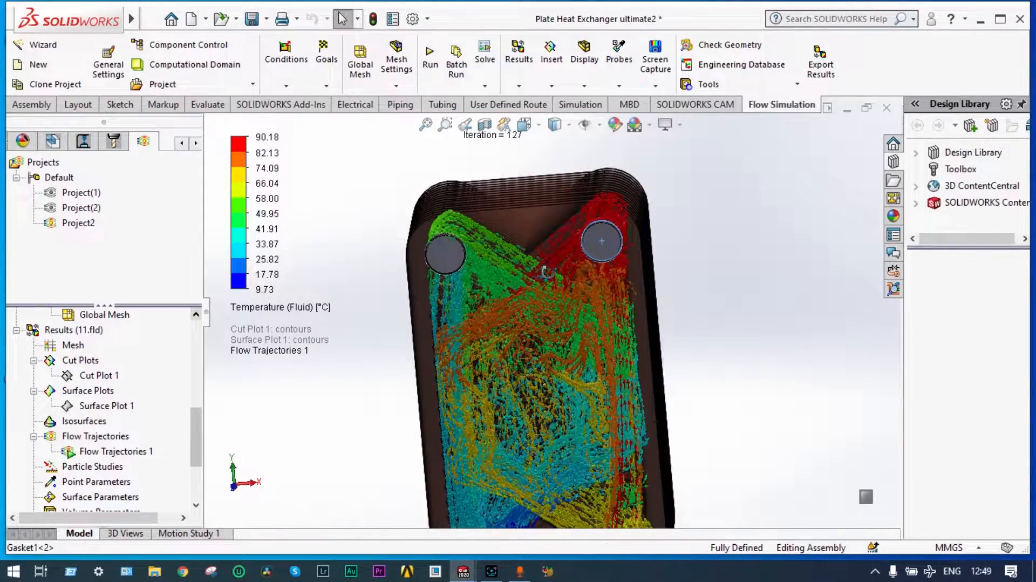
middle_click_drag(545, 272, 541, 323)
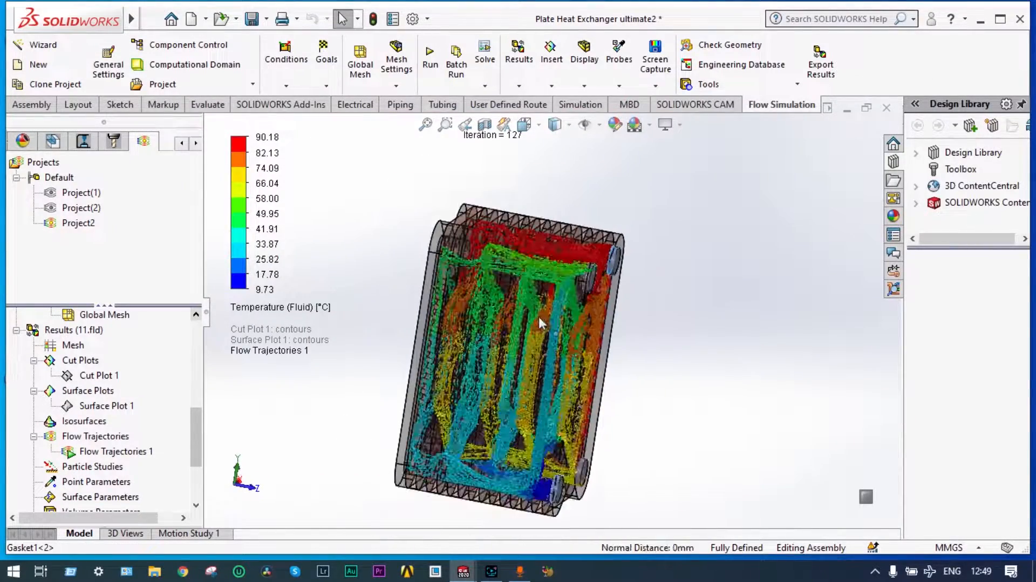
scroll(537, 319, "down", 2)
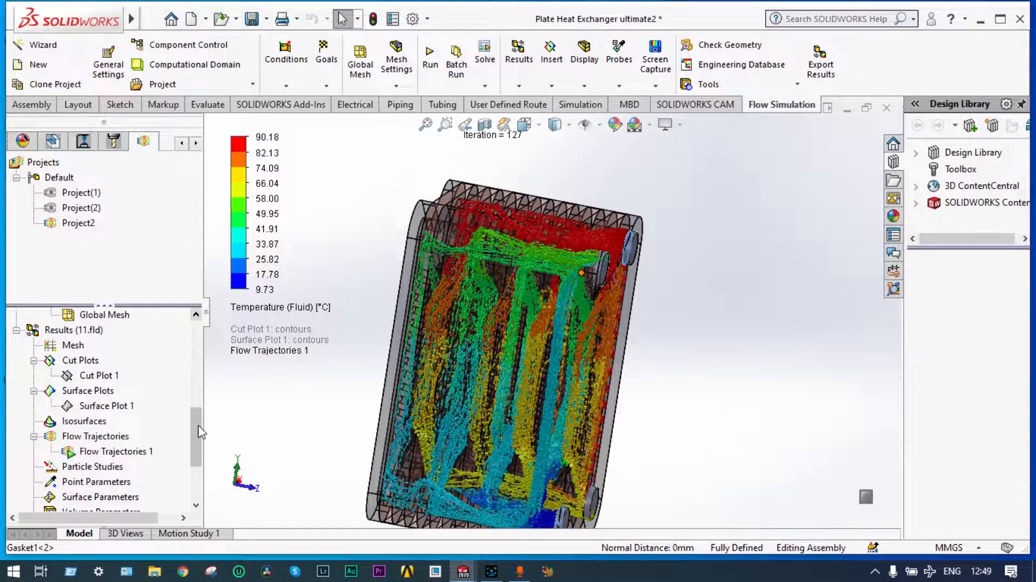
Clear and hide Flow Trajectories 1
left_click_drag(199, 426, 199, 456)
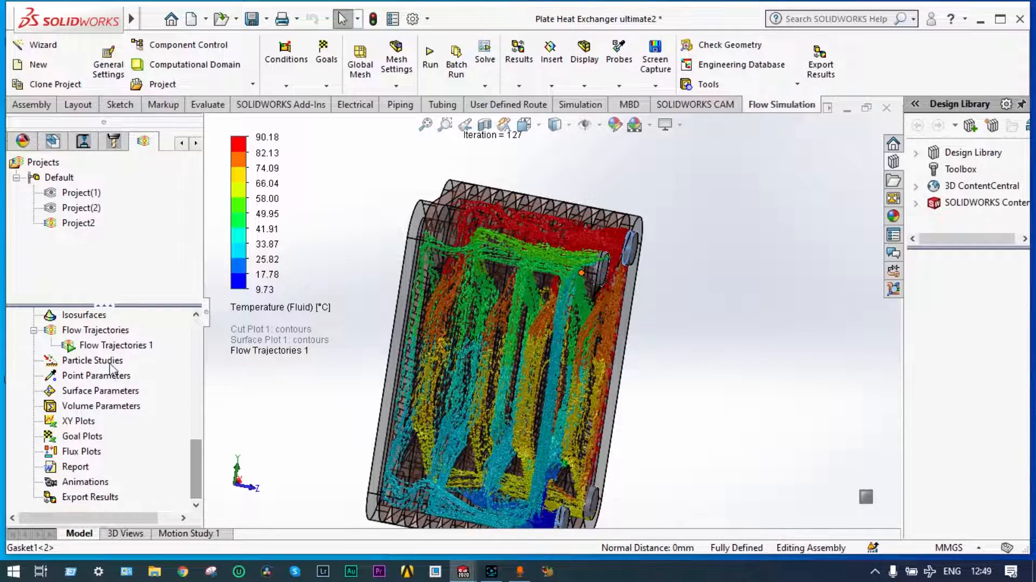
left_click(113, 345)
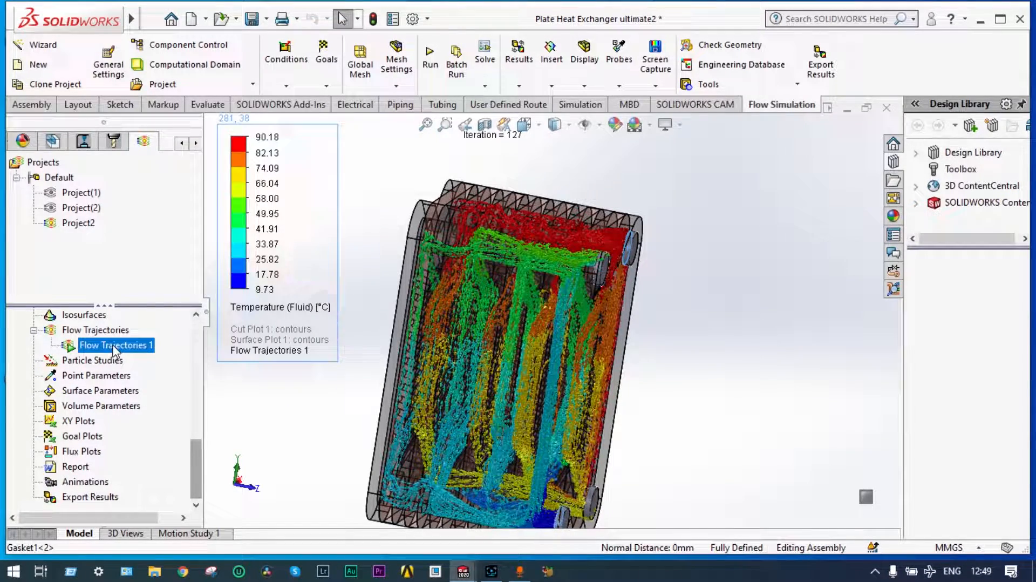
right_click(114, 347)
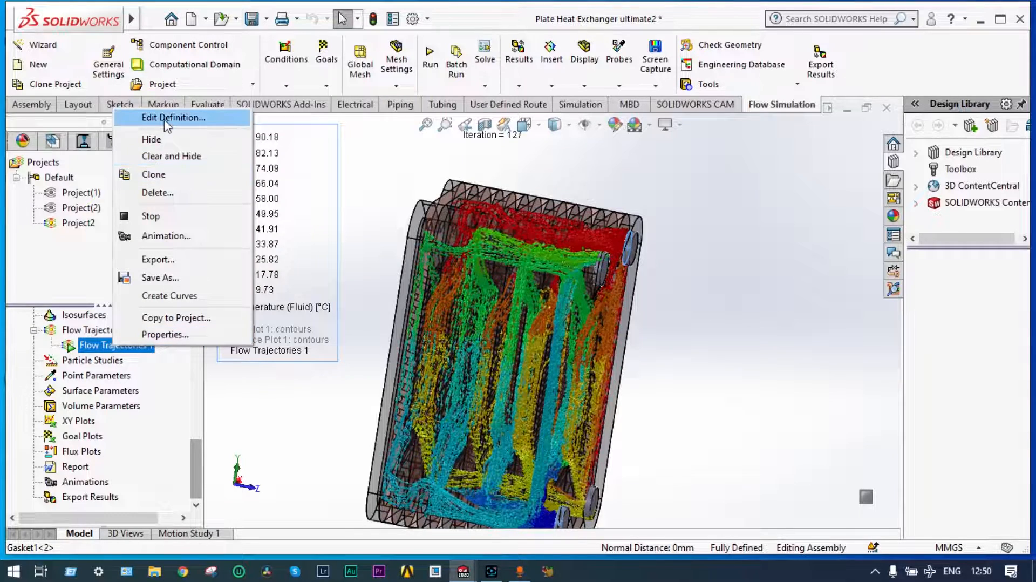
left_click(171, 155)
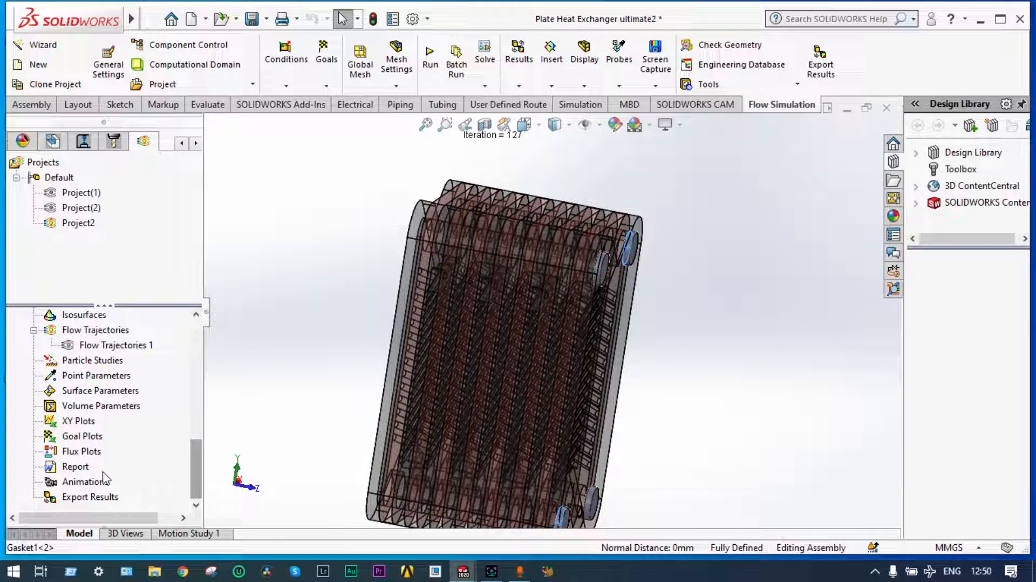
Insert a goal plot of all goals against iterations and show its summary
right_click(91, 437)
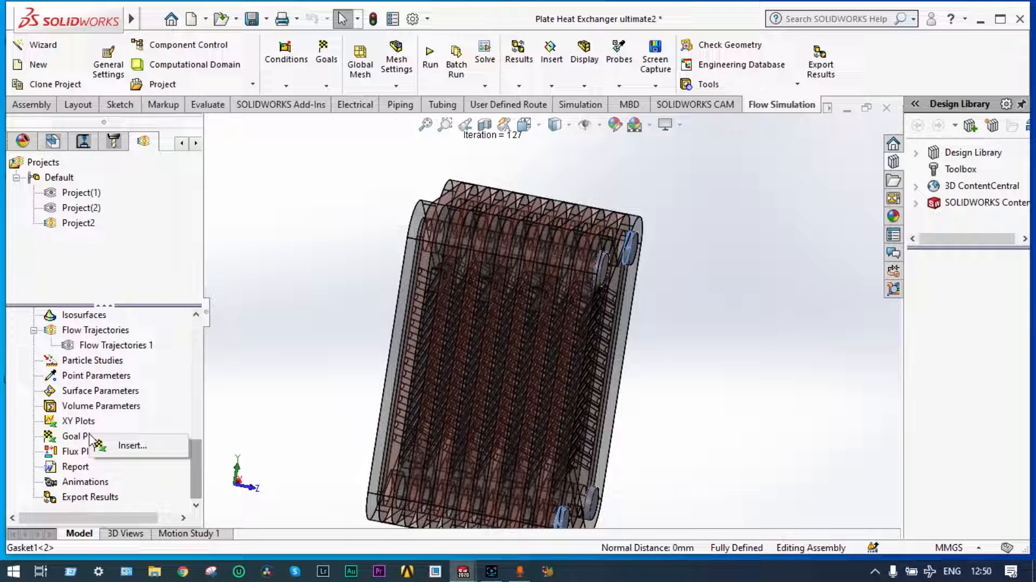
left_click(118, 445)
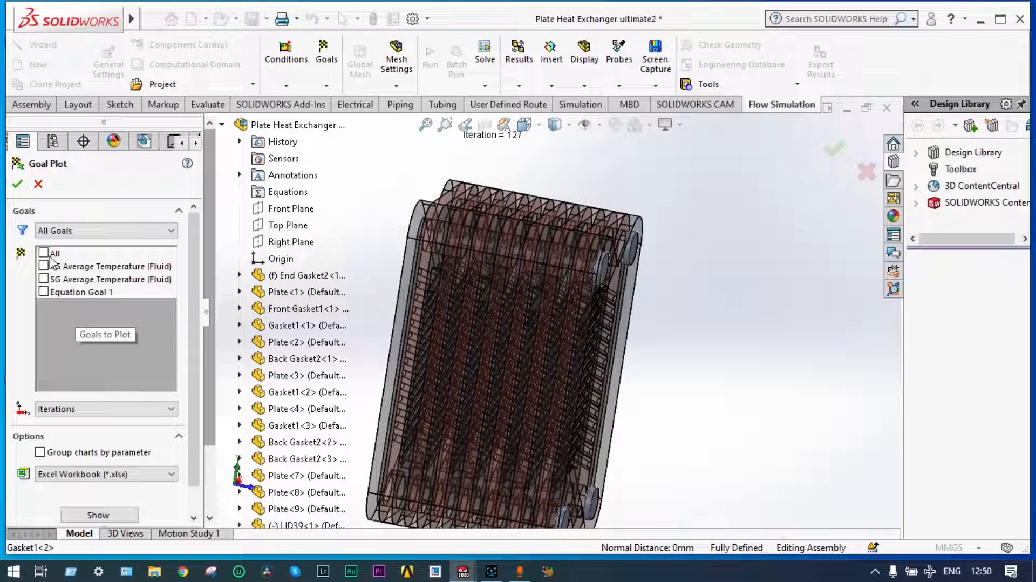
left_click(44, 253)
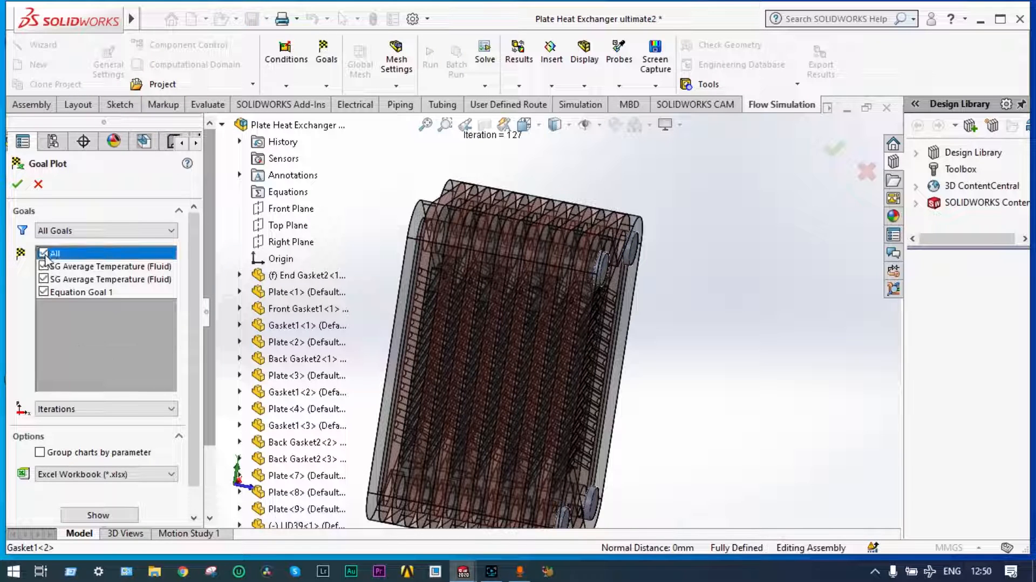
left_click(106, 515)
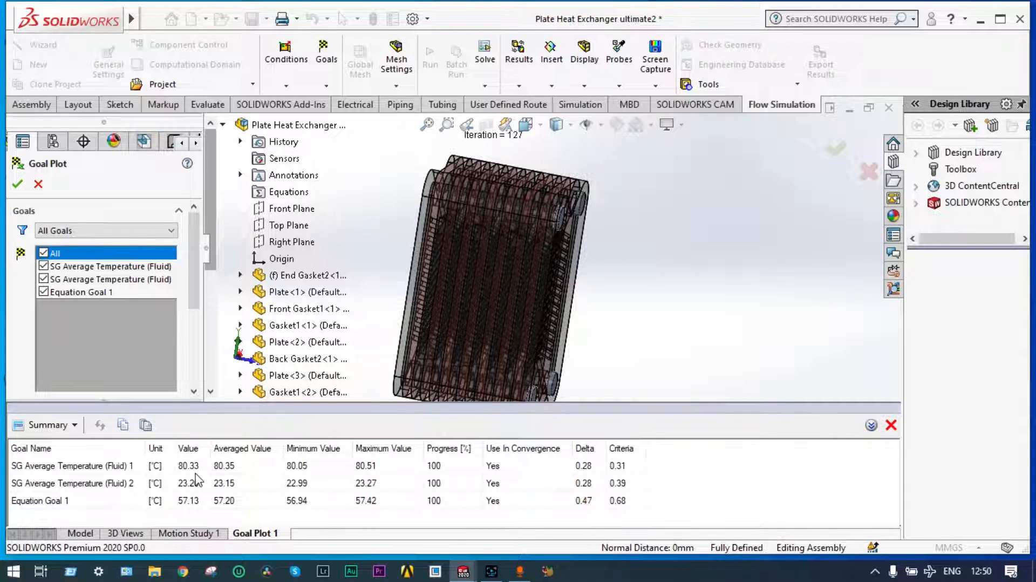
Switch the goal plot to its history charts, examine the curves of all three goals and accept the plot
left_click(75, 425)
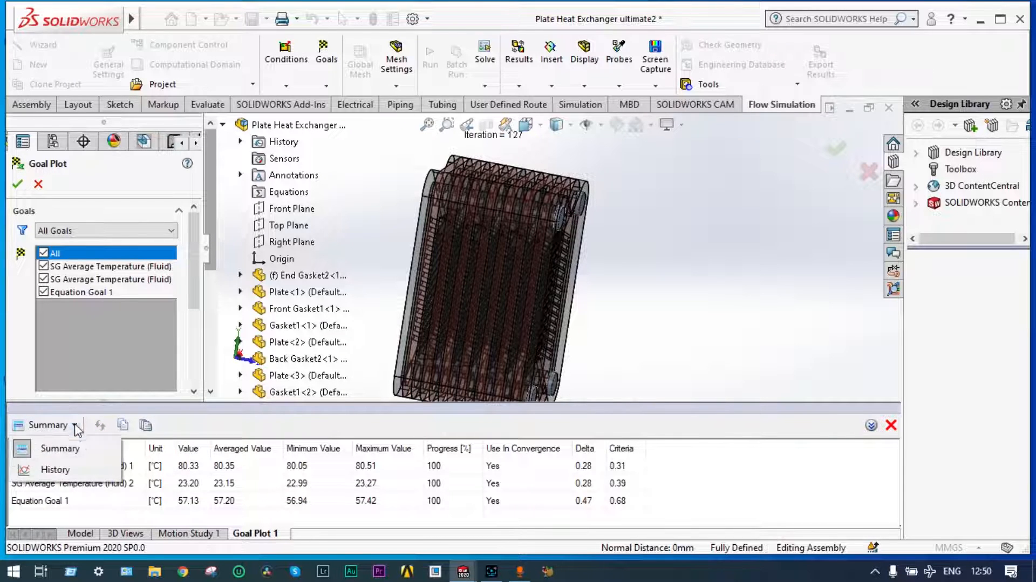
left_click(67, 469)
left_click_drag(316, 406, 355, 306)
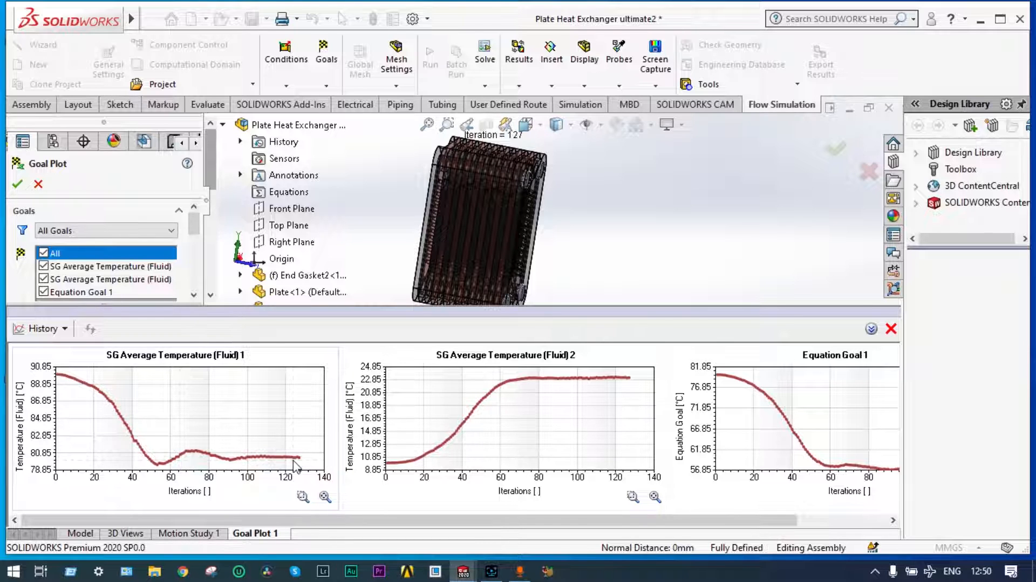
mouse_move(299, 464)
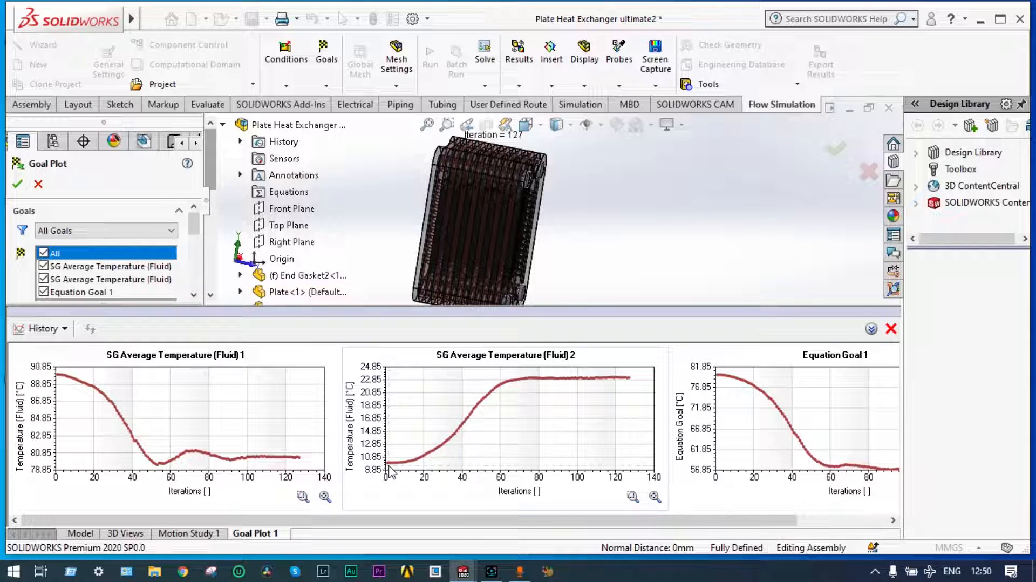
mouse_move(389, 469)
mouse_move(629, 380)
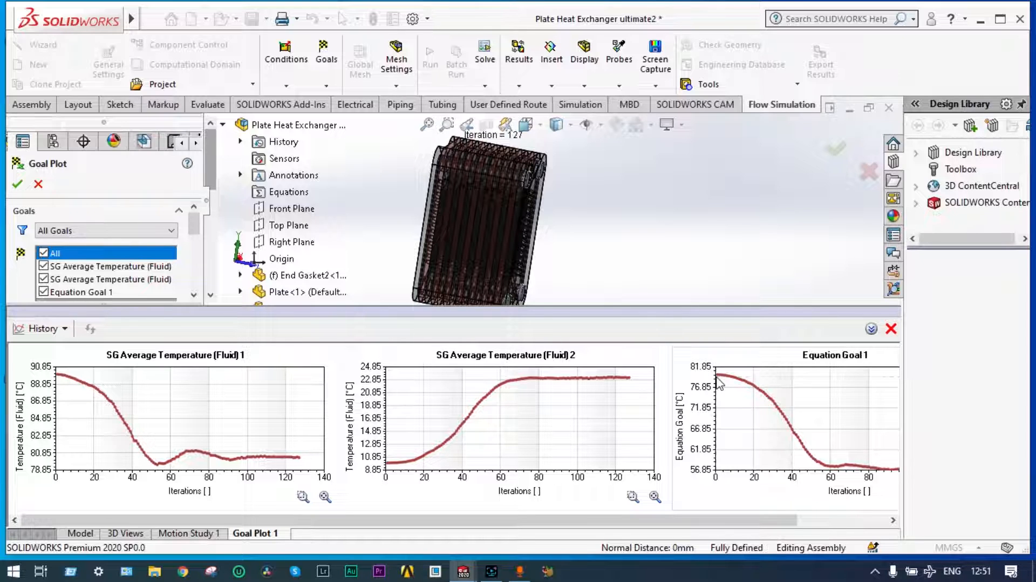
mouse_move(720, 380)
left_click(838, 152)
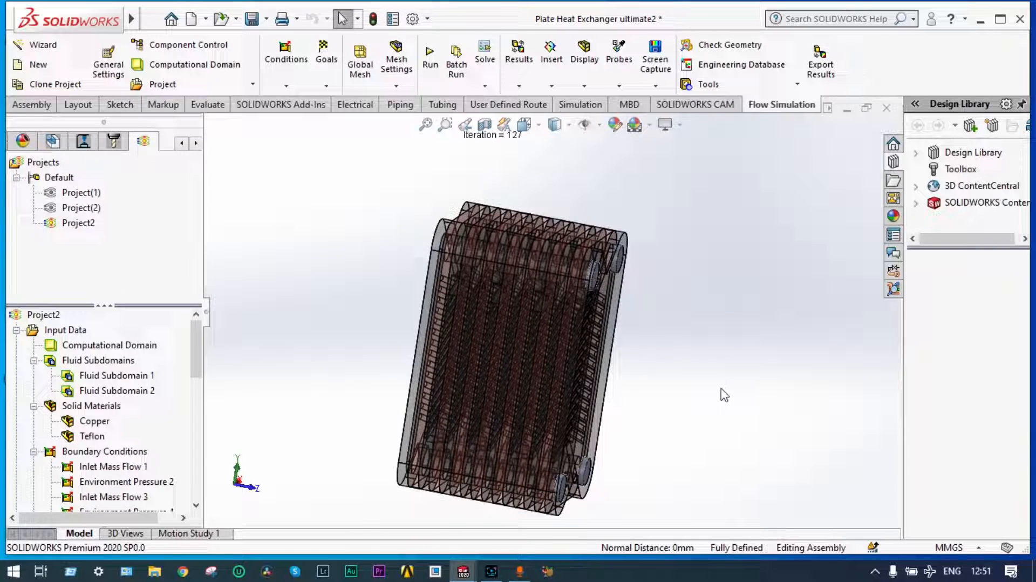
Start a parametric study for Project2 and set its type to Design of Experiments and Optimization
key("ctrl+1")
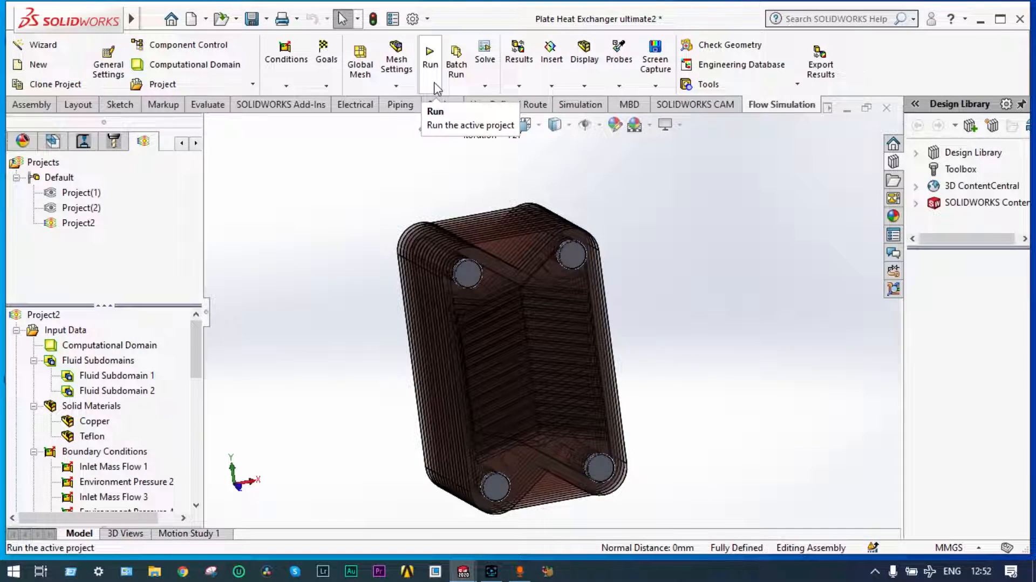
left_click(487, 86)
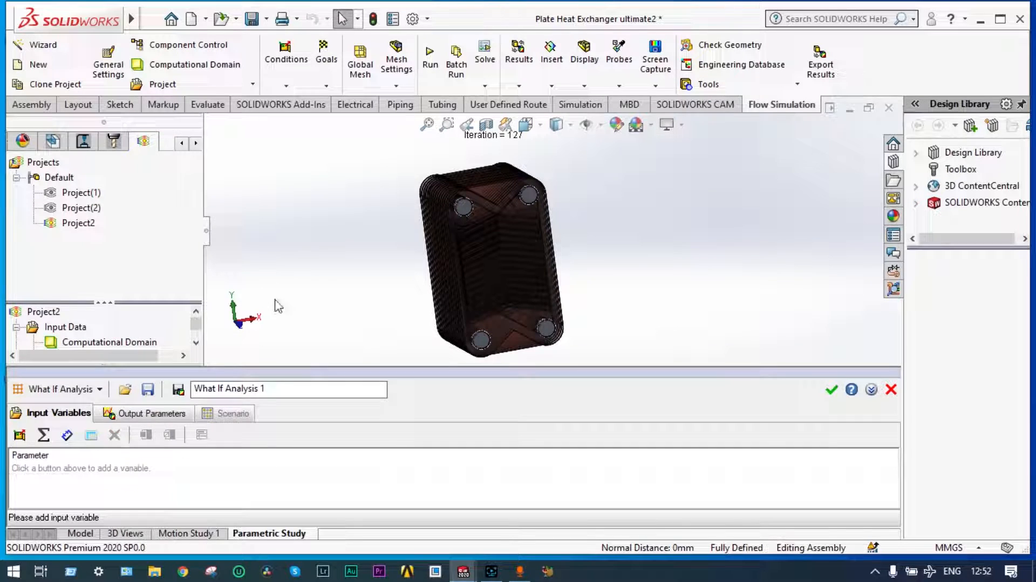
left_click(100, 389)
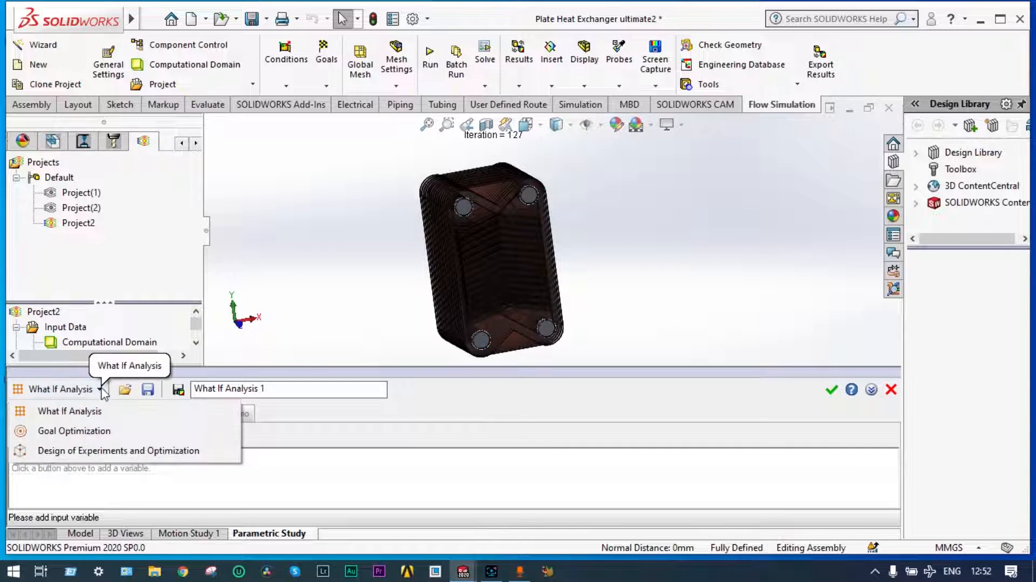
left_click(84, 449)
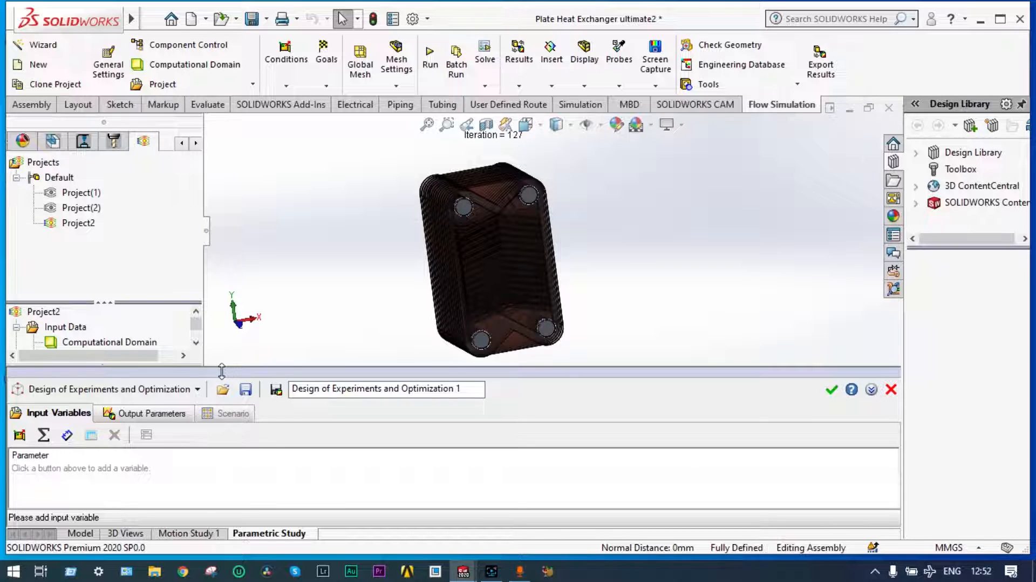
Add the mass flow rate of boundary condition Inlet Mass Flow 3 as an input variable of the study
left_click(19, 434)
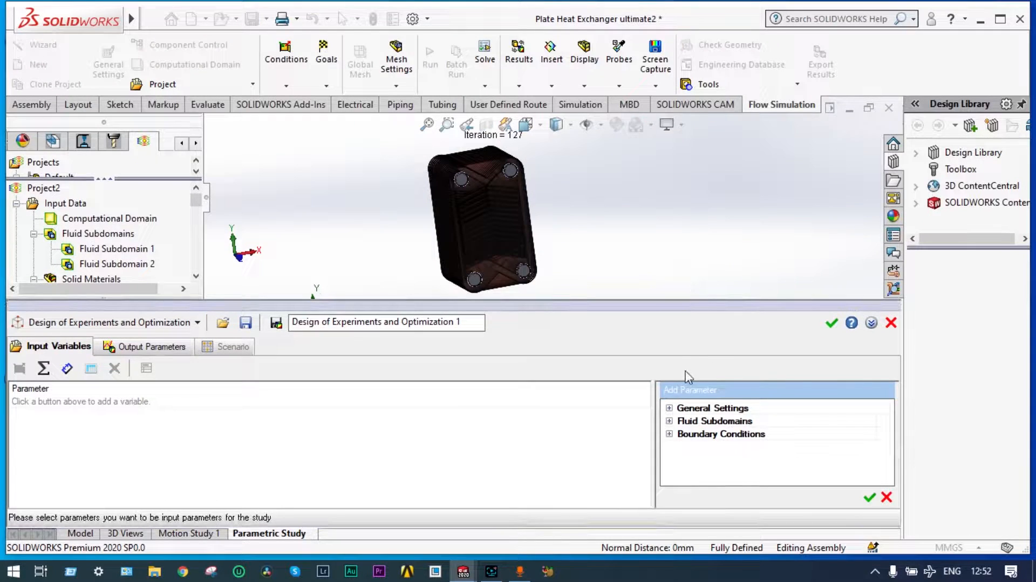
left_click(670, 434)
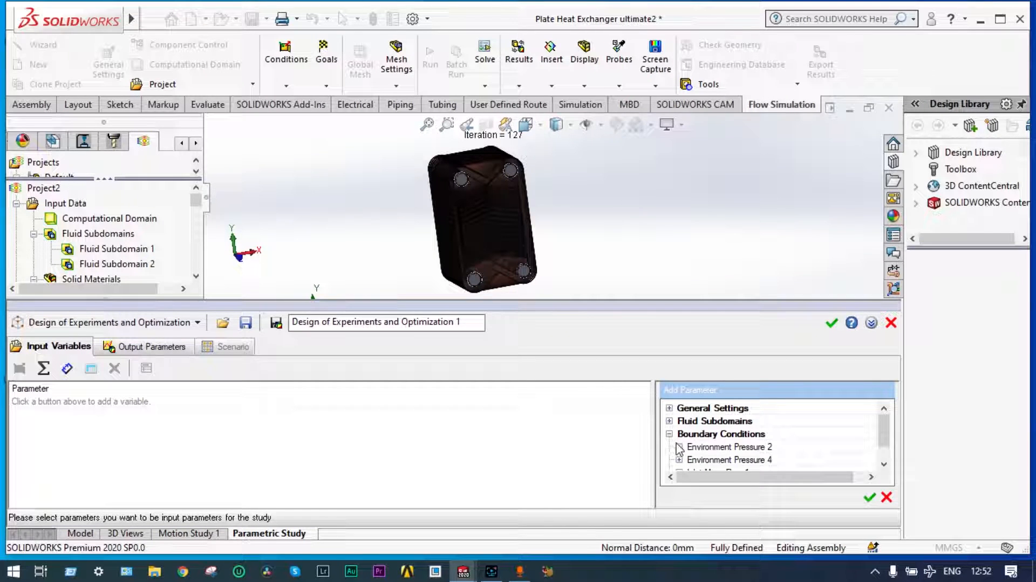
scroll(885, 464, "down", 2)
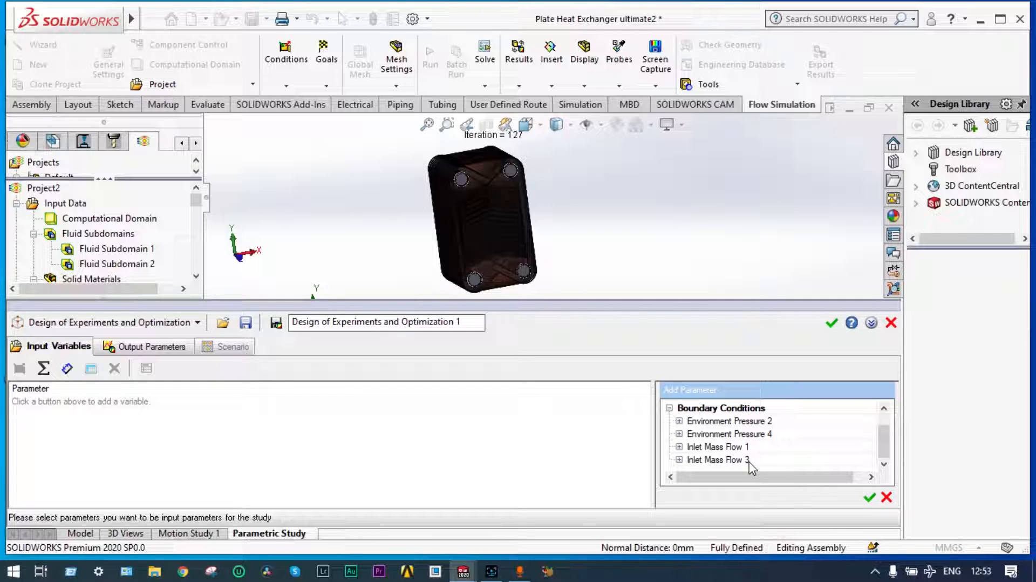
left_click(680, 459)
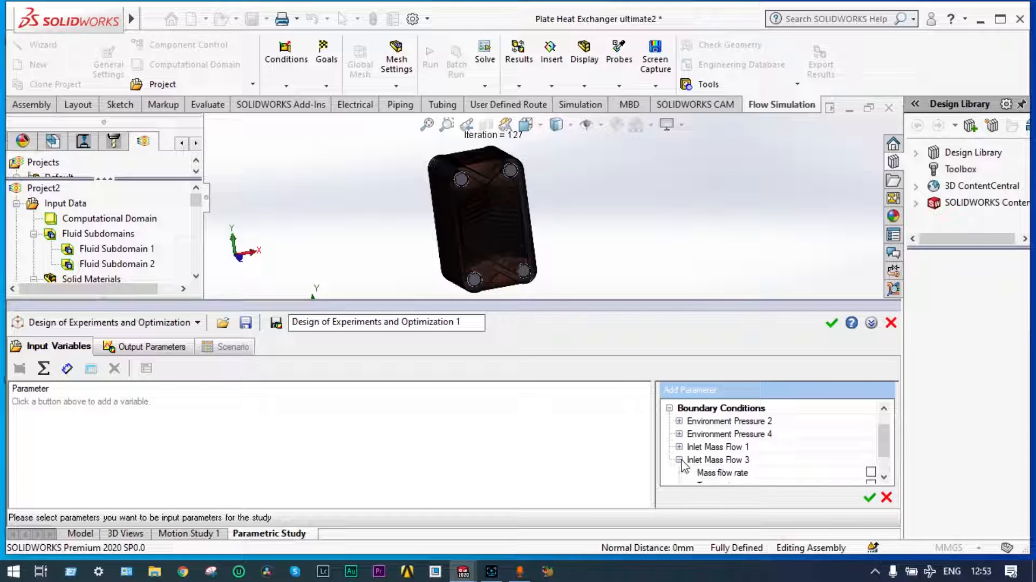
left_click(871, 472)
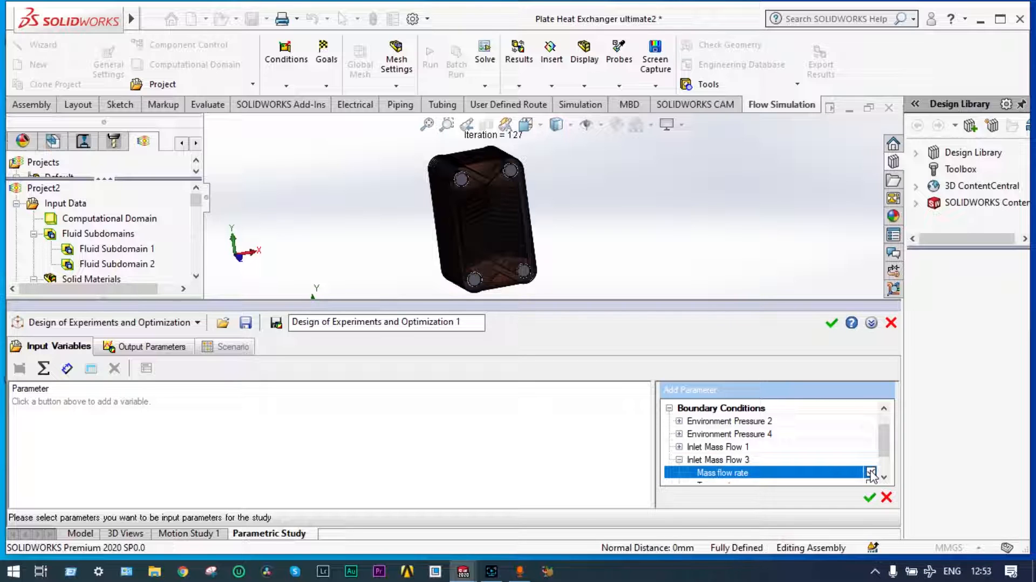
left_click(870, 497)
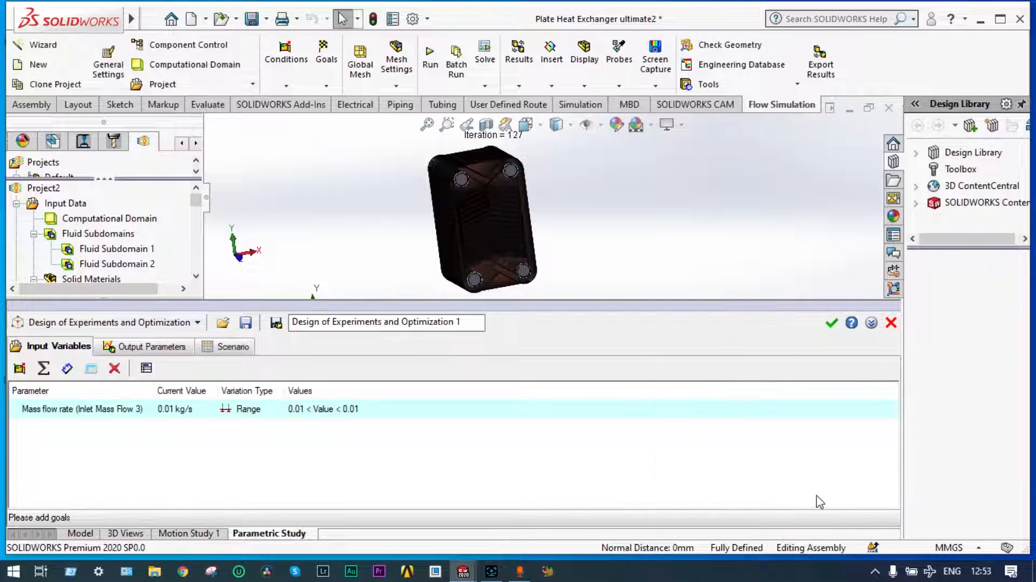
Set the variation range of the Inlet Mass Flow 3 mass flow rate from 0.05 to 0.5 kg/s
left_click(314, 414)
double_click(311, 409)
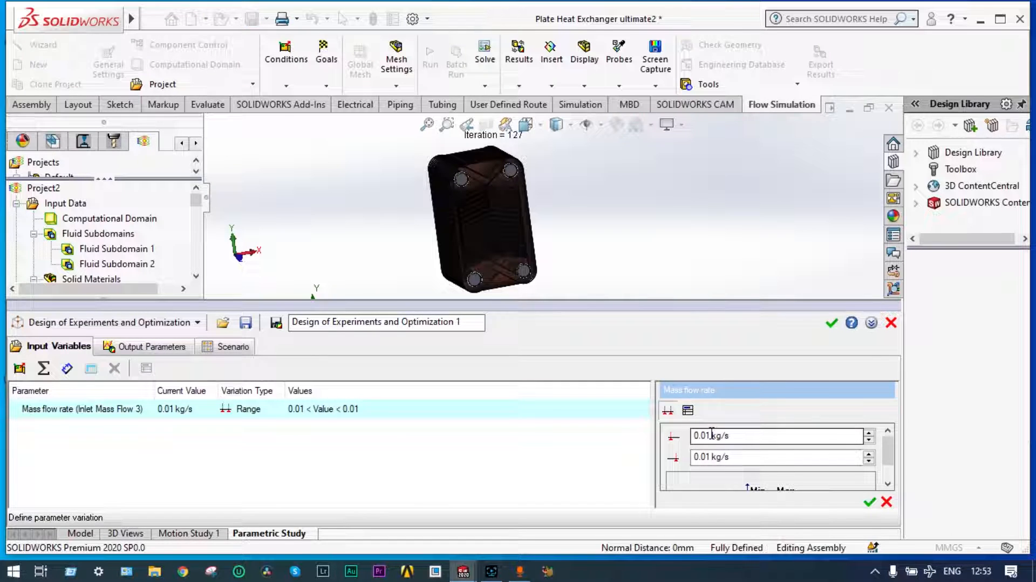
left_click(712, 435)
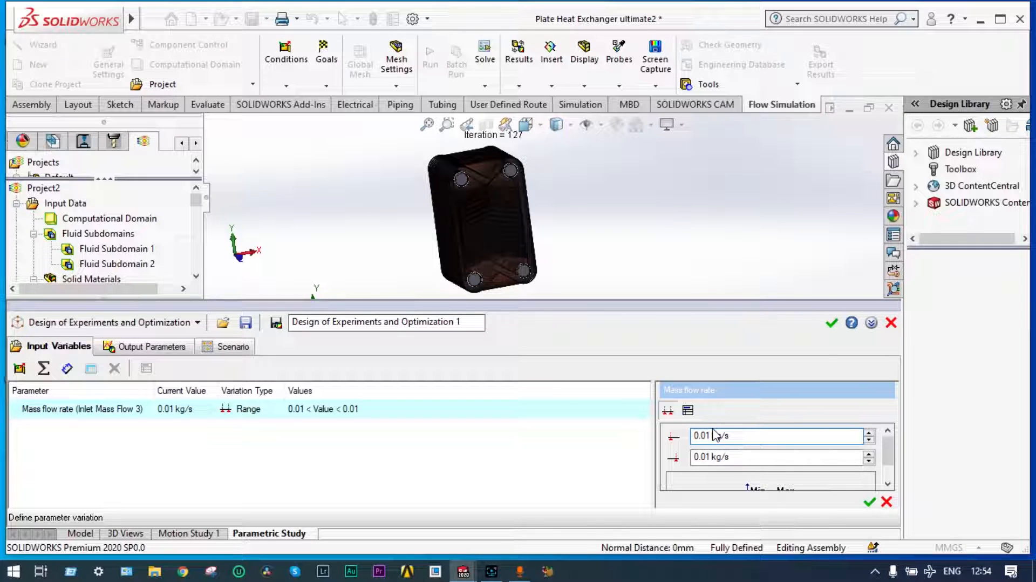
key("BackSpace")
type("5")
left_click(708, 456)
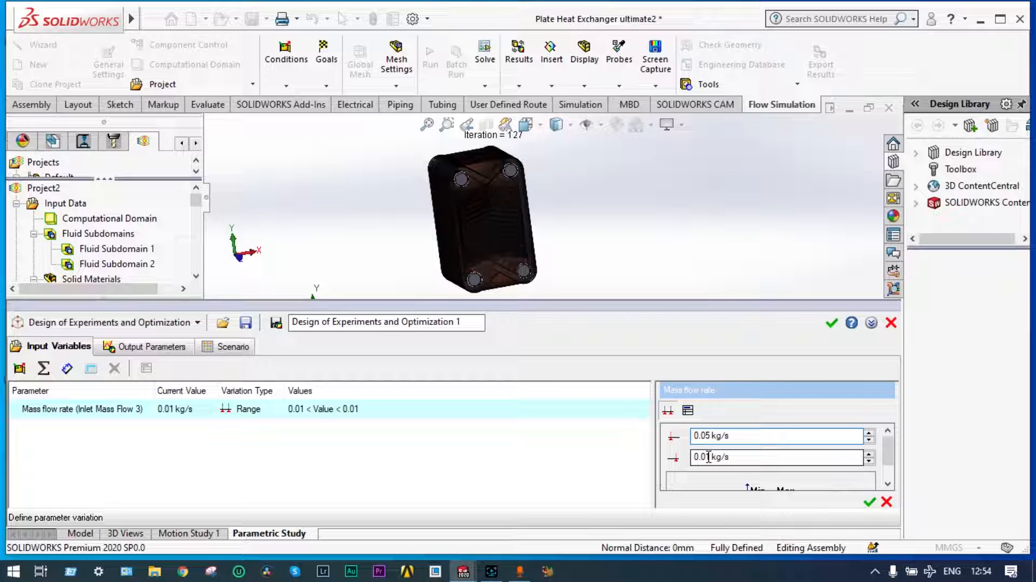
key("BackSpace")
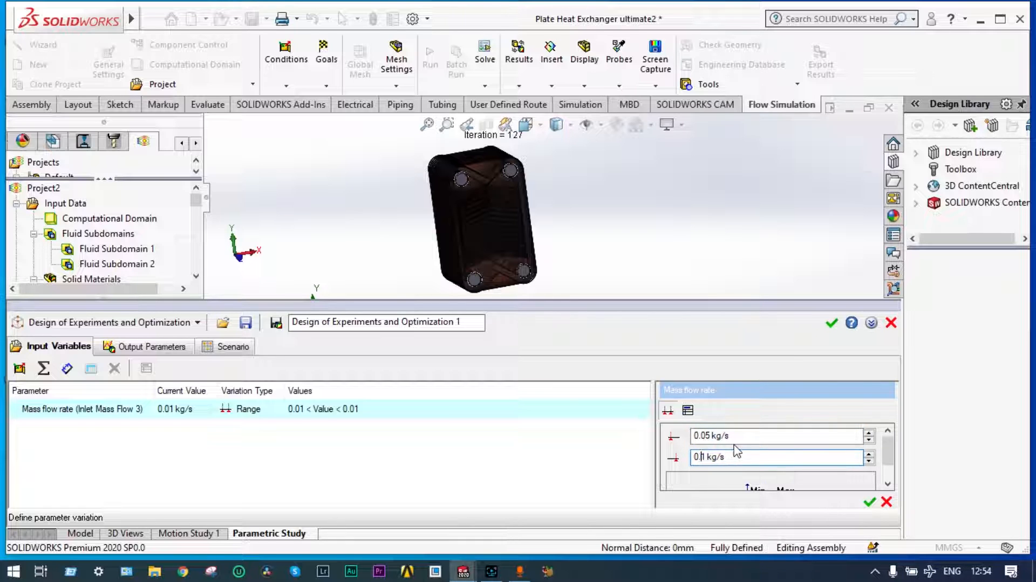
key("Delete")
type("5")
left_click(869, 503)
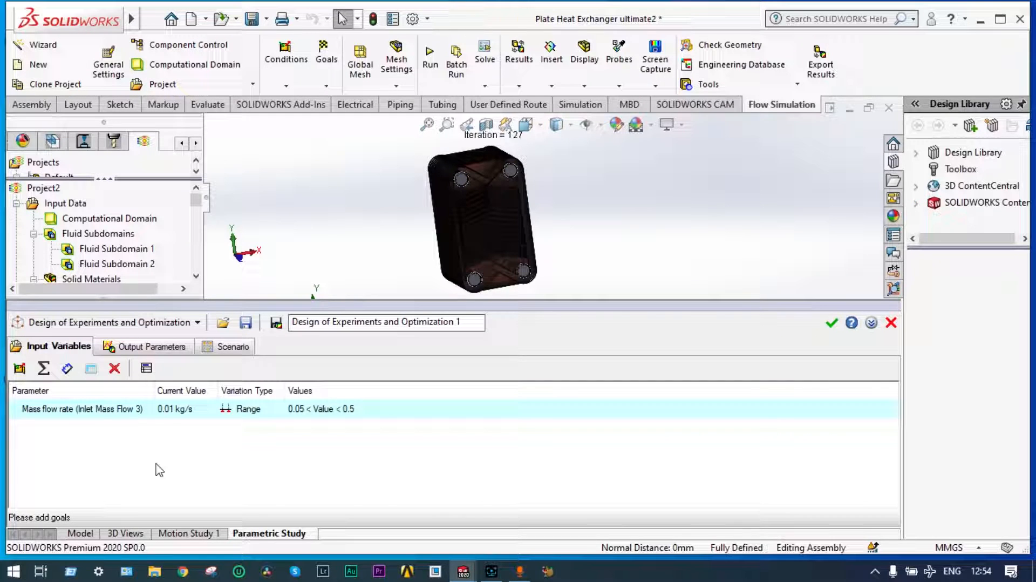
Add both average fluid temperature surface goals and the equation goal as output parameters of the study
left_click(152, 347)
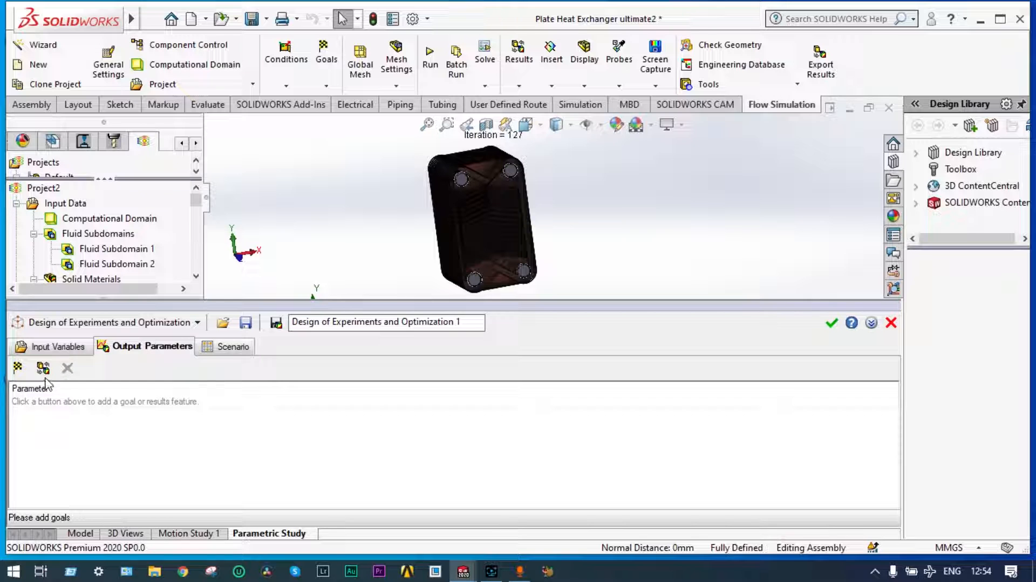
left_click(18, 368)
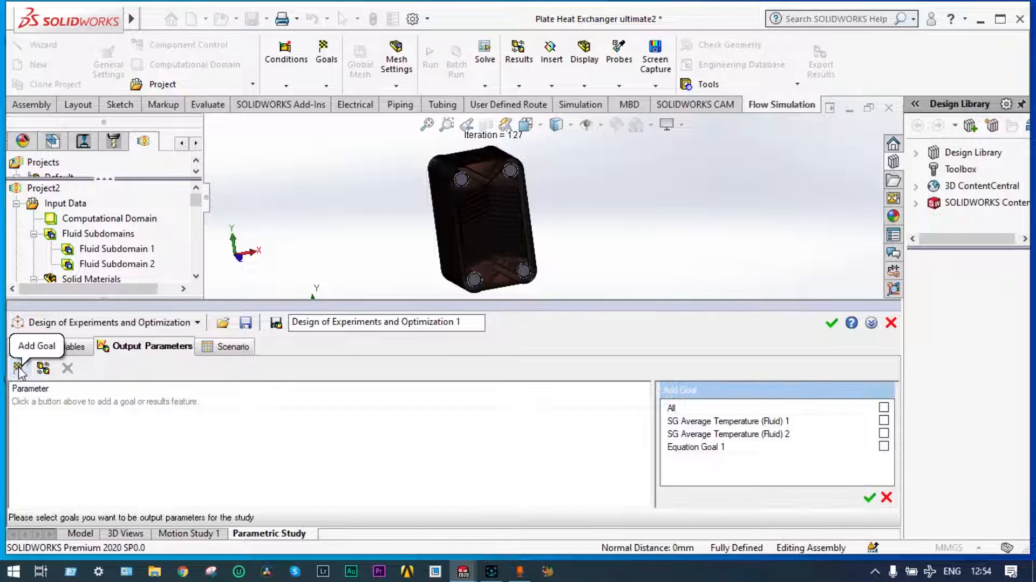
left_click(883, 408)
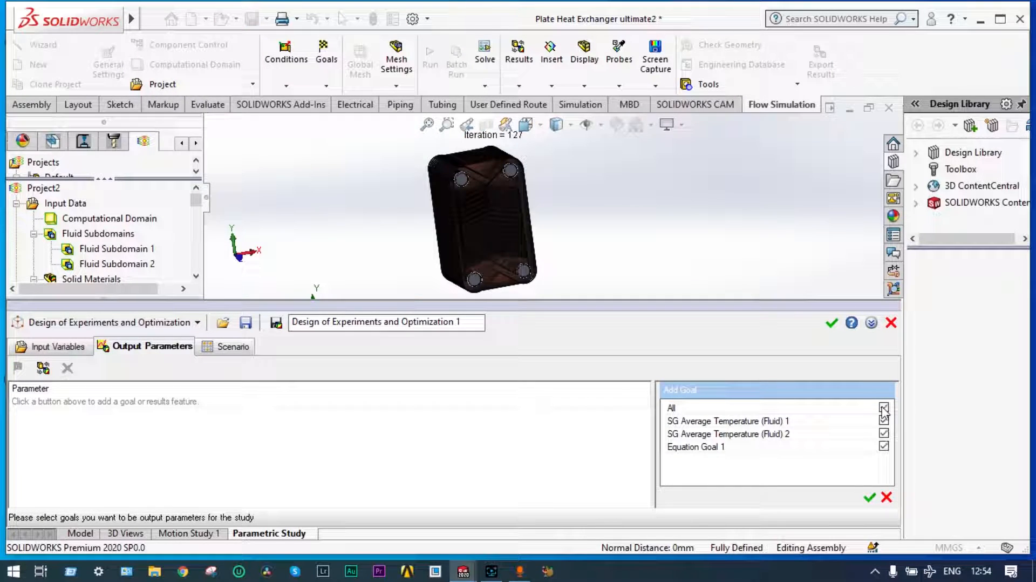
left_click(869, 497)
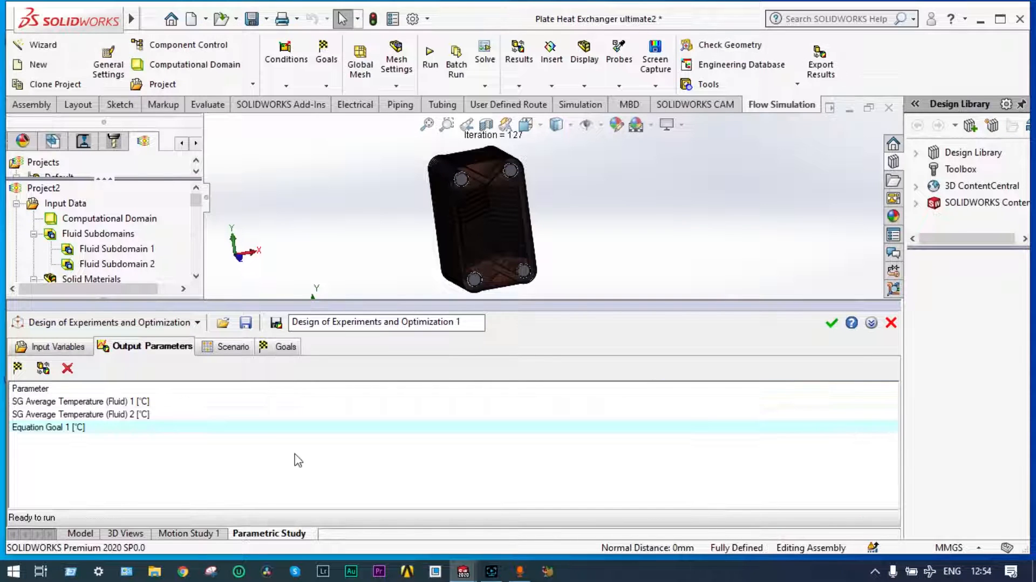
Create 5 experiments in the study's scenario and run them
left_click(226, 350)
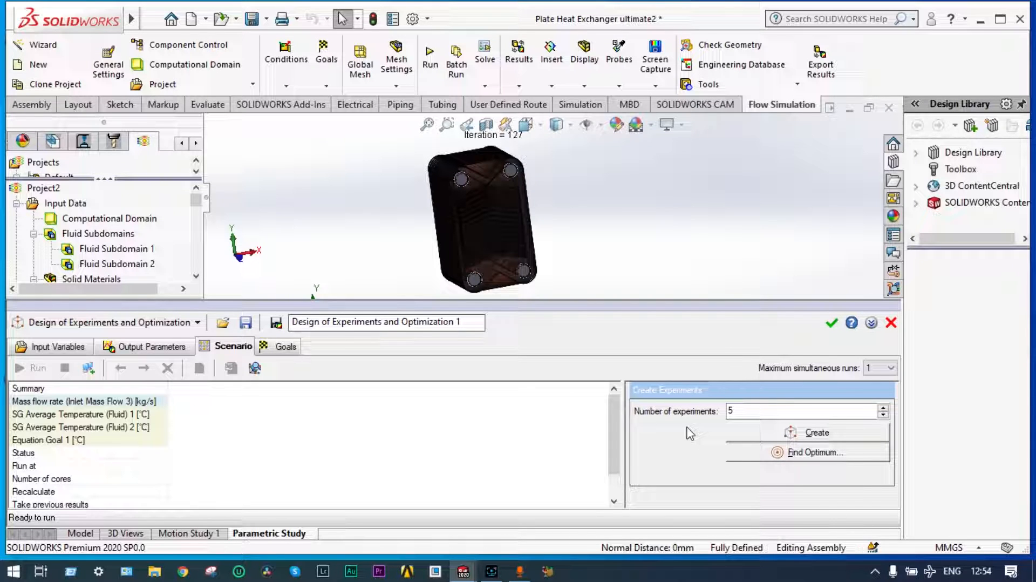
left_click(756, 435)
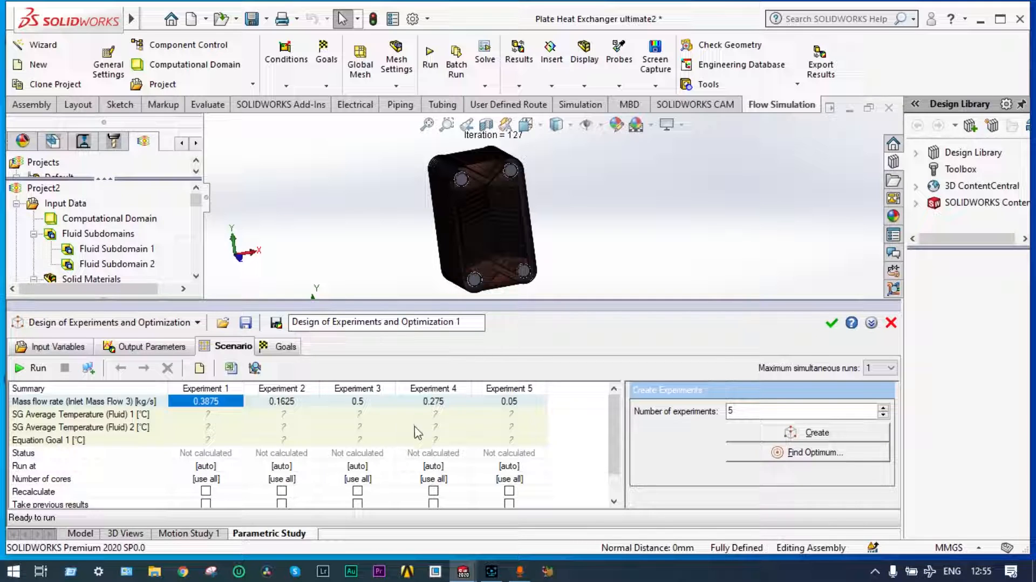
left_click(21, 372)
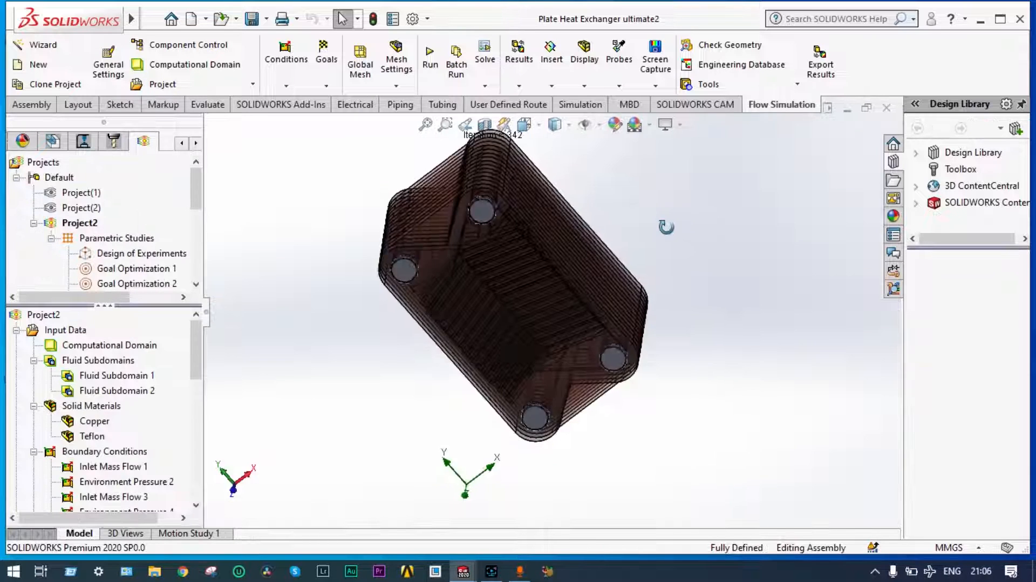
Examine the heat exchanger's four ports and stacked plates from several angles and distances
middle_click_drag(696, 178, 683, 263)
scroll(658, 232, "down", 2)
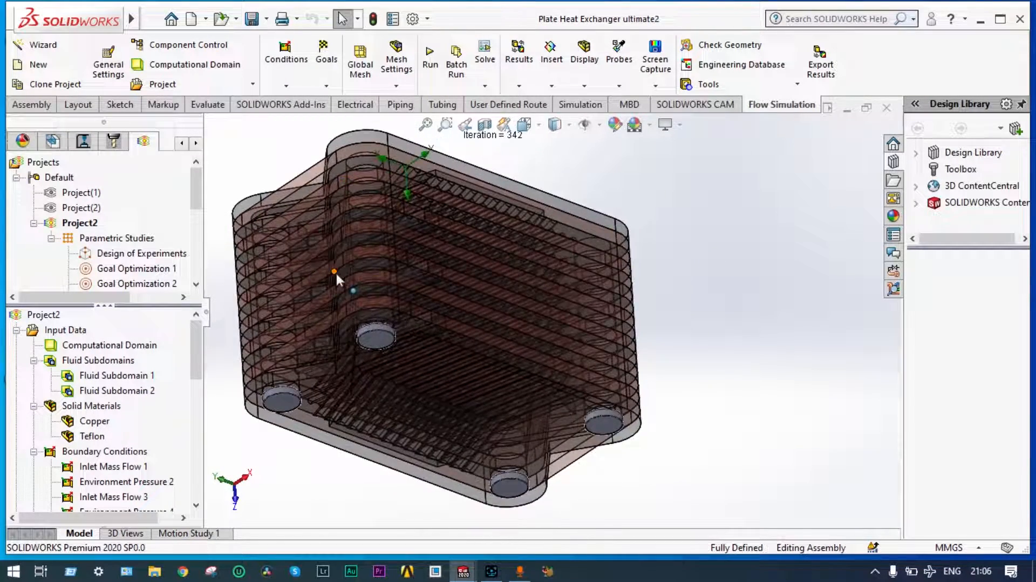
middle_click_drag(307, 227, 332, 221)
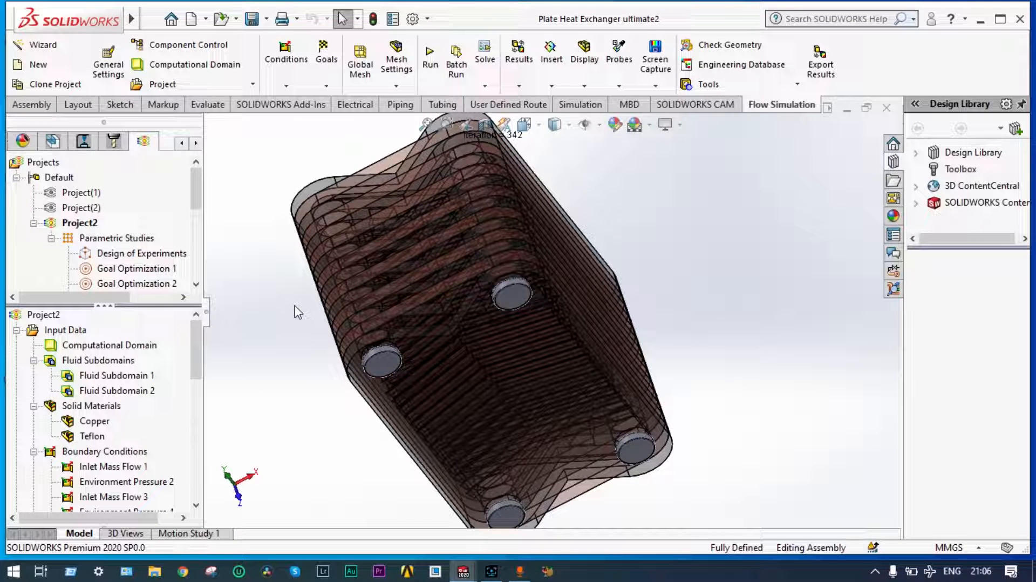
middle_click_drag(298, 312, 296, 302)
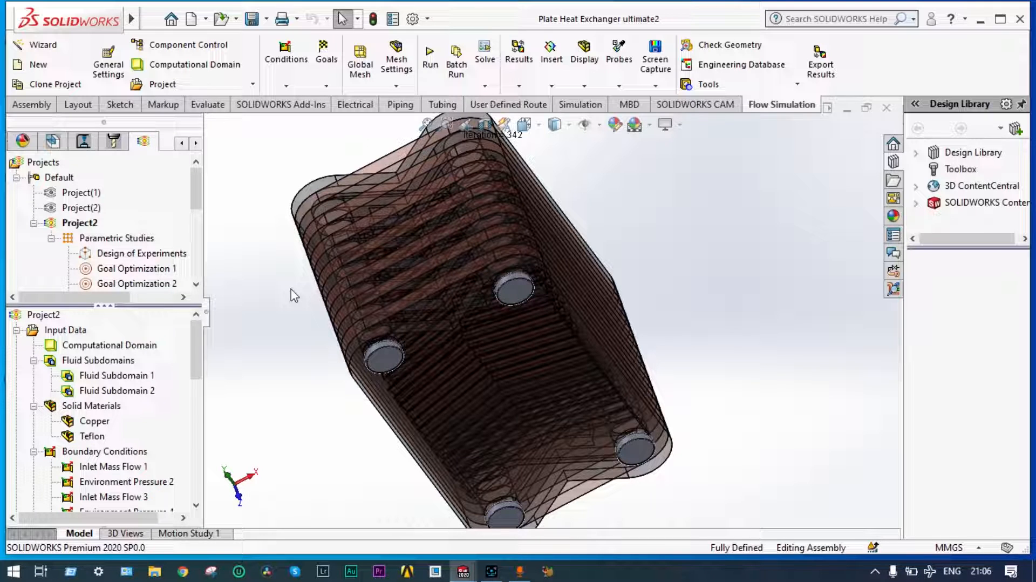
scroll(357, 268, "up", 3)
scroll(506, 210, "down", 2)
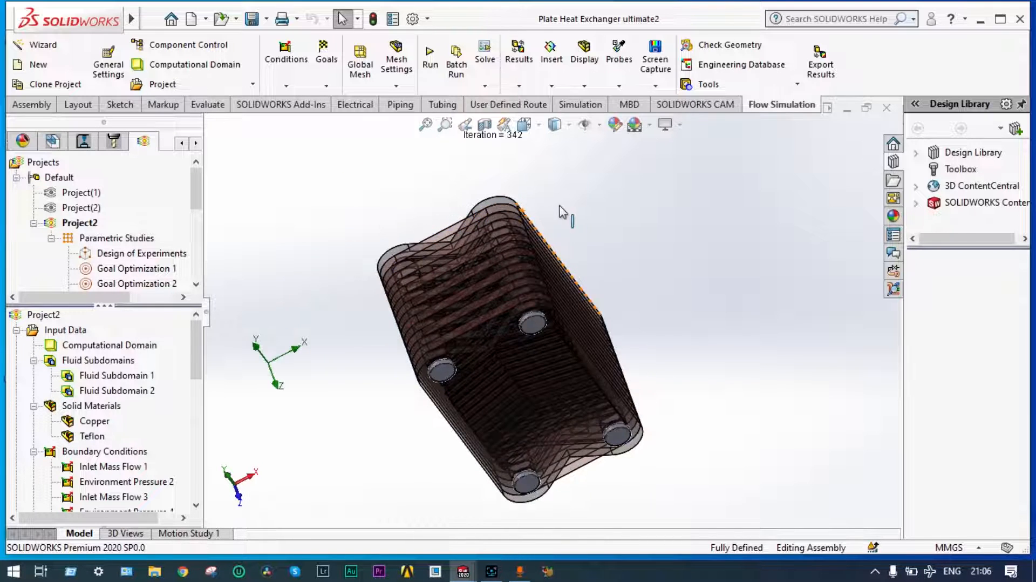
middle_click_drag(580, 210, 360, 281)
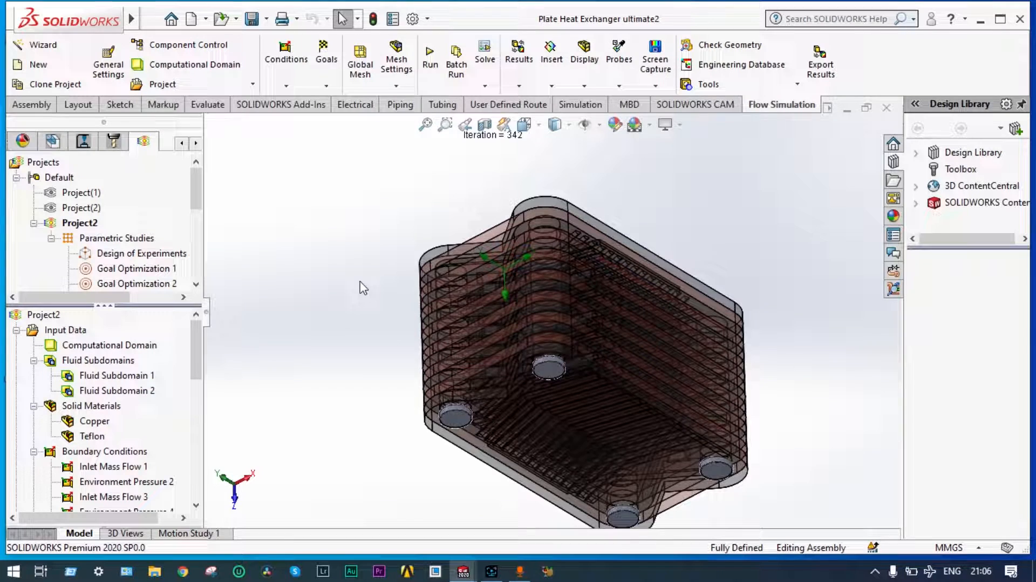
scroll(397, 297, "down", 1)
scroll(400, 298, "up", 1)
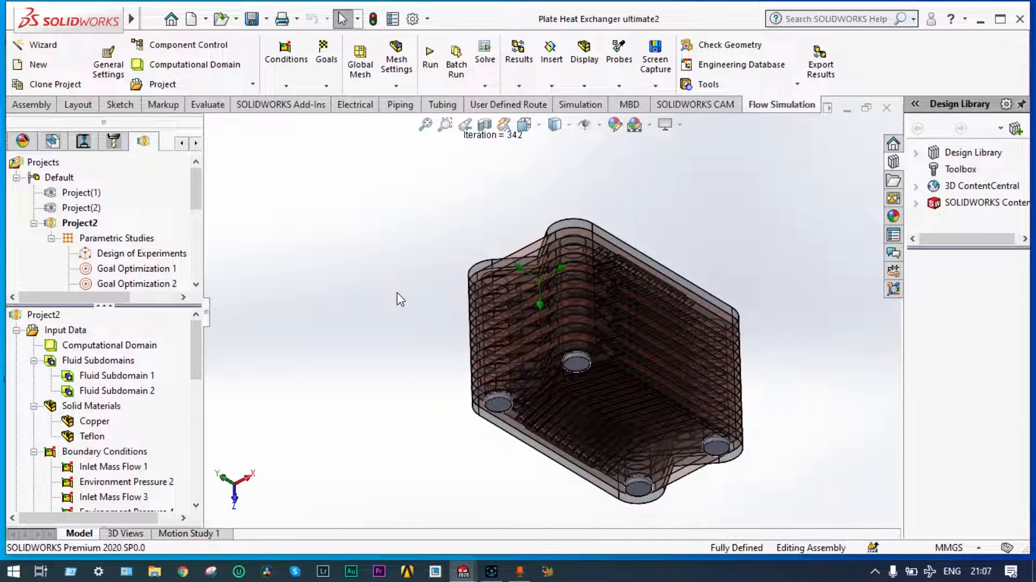
mouse_move(398, 298)
middle_mouse_down()
mouse_move(488, 236)
mouse_move(411, 238)
mouse_move(370, 282)
mouse_move(367, 306)
mouse_move(384, 297)
middle_mouse_up()
scroll(754, 330, "down", 3)
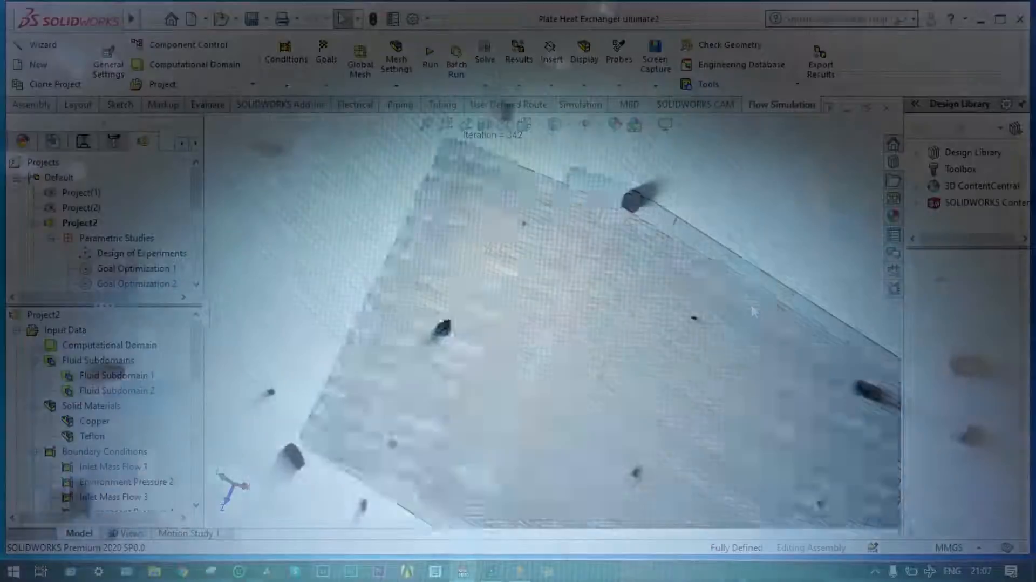